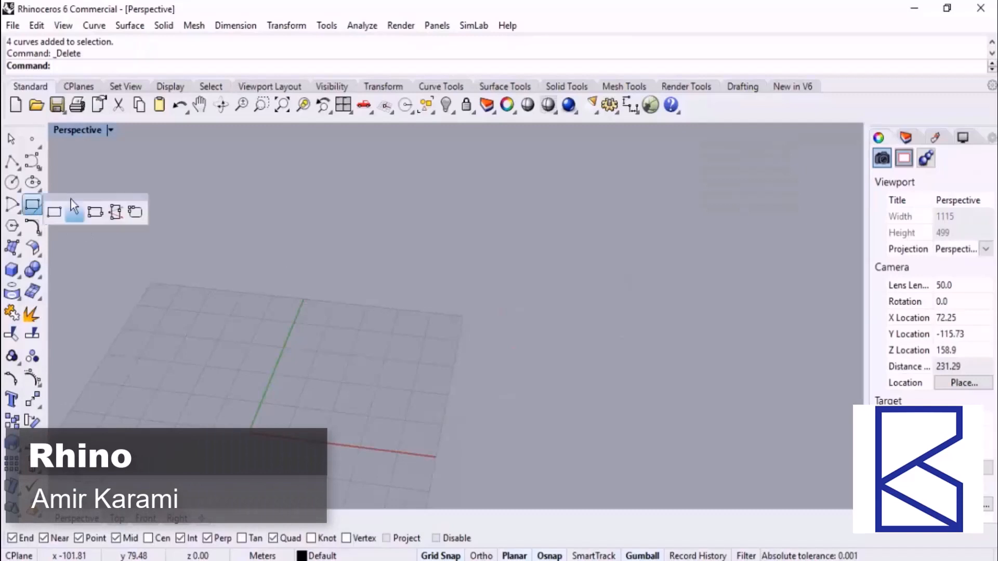
# Step: Detach the rectangle tools into a floating palette and switch to the Top view
pyautogui.moveTo(70, 198); pyautogui.dragTo(578, 187)
pyautogui.click(118, 518)
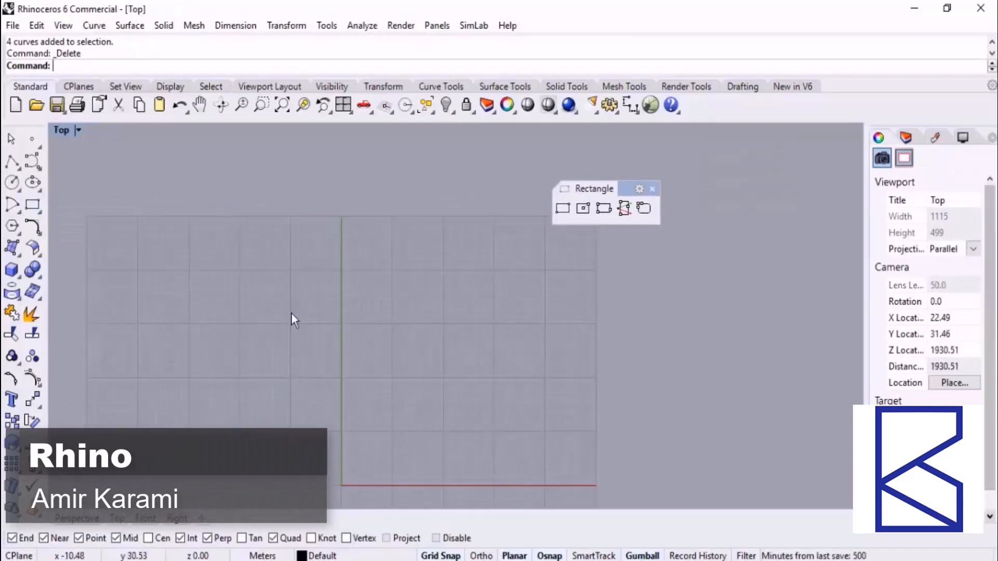
pyautogui.scroll(-5, 293, 291)
pyautogui.scroll(4, 347, 326)
pyautogui.moveTo(369, 373); pyautogui.dragTo(345, 321, button='right')
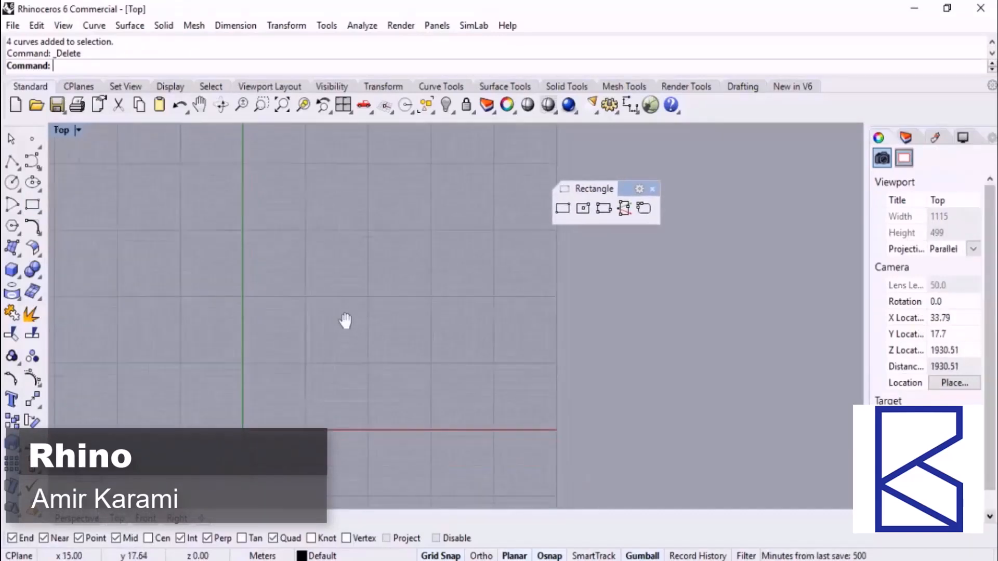
# Step: Draw a corner-to-corner rectangle in the upper-right quadrant of the grid, clear of both axes
pyautogui.click(566, 209)
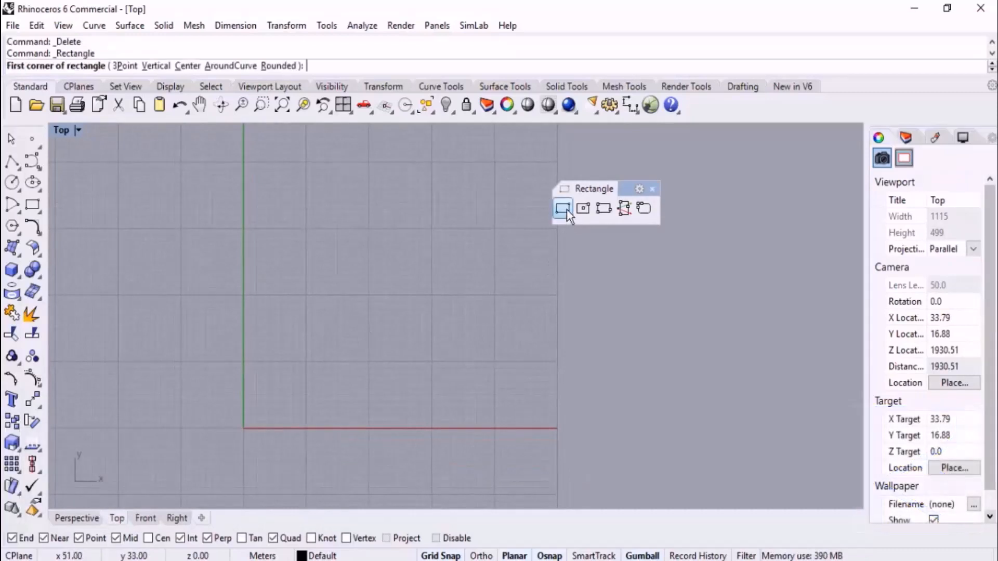
pyautogui.click(494, 223)
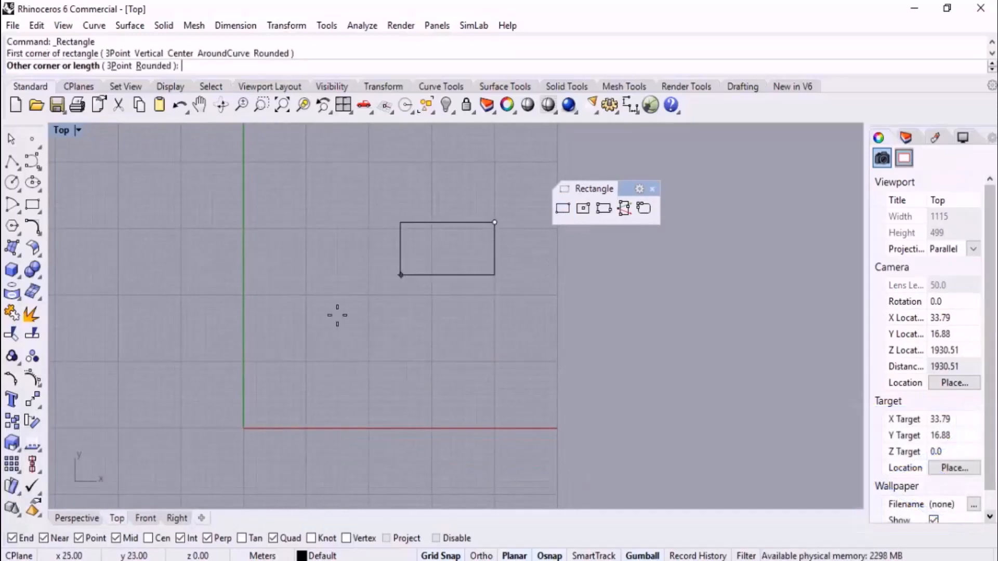
pyautogui.click(399, 282)
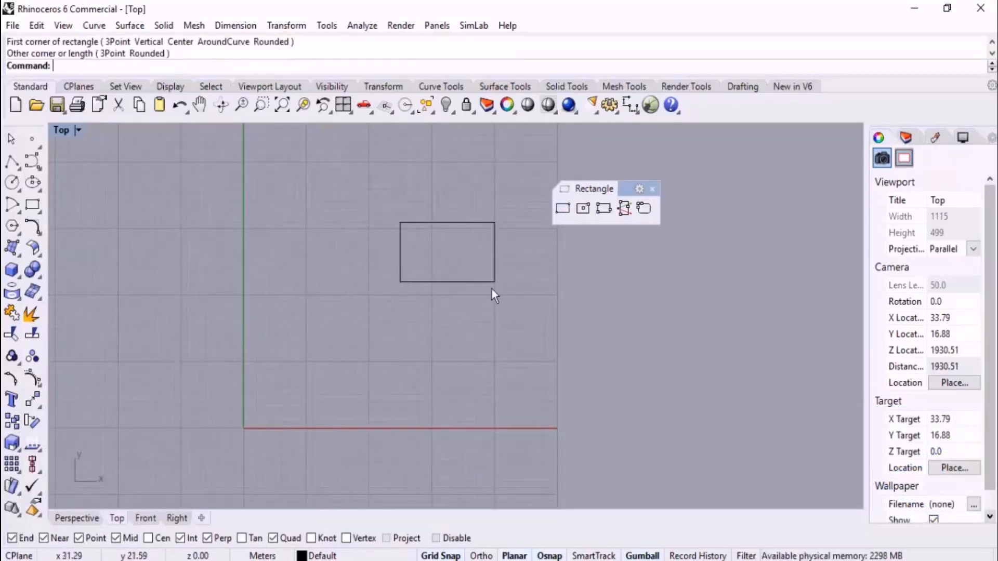
# Step: Draw a wider rectangle from its center, just below the first rectangle
pyautogui.moveTo(569, 284); pyautogui.dragTo(493, 259, button='right')
pyautogui.click(583, 209)
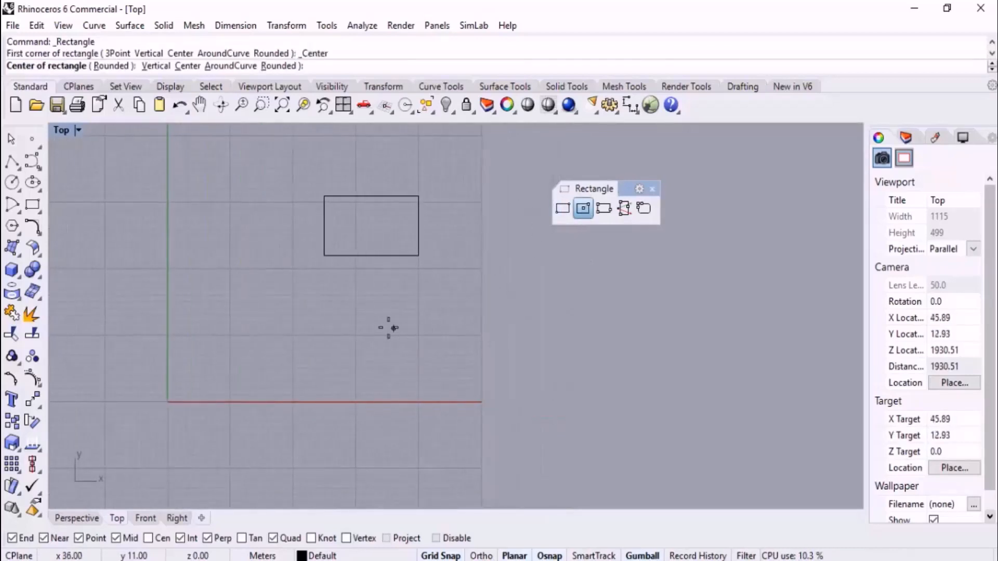
pyautogui.click(381, 321)
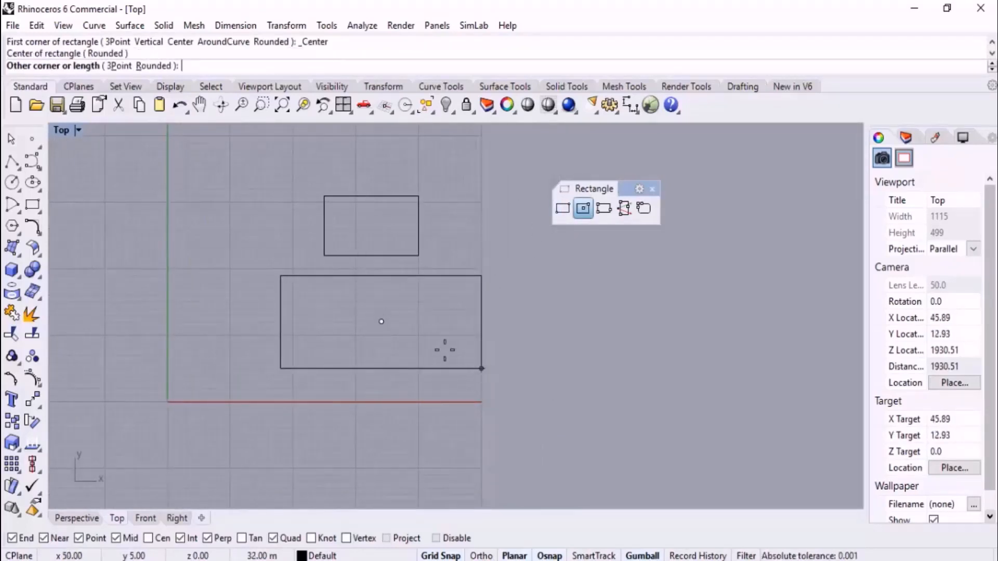
pyautogui.click(463, 363)
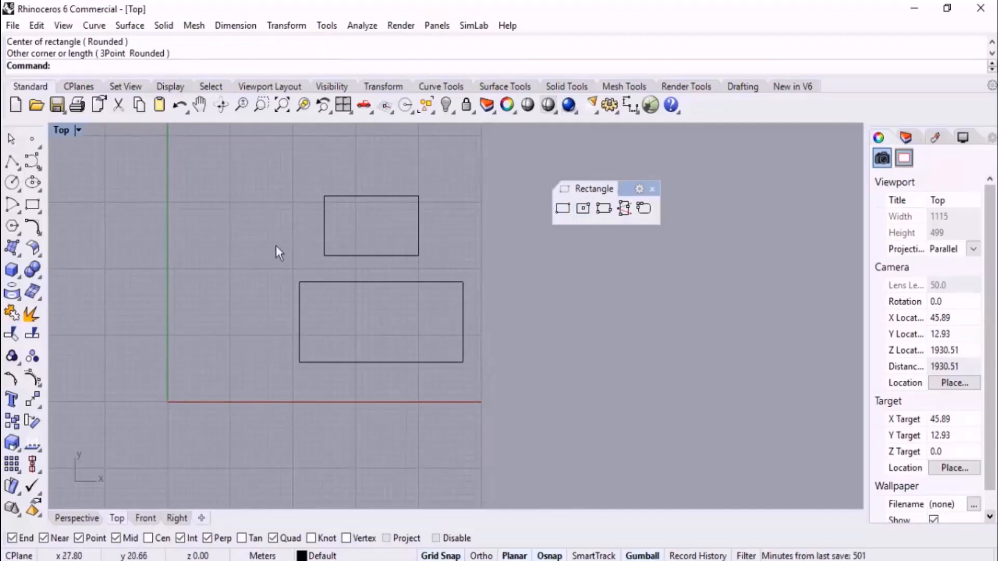
pyautogui.click(11, 164)
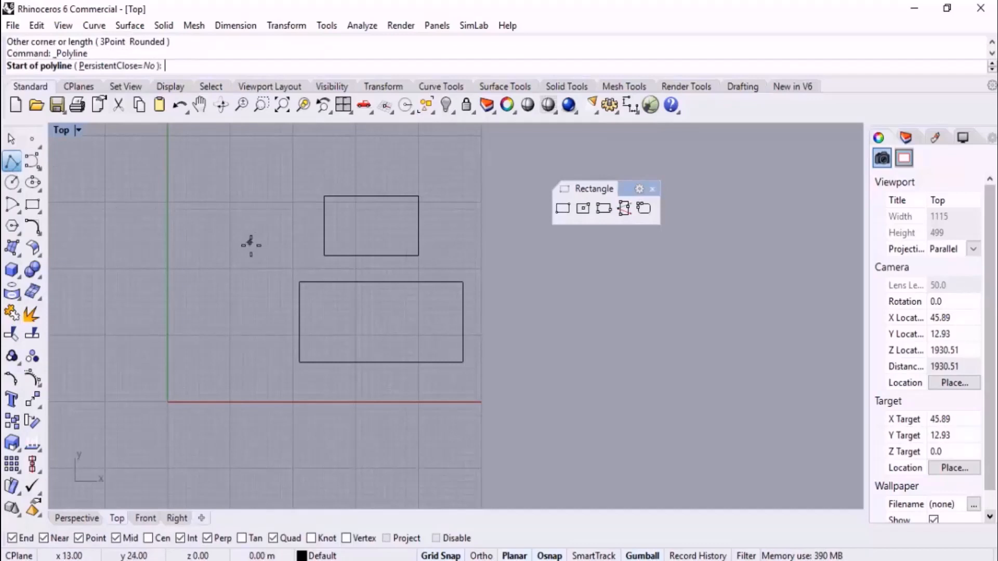
pyautogui.click(149, 538)
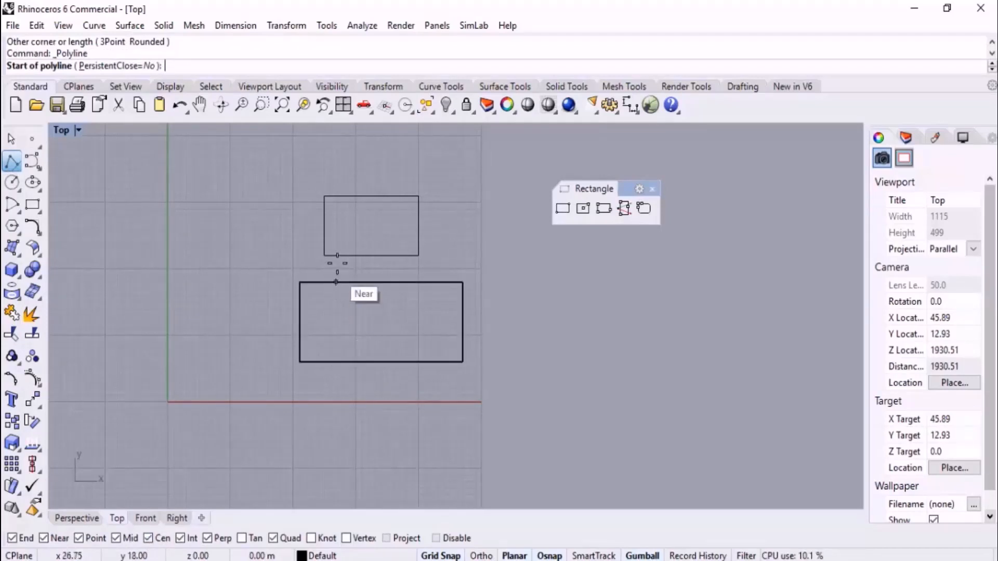
pyautogui.click(163, 535)
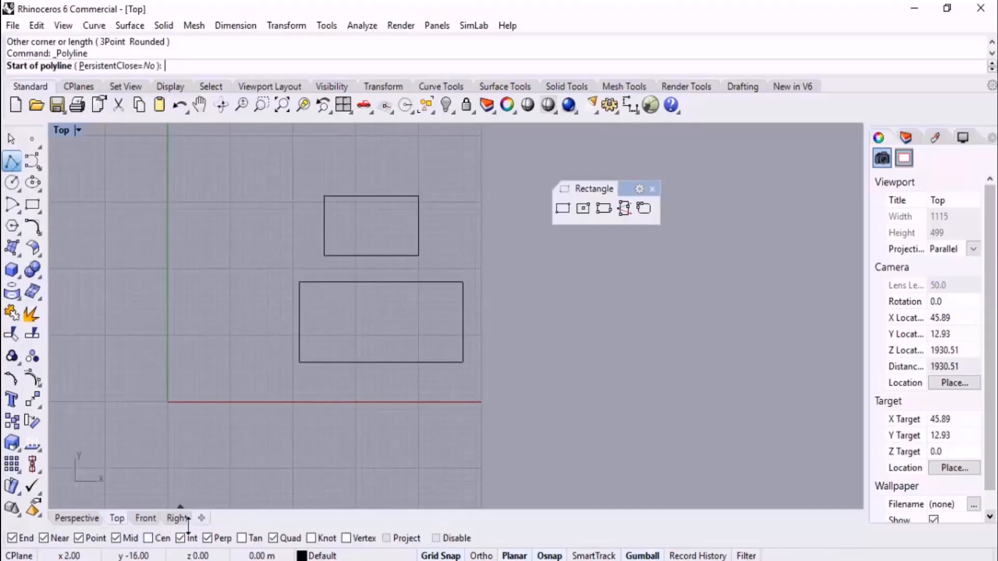
# Step: Draw a tilted three-point rectangle outside the grid, starting its first edge at about 57,29
pyautogui.click(609, 213)
pyautogui.moveTo(533, 306); pyautogui.dragTo(368, 245, button='right')
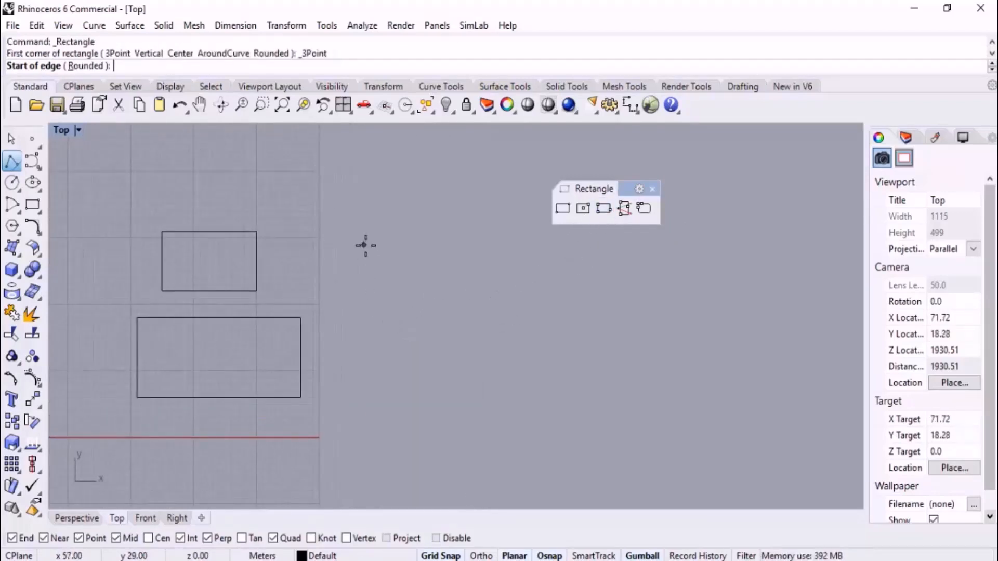
pyautogui.click(364, 245)
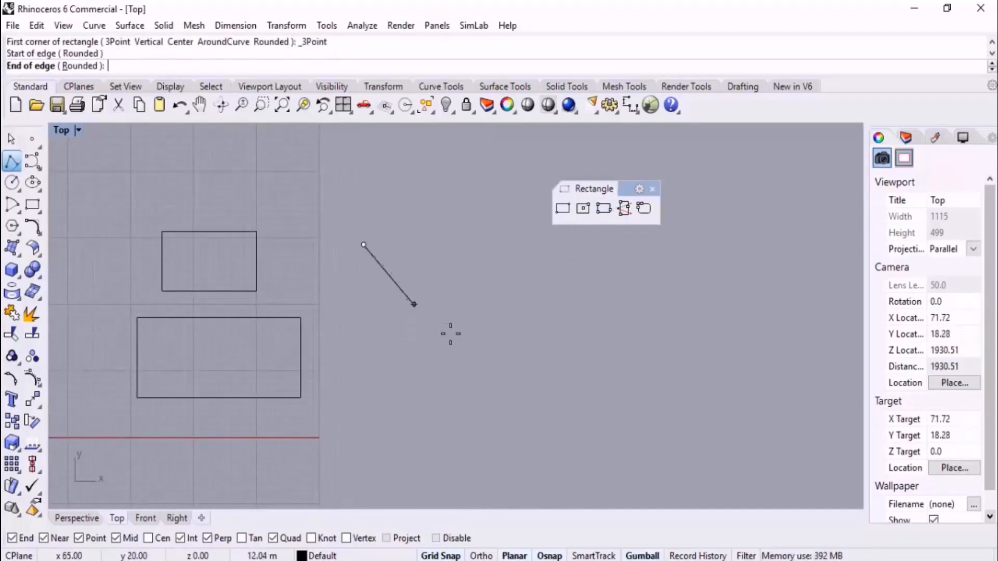
pyautogui.click(487, 357)
pyautogui.scroll(-4, 488, 358)
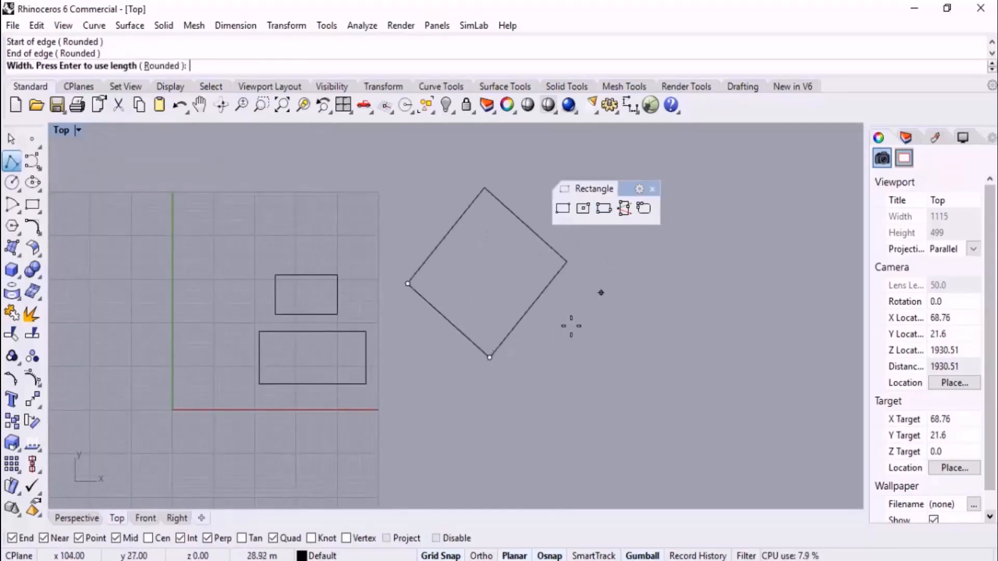
pyautogui.click(614, 287)
# Step: Draw a vertical rectangle in the Perspective view, standing on a base edge that starts at about 16,42
pyautogui.moveTo(601, 319); pyautogui.dragTo(548, 305, button='right')
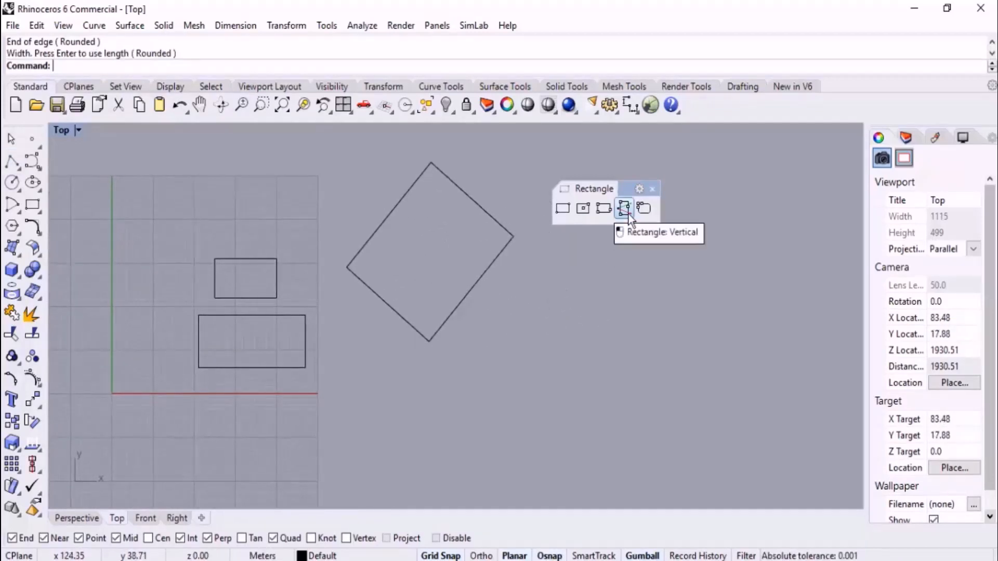
pyautogui.click(77, 518)
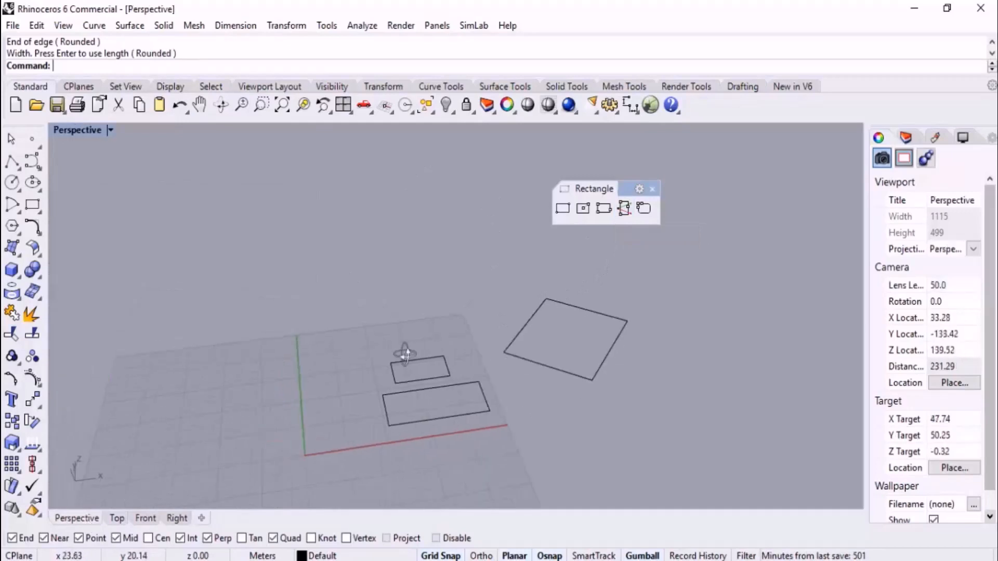
pyautogui.moveTo(400, 347); pyautogui.dragTo(517, 339, button='right')
pyautogui.click(625, 210)
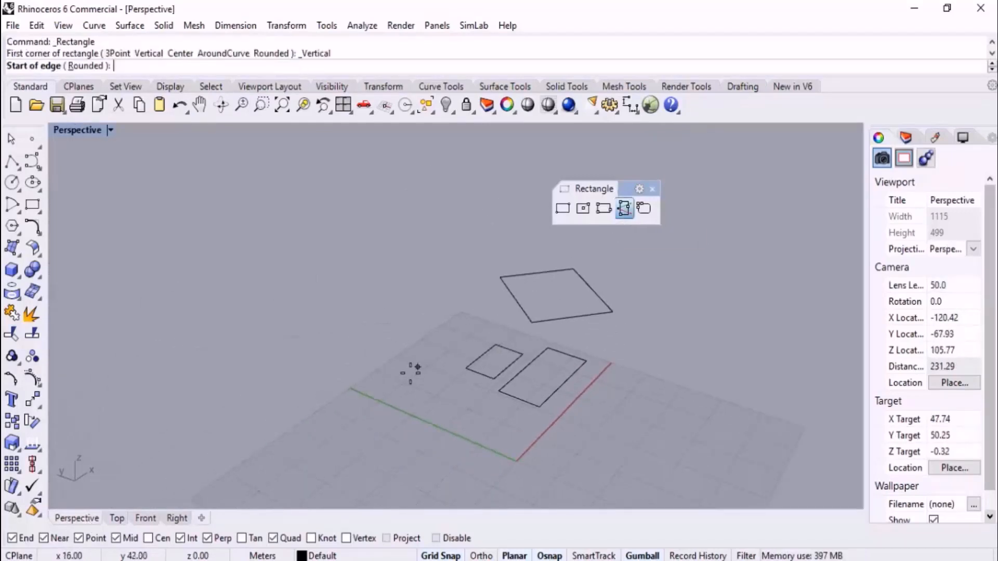
pyautogui.click(411, 372)
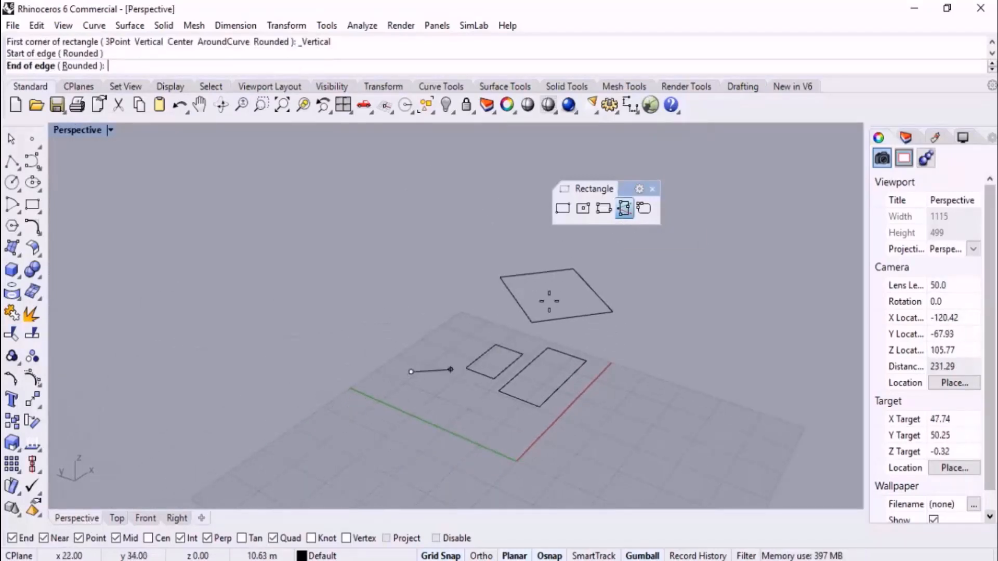
pyautogui.click(342, 420)
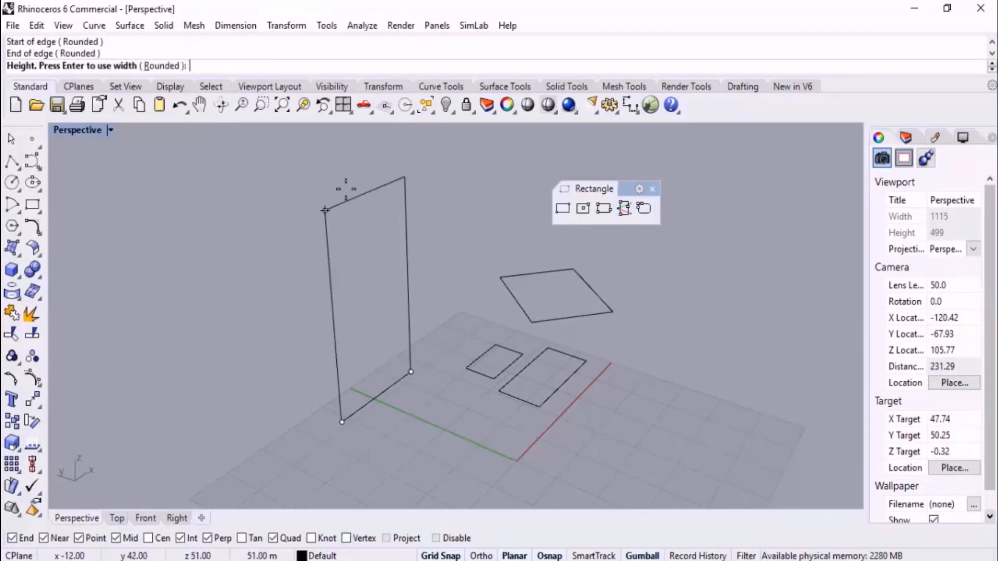
pyautogui.click(325, 172)
# Step: Draw a rounded rectangle with arc corners across the Y axis, in front of the vertical rectangle
pyautogui.moveTo(297, 251); pyautogui.dragTo(577, 279, button='right')
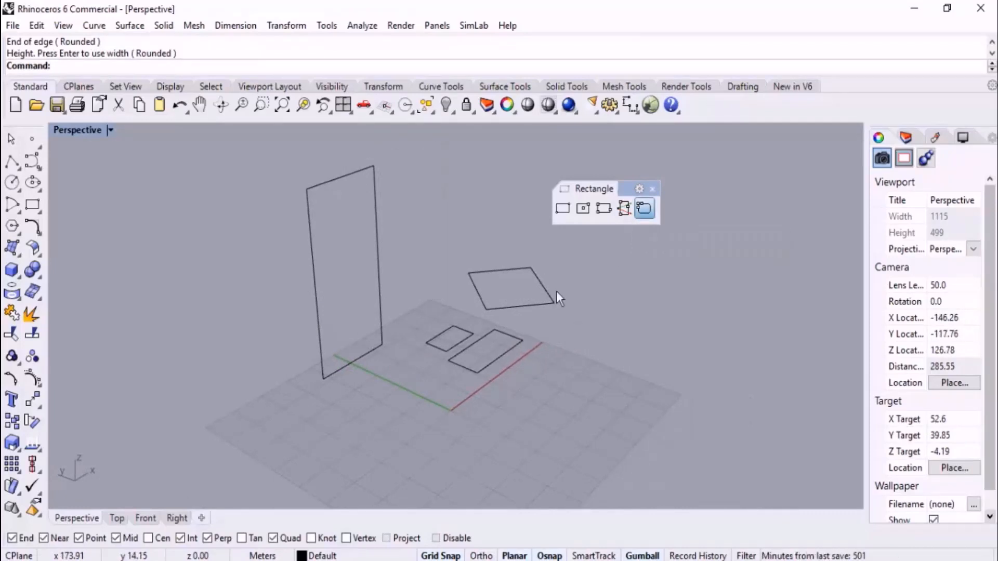
pyautogui.scroll(4, 397, 410)
pyautogui.click(383, 358)
pyautogui.click(350, 459)
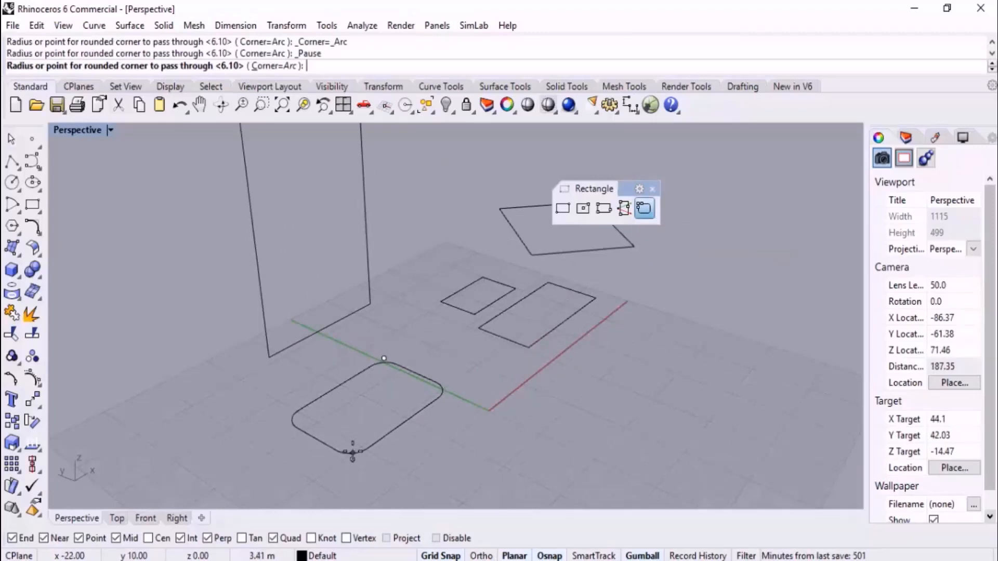
pyautogui.click(353, 447)
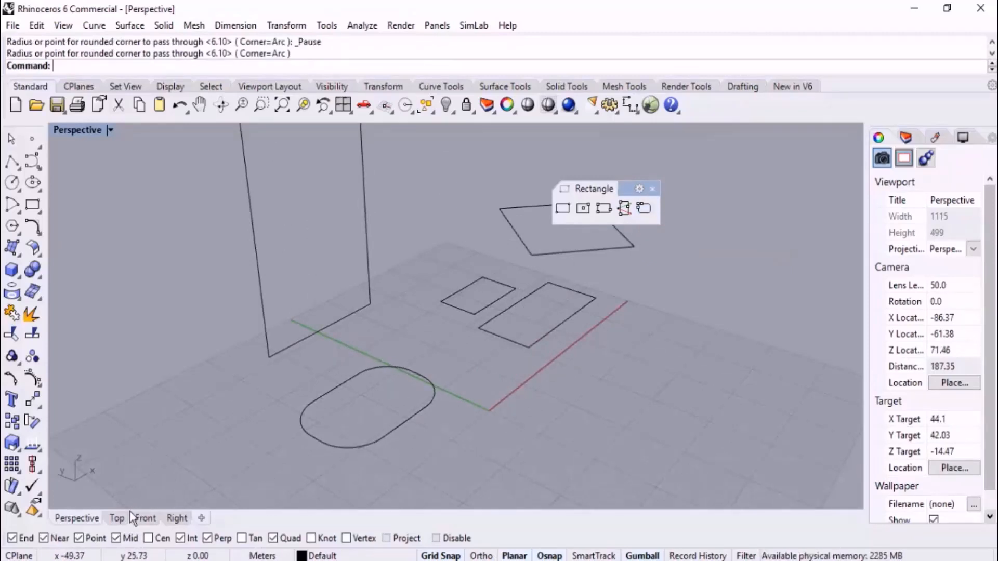
# Step: Delete all five rectangles
pyautogui.scroll(-4, 316, 341)
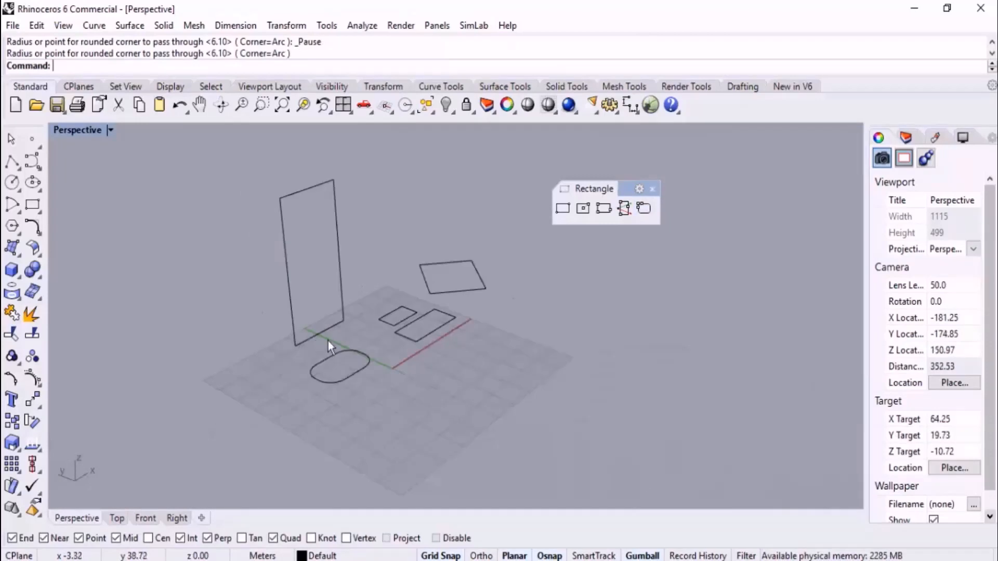
pyautogui.moveTo(509, 218); pyautogui.dragTo(204, 433)
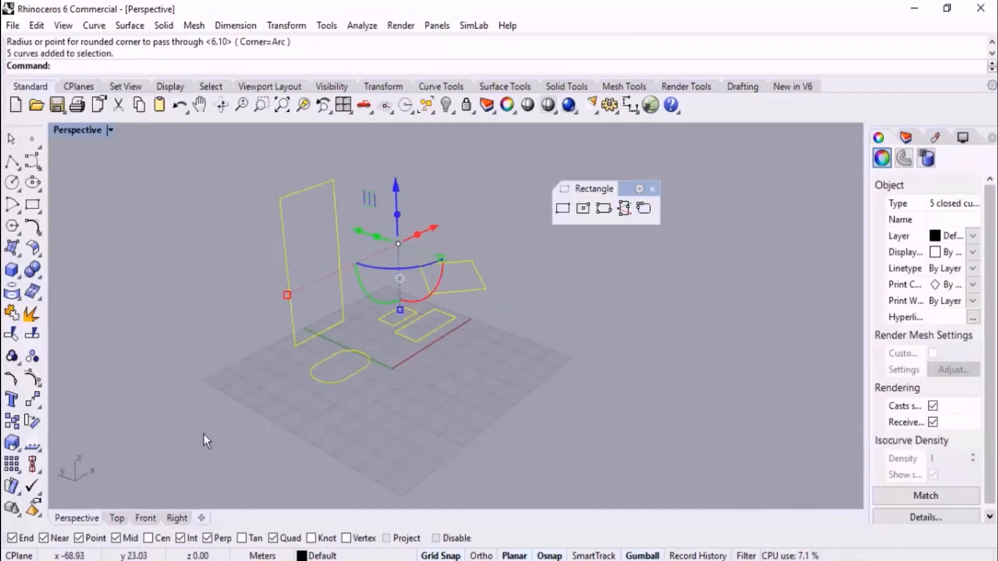
pyautogui.press('Delete')
pyautogui.moveTo(507, 301); pyautogui.dragTo(195, 500, button='right')
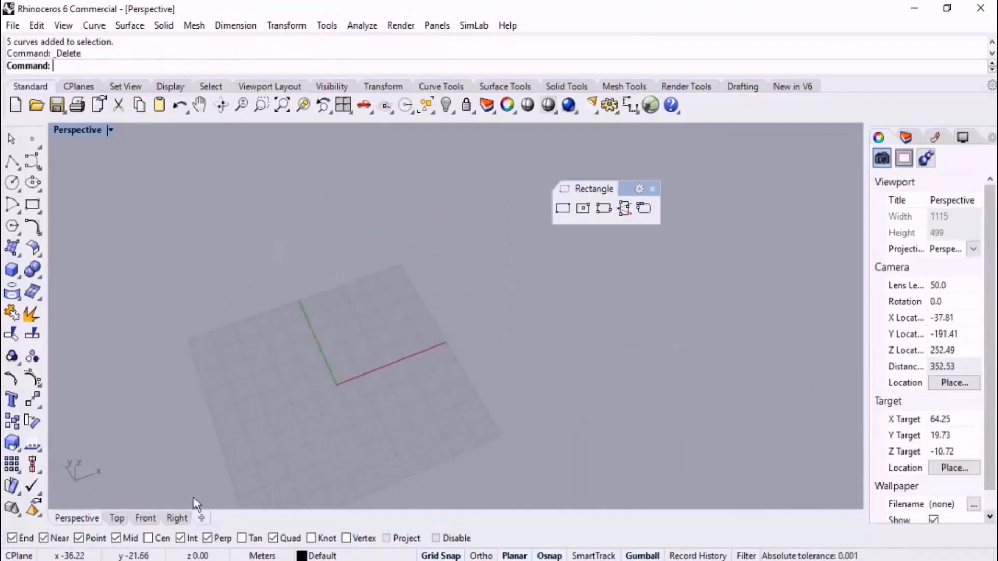
# Step: Draw a rectangle in the Top view from 0 to a freely picked opposite corner, and delete it
pyautogui.click(117, 519)
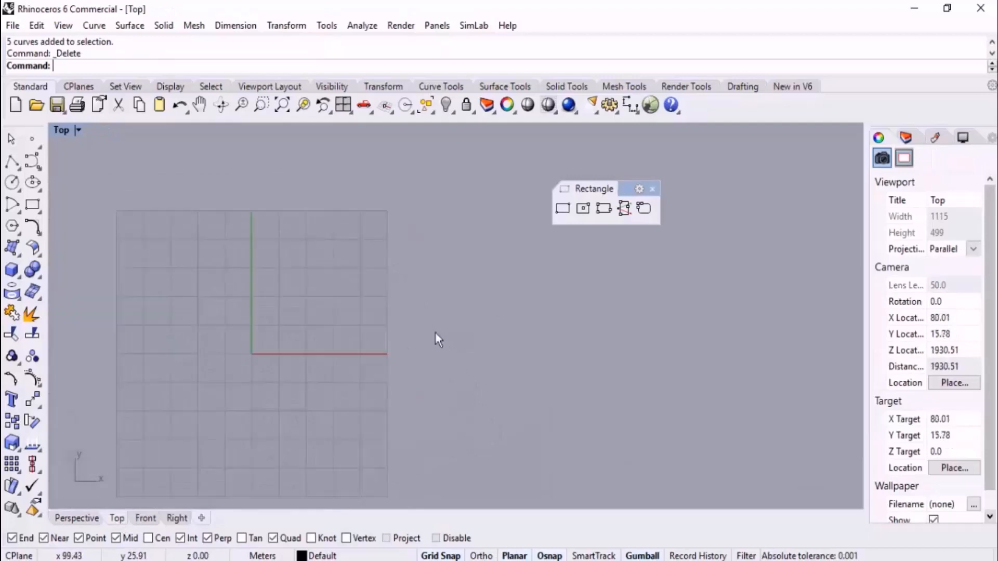
pyautogui.click(563, 208)
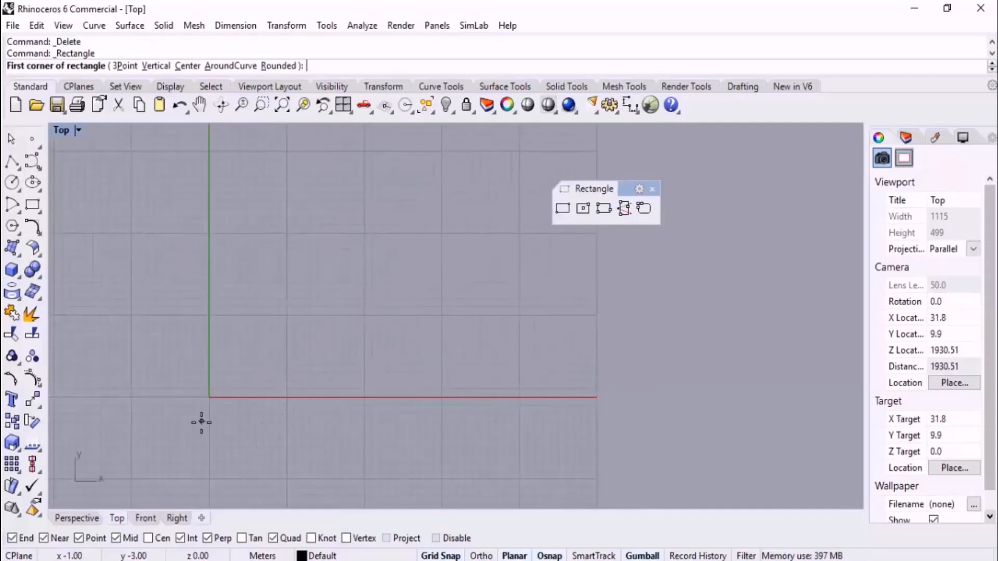
pyautogui.write('0')
pyautogui.press('Return')
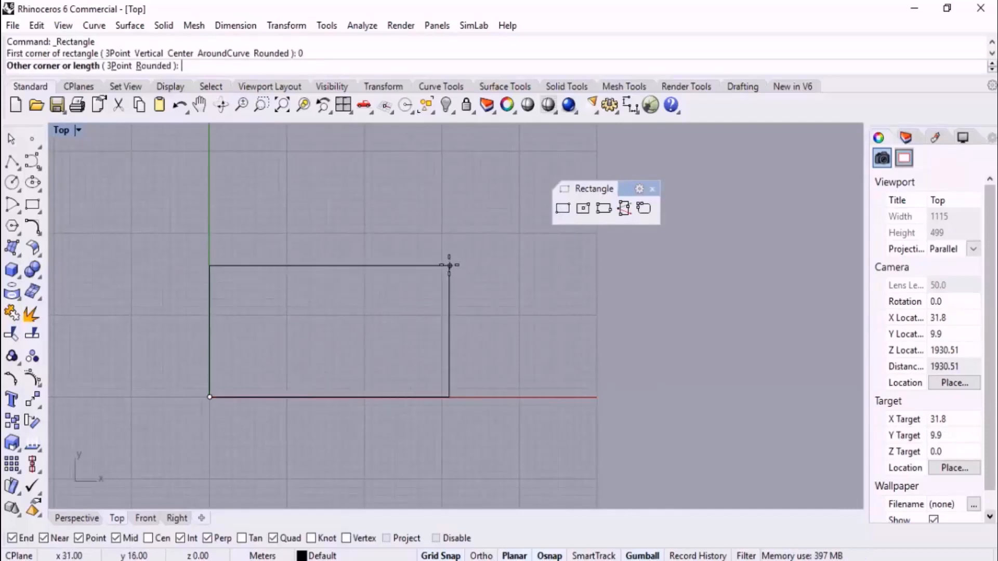
pyautogui.click(442, 233)
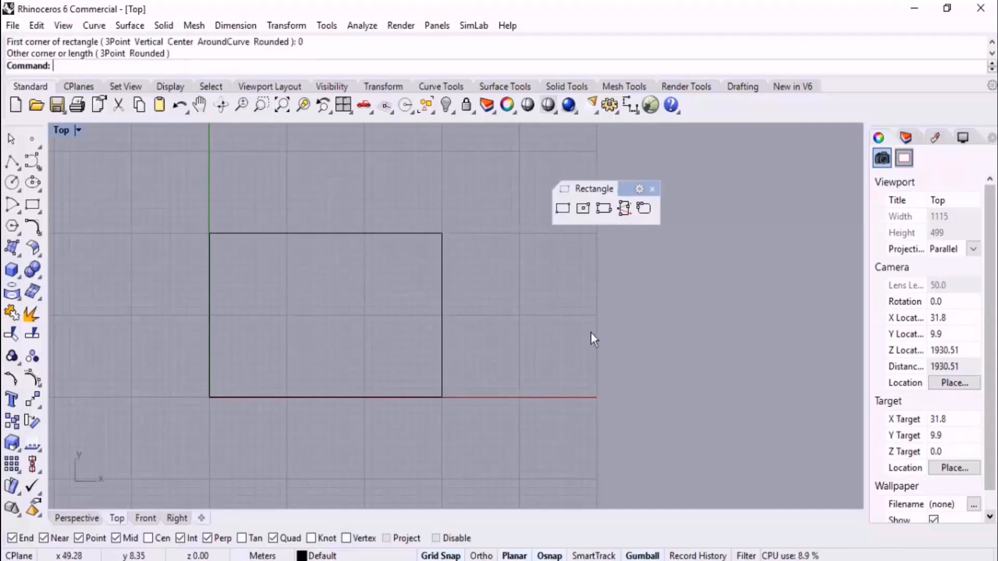
pyautogui.moveTo(523, 289); pyautogui.dragTo(380, 354)
pyautogui.press('Delete')
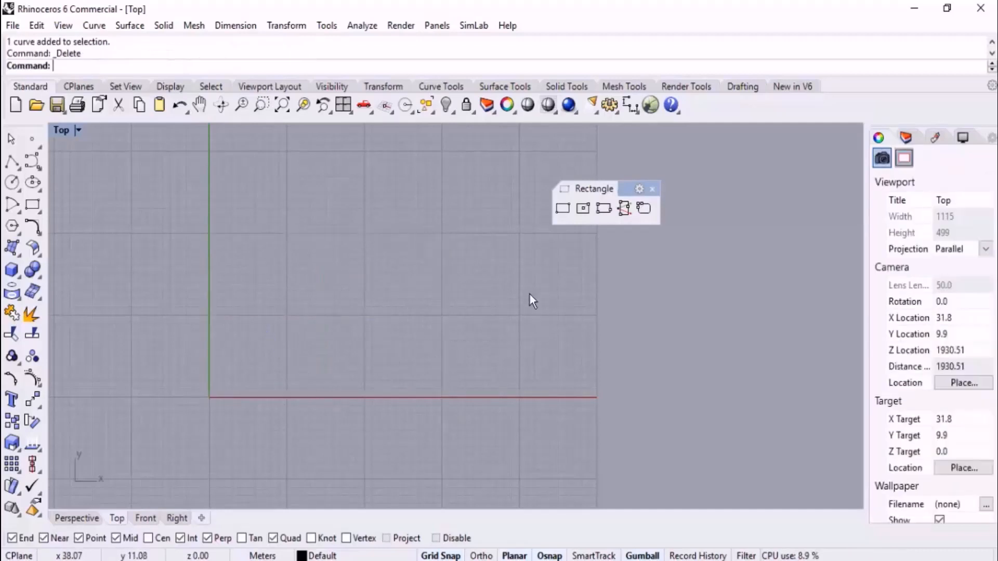
pyautogui.click(563, 208)
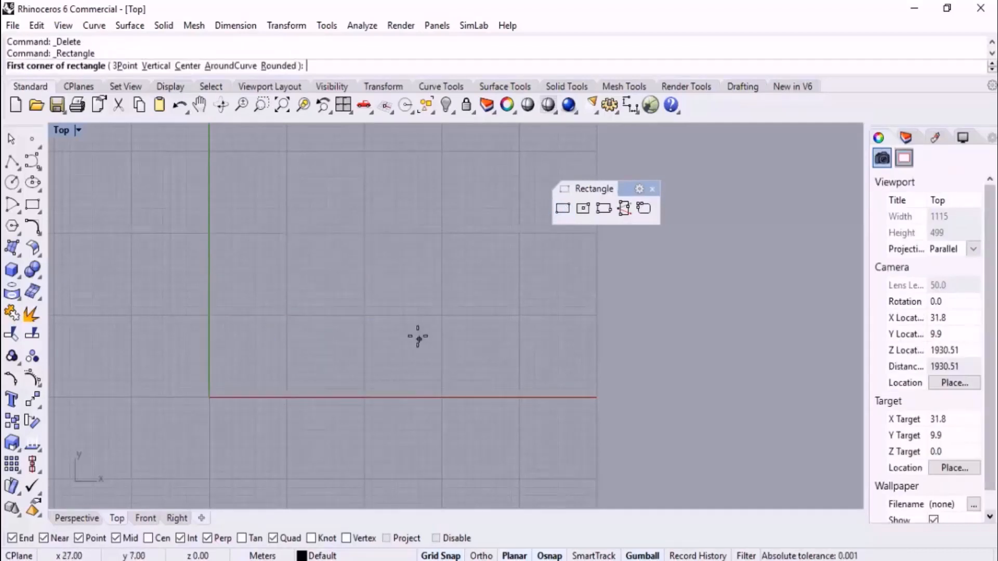
pyautogui.write('0')
pyautogui.press('Return')
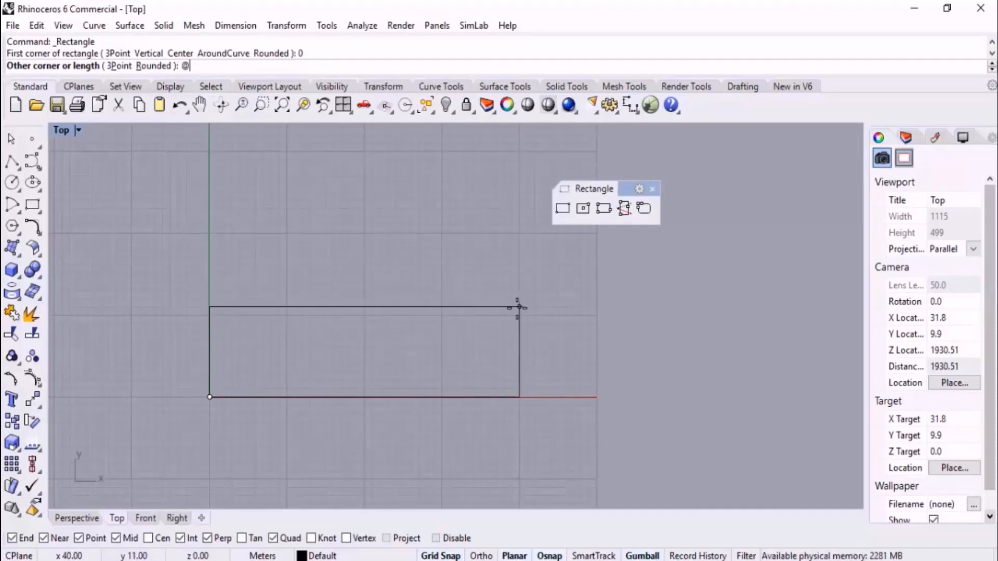
pyautogui.write('@30')
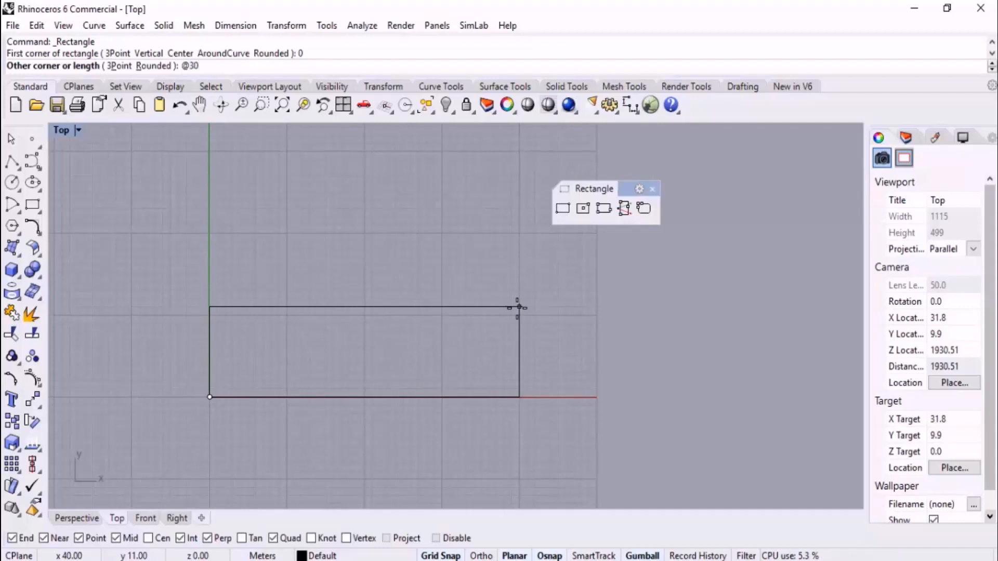
pyautogui.write(',25')
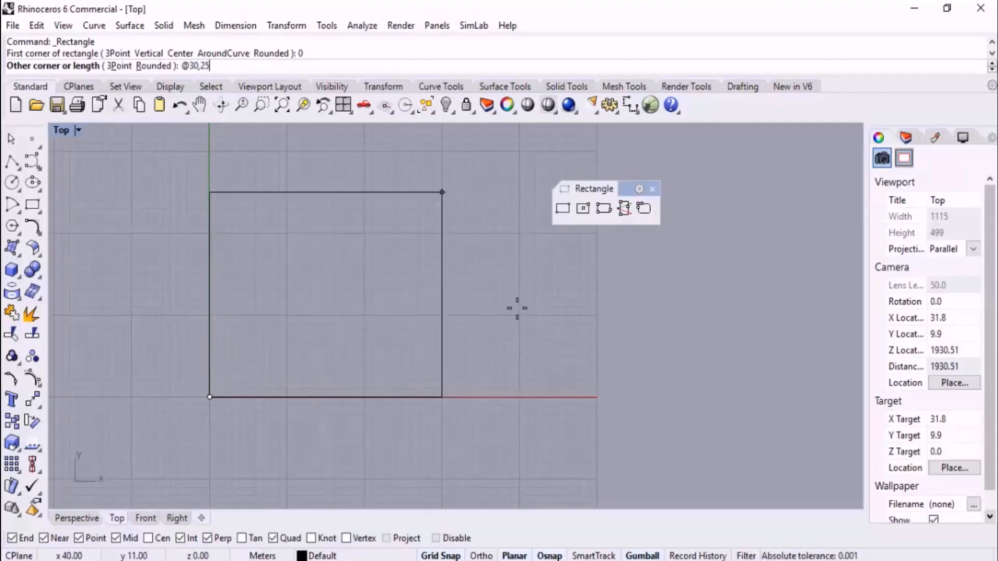
pyautogui.press('Return')
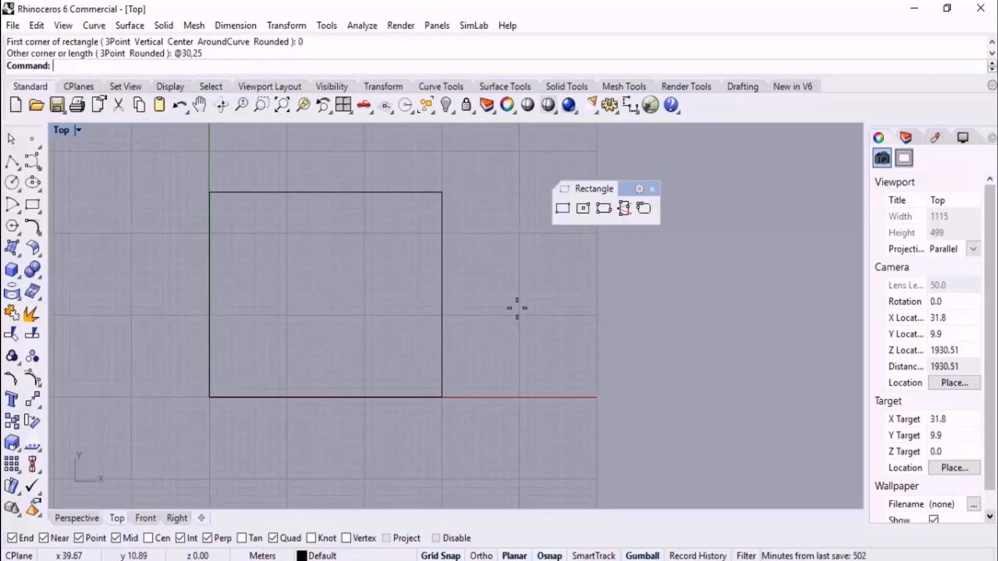
# Step: Delete the rectangle drawn from the origin in the Top view
pyautogui.moveTo(502, 322); pyautogui.dragTo(386, 344)
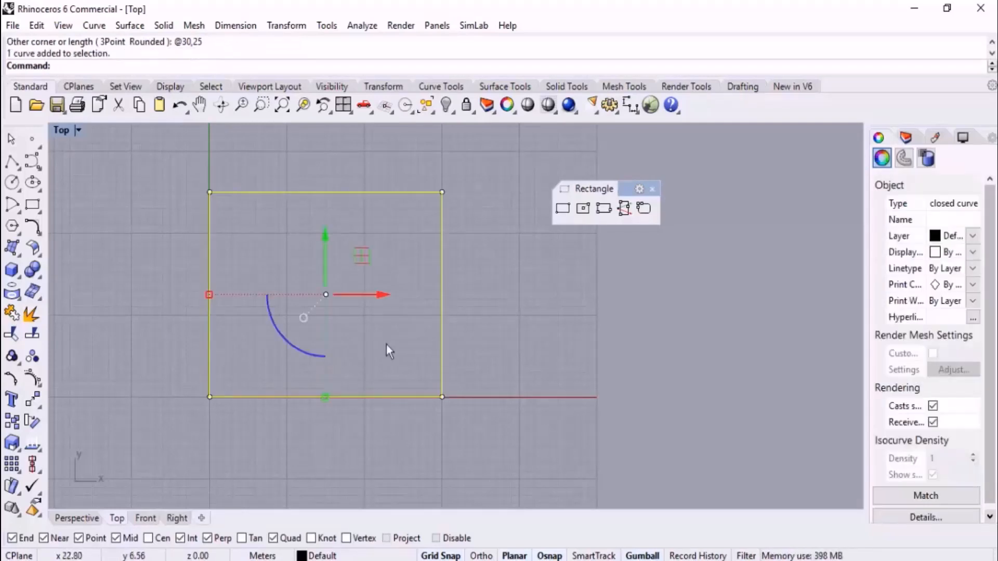
pyautogui.press('Delete')
# Step: Try a center-based rectangle with its center at 0, previewing the corner with Ortho on and off, and cancel it
pyautogui.click(583, 209)
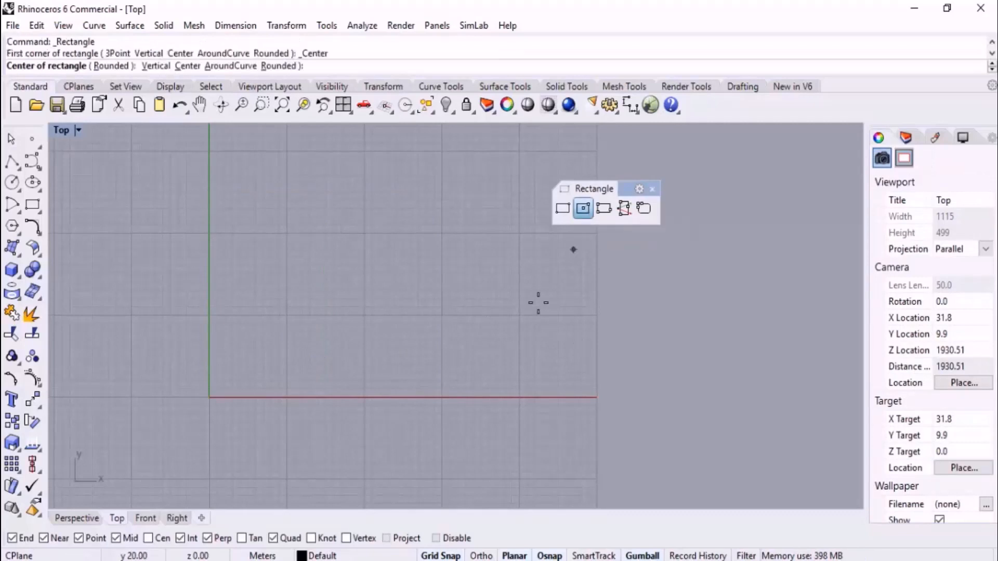
pyautogui.write('0')
pyautogui.press('Return')
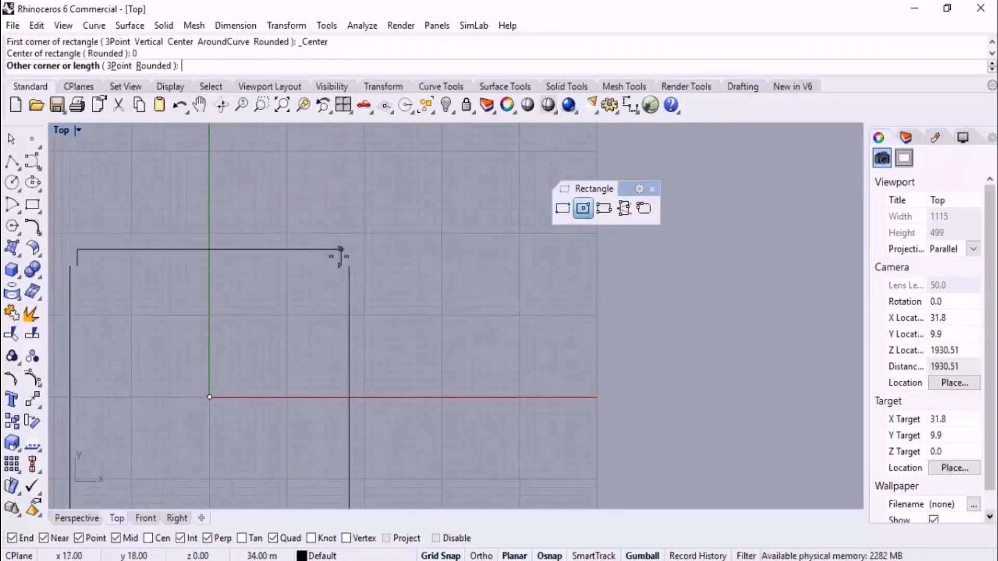
pyautogui.scroll(-3, 424, 260)
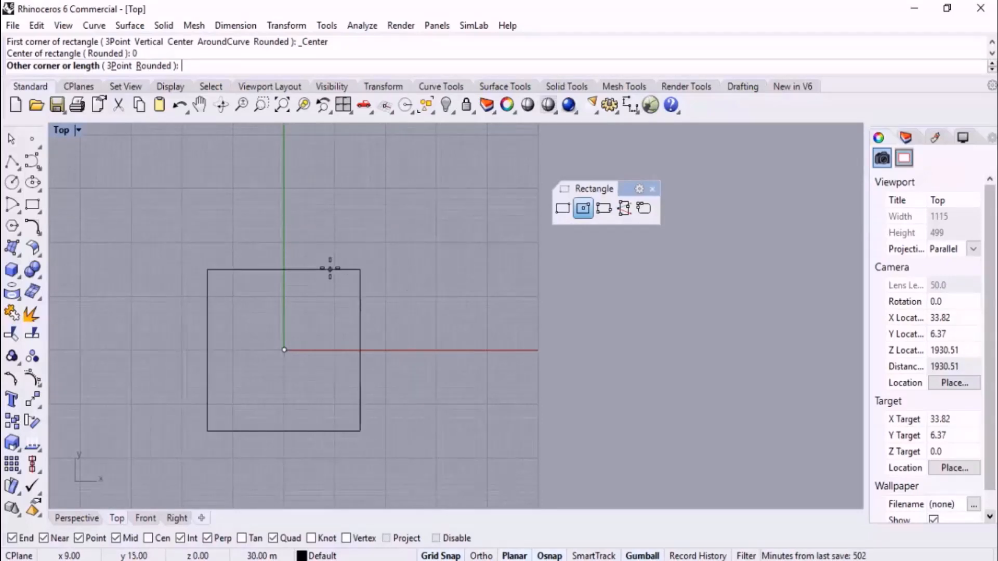
pyautogui.press('F8')
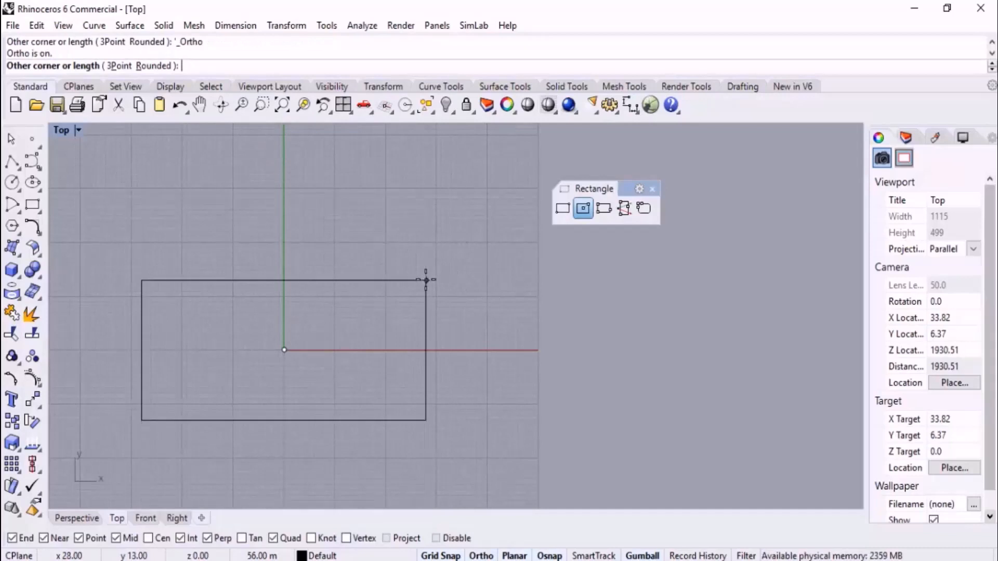
pyautogui.press('F8')
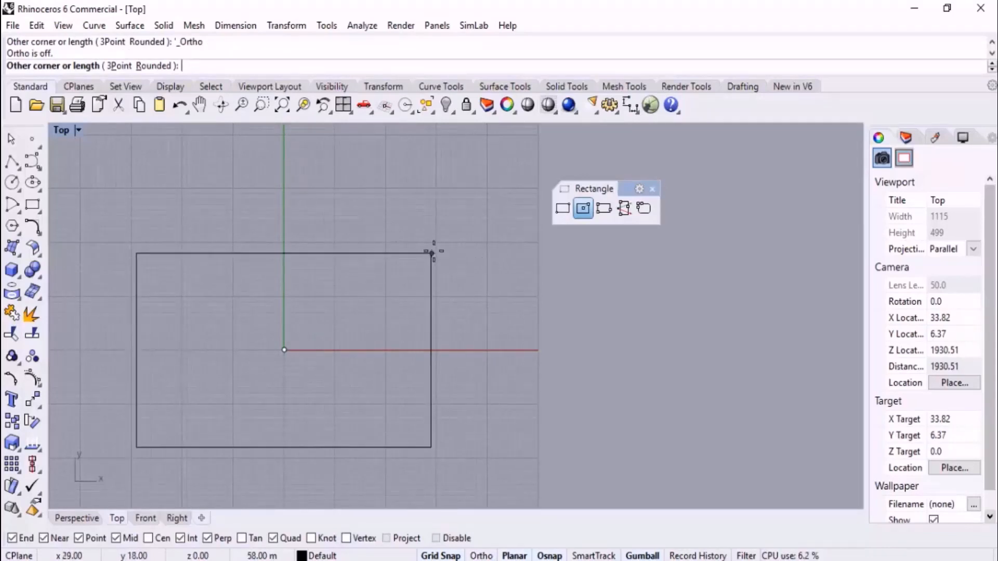
pyautogui.press('Escape')
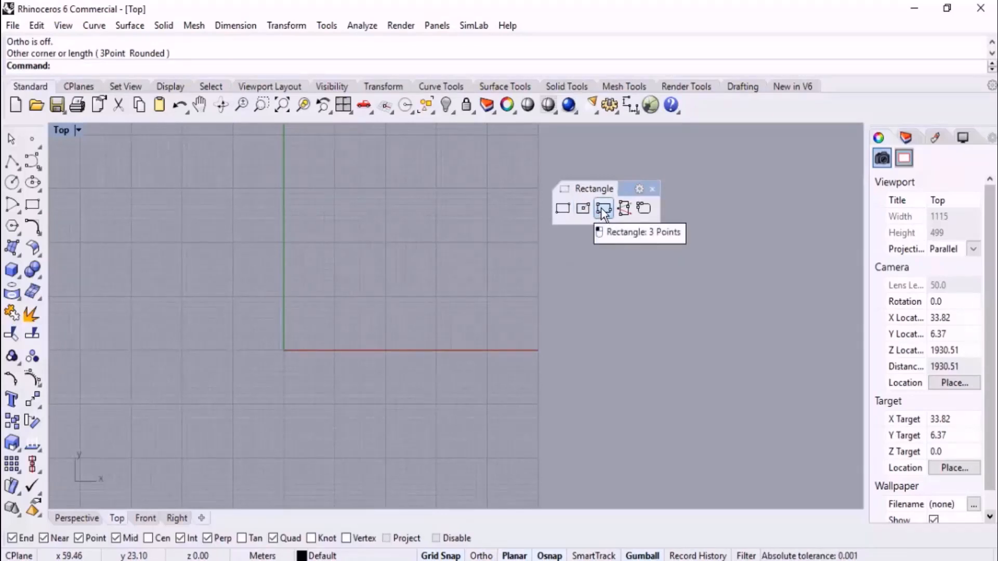
# Step: Draw two corner-to-corner rectangles in the Perspective view, one from the end of the Y axis and one across the grid's opposite edge
pyautogui.scroll(-6, 441, 367)
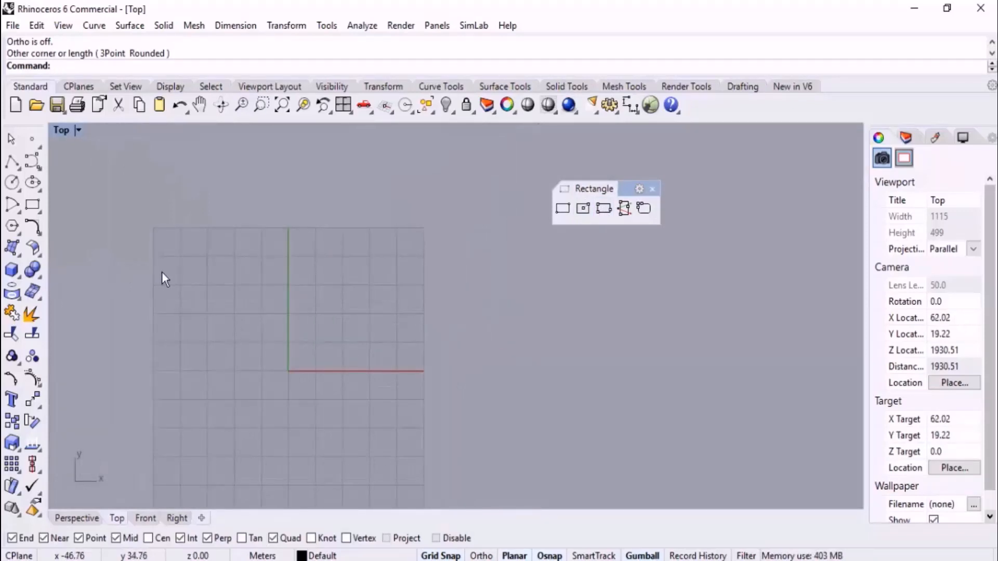
pyautogui.click(99, 519)
pyautogui.moveTo(198, 465); pyautogui.dragTo(392, 314, button='right')
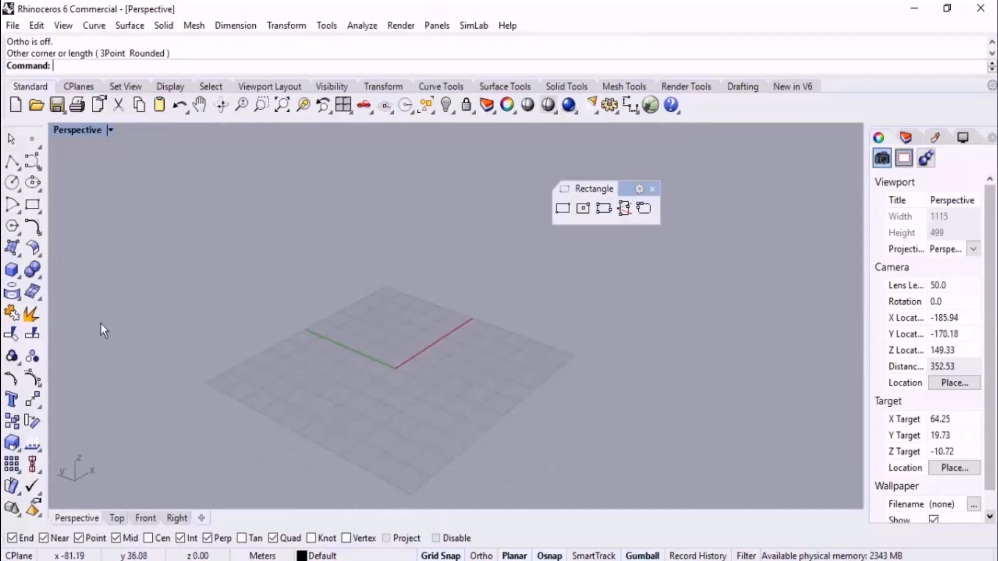
pyautogui.click(35, 204)
pyautogui.click(305, 328)
pyautogui.click(275, 393)
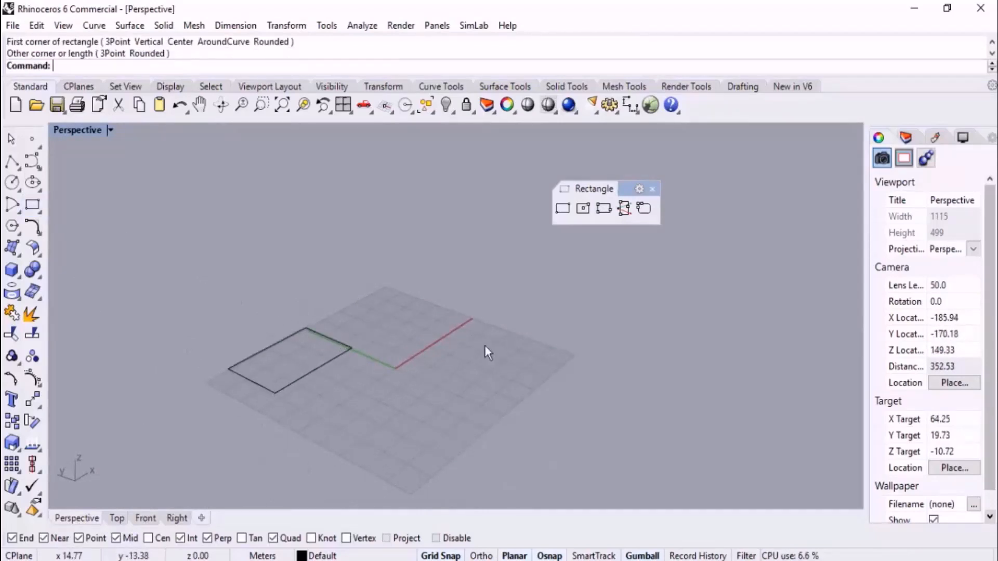
pyautogui.rightClick(544, 337)
pyautogui.click(555, 331)
pyautogui.click(542, 410)
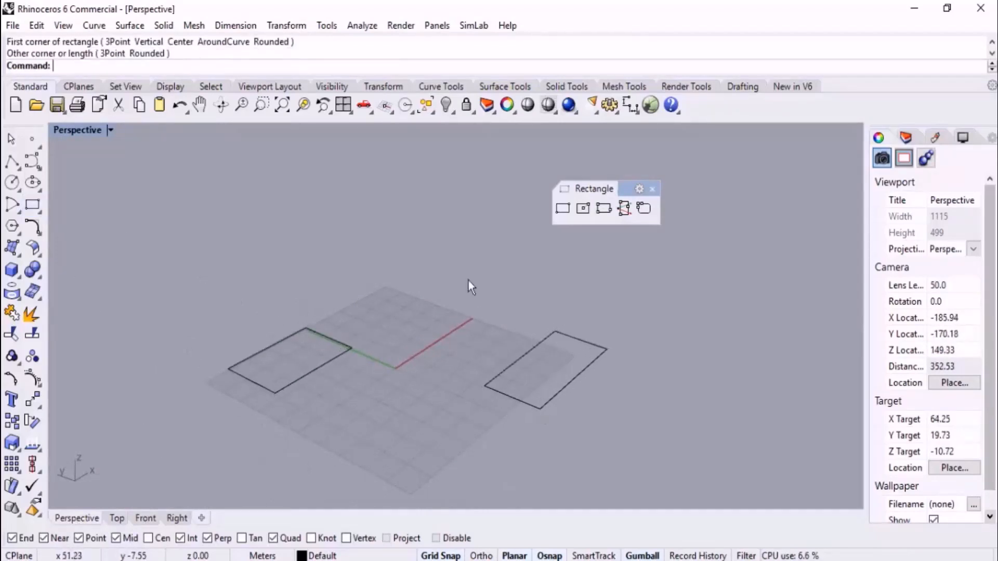
# Step: Draw a third rectangle behind the grid and move it vertically so it sits well above the construction plane
pyautogui.rightClick(470, 286)
pyautogui.click(469, 233)
pyautogui.click(441, 290)
pyautogui.click(429, 292)
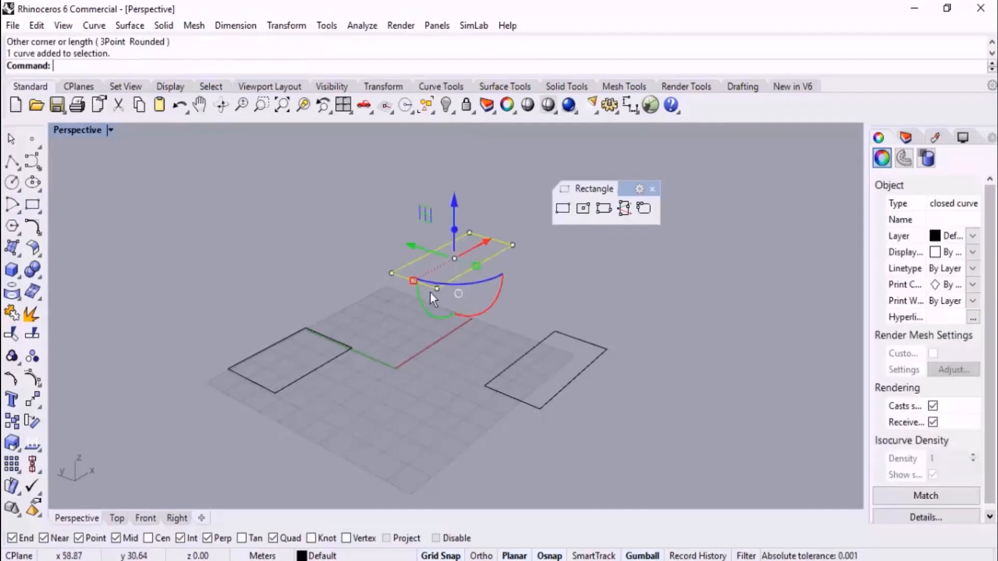
pyautogui.scroll(-2, 432, 312)
pyautogui.moveTo(448, 245); pyautogui.dragTo(450, 179)
pyautogui.click(564, 282)
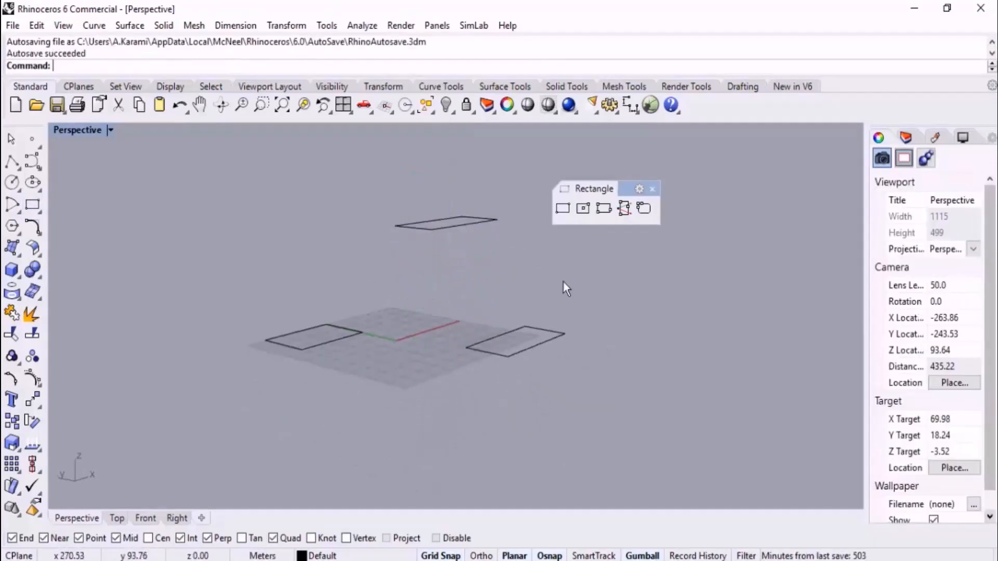
# Step: Draw a three-point rectangle with one edge joining facing corners of the two ground rectangles and its width reaching the raised rectangle's nearest corner
pyautogui.moveTo(564, 283); pyautogui.dragTo(545, 328, button='right')
pyautogui.click(603, 208)
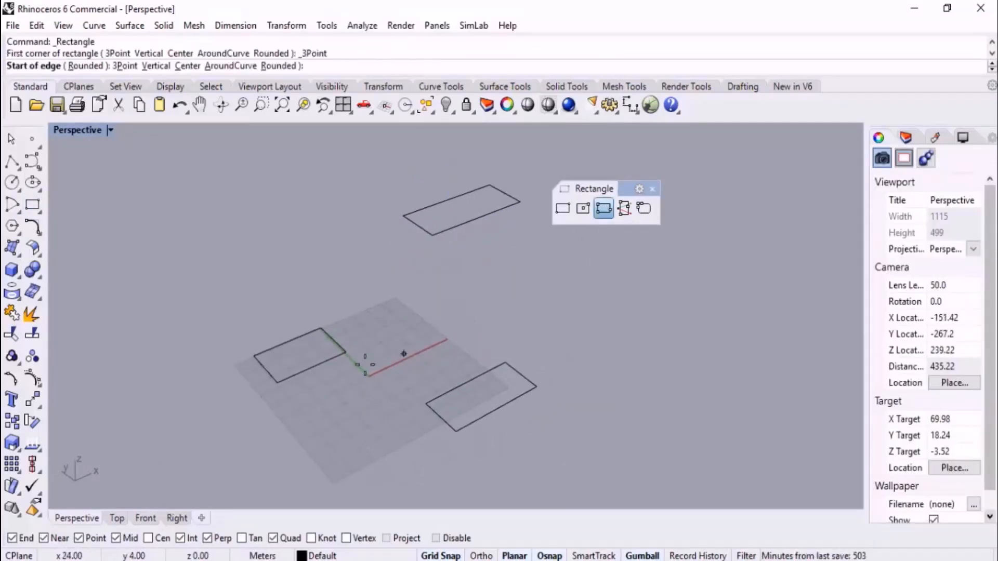
pyautogui.click(346, 352)
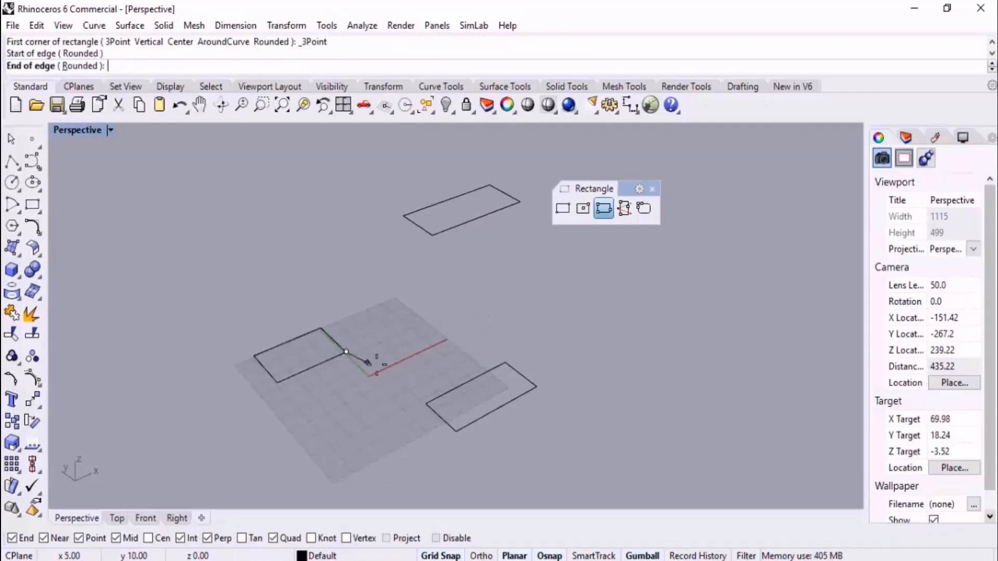
pyautogui.click(424, 401)
pyautogui.moveTo(456, 330); pyautogui.dragTo(537, 354, button='right')
pyautogui.click(461, 231)
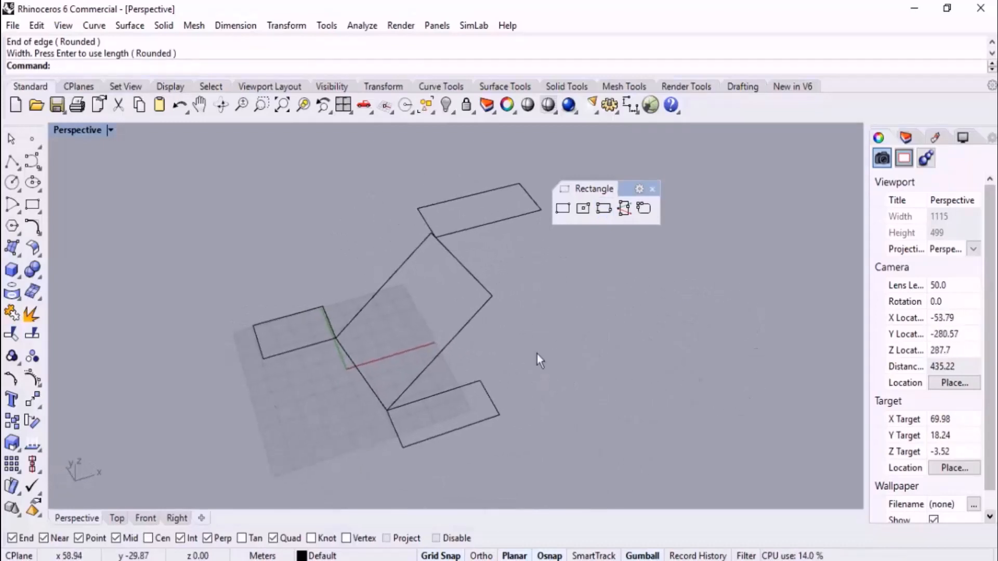
# Step: Delete all four rectangles in the Perspective view
pyautogui.moveTo(536, 455); pyautogui.dragTo(266, 182)
pyautogui.press('Delete')
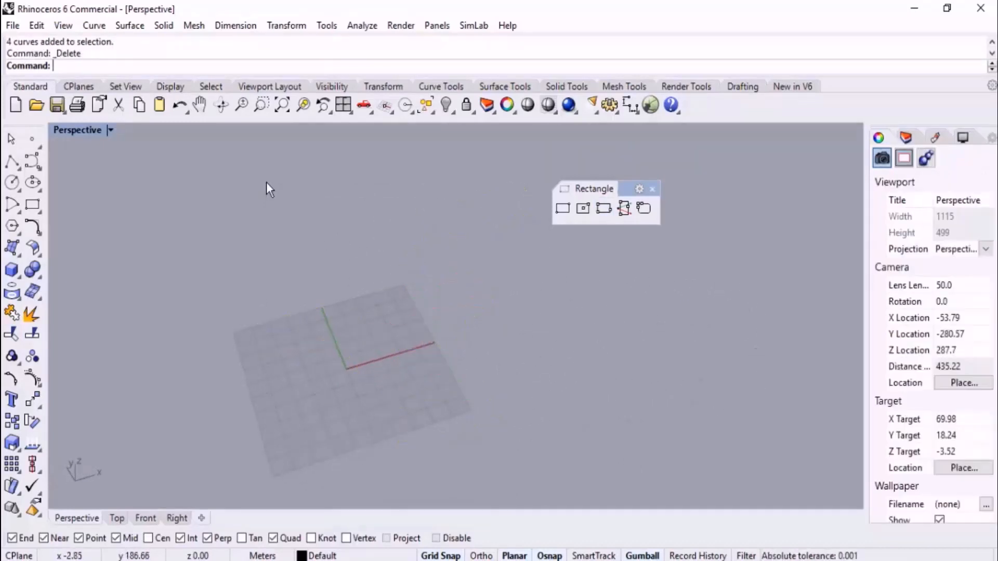
# Step: Start a three-point rectangle in the Top view, with its first edge sloping down from about 11,33, constrained to 45 degrees and 40 long
pyautogui.click(117, 518)
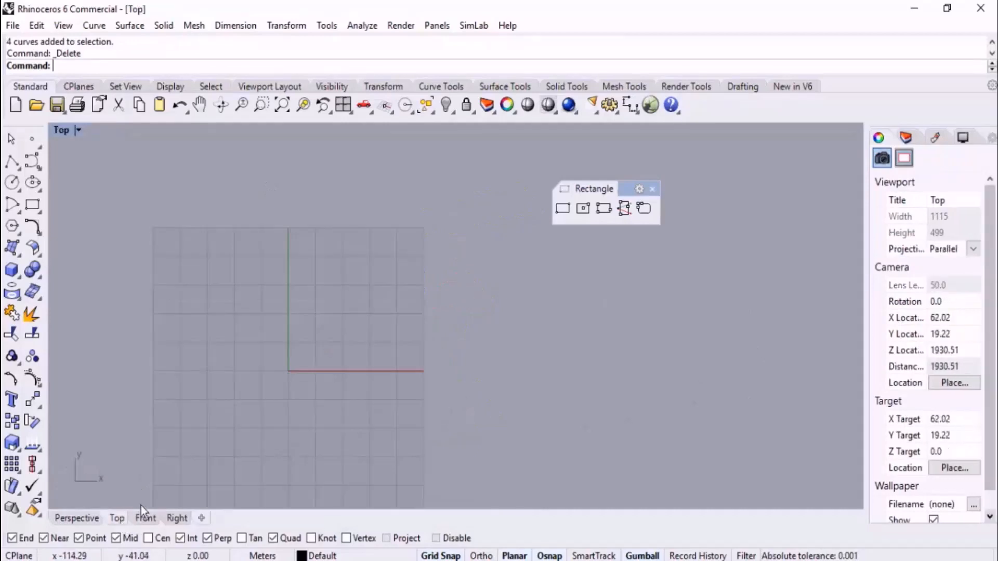
pyautogui.click(603, 208)
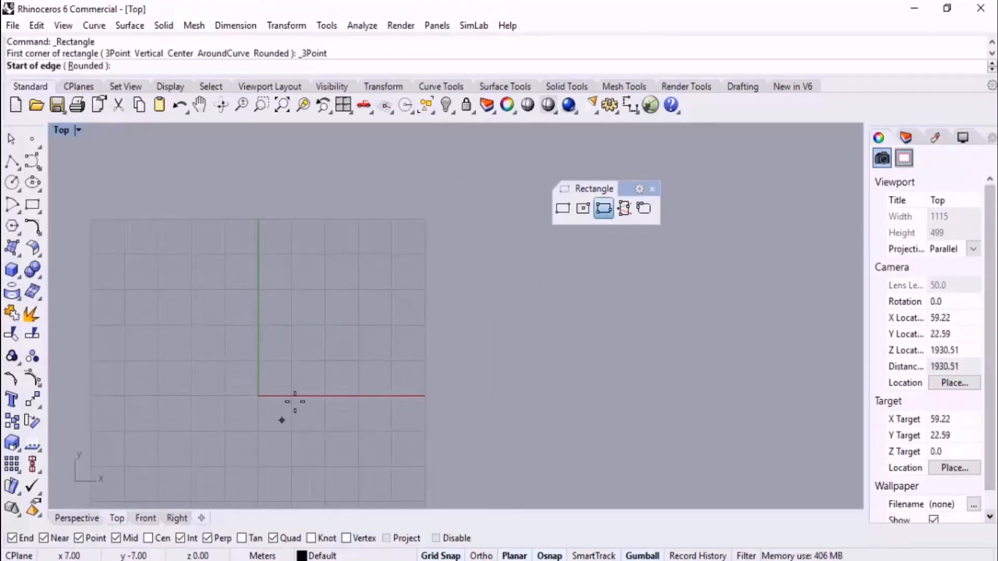
pyautogui.click(295, 279)
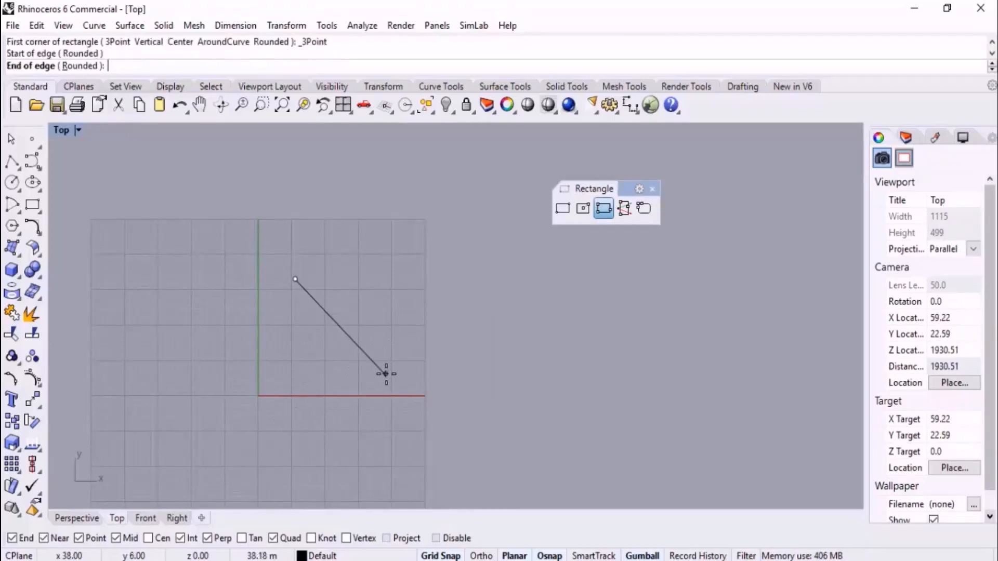
pyautogui.press('F8')
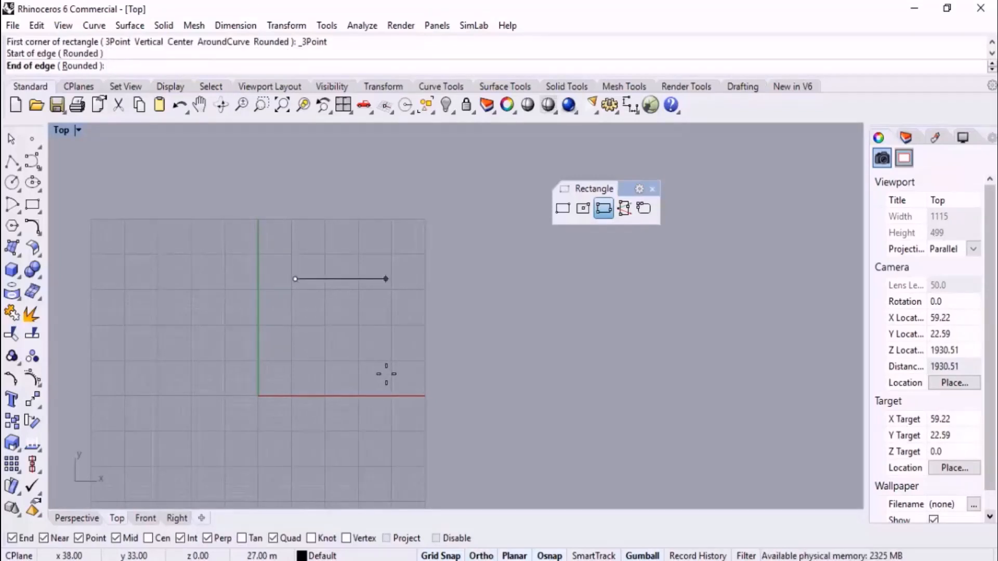
pyautogui.write('<')
pyautogui.press('F8')
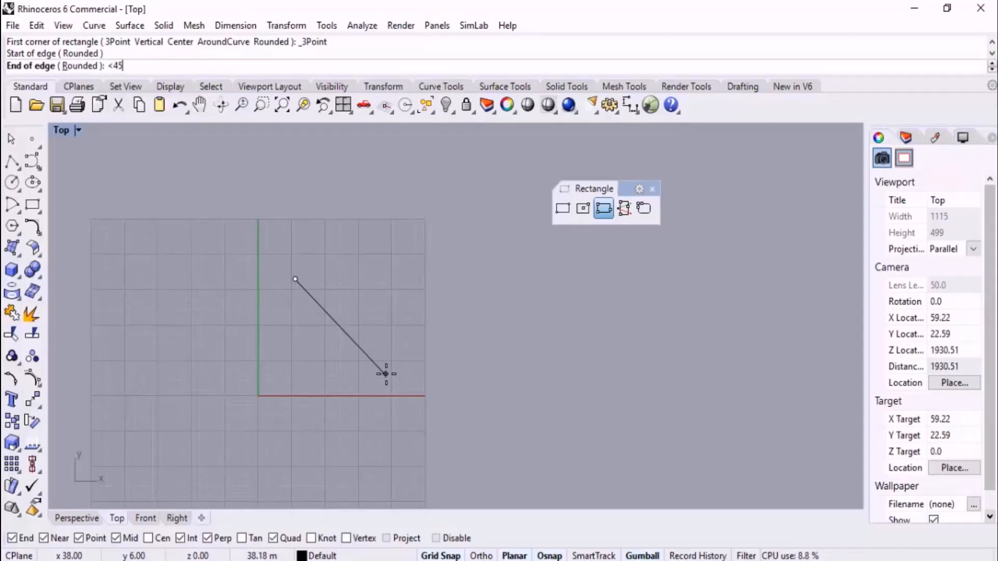
pyautogui.write('45')
pyautogui.press('Return')
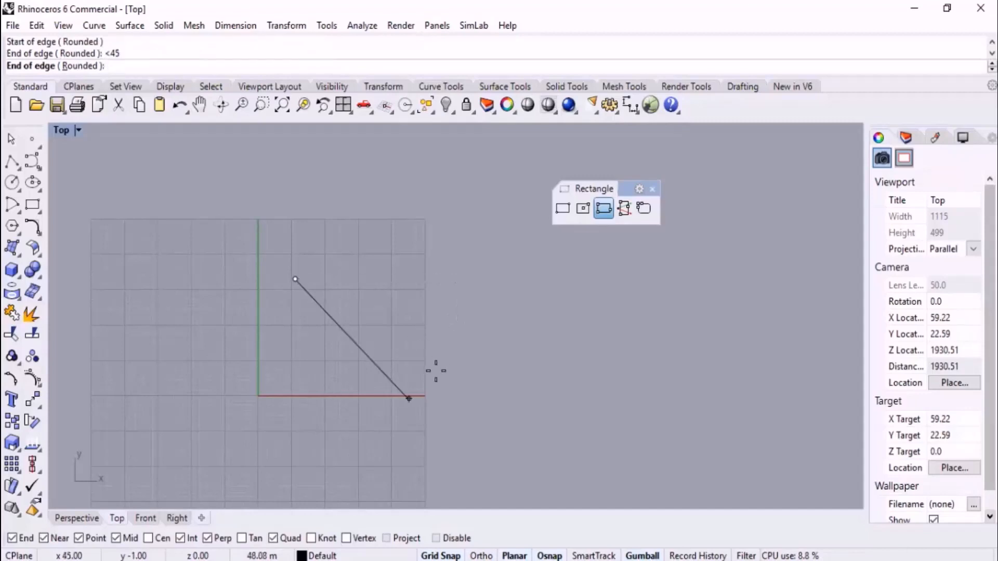
pyautogui.write('40')
pyautogui.press('Return')
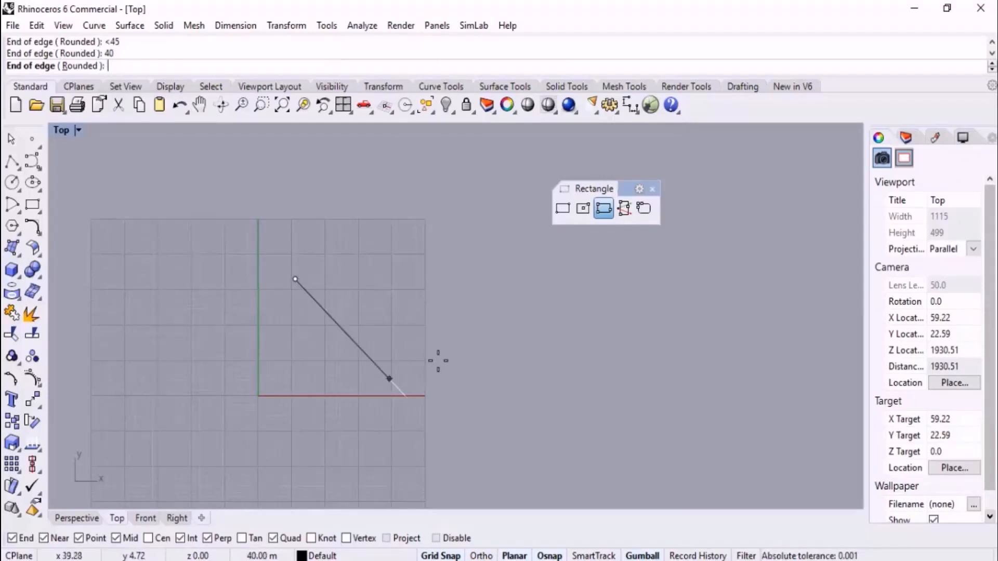
pyautogui.click(447, 374)
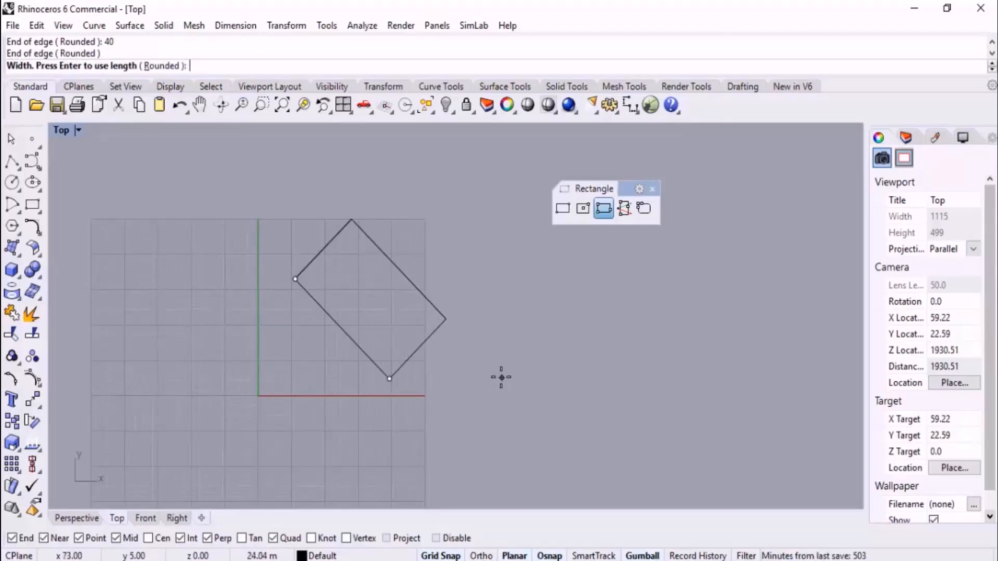
# Step: Complete the tilted rectangle with a width of 15 on the upper side of its first edge, and delete it
pyautogui.write('15')
pyautogui.press('Return')
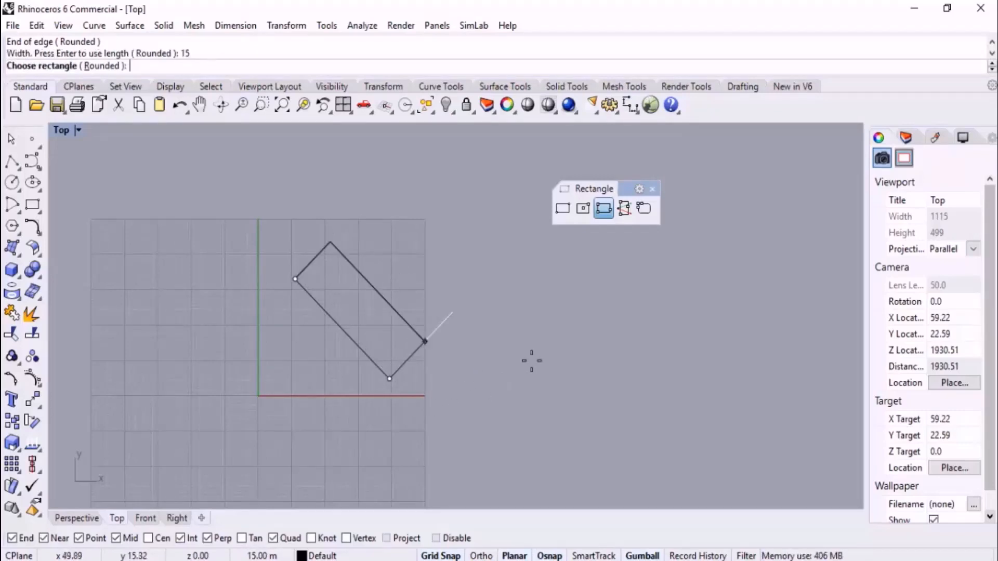
pyautogui.click(532, 360)
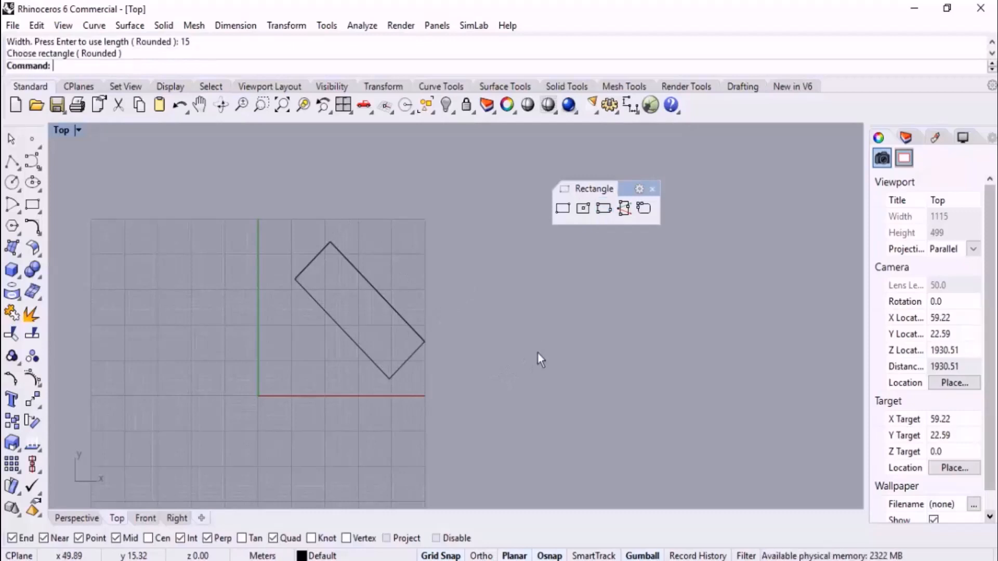
pyautogui.moveTo(435, 293); pyautogui.dragTo(316, 400)
pyautogui.press('Delete')
# Step: Draw two corner-to-corner rectangles, about 30 by 10 across the Y axis and about 38 by 17 across the end of the X axis
pyautogui.click(32, 204)
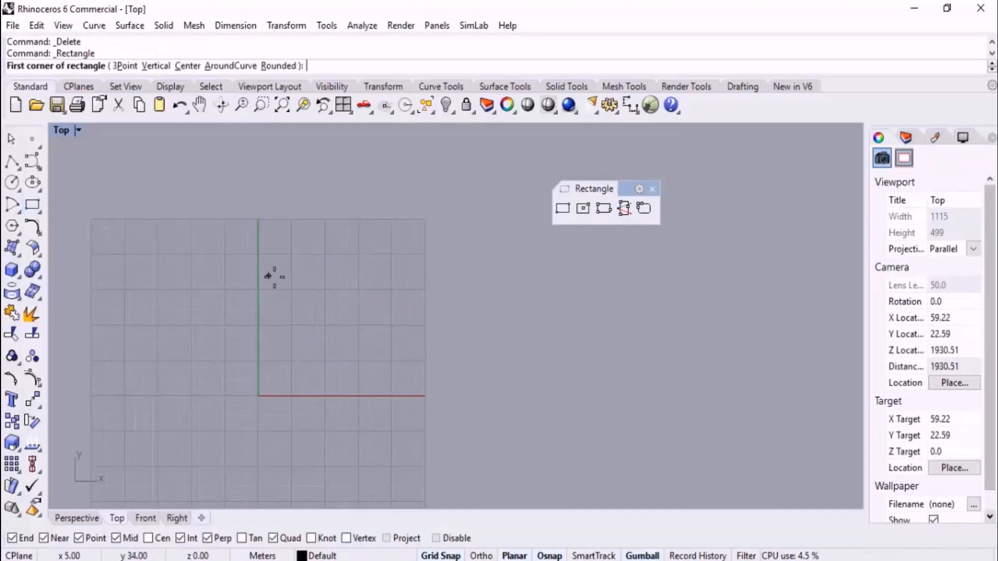
pyautogui.click(275, 279)
pyautogui.click(174, 314)
pyautogui.press('Return')
pyautogui.click(358, 393)
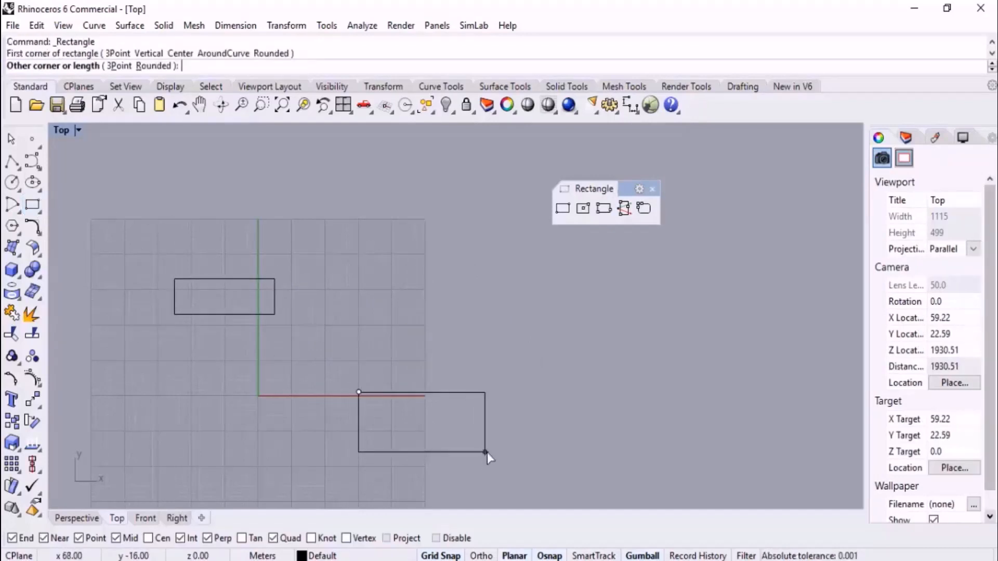
pyautogui.click(485, 452)
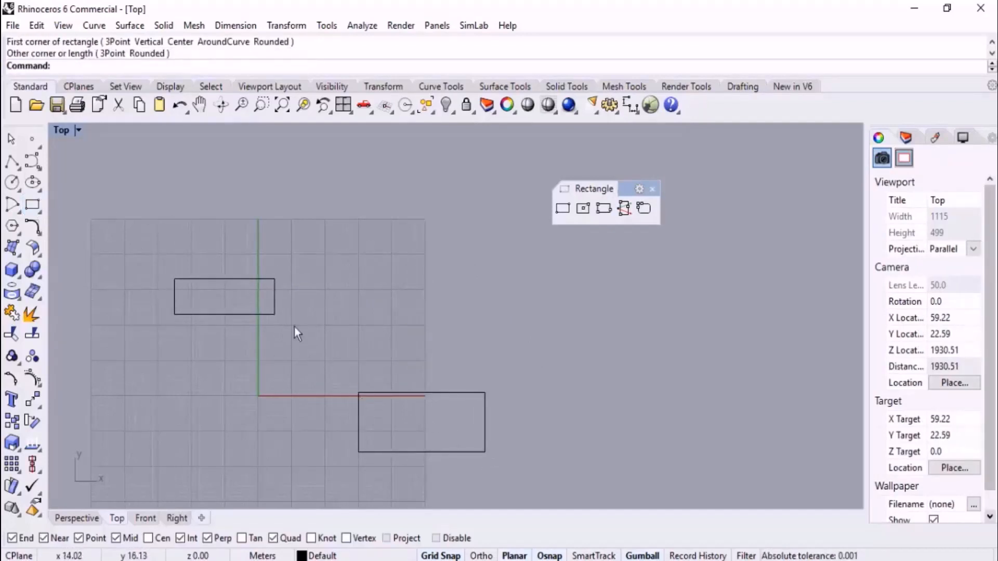
# Step: Draw a three-point rectangle whose first edge joins the facing corners of the two rectangles, with its width on the upper side
pyautogui.click(603, 208)
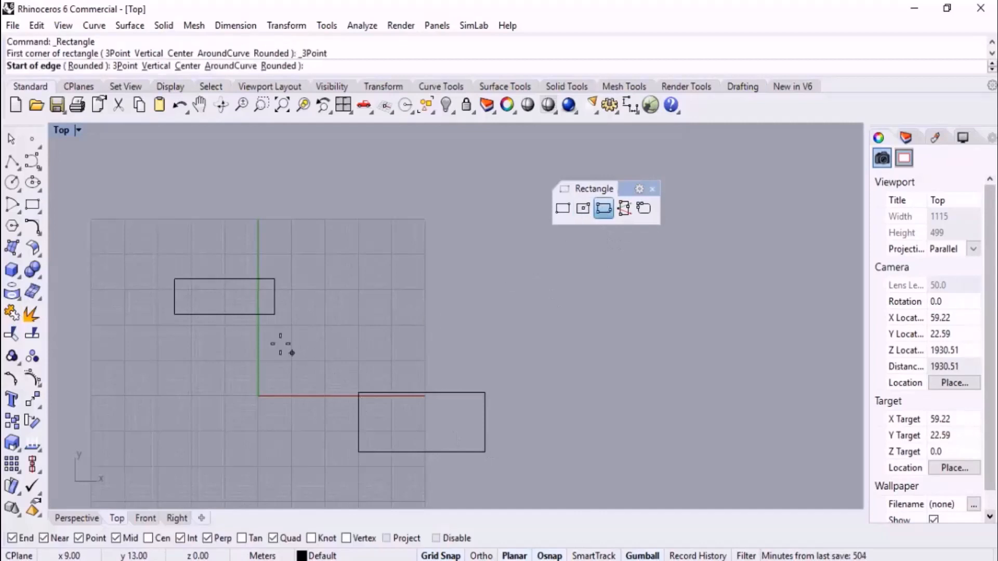
pyautogui.click(275, 314)
pyautogui.click(358, 392)
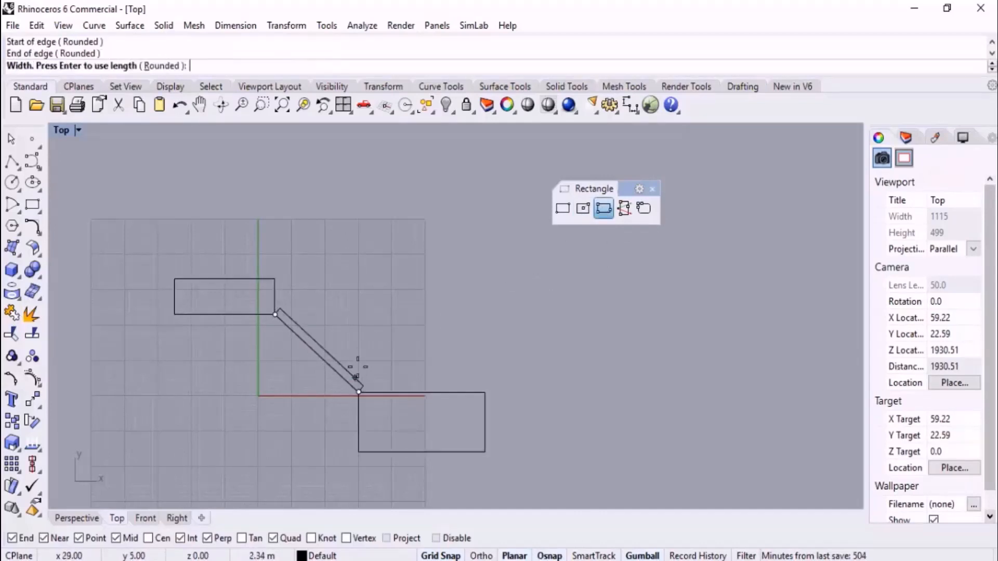
pyautogui.click(380, 355)
# Step: Draw a rounded rectangle above the other rectangles, starting at about -12,76, about 55 by 31 in size, with corner radius 5
pyautogui.moveTo(600, 320); pyautogui.dragTo(552, 309, button='right')
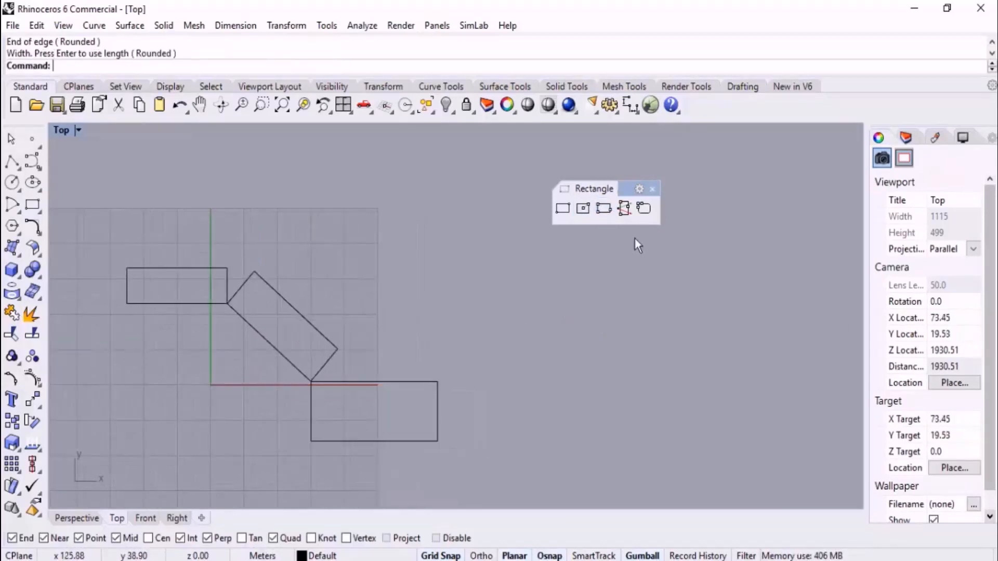
pyautogui.click(645, 210)
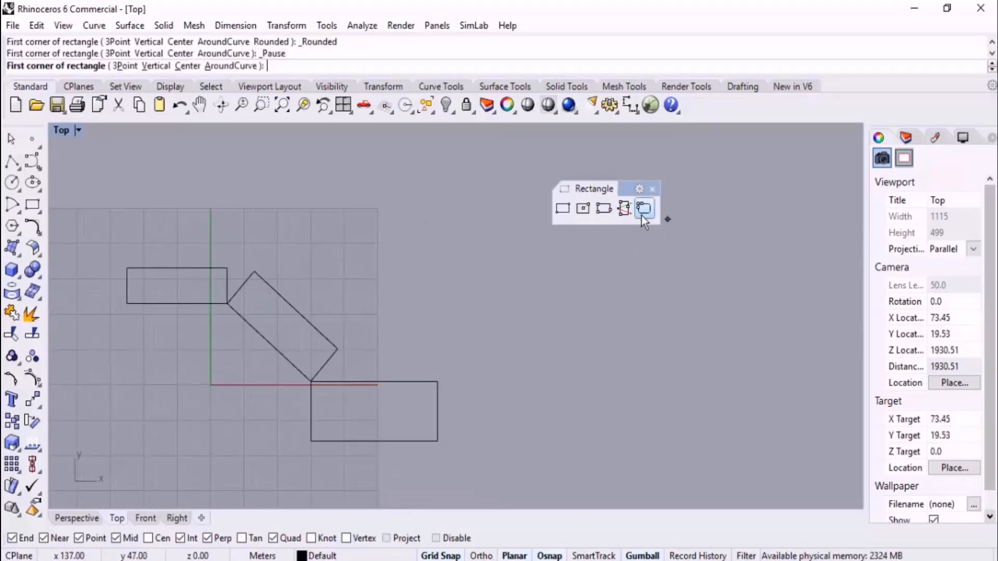
pyautogui.moveTo(401, 250); pyautogui.dragTo(498, 350, button='right')
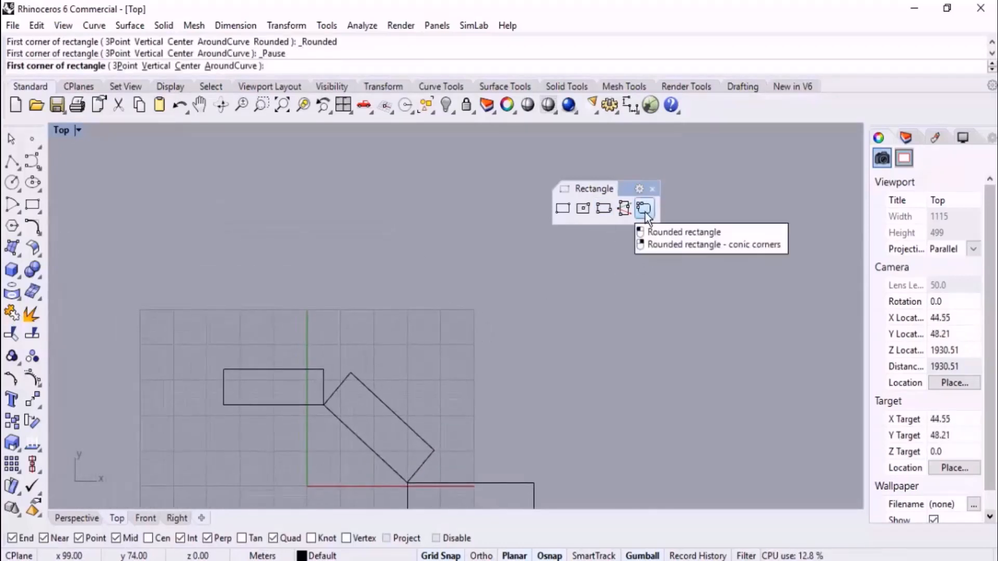
pyautogui.click(267, 217)
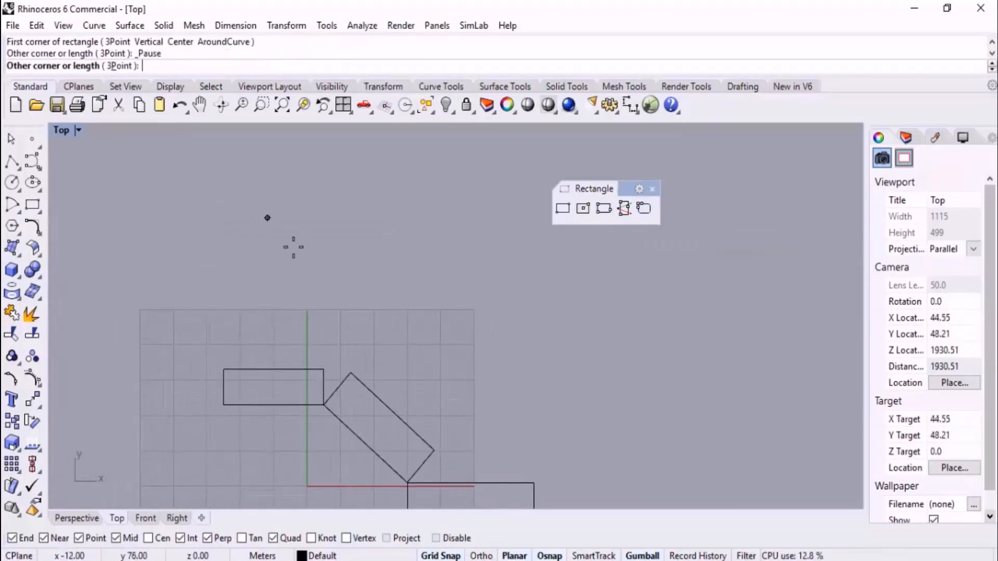
pyautogui.click(450, 326)
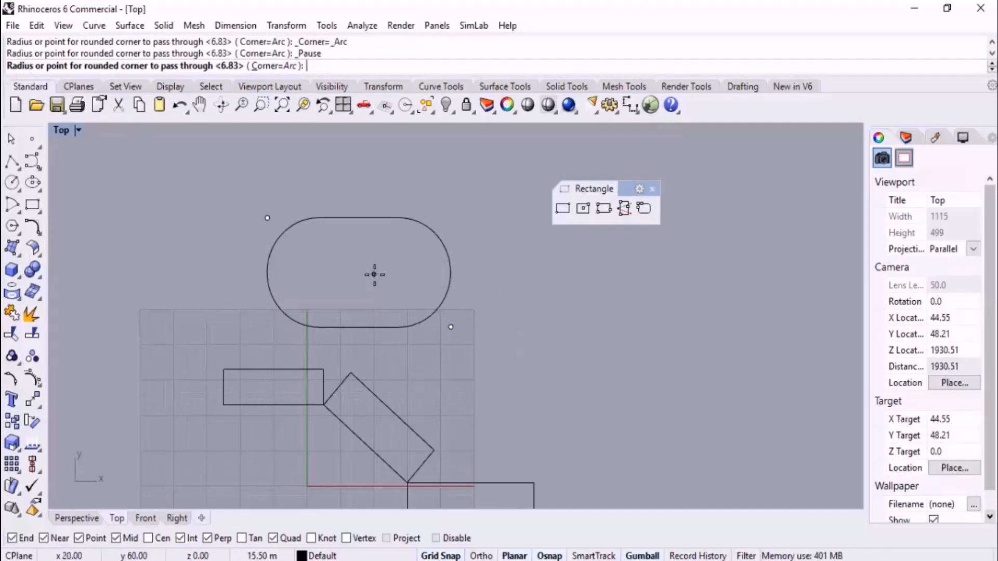
pyautogui.write('5')
pyautogui.press('Return')
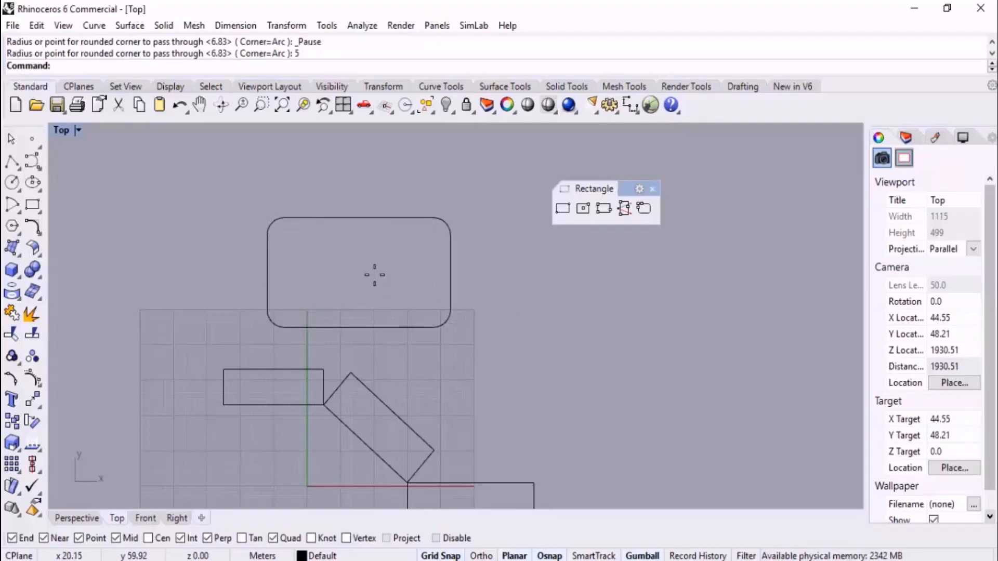
pyautogui.click(638, 213)
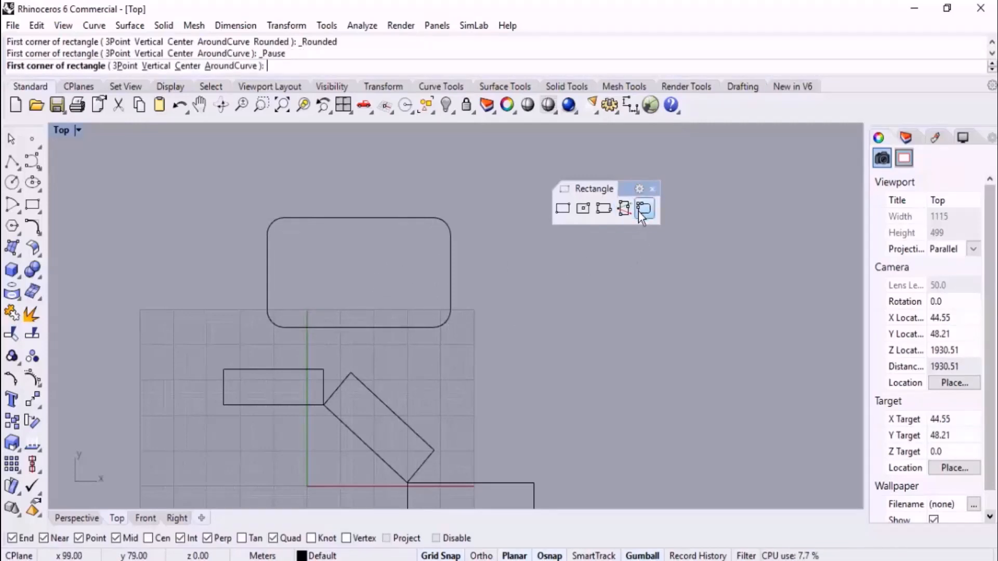
pyautogui.click(517, 320)
pyautogui.click(687, 433)
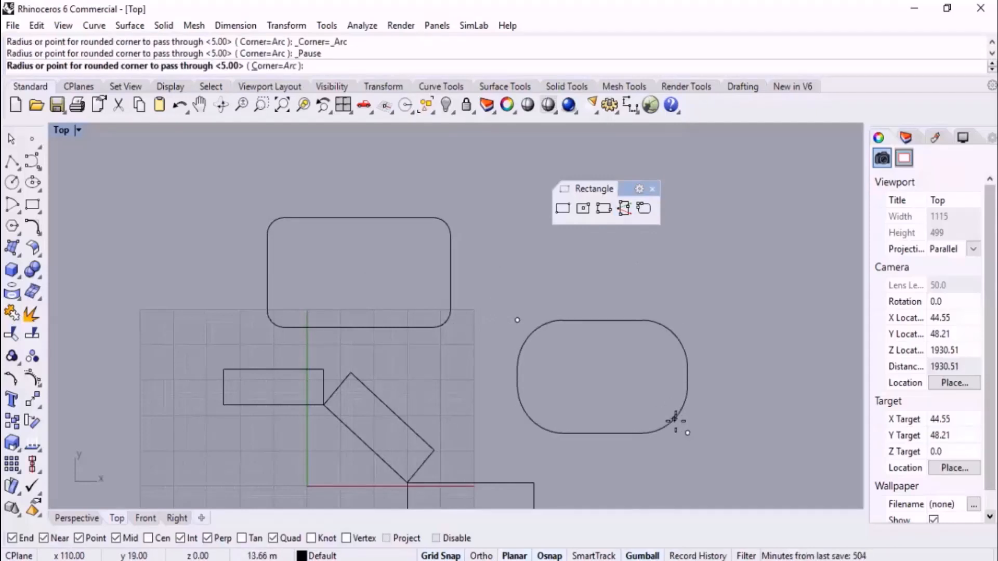
pyautogui.press('Escape')
# Step: Delete all the drawn curves and float the complete set of polygon tools beside the grid
pyautogui.scroll(-6, 504, 267)
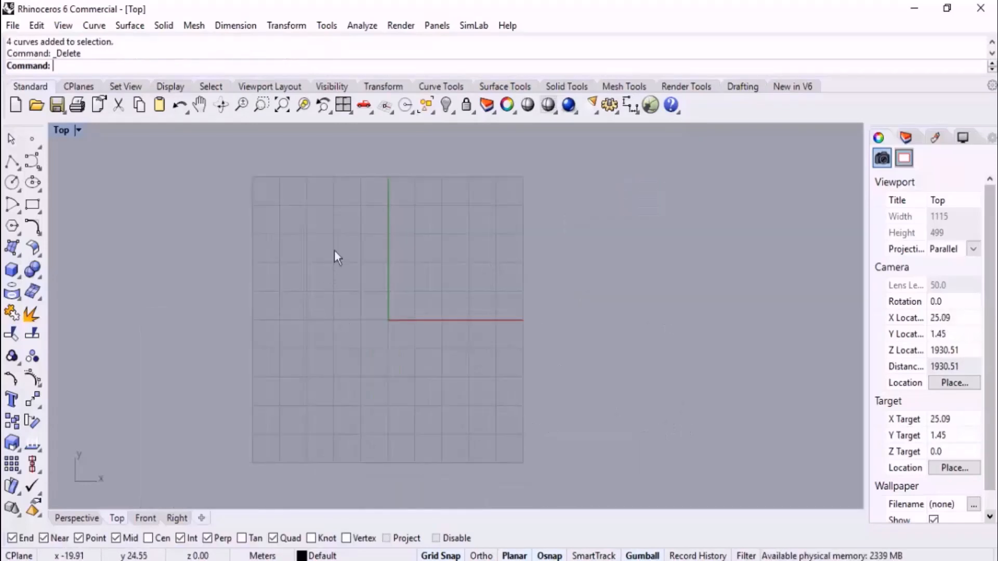
pyautogui.click(19, 232)
pyautogui.moveTo(47, 219); pyautogui.dragTo(659, 166)
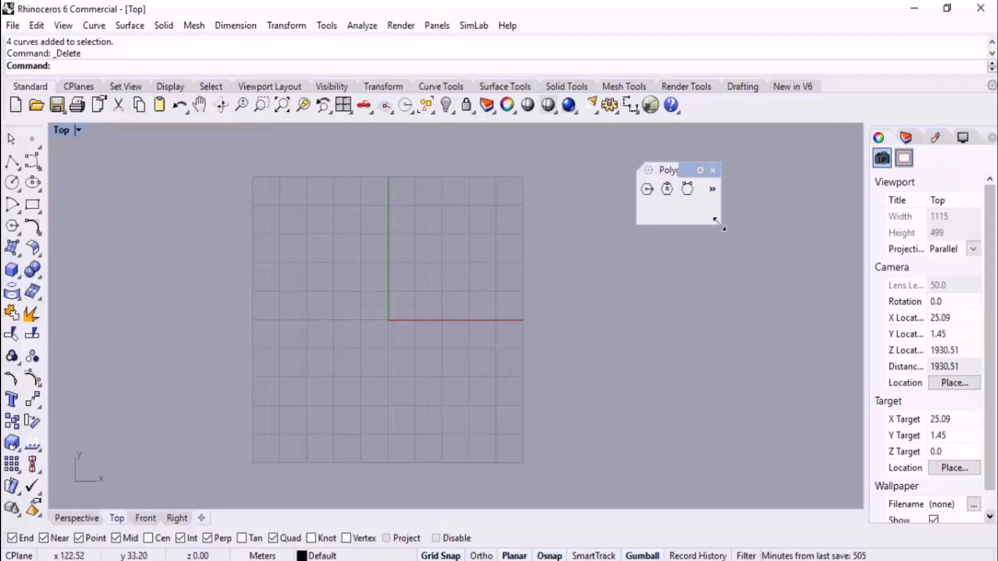
pyautogui.moveTo(721, 226)
pyautogui.mouseDown()
pyautogui.moveTo(730, 234)
pyautogui.moveTo(722, 229)
pyautogui.mouseUp()
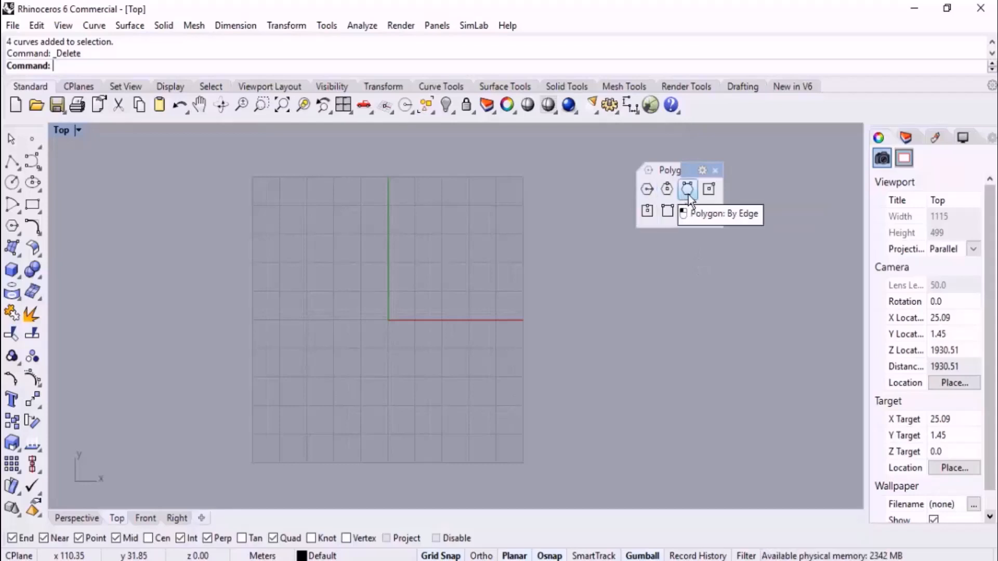
# Step: Draw an eight-sided inscribed polygon centered on the origin, with radius 40 and one corner on the positive Y axis
pyautogui.click(650, 194)
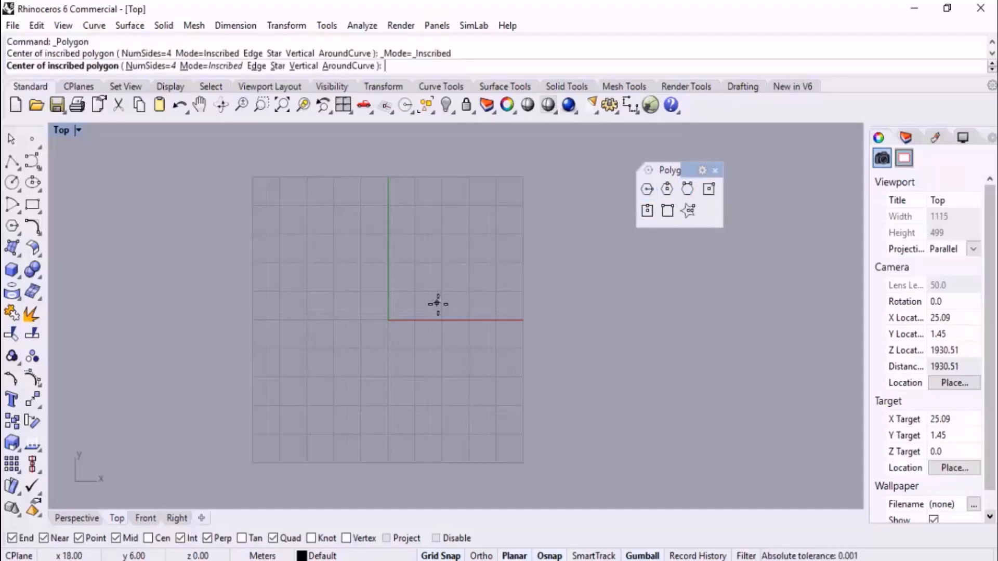
pyautogui.write('0')
pyautogui.press('Return')
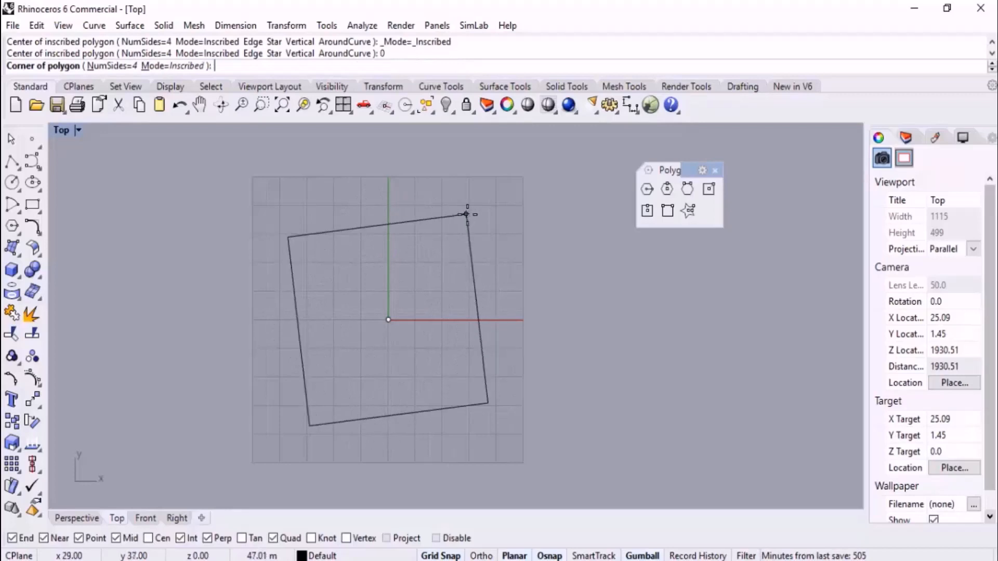
pyautogui.click(113, 66)
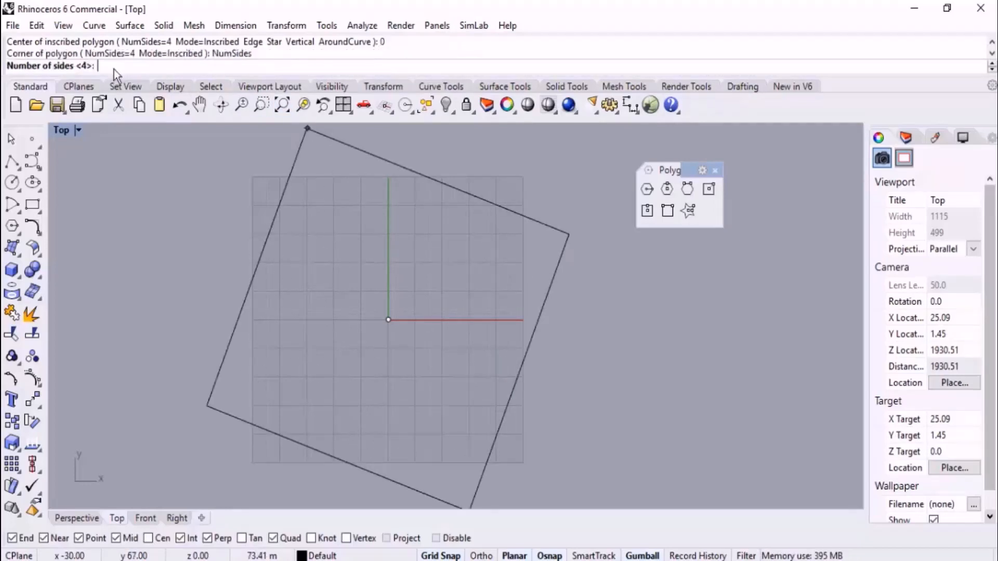
pyautogui.write('8')
pyautogui.press('Return')
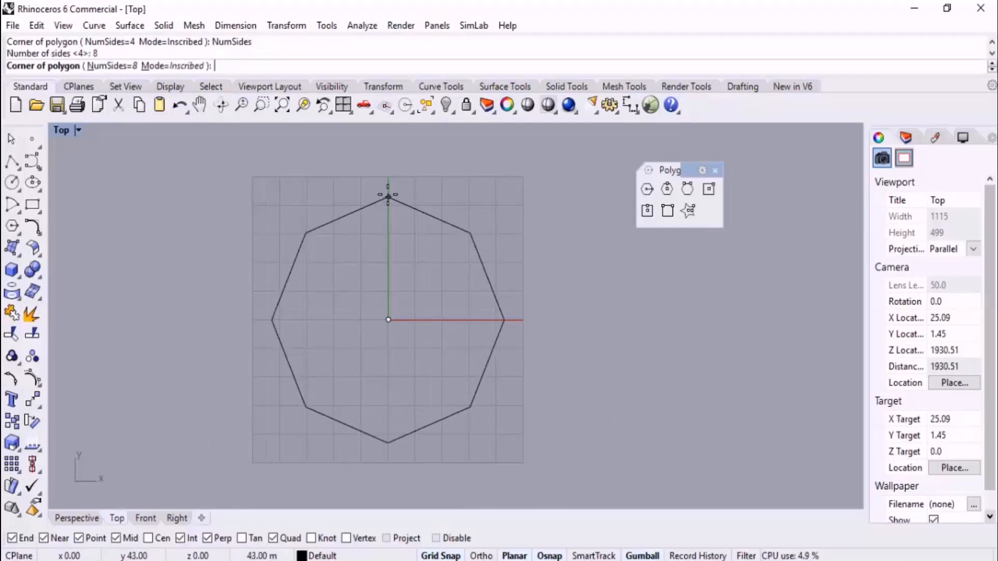
pyautogui.press('F8')
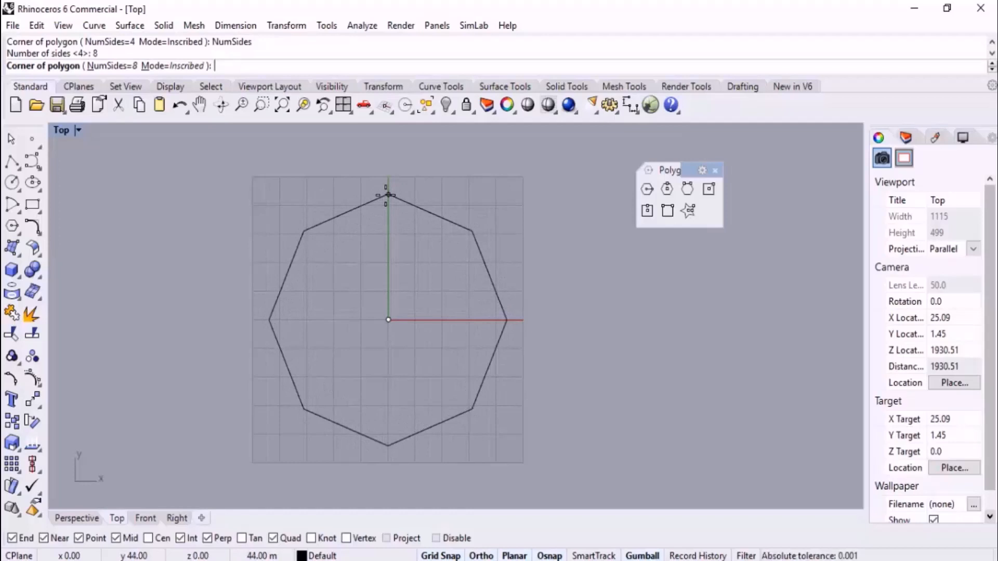
pyautogui.press('F8')
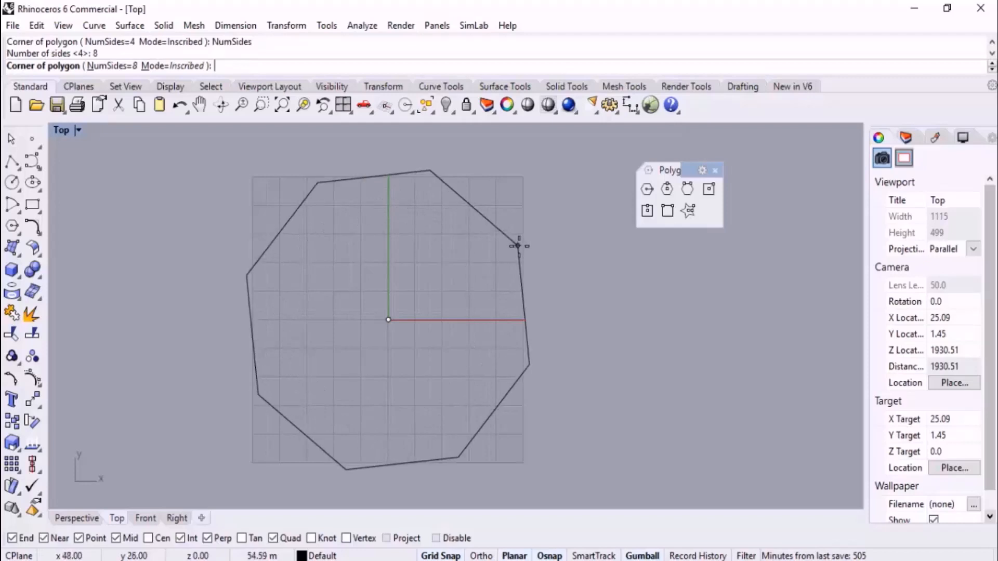
pyautogui.write('40')
pyautogui.press('Return')
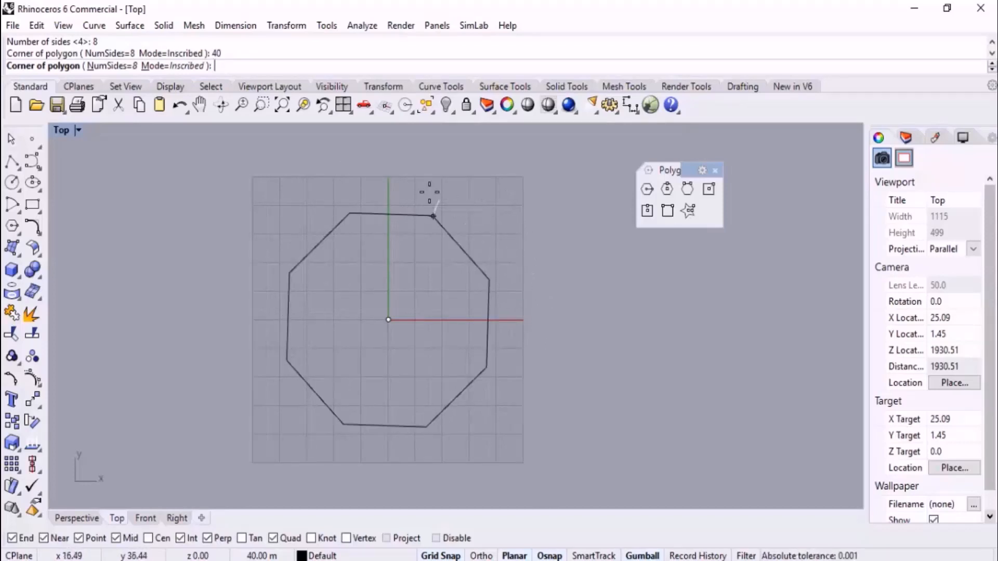
pyautogui.click(383, 174)
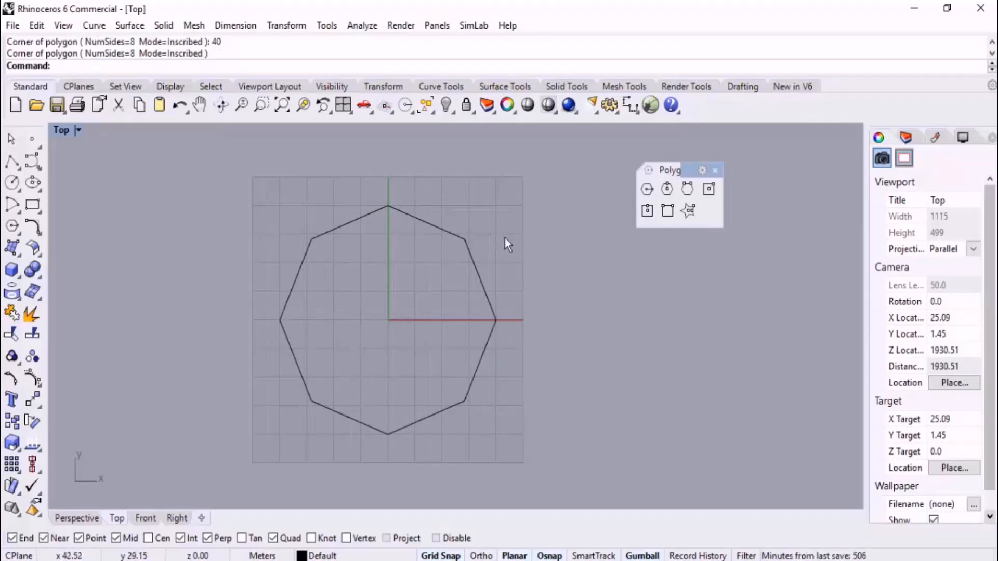
# Step: Draw an eight-sided circumscribed polygon centered at about 111,-7, with its upper edge's midpoint 40 straight above the center
pyautogui.scroll(-3, 337, 276)
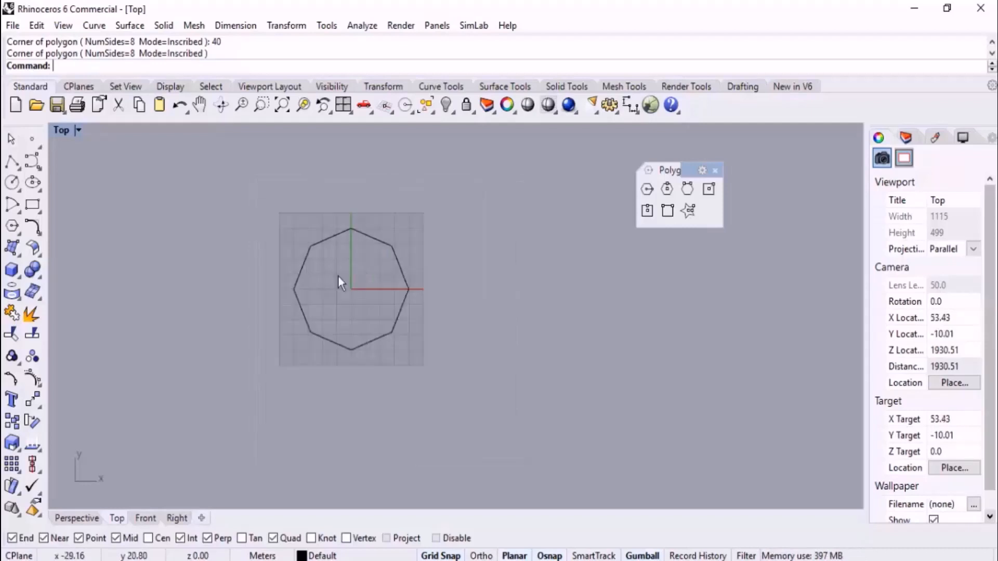
pyautogui.click(667, 190)
pyautogui.moveTo(512, 266); pyautogui.dragTo(439, 318, button='right')
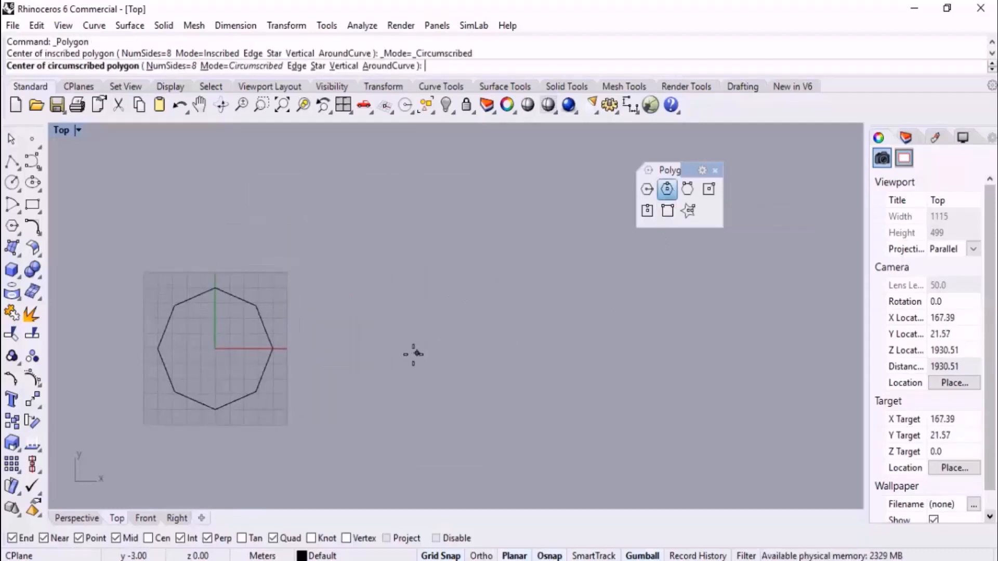
pyautogui.click(375, 359)
pyautogui.scroll(3, 375, 359)
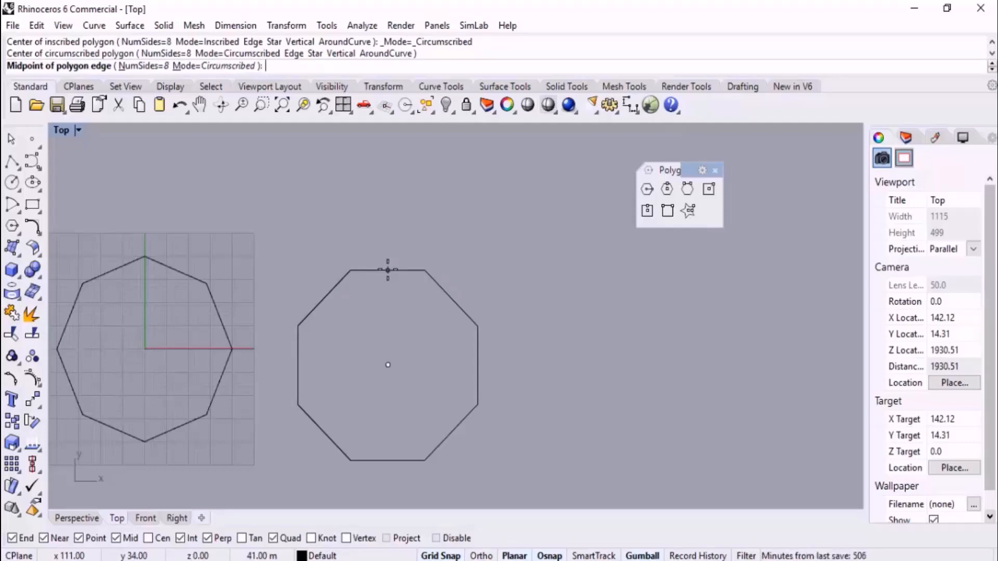
pyautogui.write('40')
pyautogui.press('Return')
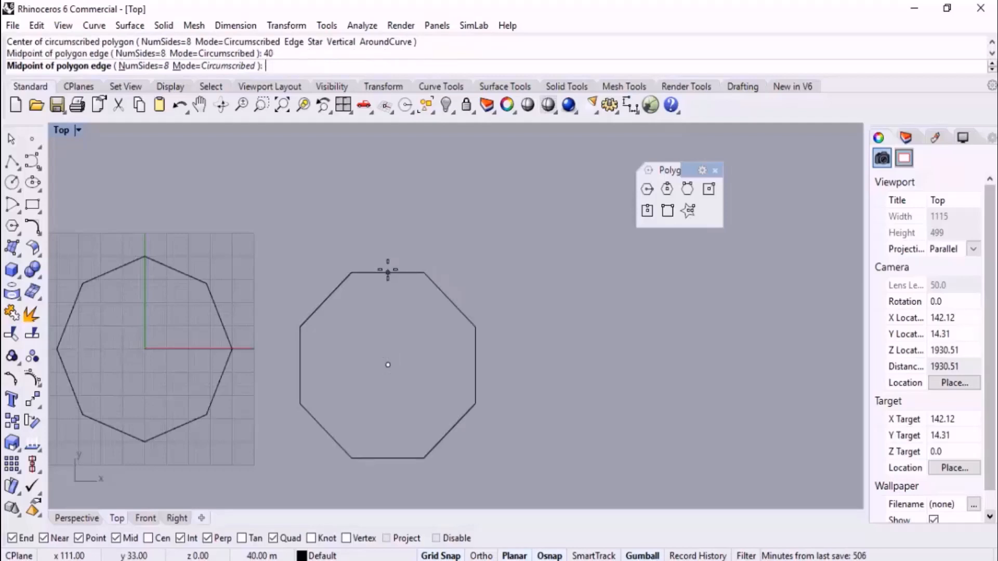
pyautogui.click(392, 223)
# Step: Enable the Cen object snap and draw a line from the circumscribed octagon's center to the midpoint of its upper edge
pyautogui.click(12, 162)
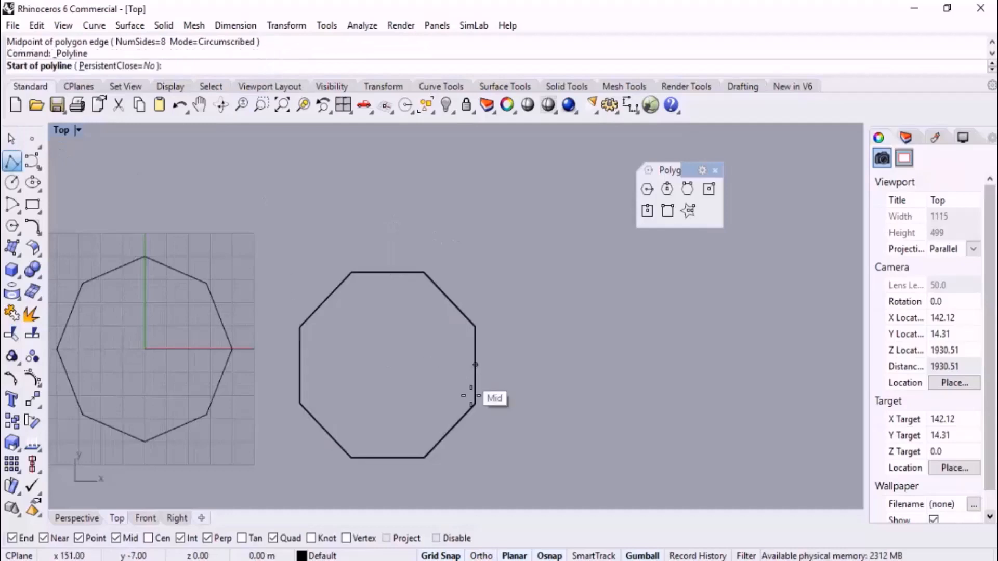
pyautogui.click(149, 537)
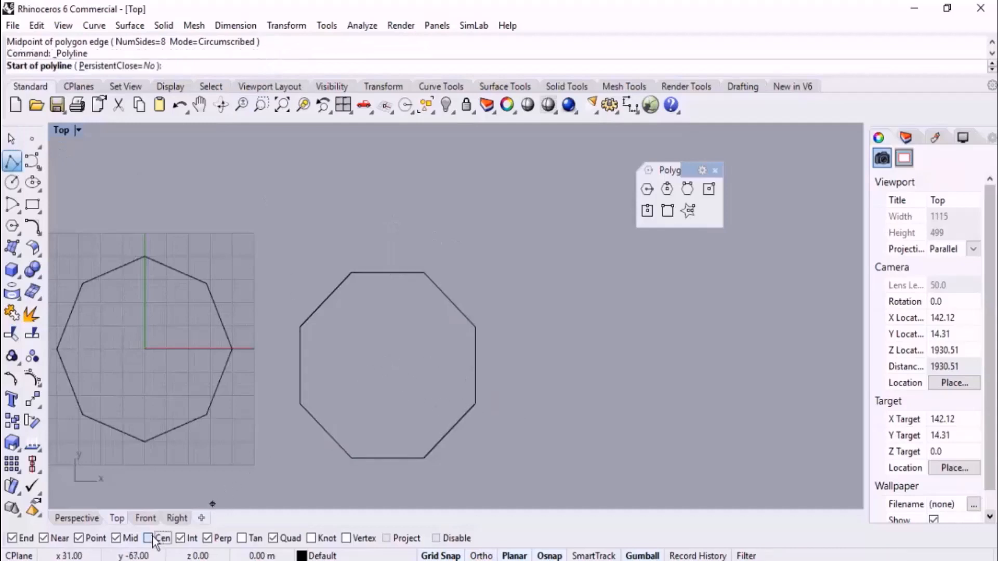
pyautogui.click(323, 422)
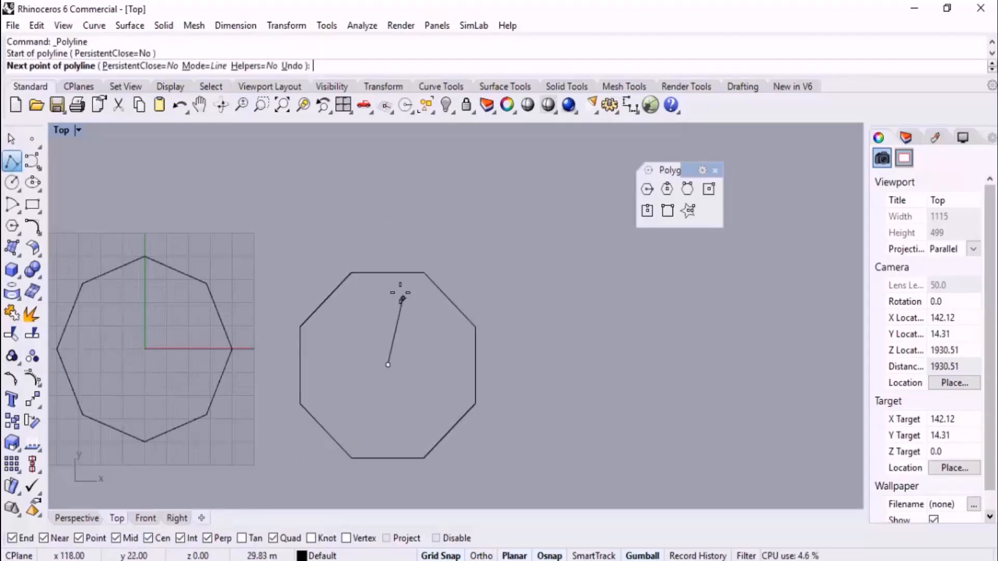
pyautogui.click(388, 273)
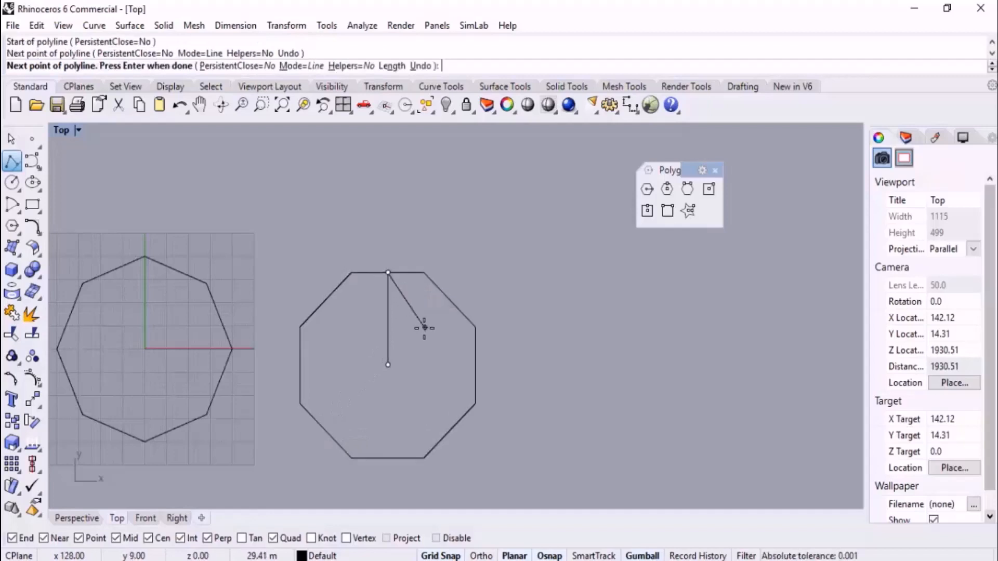
pyautogui.press('Return')
# Step: Draw a line from the origin to the top corner of the inscribed octagon
pyautogui.press('Return')
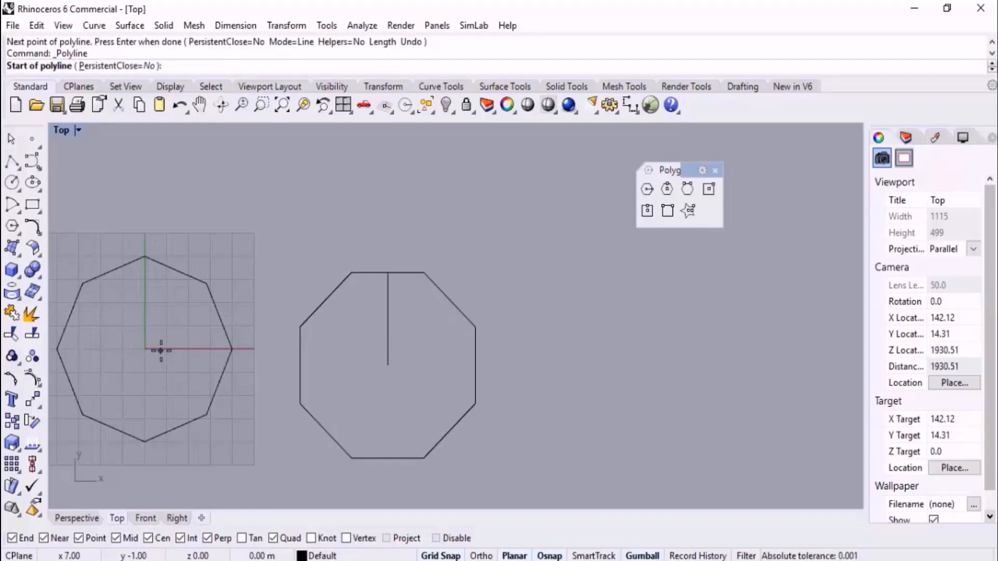
pyautogui.write('0')
pyautogui.press('Return')
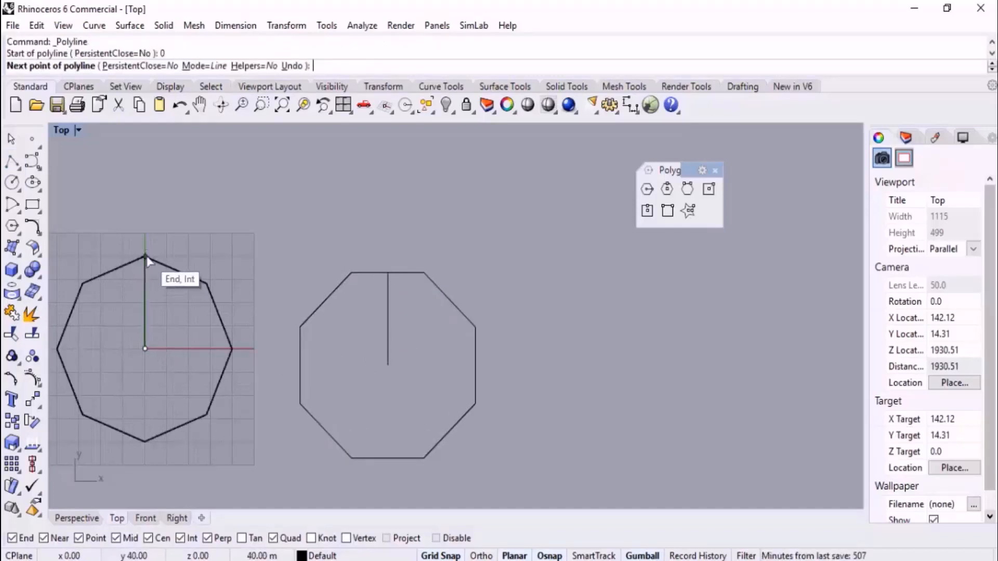
pyautogui.click(145, 257)
pyautogui.press('Return')
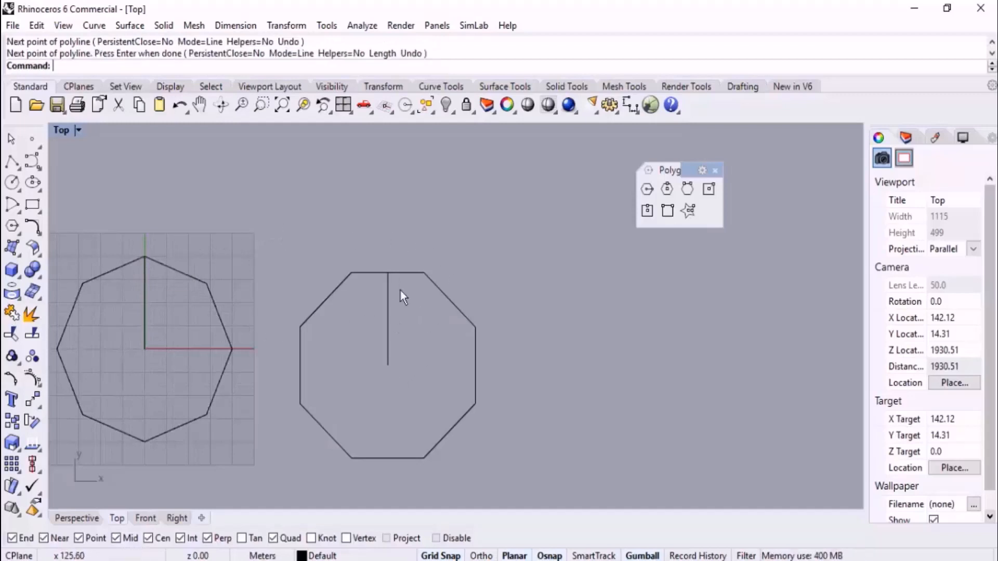
# Step: Draw an eight-sided polygon by edge beside the circumscribed octagon, with a 30-unit edge running down-left under a 30° angle constraint
pyautogui.scroll(-2, 447, 311)
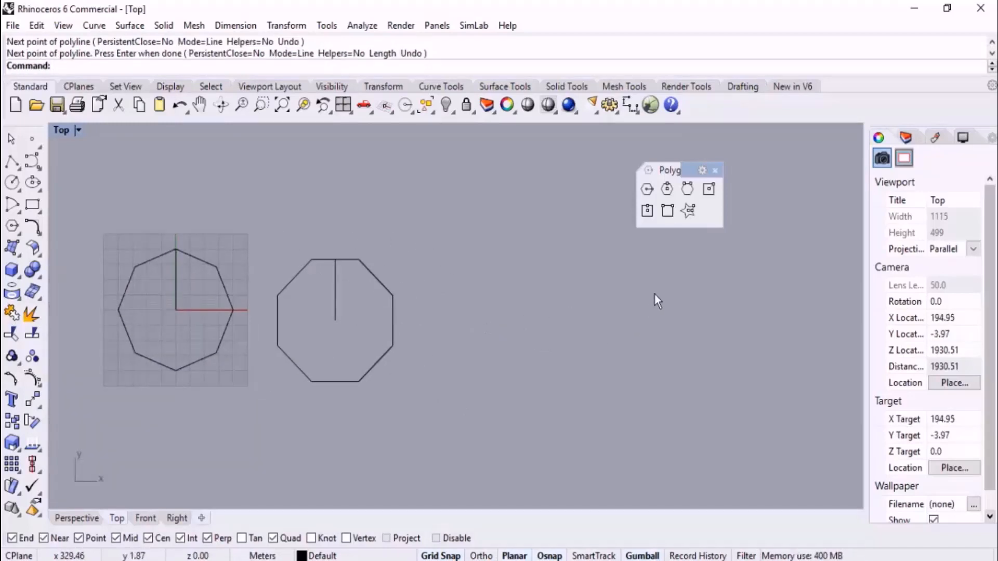
pyautogui.click(687, 189)
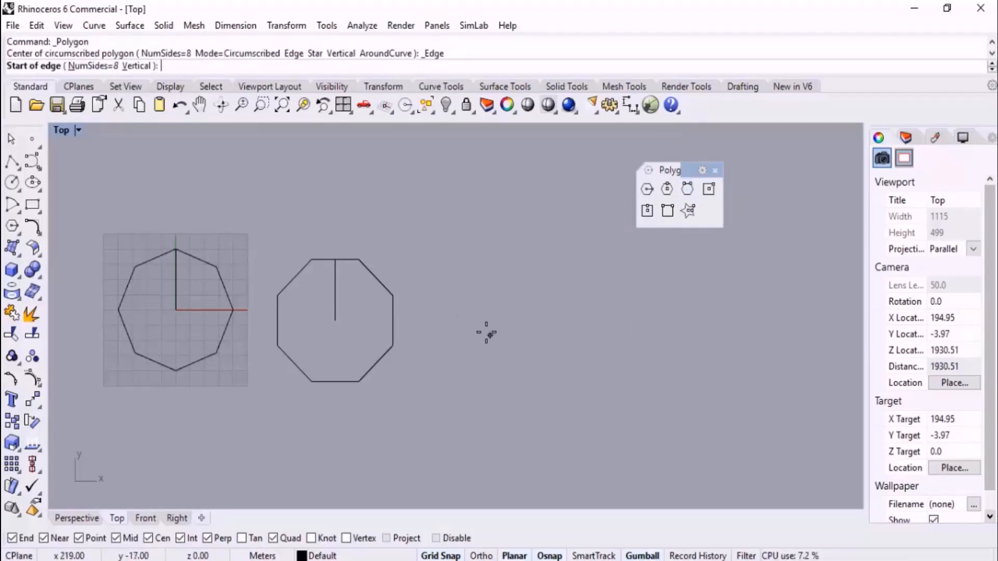
pyautogui.moveTo(485, 332); pyautogui.dragTo(456, 330, button='right')
pyautogui.click(438, 260)
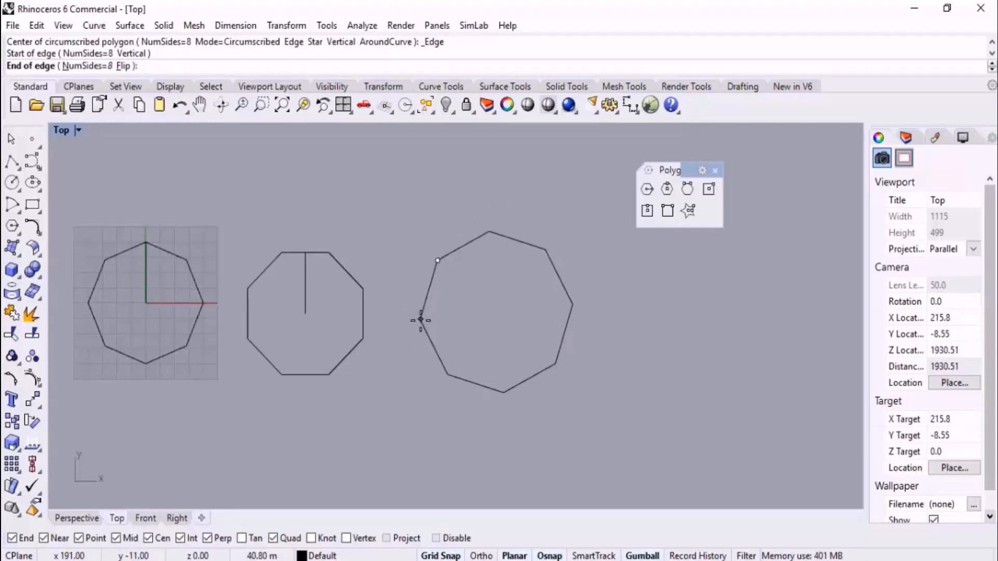
pyautogui.write('<30')
pyautogui.press('Return')
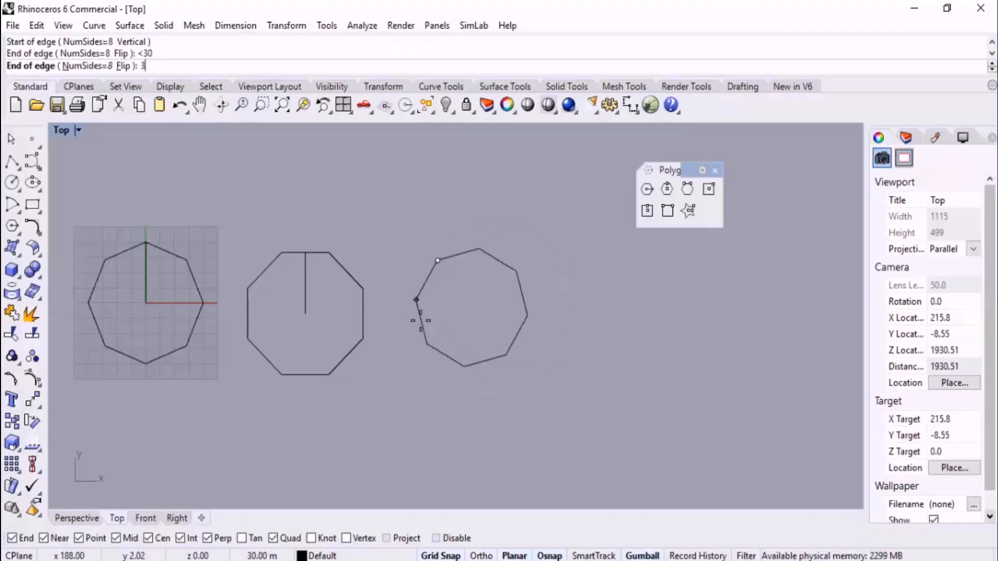
pyautogui.write('30')
pyautogui.press('Return')
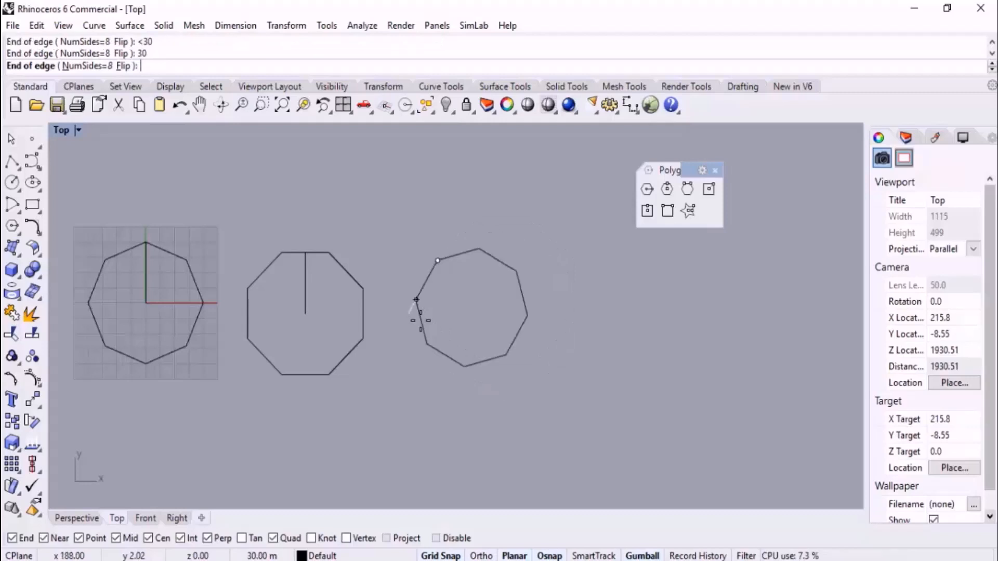
pyautogui.click(385, 408)
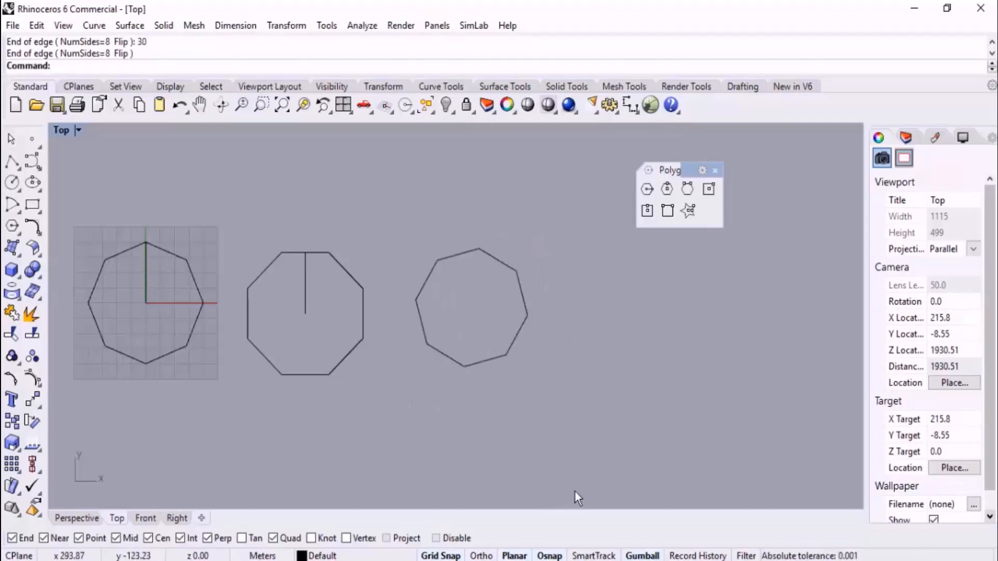
# Step: Draw an eight-sided inscribed polygon beside the other octagons, with radius about 45 and one corner straight above its center
pyautogui.click(709, 190)
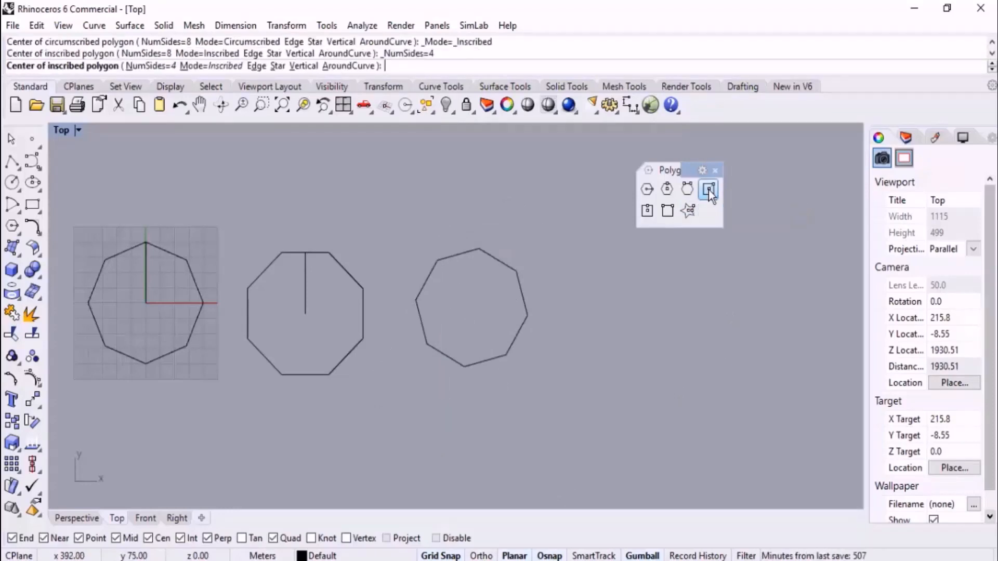
pyautogui.click(147, 70)
pyautogui.write('8')
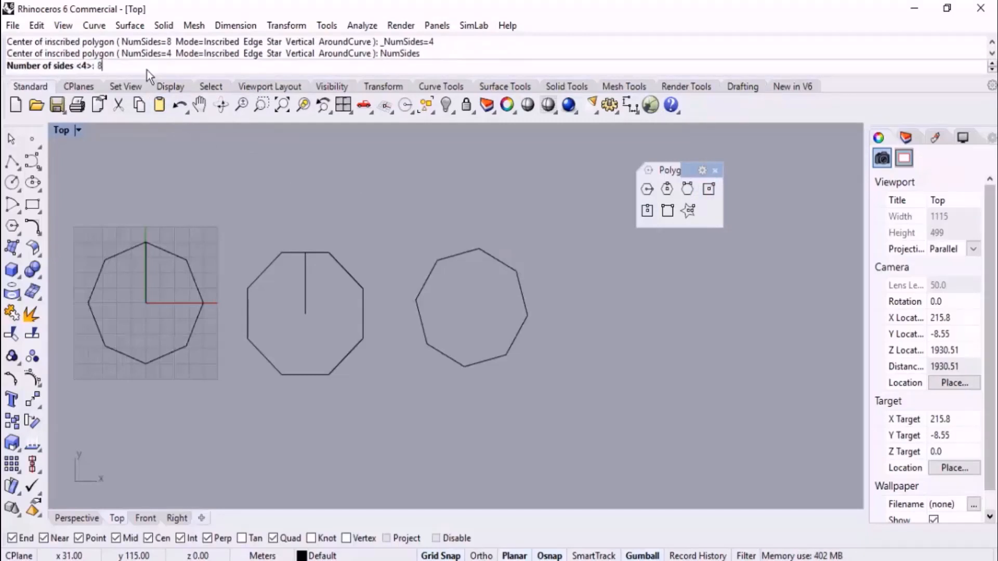
pyautogui.press('Return')
pyautogui.click(632, 325)
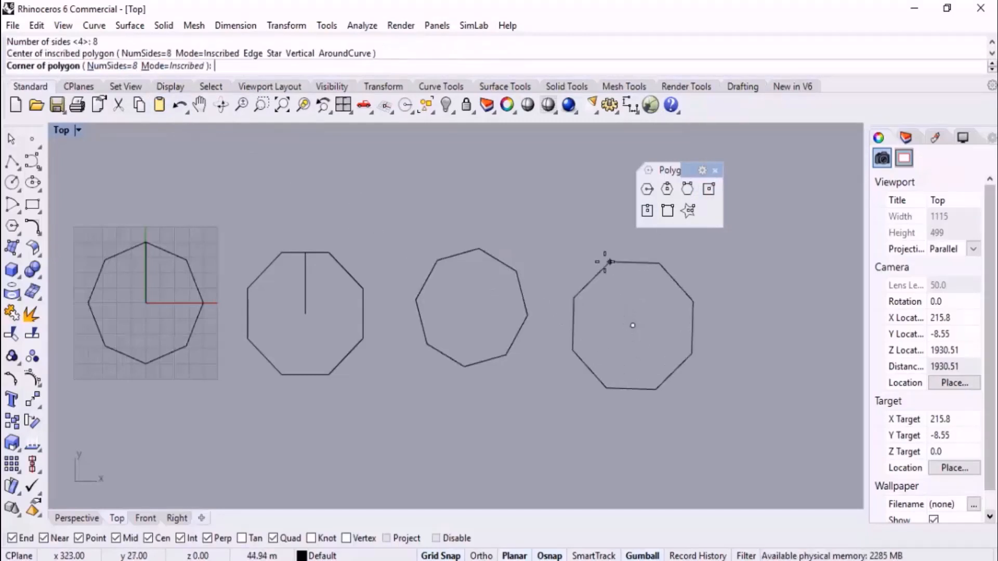
pyautogui.click(604, 262)
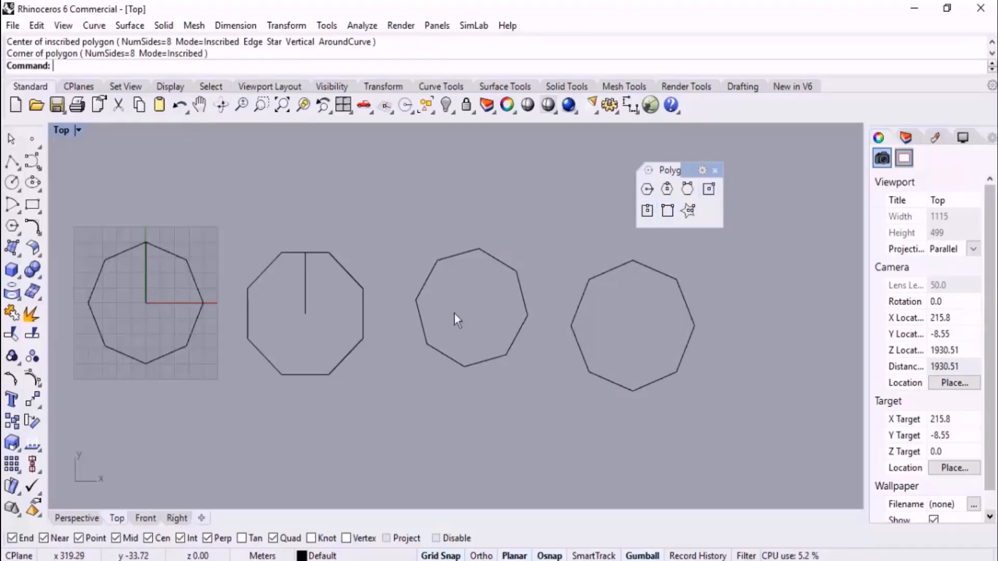
pyautogui.scroll(-2, 524, 297)
pyautogui.moveTo(524, 298); pyautogui.dragTo(539, 248, button='right')
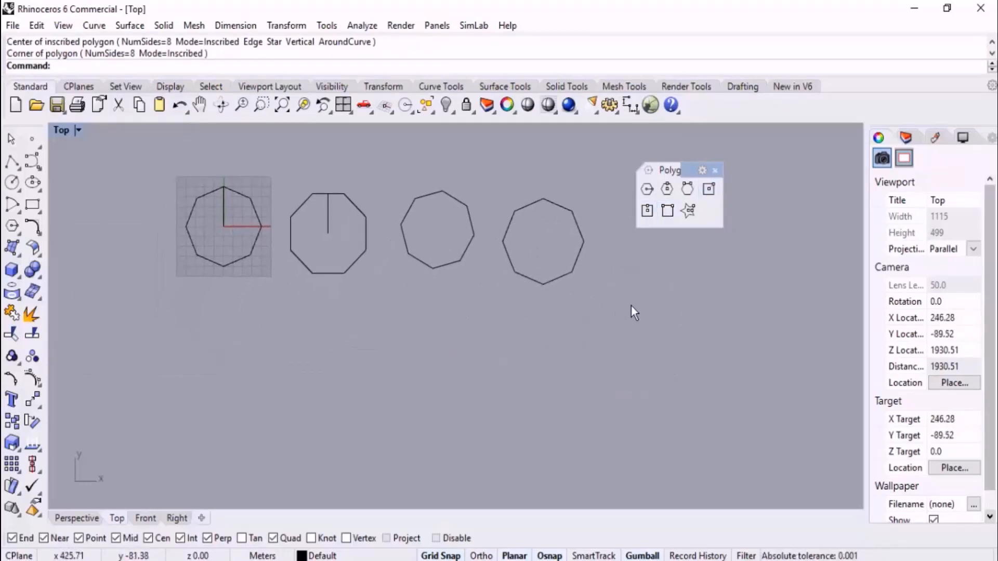
pyautogui.click(667, 210)
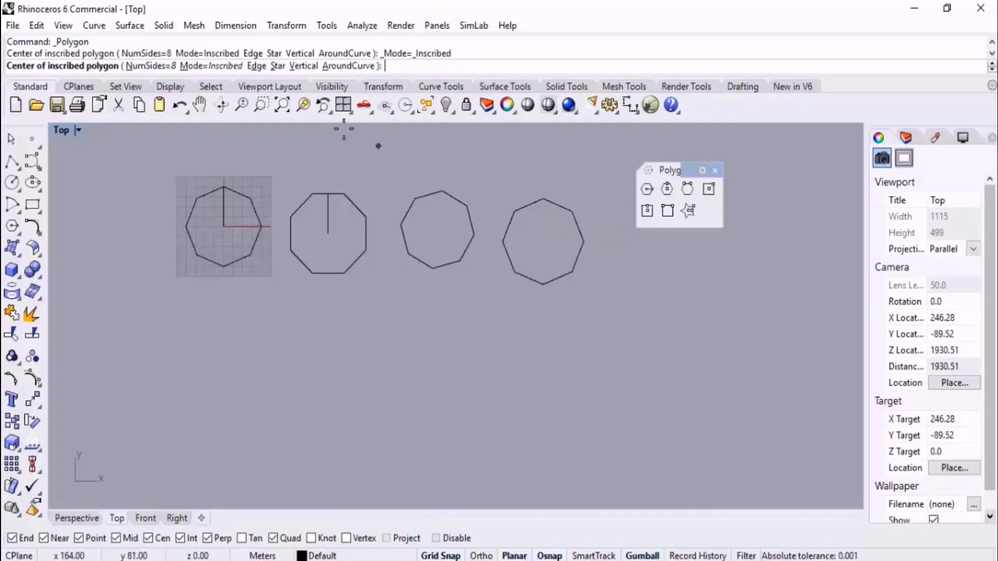
pyautogui.click(229, 66)
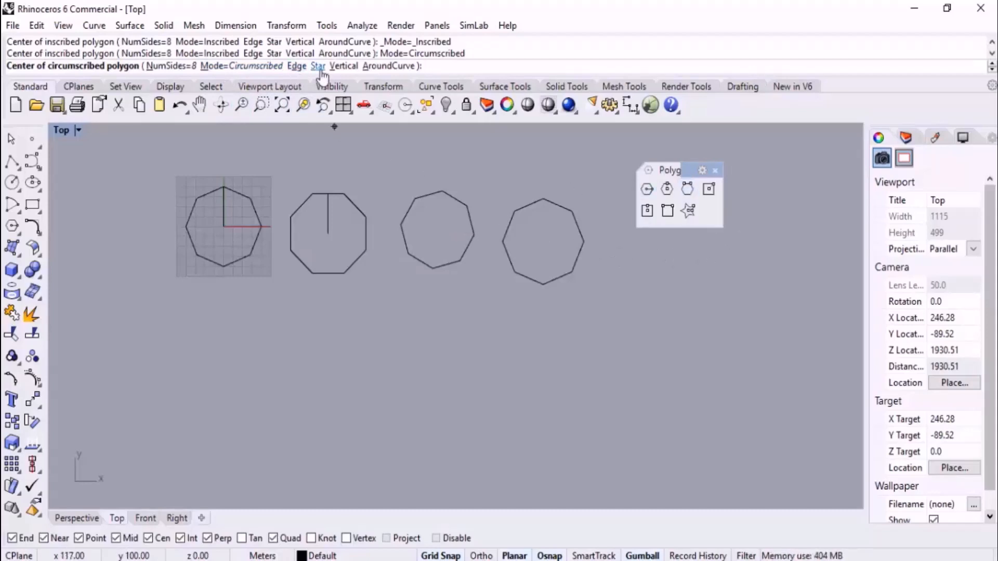
pyautogui.press('Escape')
# Step: Select and delete all the octagons together with the radius lines
pyautogui.moveTo(608, 266); pyautogui.dragTo(541, 292, button='right')
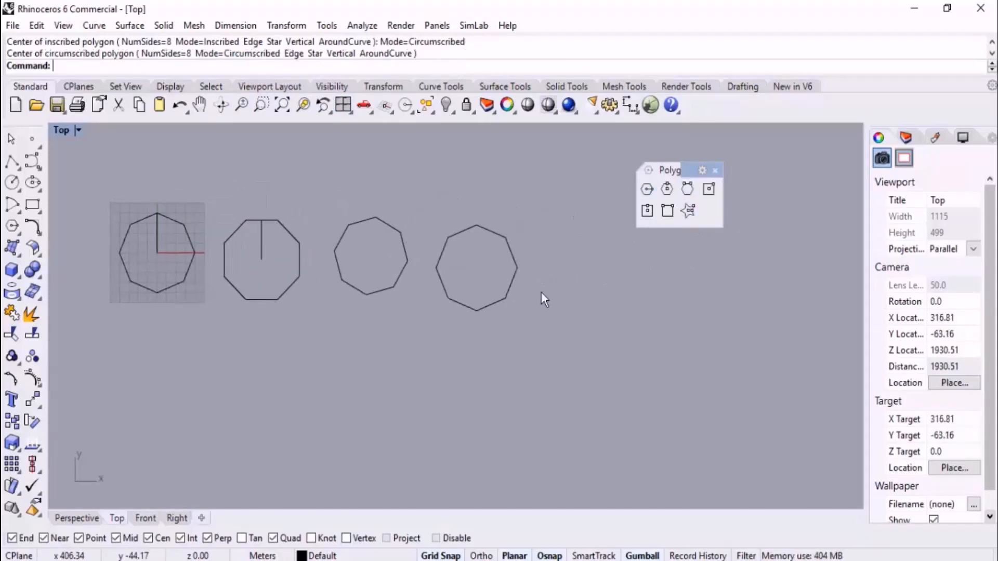
pyautogui.moveTo(552, 192); pyautogui.dragTo(102, 382)
pyautogui.press('Delete')
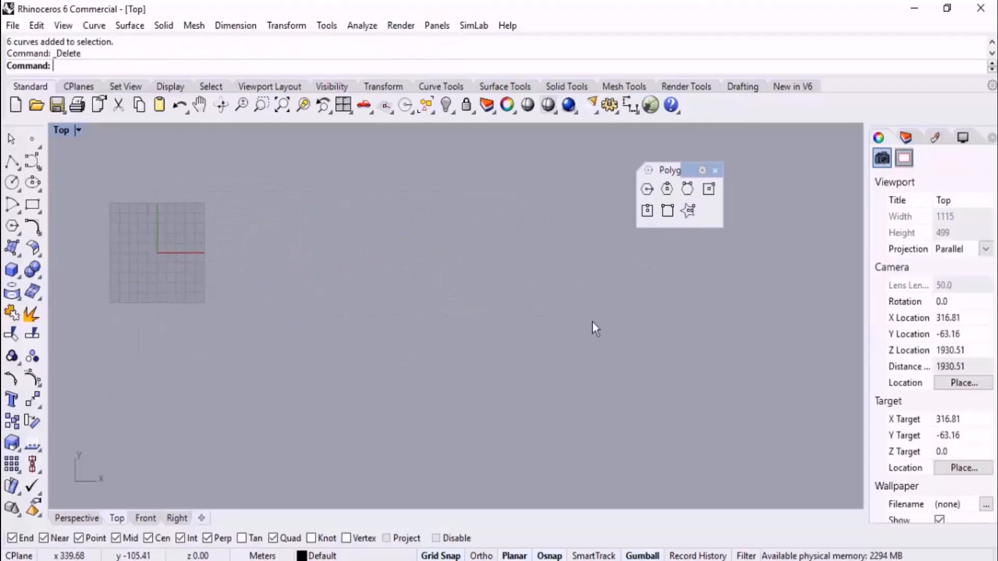
# Step: Draw an eight-pointed star centered on the origin, with one tip on the negative X axis and a clearly smaller second radius
pyautogui.click(690, 213)
pyautogui.moveTo(289, 252); pyautogui.dragTo(465, 281, button='right')
pyautogui.scroll(6, 385, 283)
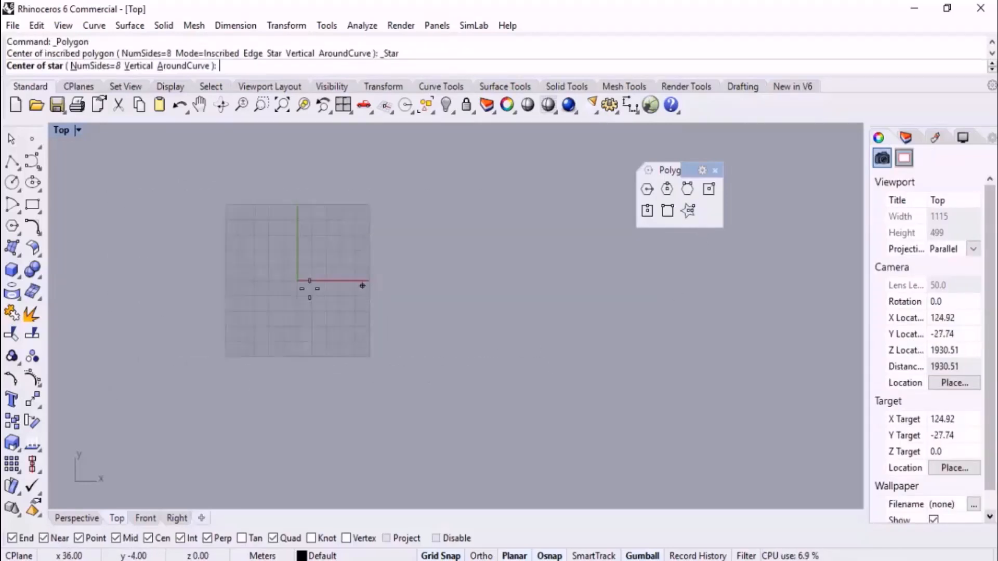
pyautogui.write('0')
pyautogui.press('Return')
pyautogui.scroll(5, 274, 287)
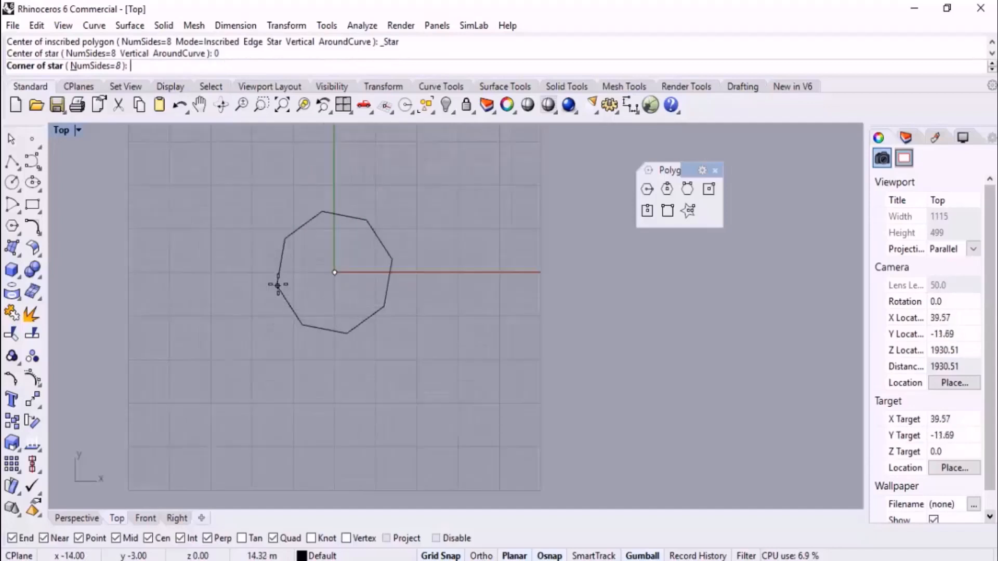
pyautogui.click(155, 272)
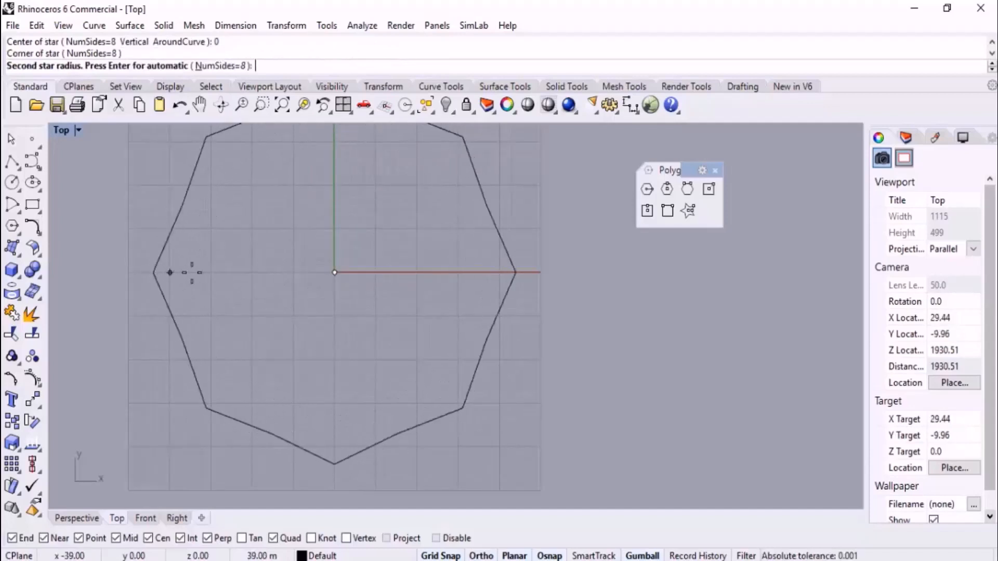
pyautogui.click(252, 279)
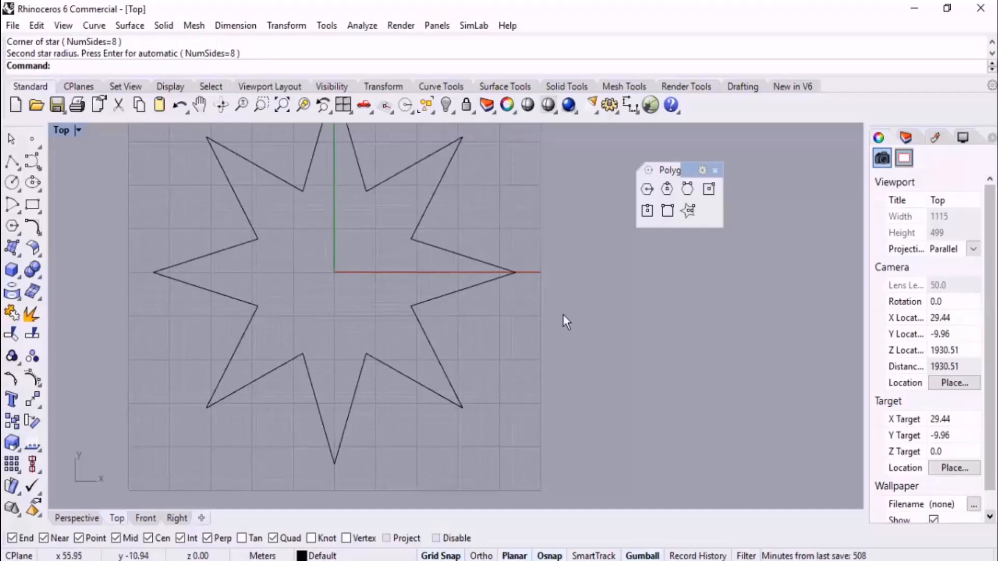
# Step: Delete the star and draw another eight-pointed star centered below the origin, with outer radius about 36 and a smaller second radius
pyautogui.hotkey('ctrl', 'a')
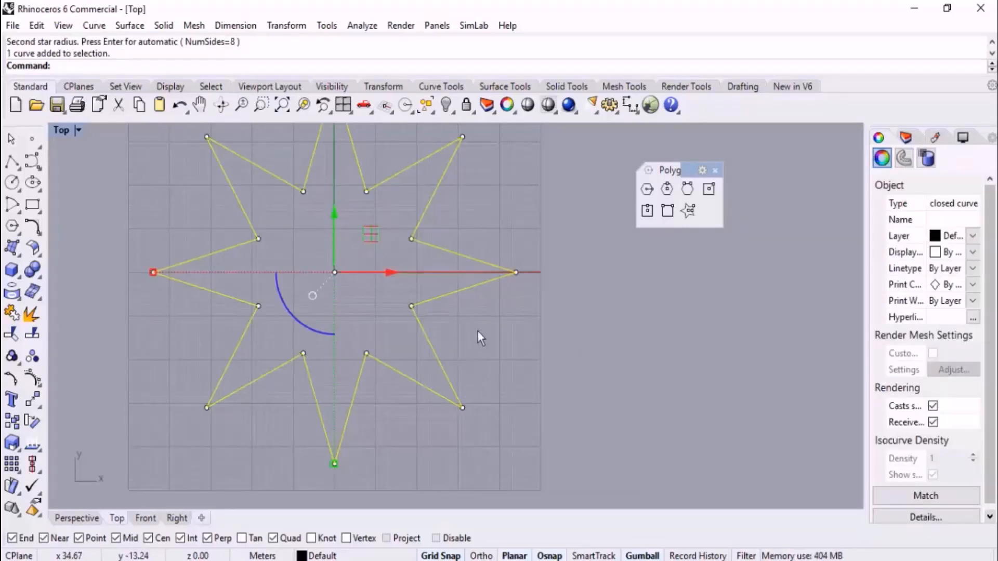
pyautogui.press('Delete')
pyautogui.click(689, 212)
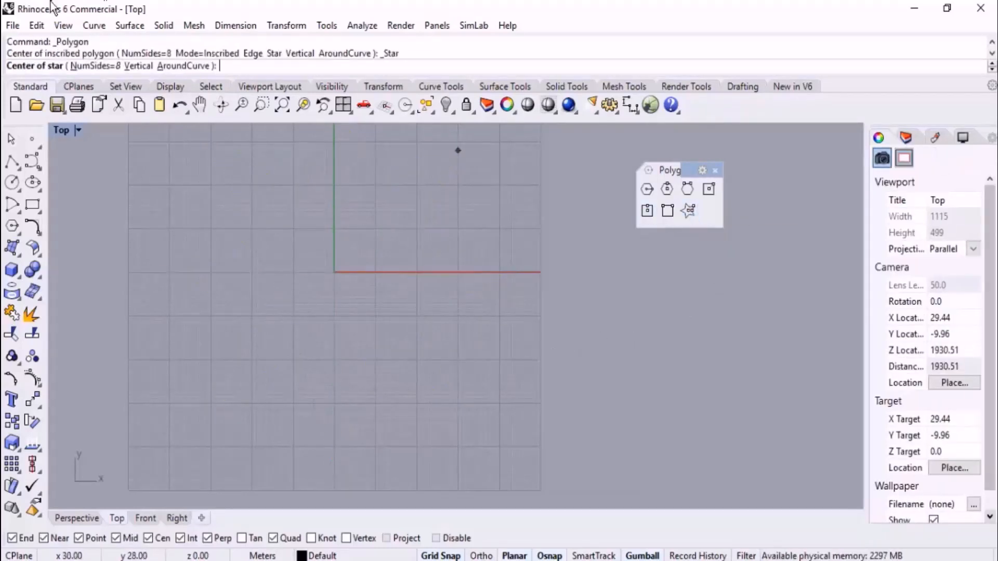
pyautogui.click(93, 66)
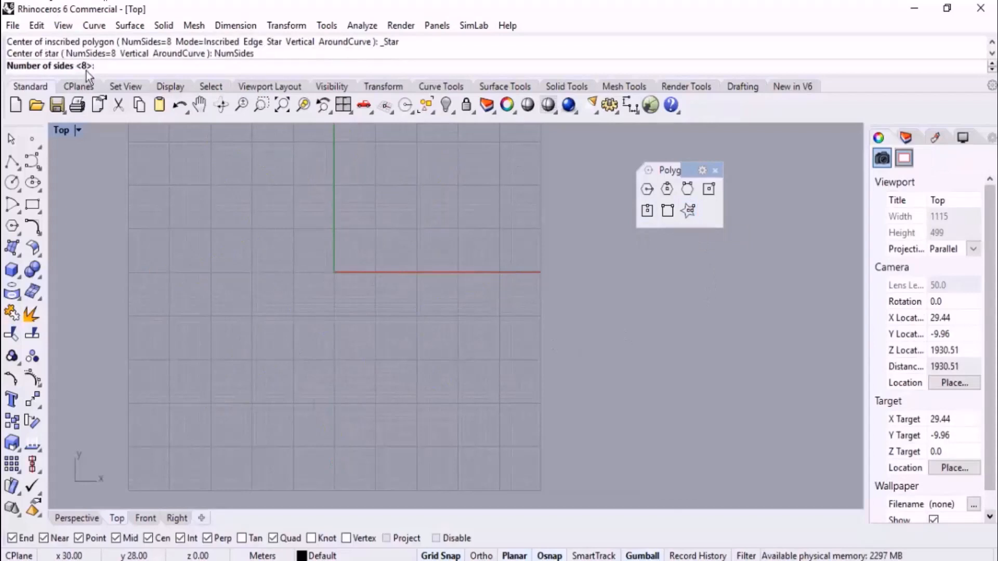
pyautogui.write('8')
pyautogui.press('Return')
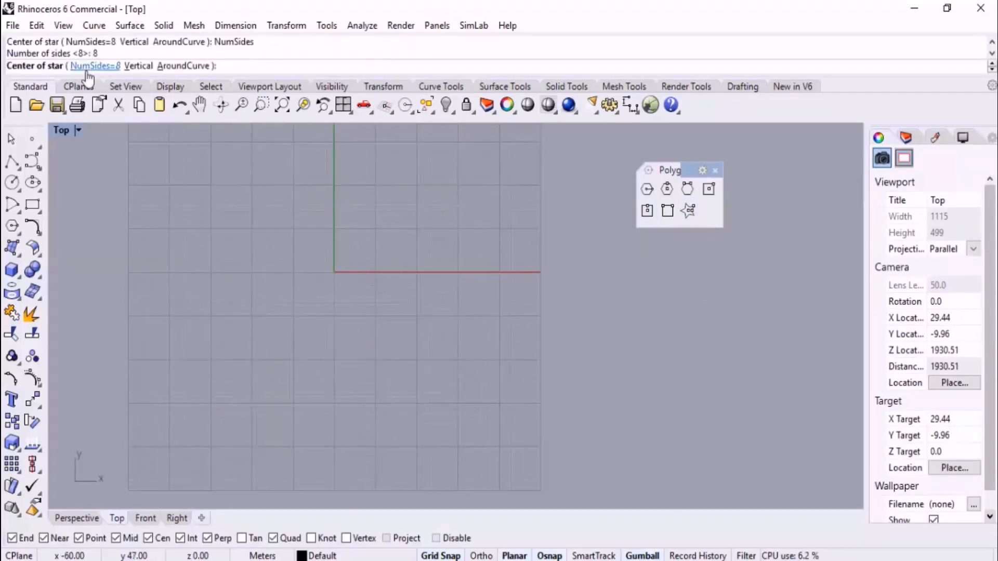
pyautogui.click(347, 355)
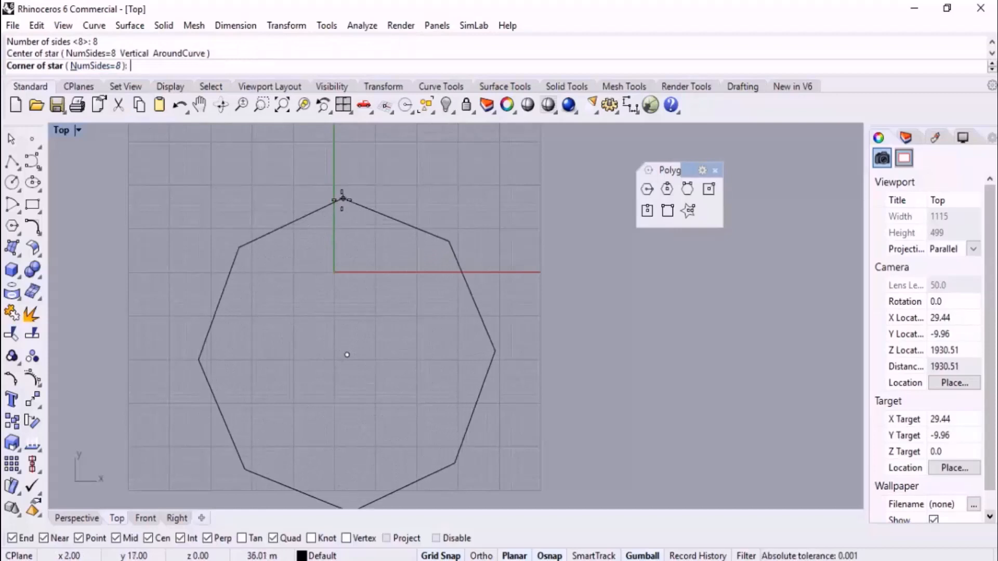
pyautogui.click(342, 199)
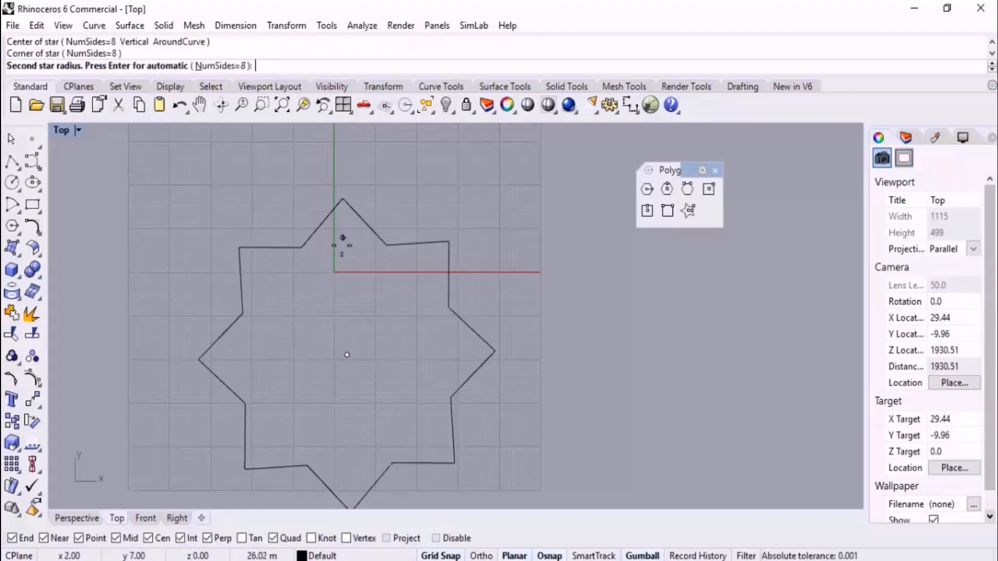
pyautogui.click(342, 282)
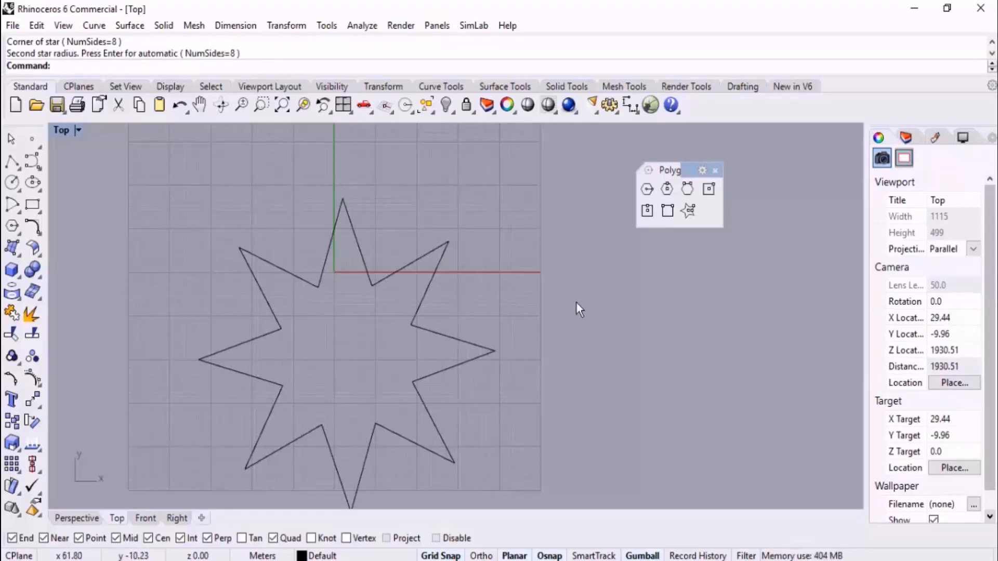
# Step: Replace the star with an eight-pointed star using the Vertical option, centered at about -1,-6, setting its second radius in the Perspective view
pyautogui.click(432, 401)
pyautogui.press('Delete')
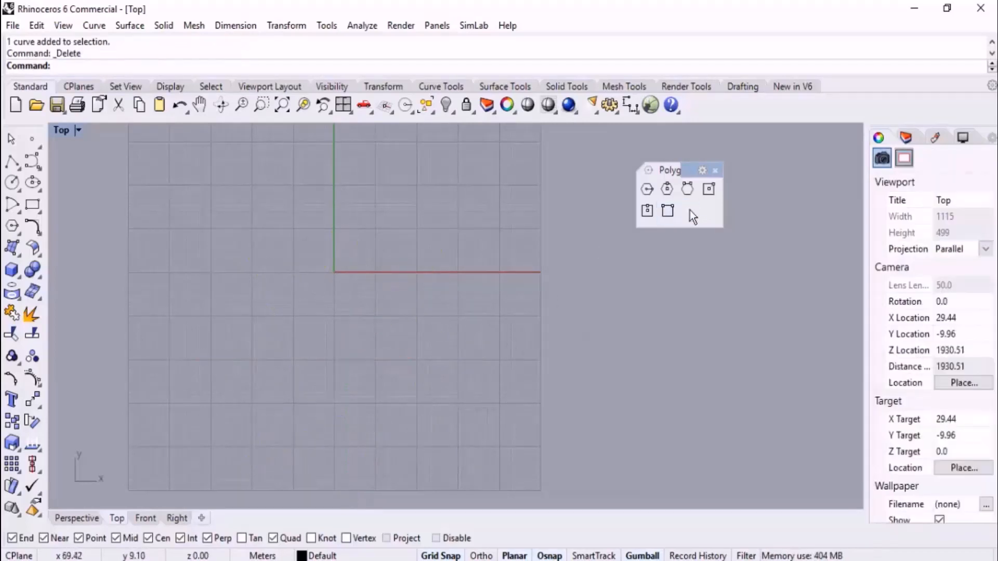
pyautogui.click(689, 211)
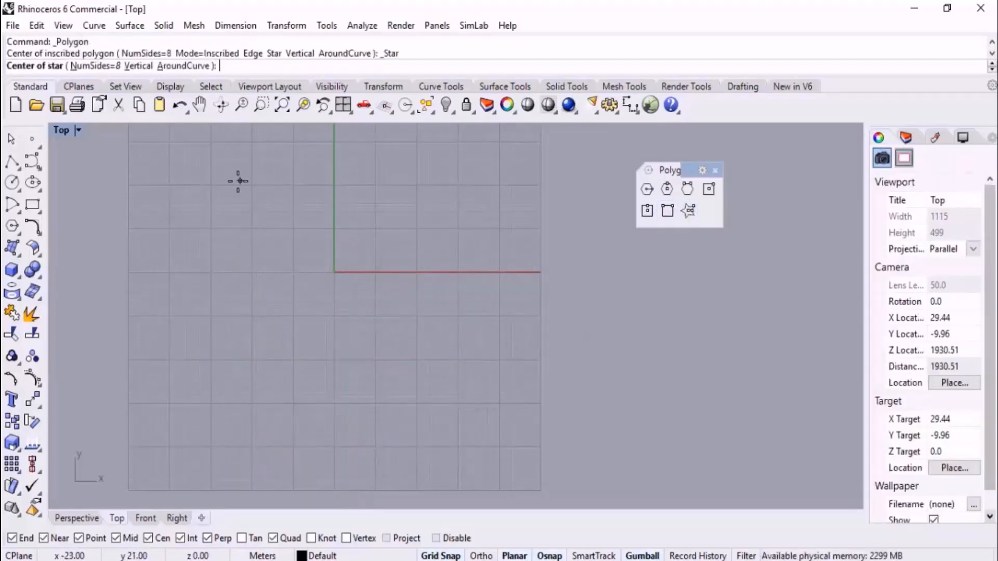
pyautogui.click(138, 66)
pyautogui.click(330, 299)
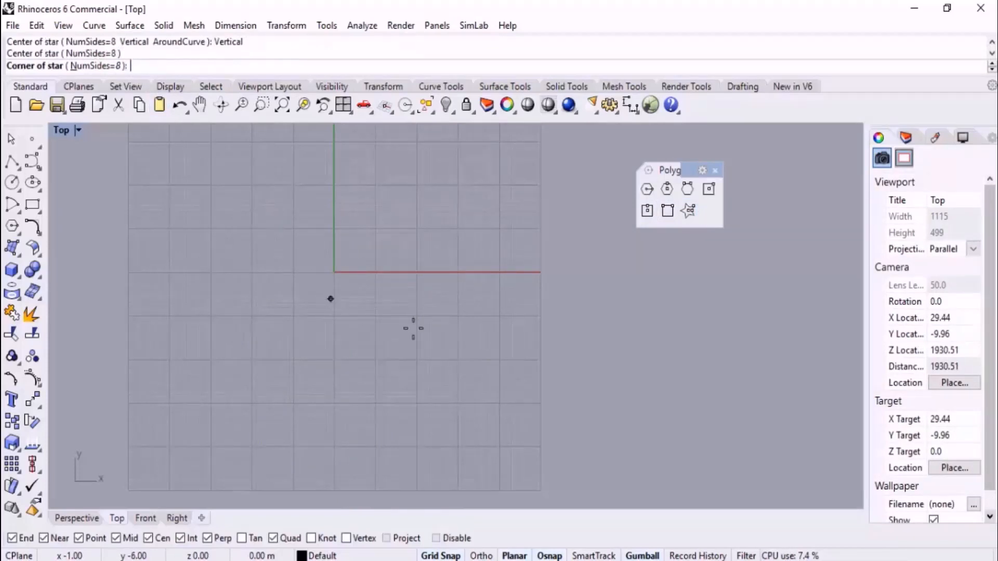
pyautogui.click(636, 324)
pyautogui.click(73, 519)
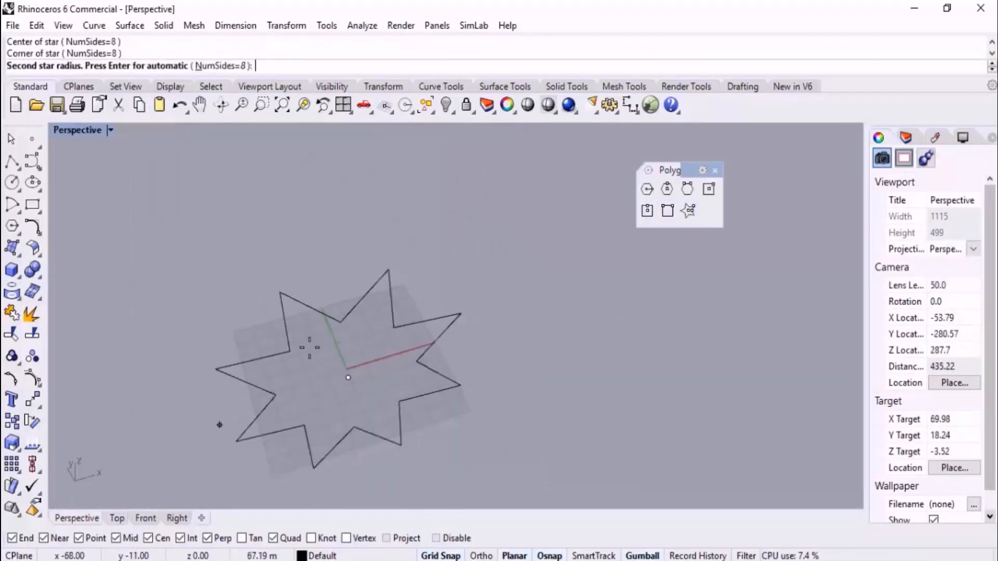
pyautogui.click(362, 339)
pyautogui.moveTo(363, 339); pyautogui.dragTo(416, 326, button='right')
# Step: Delete the vertical star and start a new eight-pointed star in the Top view, centered on the origin
pyautogui.click(410, 339)
pyautogui.press('Delete')
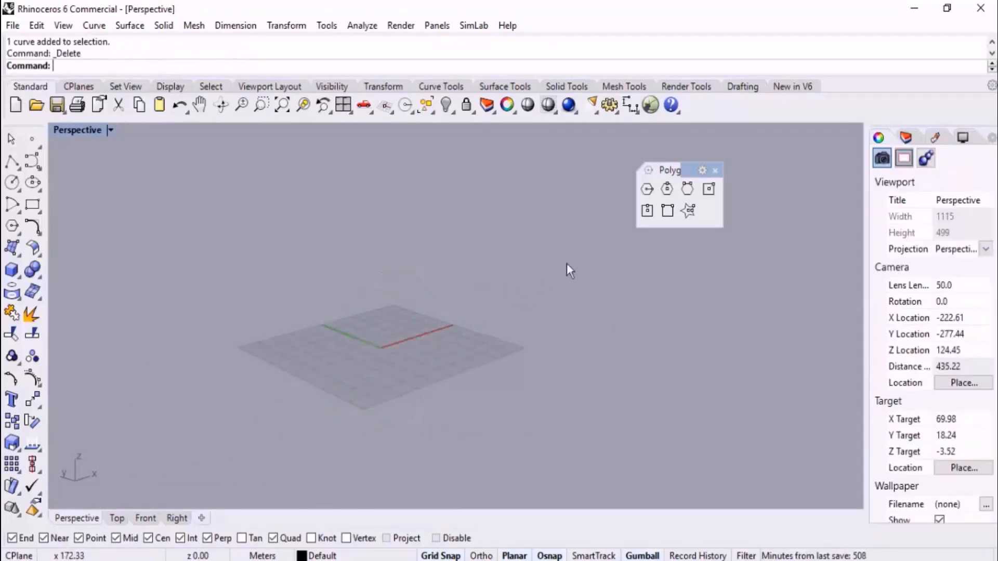
pyautogui.click(687, 211)
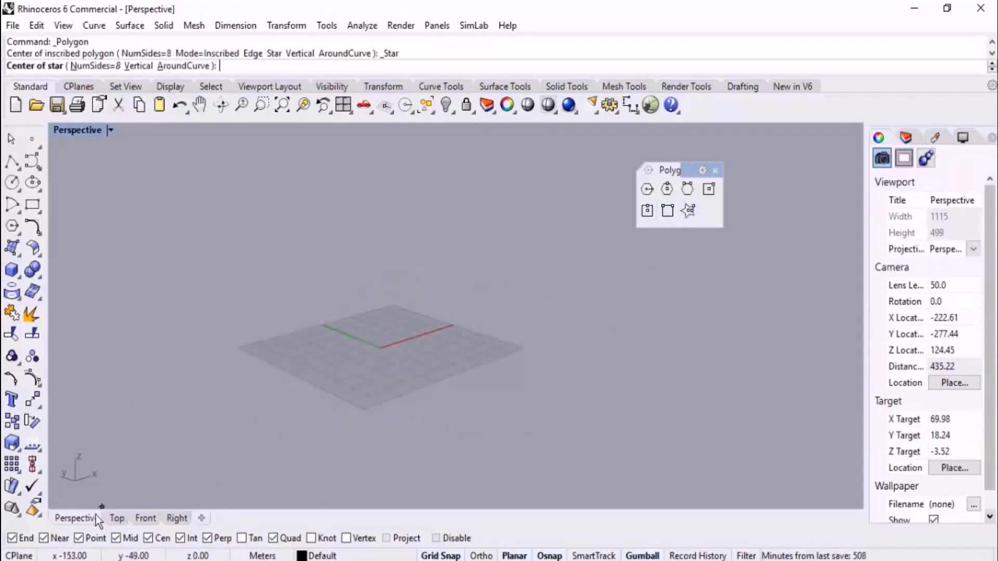
pyautogui.click(117, 518)
pyautogui.moveTo(302, 192); pyautogui.dragTo(319, 239, button='right')
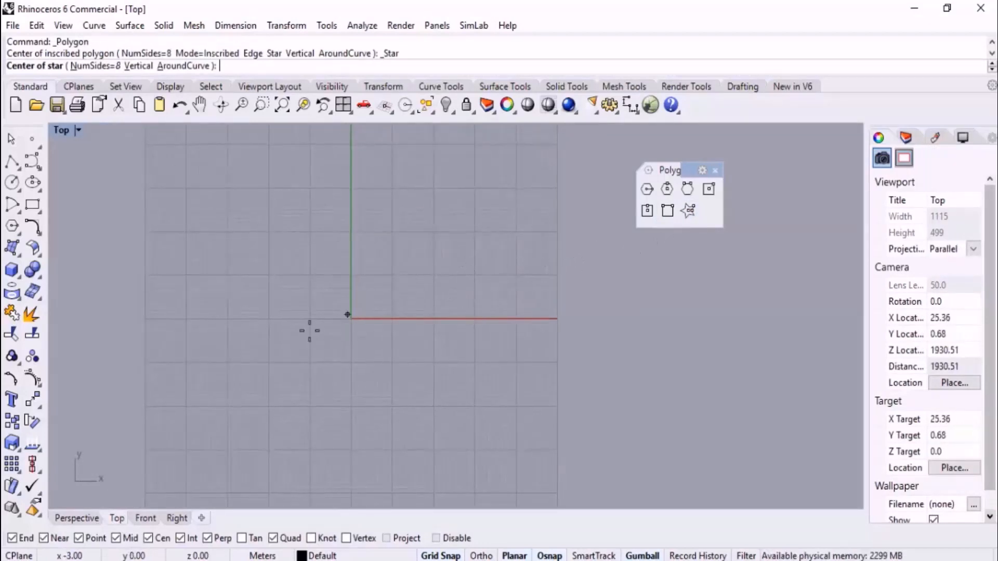
pyautogui.write('0')
pyautogui.press('Return')
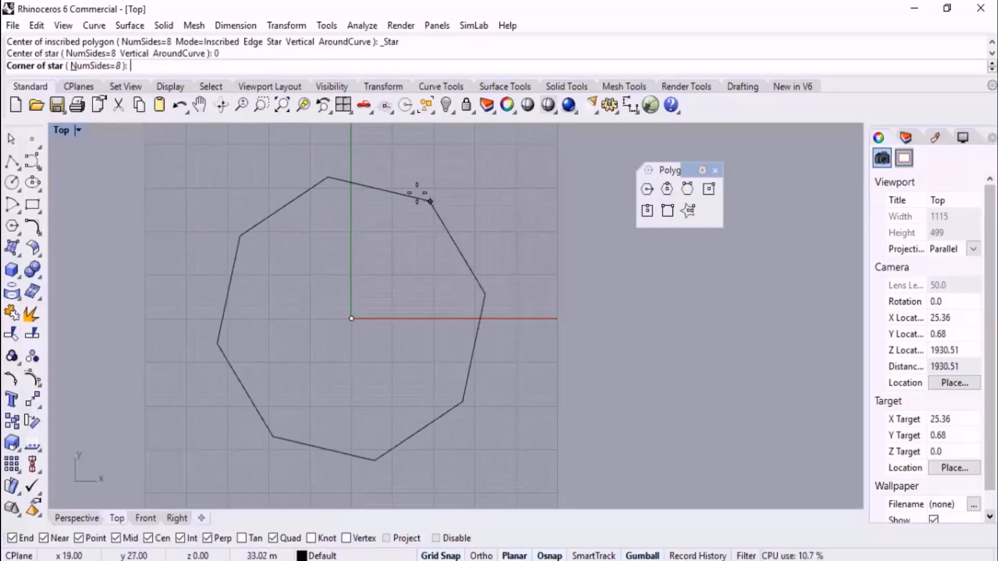
# Step: Give the star an outer radius of 30 with a tip on the positive Y axis, and a second radius of 25
pyautogui.write('30')
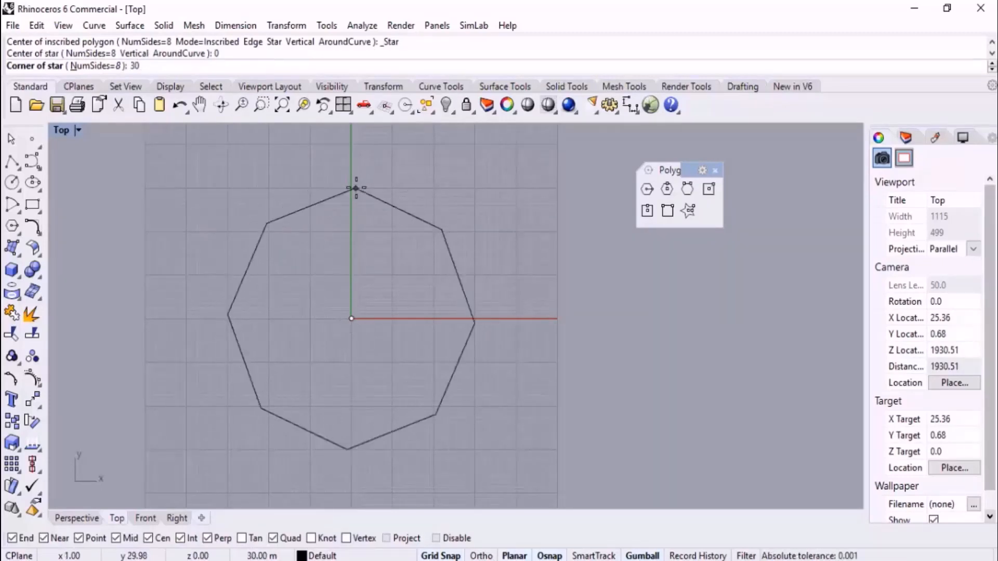
pyautogui.press('Return')
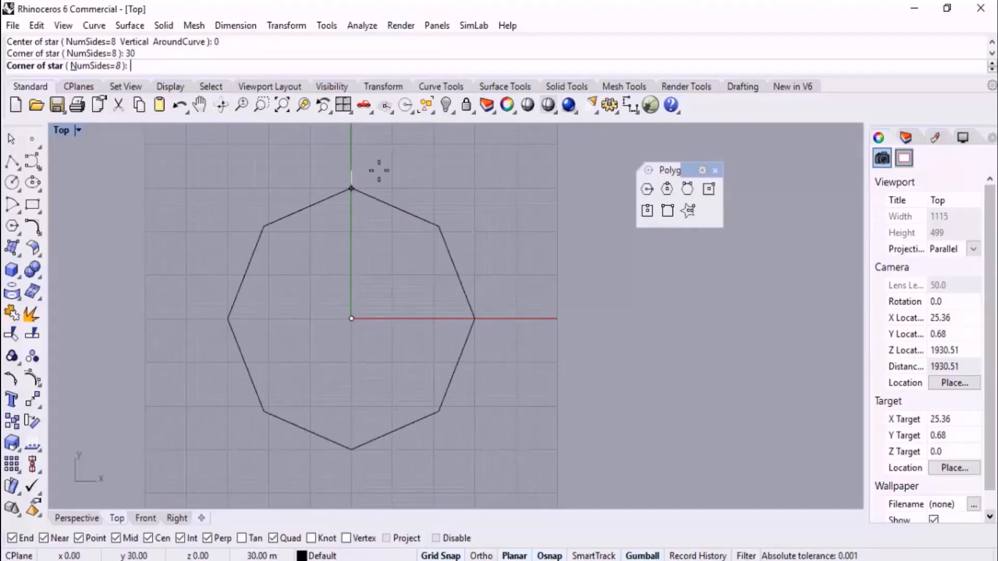
pyautogui.press('shift')
pyautogui.keyDown('shift'); pyautogui.click(364, 158); pyautogui.keyUp('shift')
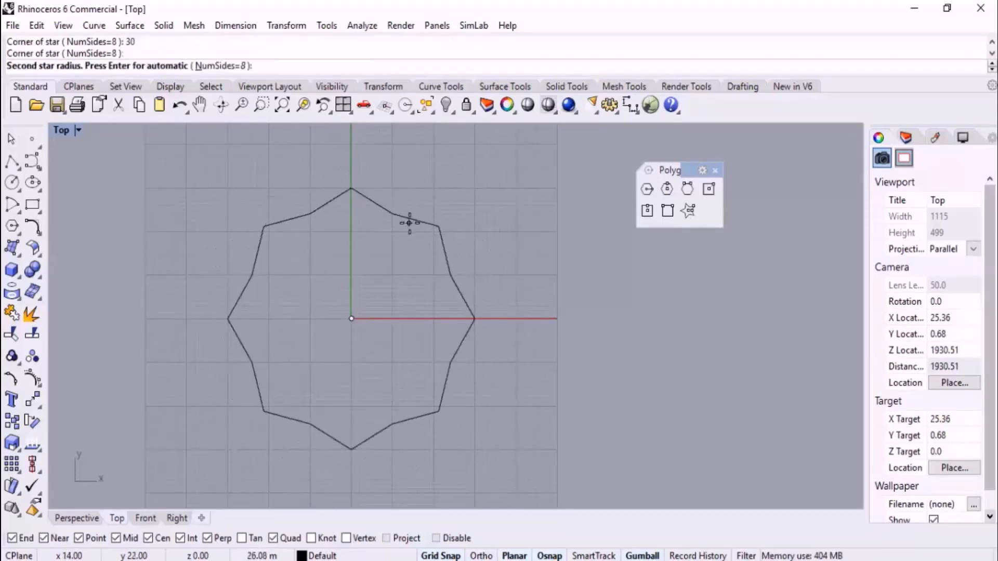
pyautogui.write('25')
pyautogui.press('Return')
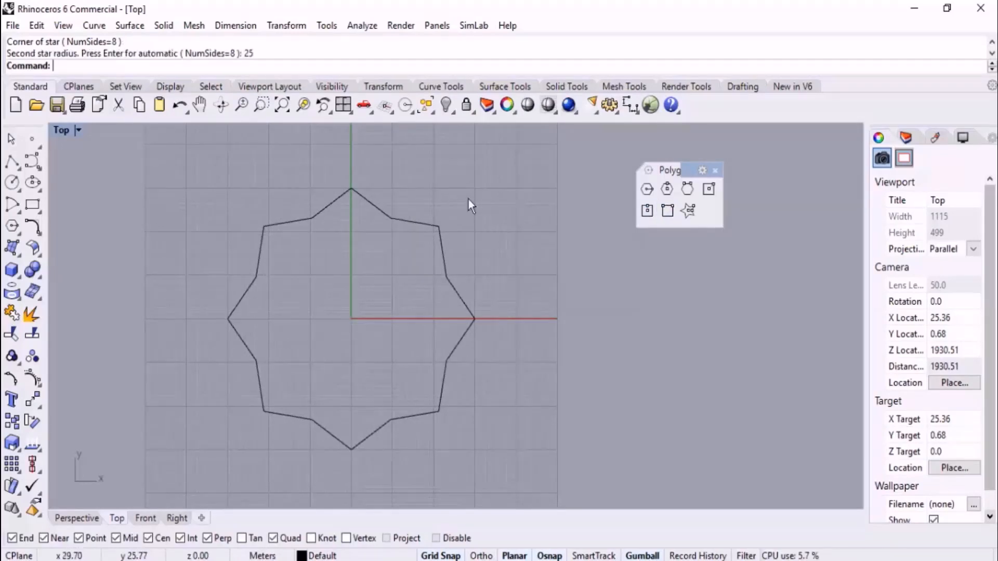
# Step: Select and delete the star, and start another star centered on the origin
pyautogui.moveTo(469, 198); pyautogui.dragTo(370, 281)
pyautogui.press('Delete')
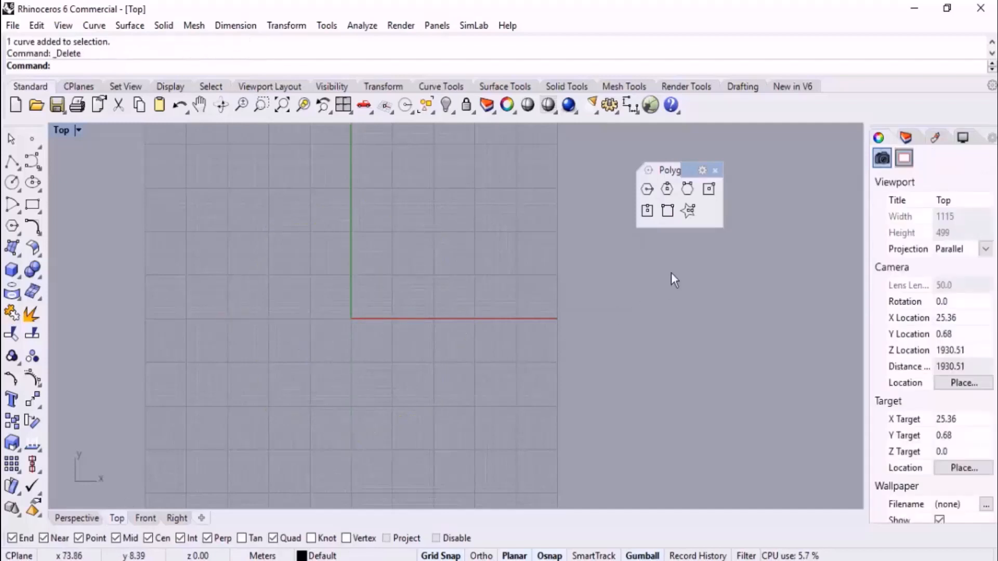
pyautogui.click(689, 211)
pyautogui.write('0')
pyautogui.press('Return')
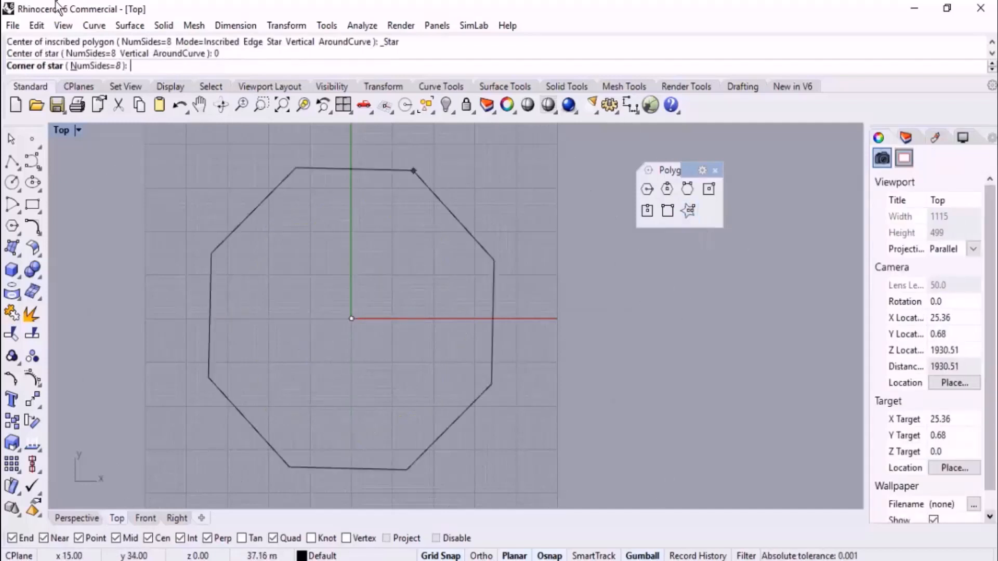
# Step: Set the star to 25 sides, with an outer radius of about 20, a tip on the positive Y axis and a slightly smaller second radius
pyautogui.click(99, 66)
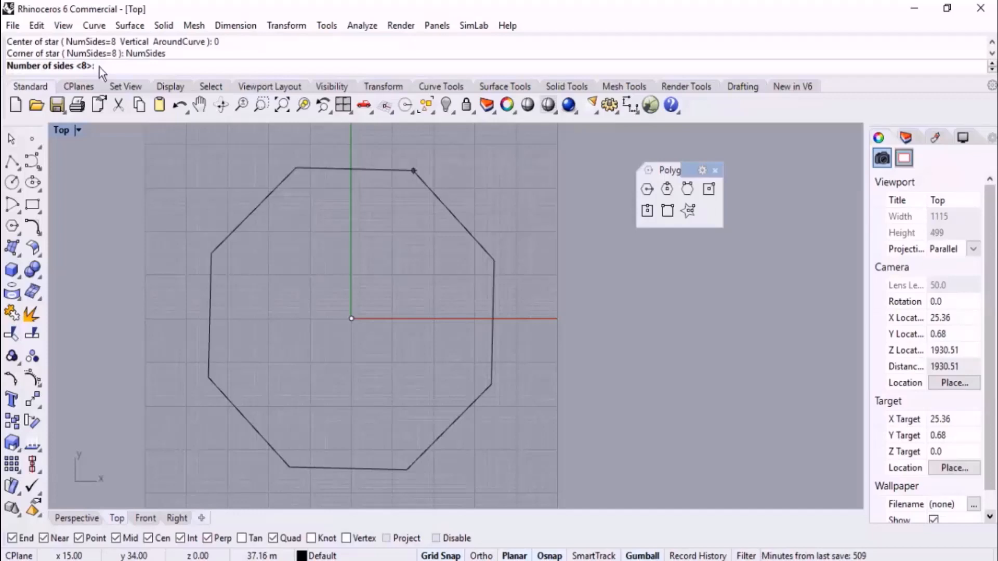
pyautogui.write('25')
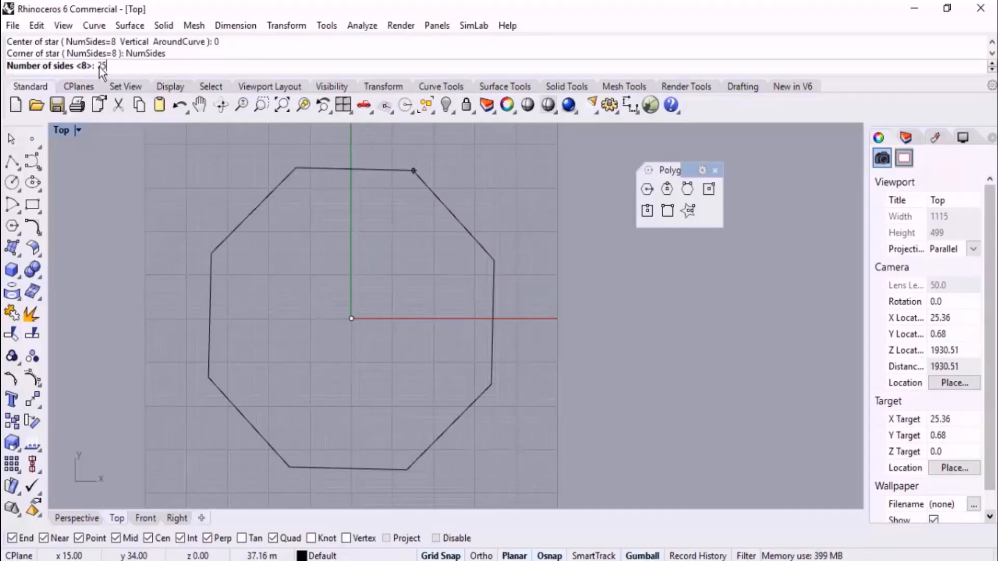
pyautogui.press('Return')
pyautogui.scroll(2, 346, 236)
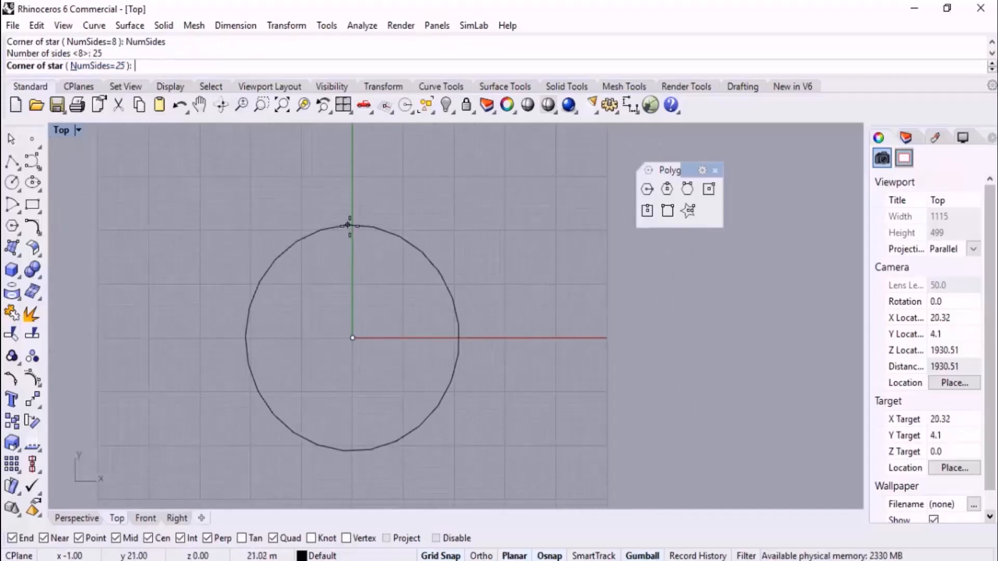
pyautogui.click(353, 232)
pyautogui.click(354, 236)
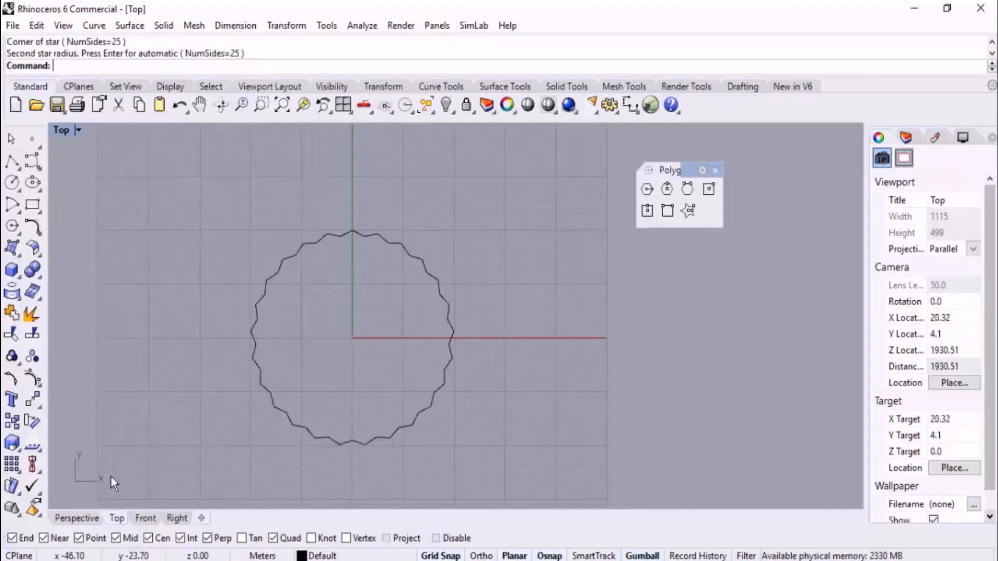
# Step: Extrude the 25-pointed star upward into a tall solid column in the Perspective view
pyautogui.click(67, 515)
pyautogui.scroll(2, 402, 358)
pyautogui.click(403, 354)
pyautogui.middleClick(561, 311)
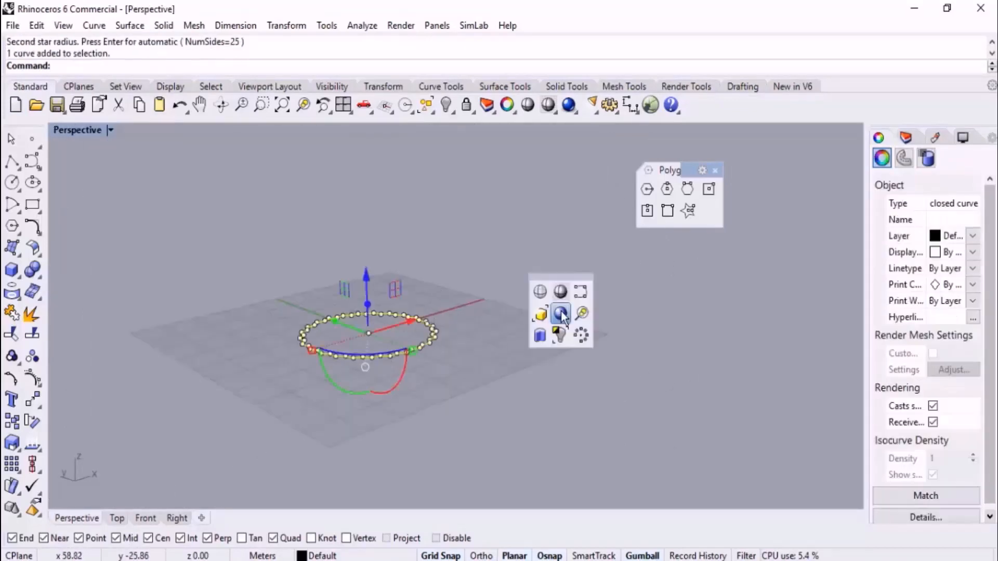
pyautogui.click(541, 334)
pyautogui.scroll(-10, 481, 395)
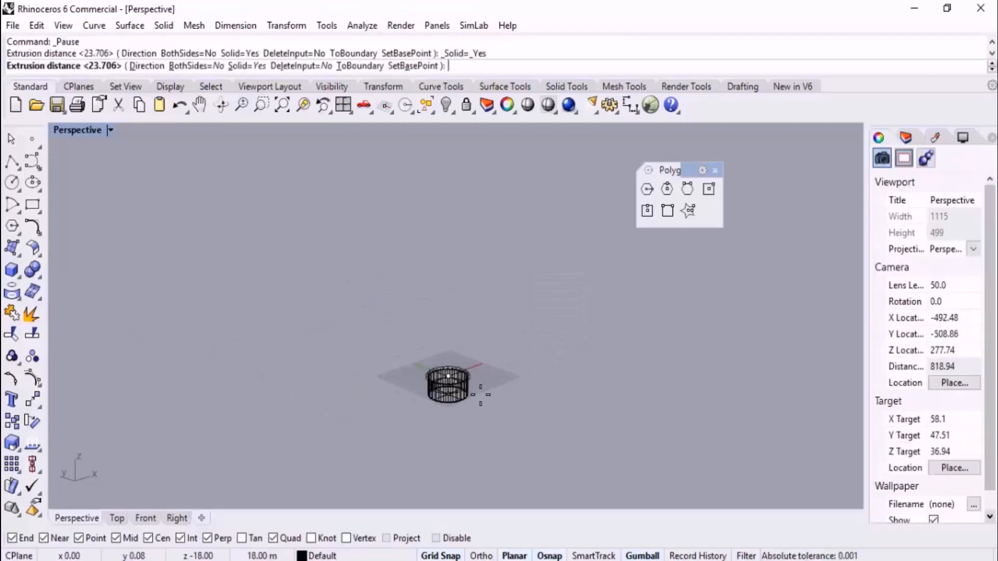
pyautogui.click(484, 197)
pyautogui.press('Escape')
# Step: Show the extruded column in Rendered display mode and examine its fluted surface from different angles
pyautogui.scroll(3, 464, 355)
pyautogui.middleClick(531, 308)
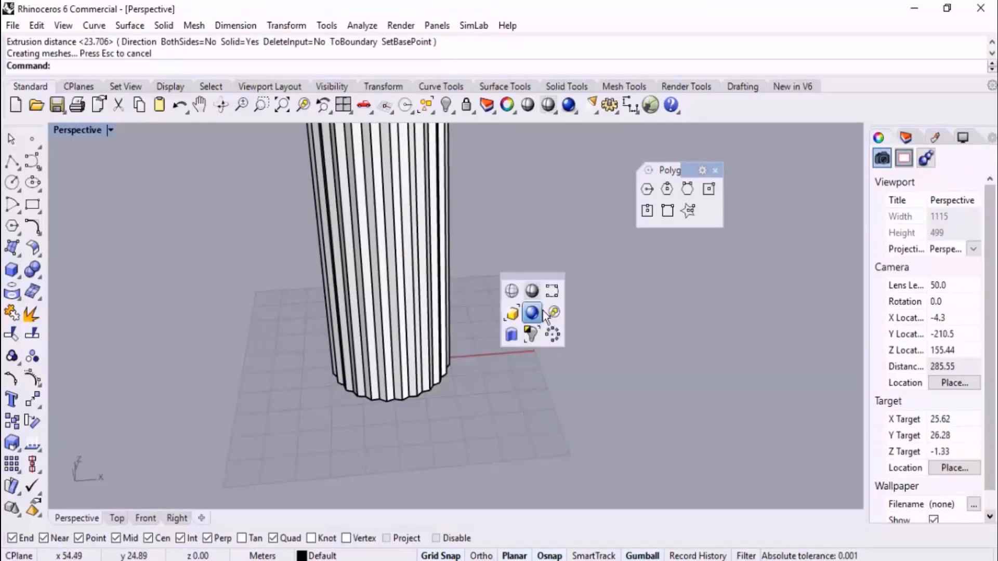
pyautogui.click(535, 313)
pyautogui.moveTo(450, 325); pyautogui.dragTo(540, 295, button='right')
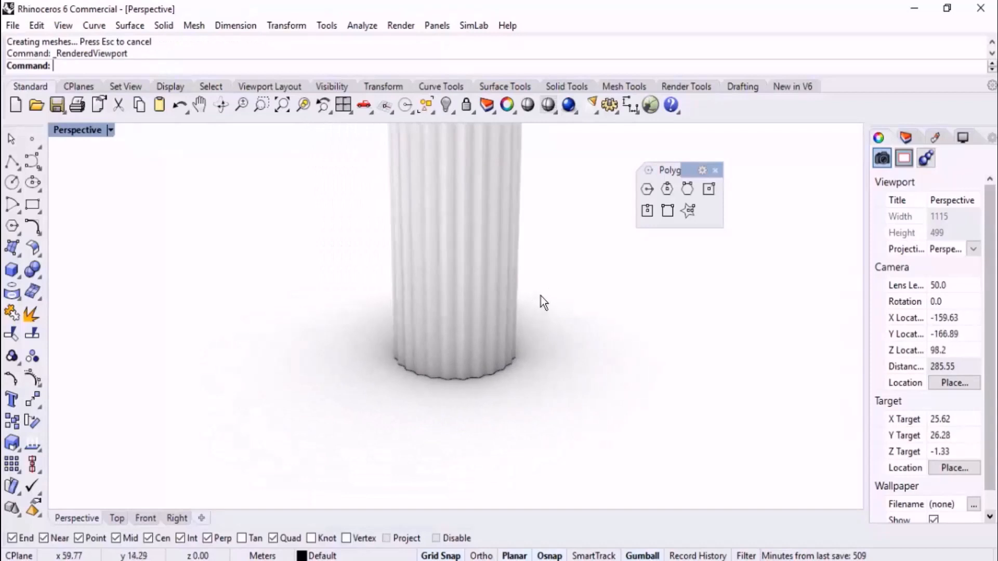
pyautogui.scroll(-5, 367, 430)
# Step: Return the viewport to Shaded display and delete the column together with its star curve
pyautogui.middleClick(504, 342)
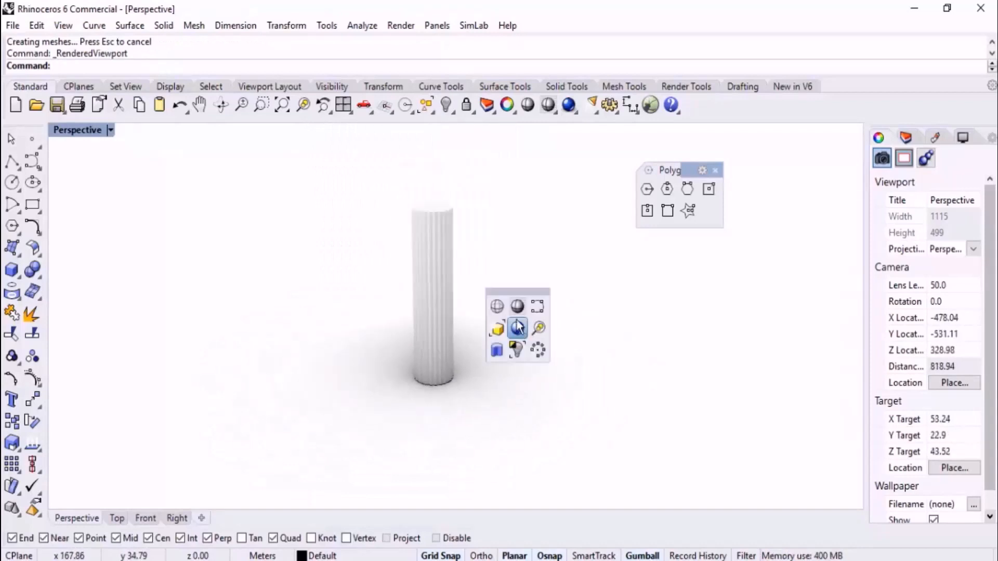
pyautogui.click(507, 307)
pyautogui.moveTo(548, 277); pyautogui.dragTo(356, 419)
pyautogui.press('Delete')
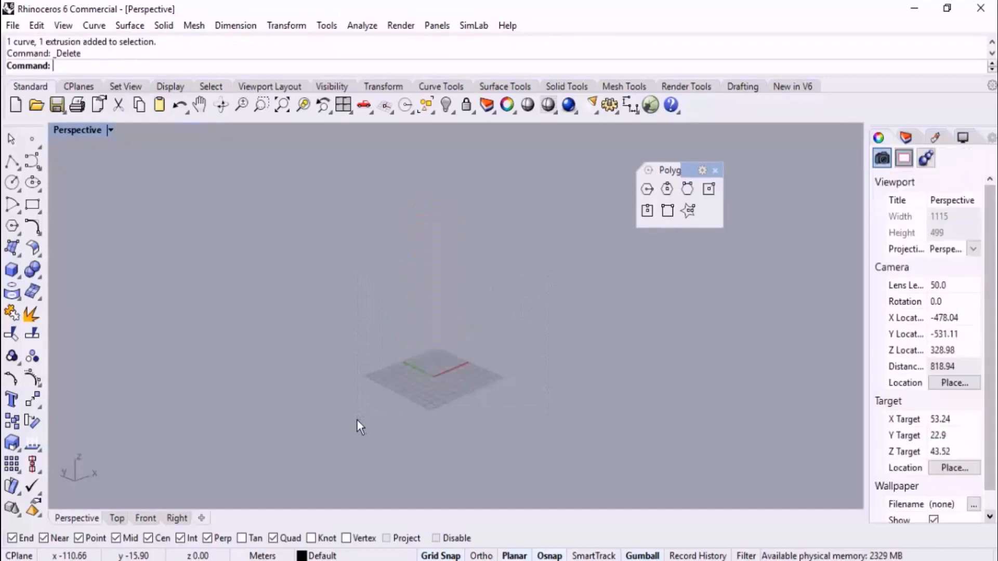
# Step: Switch to the Top view and close the floating Polygon toolbar
pyautogui.click(117, 518)
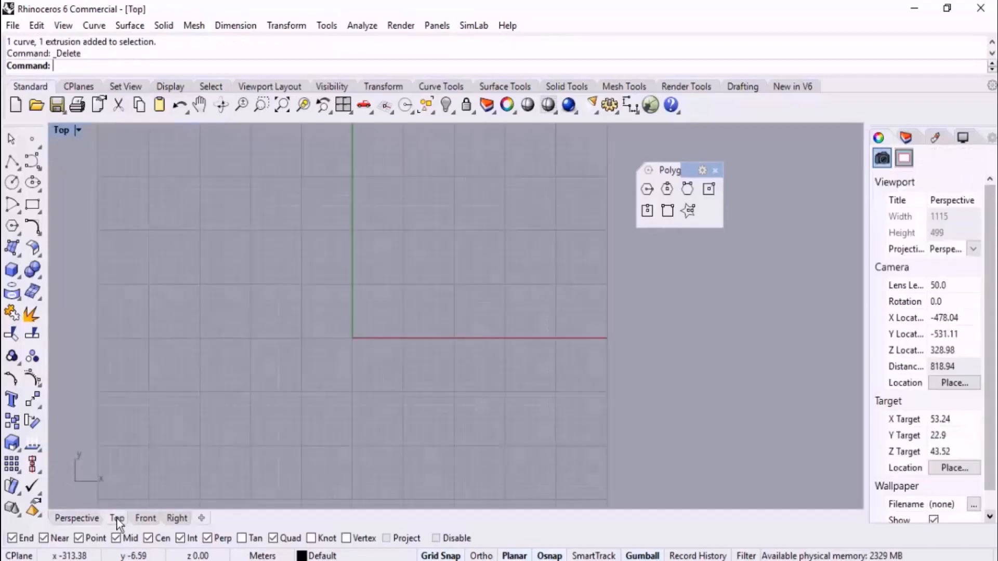
pyautogui.click(715, 171)
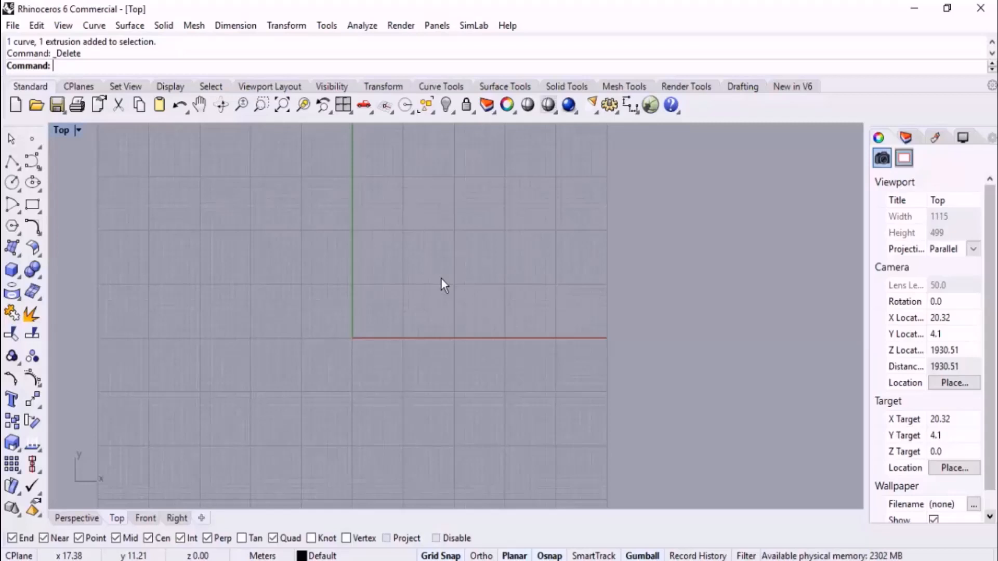
pyautogui.click(294, 560)
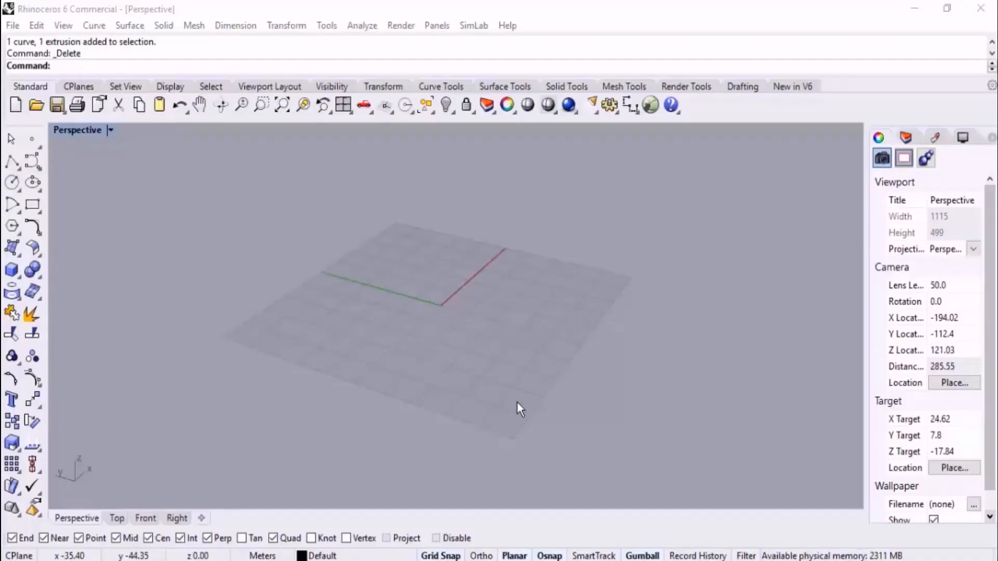
# Step: Draw a solid box about 16 m high in the Perspective view, with its base spanning the origin
pyautogui.scroll(6, 448, 326)
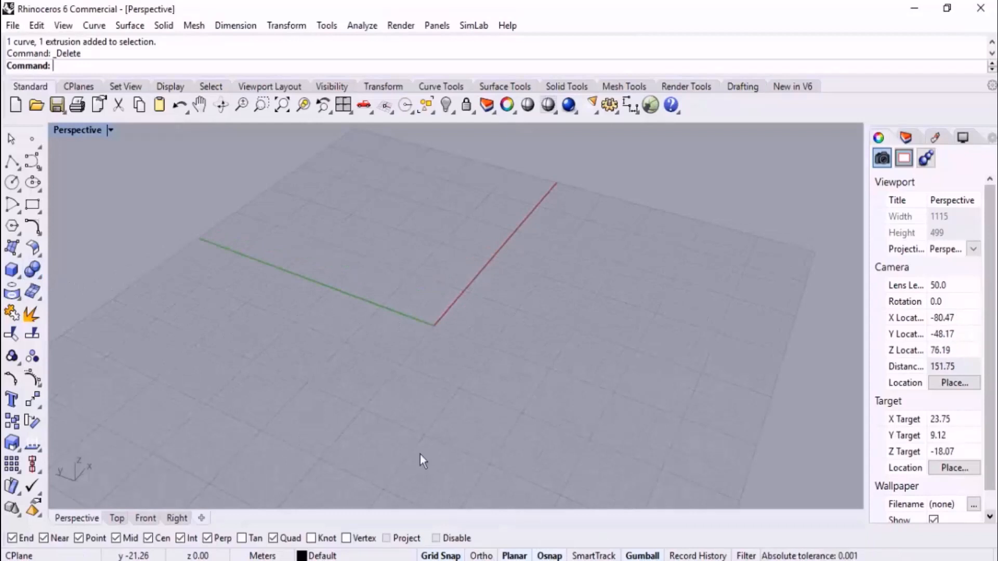
pyautogui.click(11, 269)
pyautogui.click(399, 285)
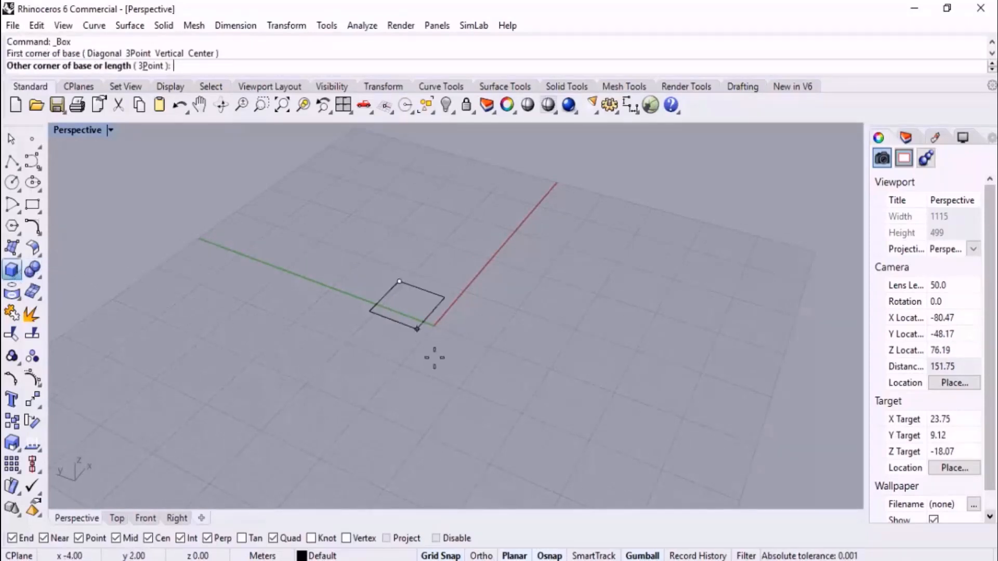
pyautogui.click(471, 404)
pyautogui.click(498, 309)
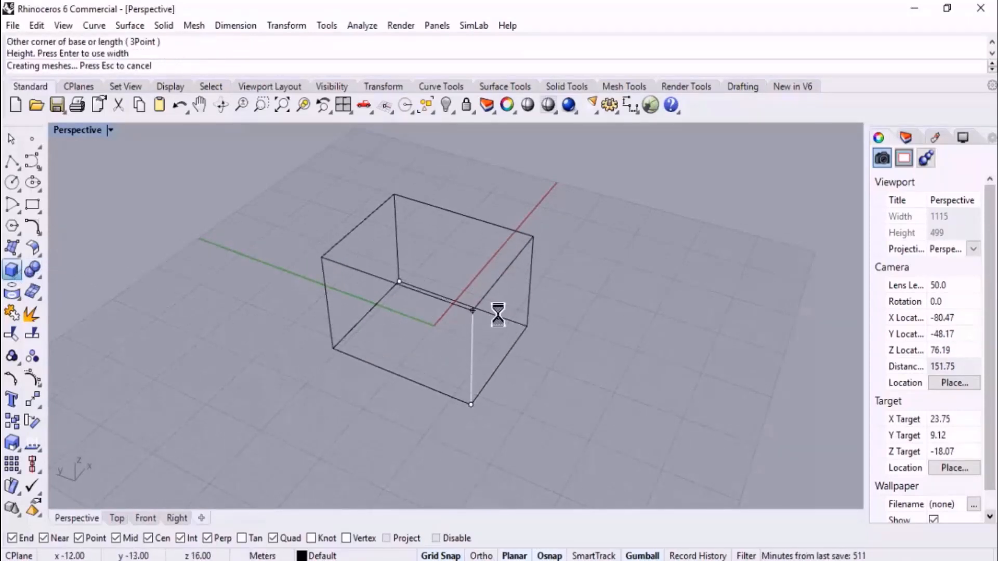
# Step: Draw a circle on the ground plane beside the box, at the edge of the grid
pyautogui.scroll(-3, 419, 410)
pyautogui.moveTo(419, 410); pyautogui.dragTo(383, 301, button='right')
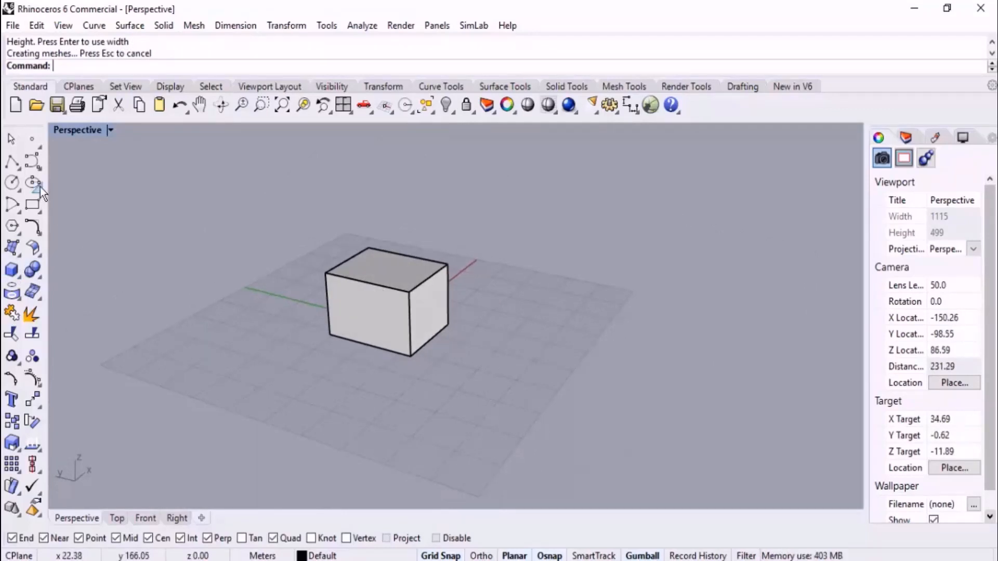
pyautogui.click(12, 182)
pyautogui.click(617, 338)
pyautogui.click(620, 371)
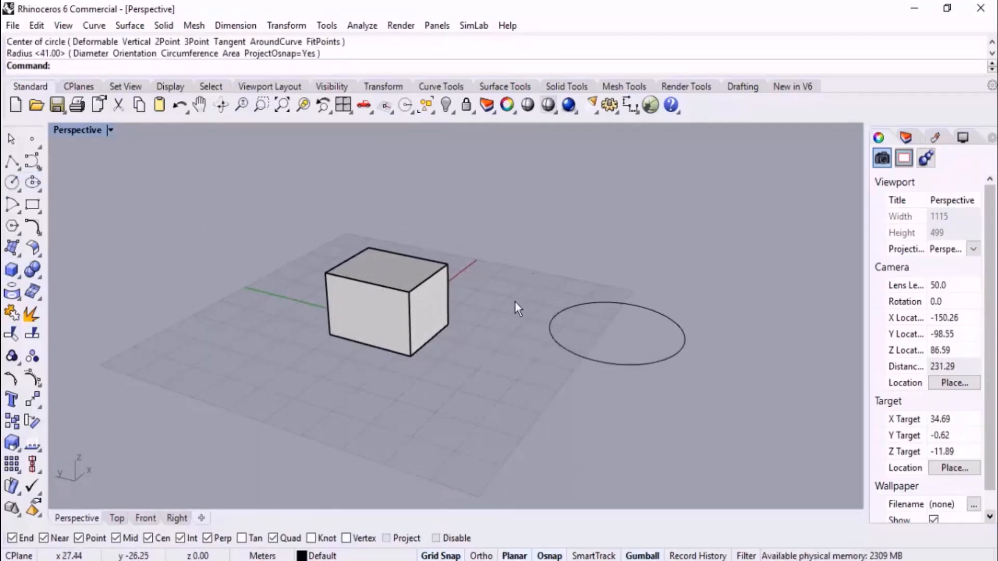
# Step: Select the box and toggle the Gumball off and on again
pyautogui.click(439, 284)
pyautogui.moveTo(330, 419); pyautogui.dragTo(449, 397, button='right')
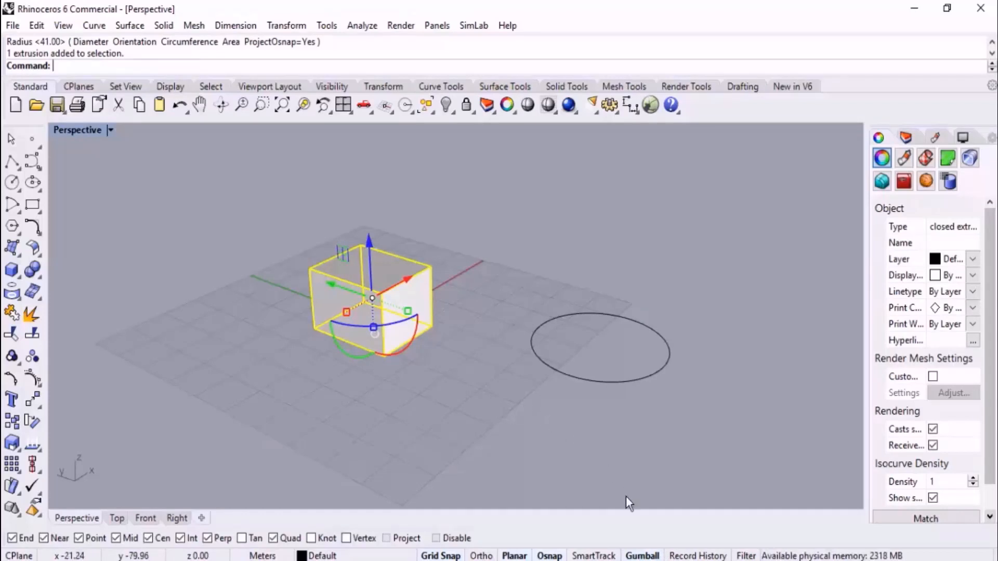
pyautogui.click(644, 556)
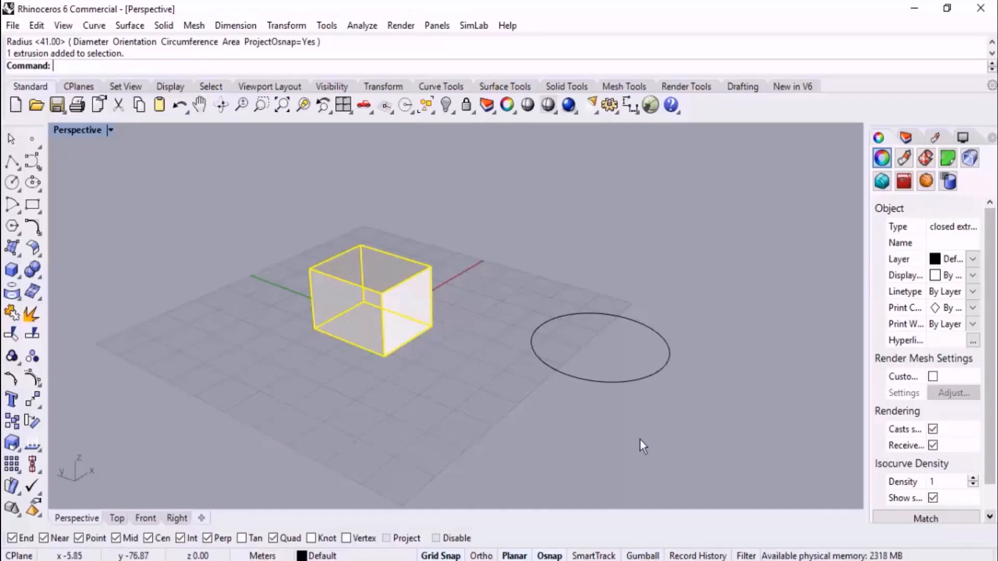
pyautogui.click(650, 555)
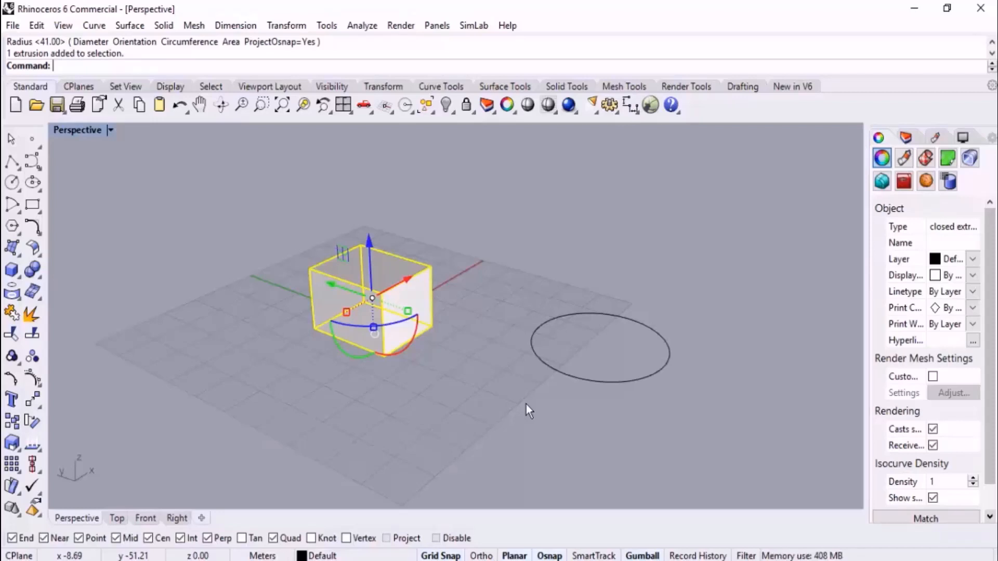
# Step: Examine the Gumball's arrows, arcs and scale handles on the selected box from several sides
pyautogui.moveTo(447, 345); pyautogui.dragTo(407, 292, button='right')
pyautogui.scroll(7, 407, 292)
pyautogui.moveTo(467, 309); pyautogui.dragTo(416, 295, button='right')
pyautogui.scroll(-2, 506, 361)
pyautogui.moveTo(507, 360); pyautogui.dragTo(625, 288, button='right')
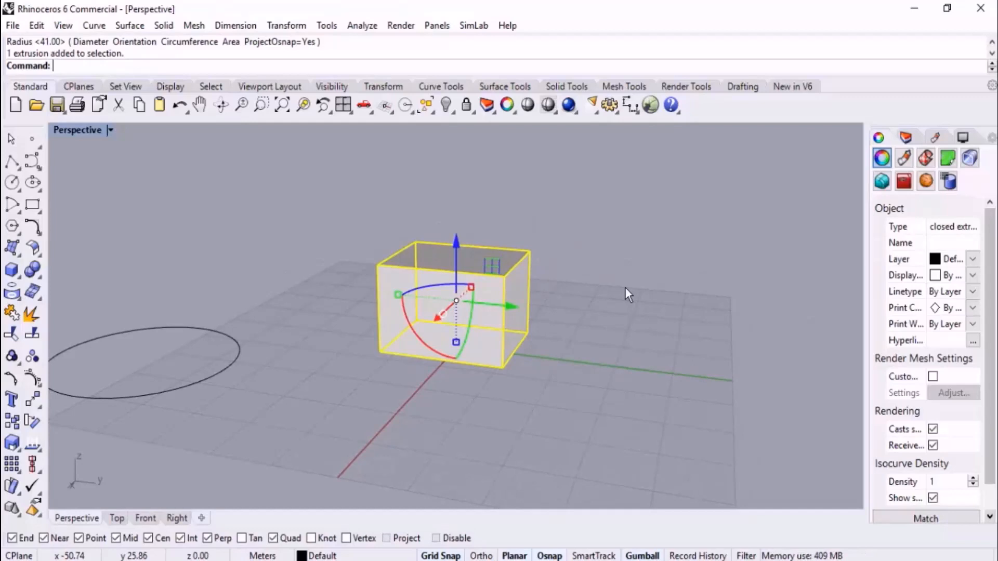
pyautogui.moveTo(626, 310); pyautogui.dragTo(568, 314, button='right')
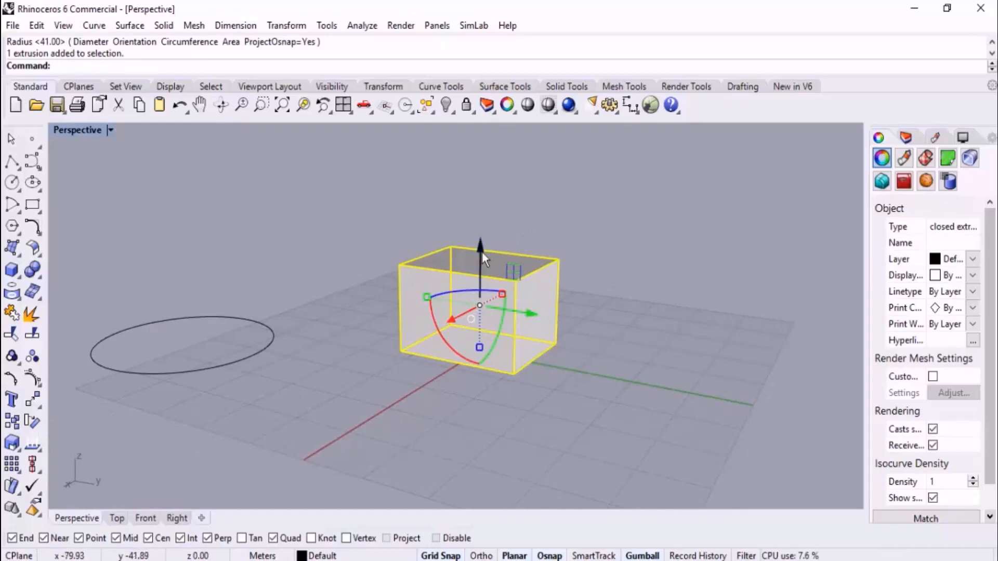
# Step: Try to move the selected box along the vertical axis with the Gumball's Z arrow
pyautogui.moveTo(482, 251)
pyautogui.mouseDown()
pyautogui.moveTo(476, 351)
pyautogui.moveTo(491, 155)
pyautogui.moveTo(471, 329)
pyautogui.moveTo(493, 282)
pyautogui.moveTo(506, 158)
pyautogui.moveTo(501, 228)
pyautogui.moveTo(488, 254)
pyautogui.mouseUp()
pyautogui.scroll(-3, 518, 314)
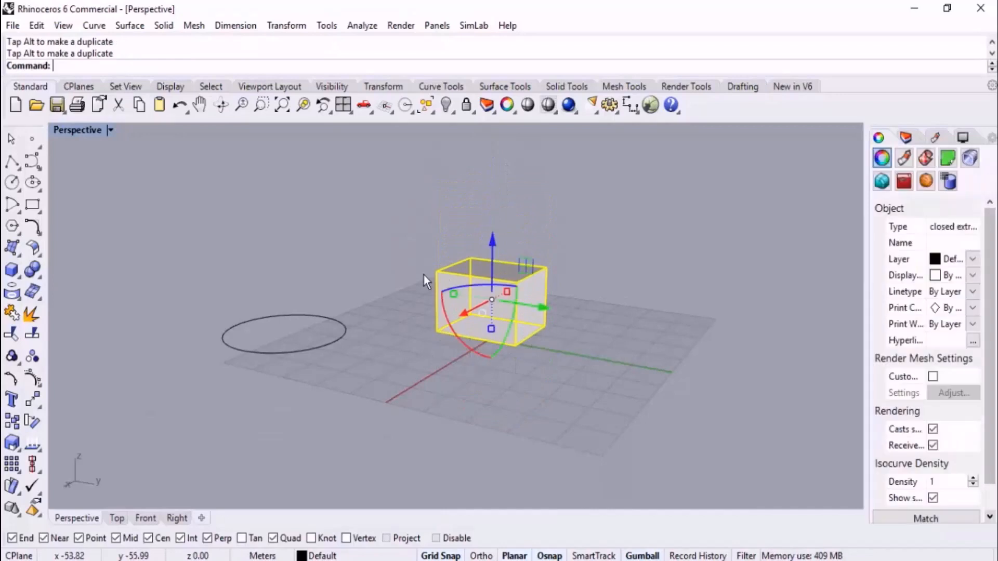
pyautogui.moveTo(445, 241); pyautogui.dragTo(529, 232, button='right')
pyautogui.scroll(2, 530, 232)
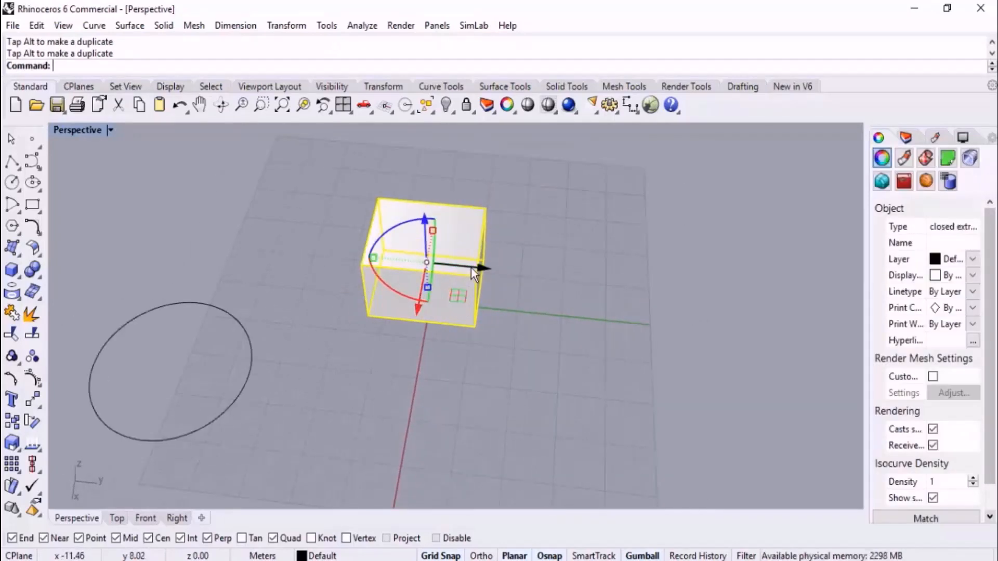
# Step: Try to move the selected box along the horizontal axes with the Gumball arrows, and deselect it
pyautogui.moveTo(472, 271); pyautogui.dragTo(408, 428)
pyautogui.click(621, 355)
pyautogui.scroll(4, 450, 293)
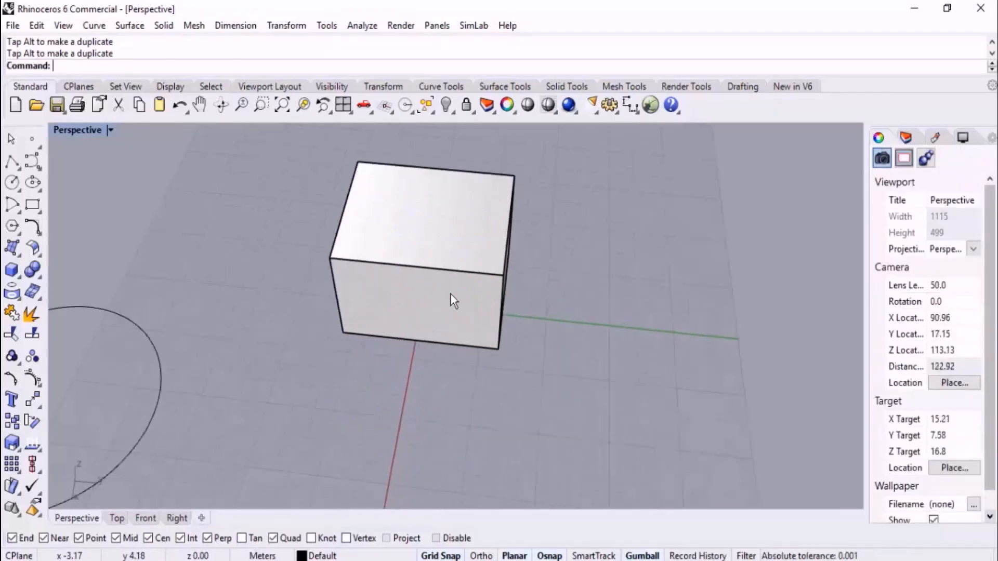
# Step: Reselect the box and try the Gumball's planar handles, moving it within the XY plane and within the YZ plane
pyautogui.moveTo(450, 293); pyautogui.dragTo(475, 252, button='right')
pyautogui.click(483, 280)
pyautogui.scroll(3, 504, 349)
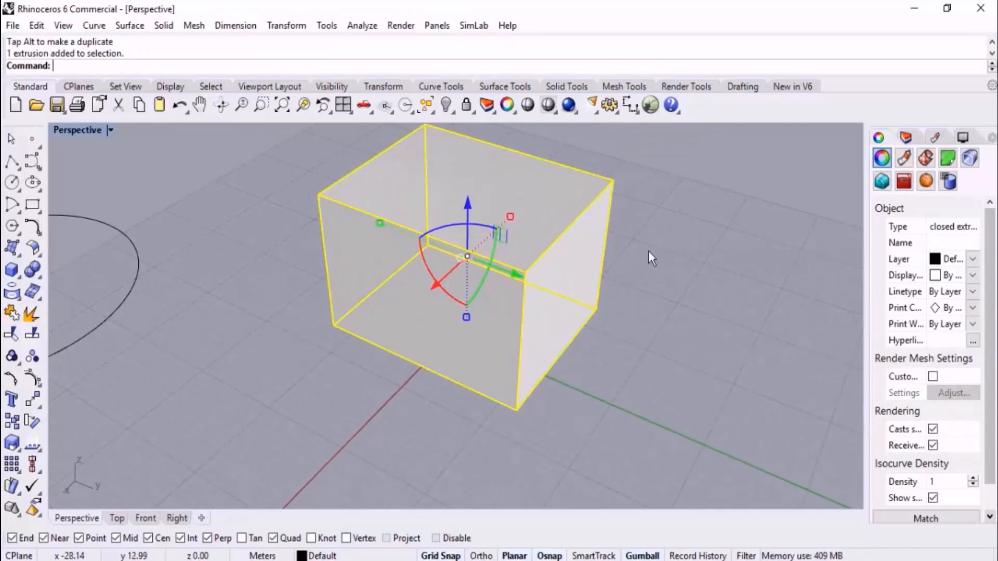
pyautogui.moveTo(652, 230); pyautogui.dragTo(646, 241, button='right')
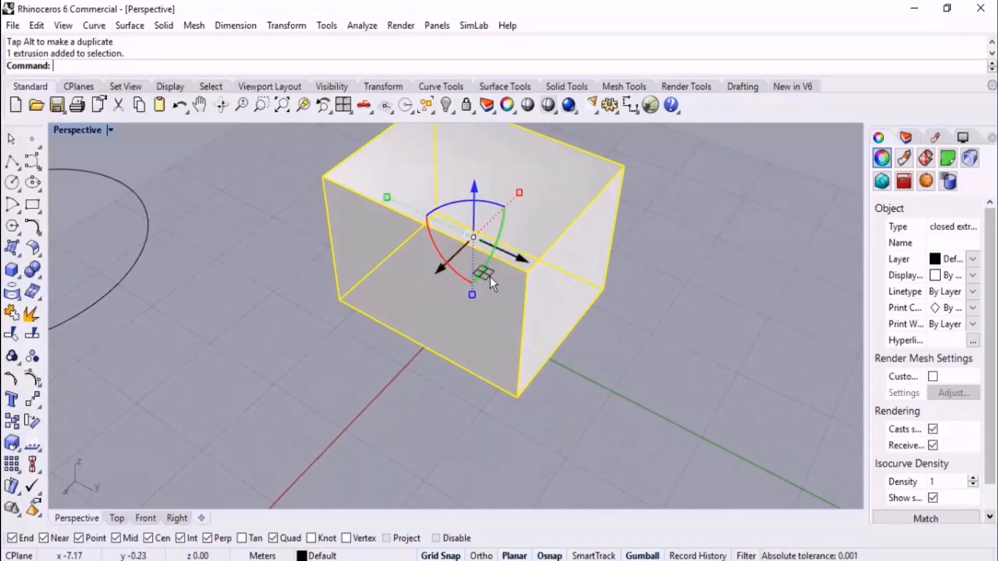
pyautogui.moveTo(491, 278); pyautogui.dragTo(488, 330)
pyautogui.moveTo(468, 388); pyautogui.dragTo(490, 363, button='right')
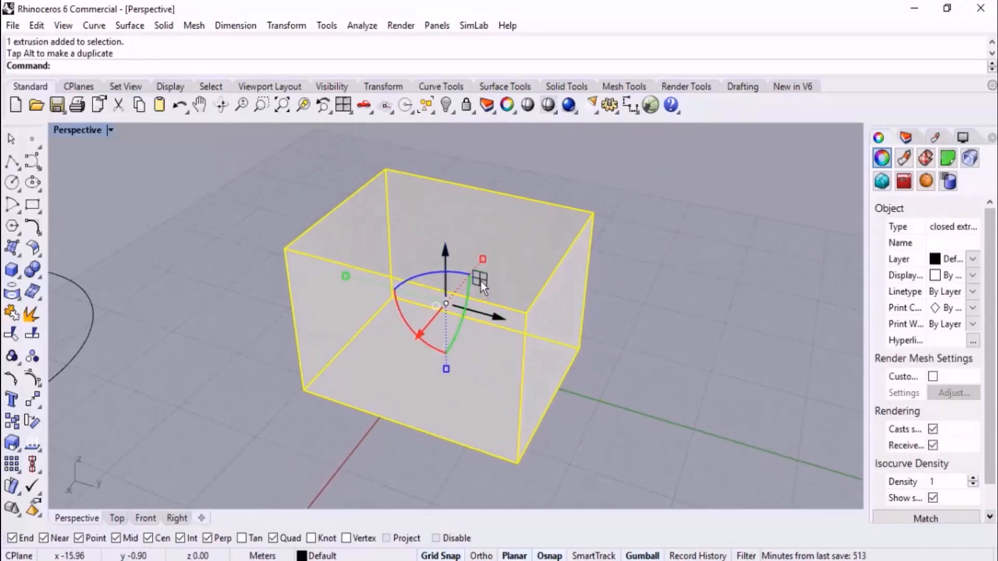
pyautogui.moveTo(482, 281); pyautogui.dragTo(426, 237)
# Step: In the Top view, try moving the box freely in the XY plane with the Gumball's planar handle, and undo the move
pyautogui.click(117, 518)
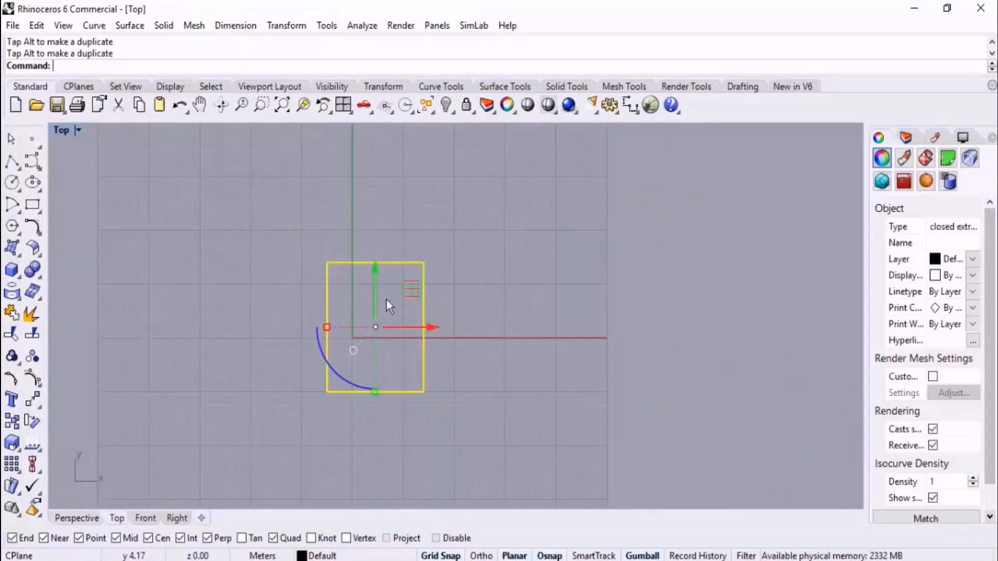
pyautogui.moveTo(414, 290); pyautogui.dragTo(362, 311)
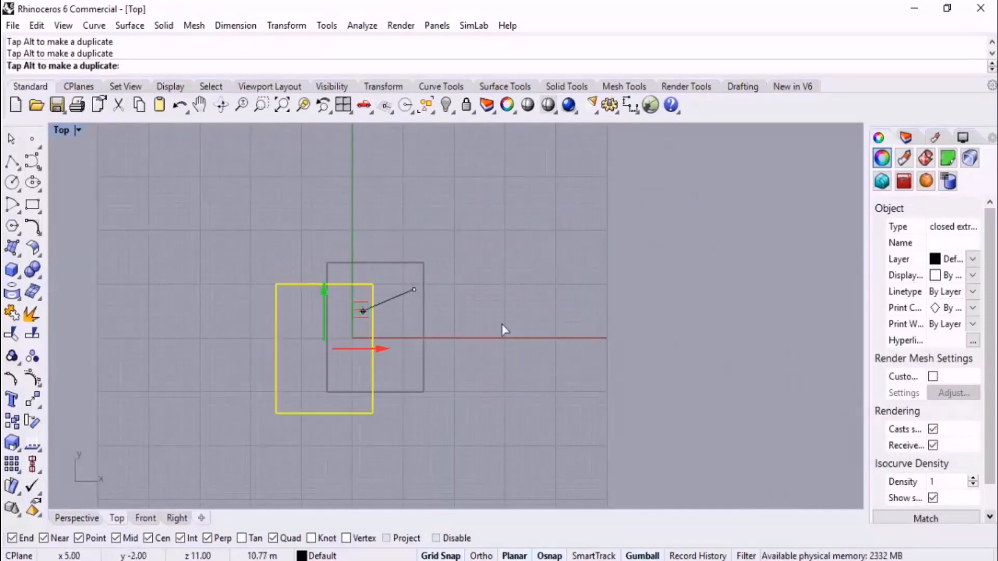
pyautogui.moveTo(501, 323); pyautogui.dragTo(471, 239)
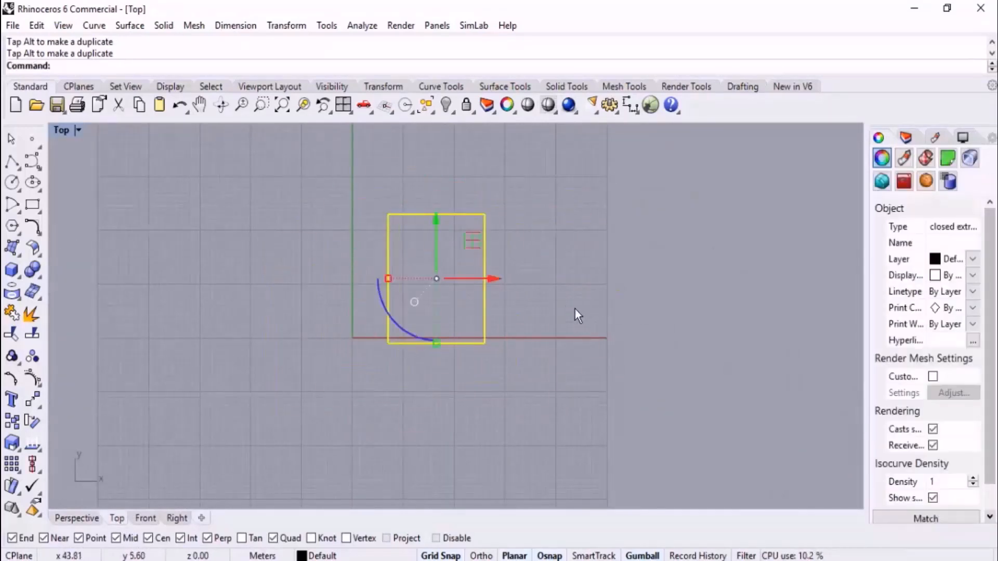
pyautogui.moveTo(472, 279); pyautogui.dragTo(459, 309)
pyautogui.moveTo(423, 241); pyautogui.dragTo(456, 253)
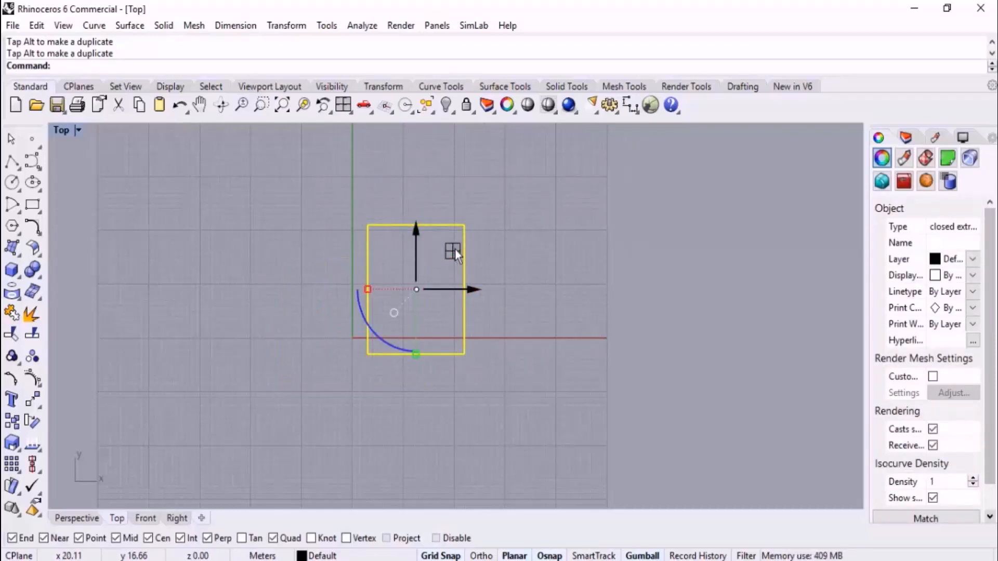
pyautogui.hotkey('ctrl', 'z')
# Step: In the Perspective view, make two copies of the box in a row along the Y axis with the Gumball's green arrow
pyautogui.click(91, 517)
pyautogui.moveTo(379, 328); pyautogui.dragTo(339, 291, button='right')
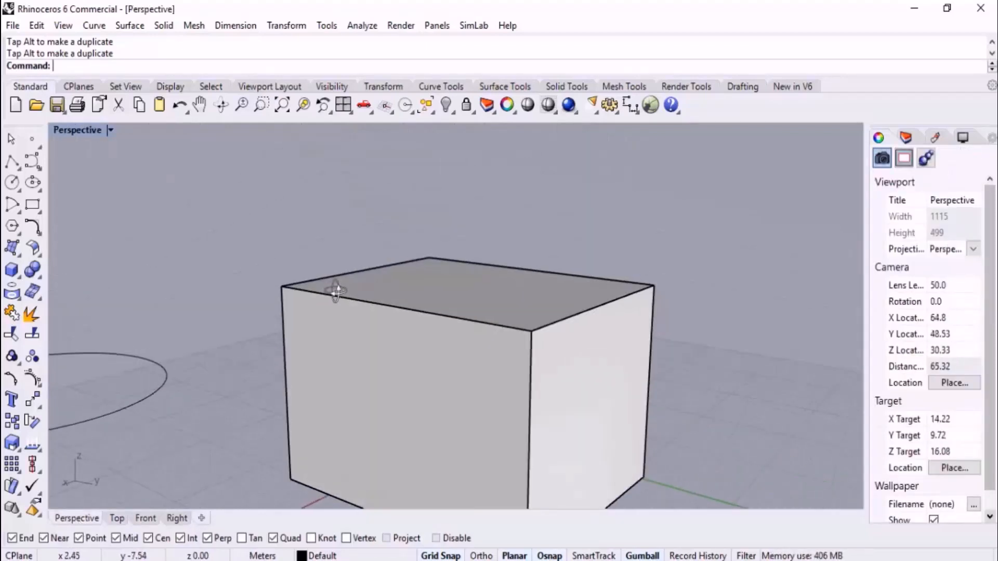
pyautogui.scroll(-8, 355, 265)
pyautogui.moveTo(435, 263); pyautogui.dragTo(507, 316, button='right')
pyautogui.click(405, 252)
pyautogui.scroll(-4, 370, 263)
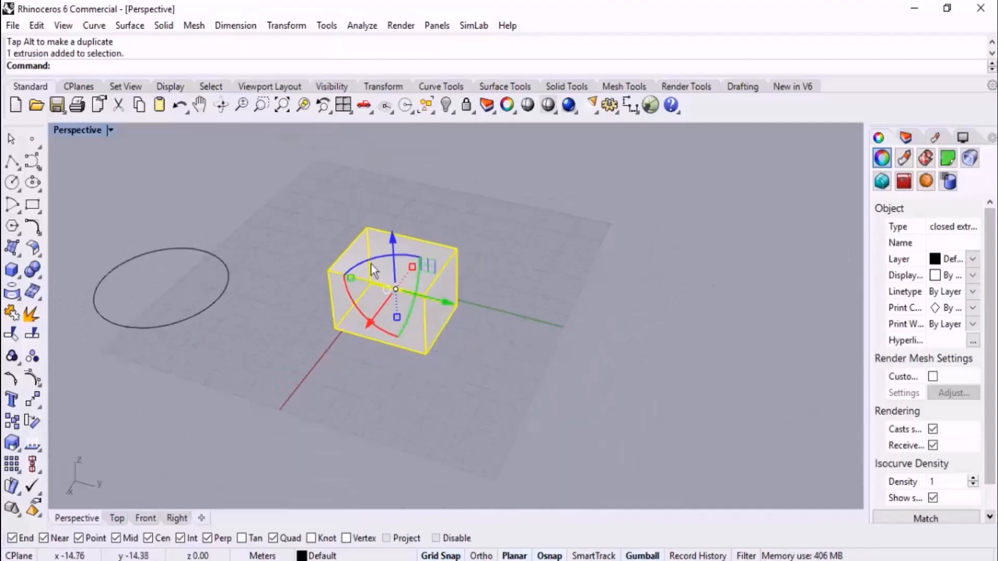
pyautogui.moveTo(421, 307); pyautogui.dragTo(458, 308, button='right')
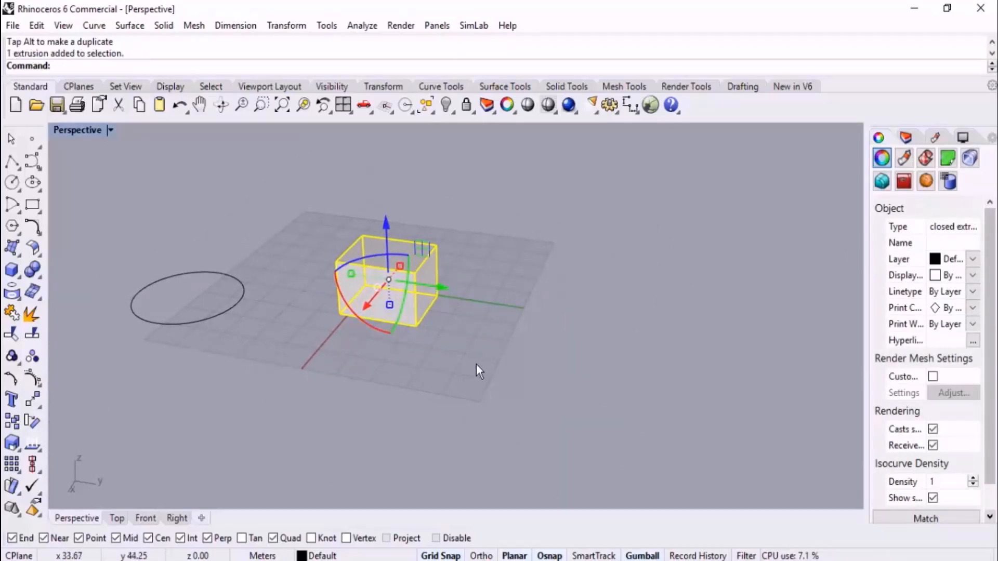
pyautogui.press('alt')
pyautogui.moveTo(428, 285); pyautogui.dragTo(757, 361)
pyautogui.press('alt')
pyautogui.scroll(-3, 454, 407)
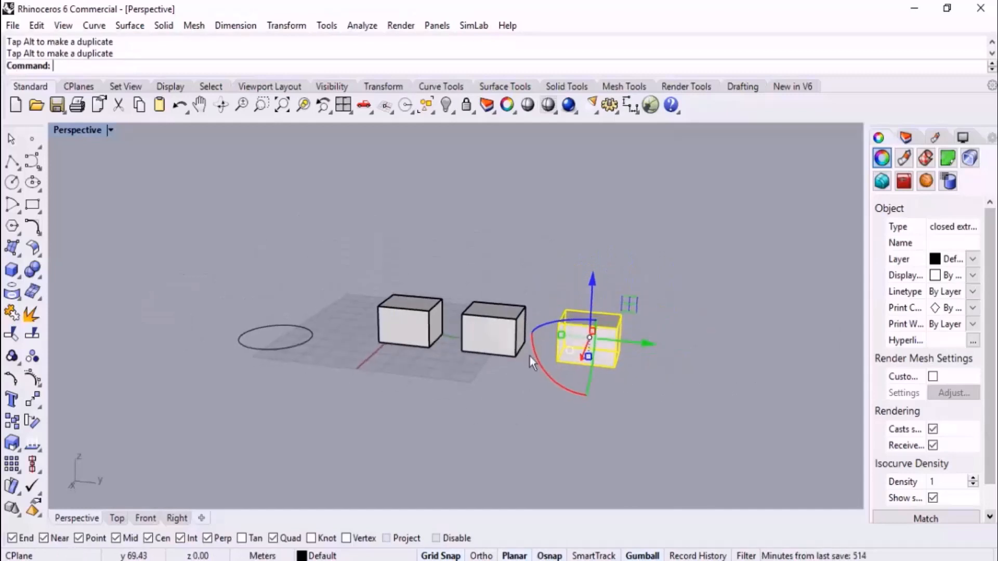
# Step: Select all three boxes and duplicate them upward twice with the Gumball's Z arrow to form a three-by-three stack
pyautogui.click(657, 278)
pyautogui.moveTo(700, 234); pyautogui.dragTo(370, 411)
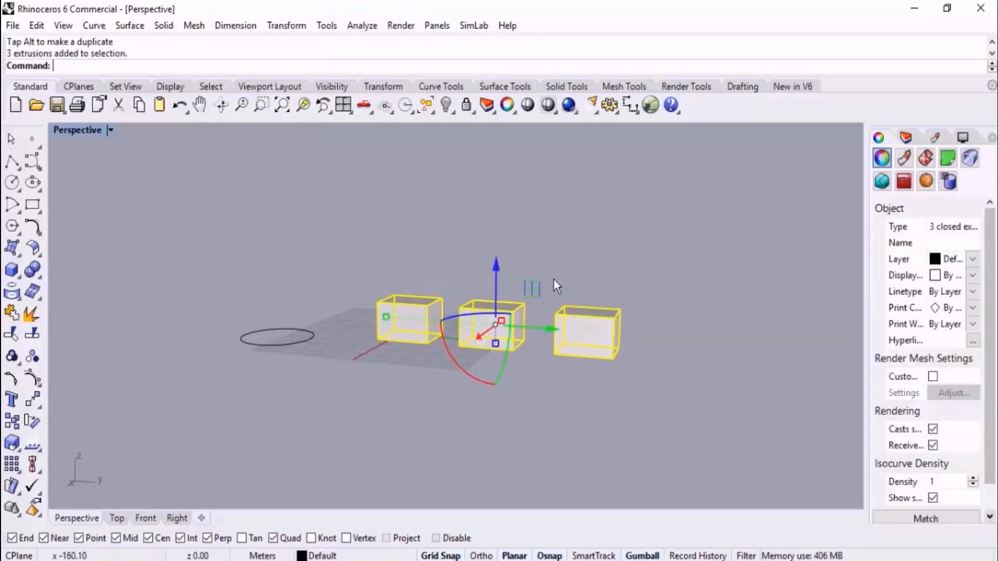
pyautogui.moveTo(498, 278); pyautogui.dragTo(497, 157)
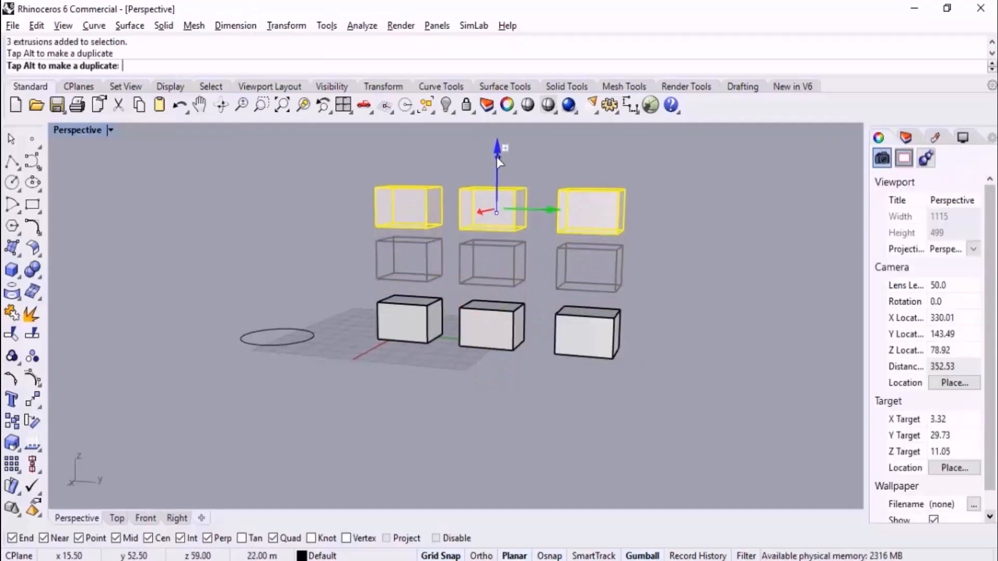
pyautogui.click(715, 269)
pyautogui.moveTo(697, 296); pyautogui.dragTo(670, 334, button='right')
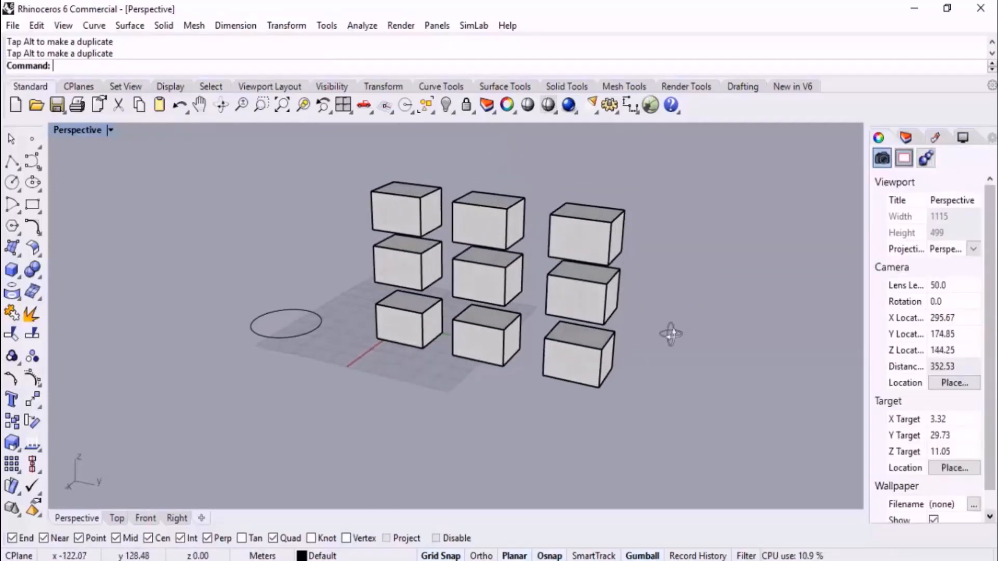
# Step: Undo the Gumball copies until only the original box and the circle remain
pyautogui.hotkey('ctrl', 'z')
pyautogui.hotkey('ctrl', 'z')
pyautogui.hotkey('ctrl', 'z')
pyautogui.hotkey('ctrl', 'z')
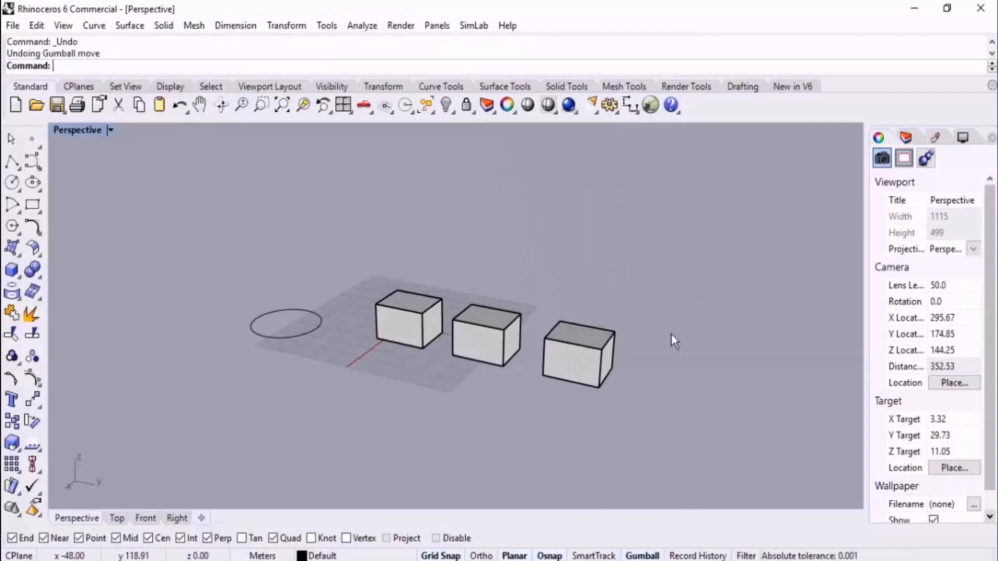
pyautogui.moveTo(614, 294); pyautogui.dragTo(613, 320, button='right')
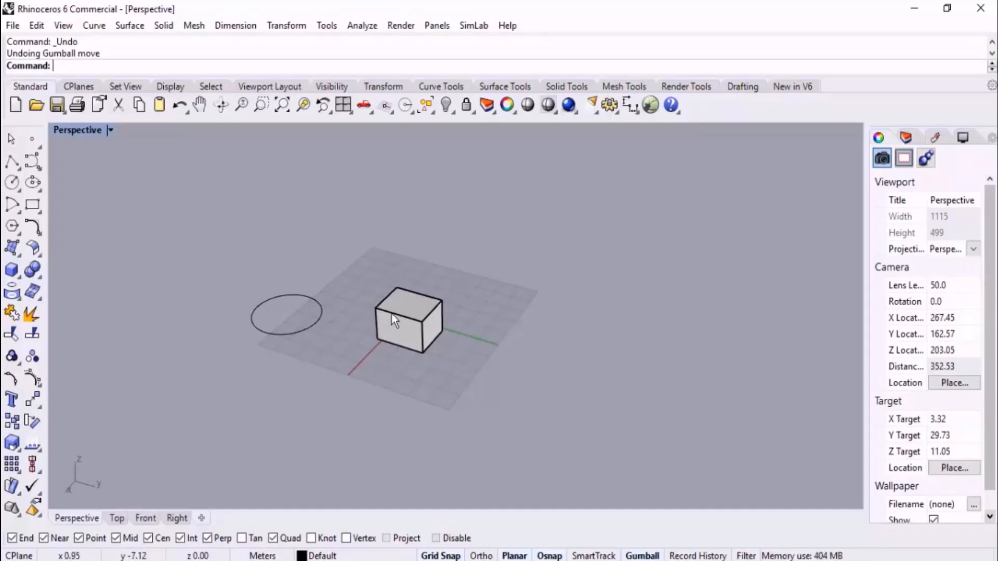
# Step: Select the box, move it exactly 15 m up along the Gumball's Z axis, and undo the move
pyautogui.click(407, 305)
pyautogui.scroll(3, 398, 417)
pyautogui.moveTo(482, 379); pyautogui.dragTo(498, 341, button='right')
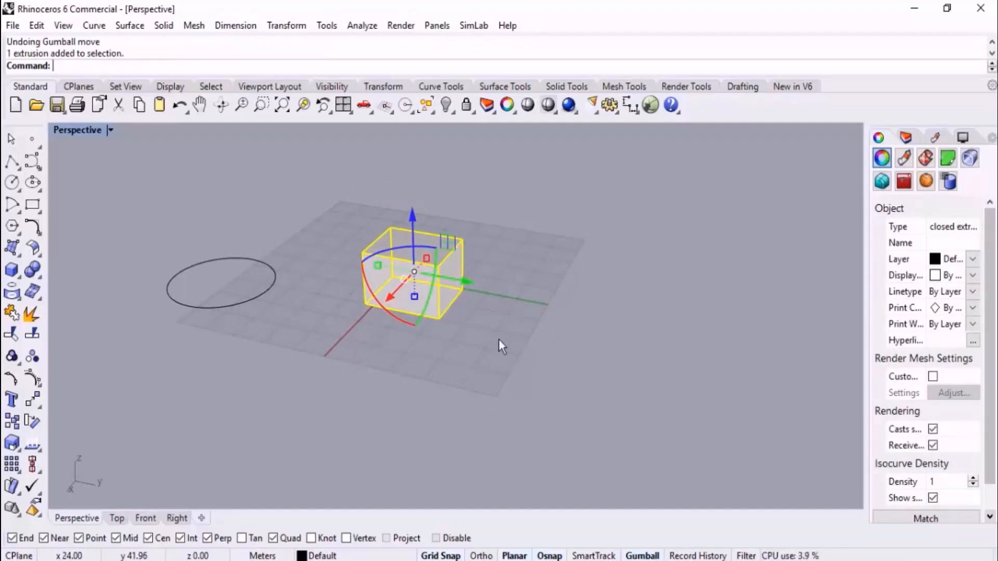
pyautogui.moveTo(420, 255)
pyautogui.mouseDown(button='right')
pyautogui.moveTo(467, 376)
pyautogui.moveTo(474, 312)
pyautogui.moveTo(429, 264)
pyautogui.mouseUp(button='right')
pyautogui.click(414, 232)
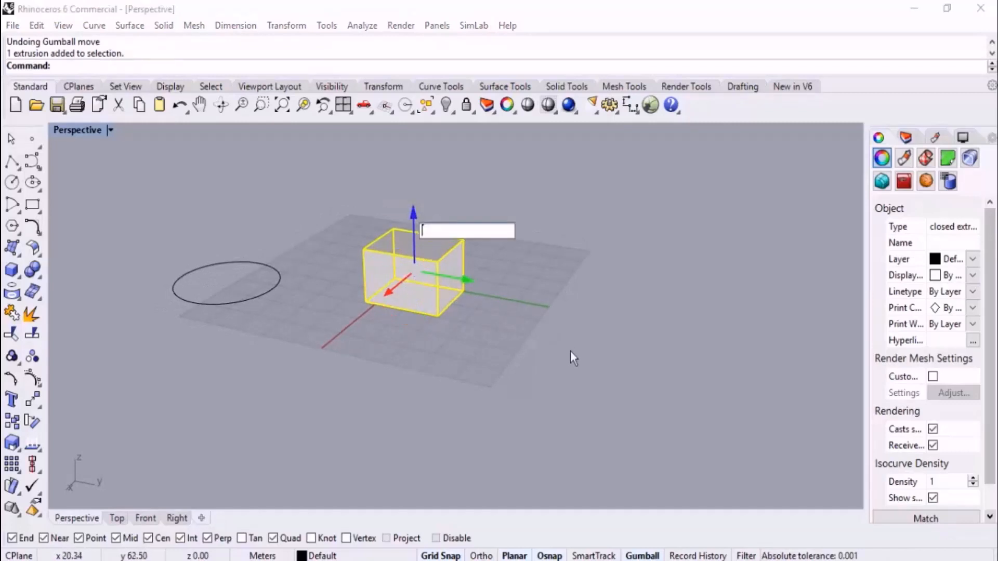
pyautogui.write('15')
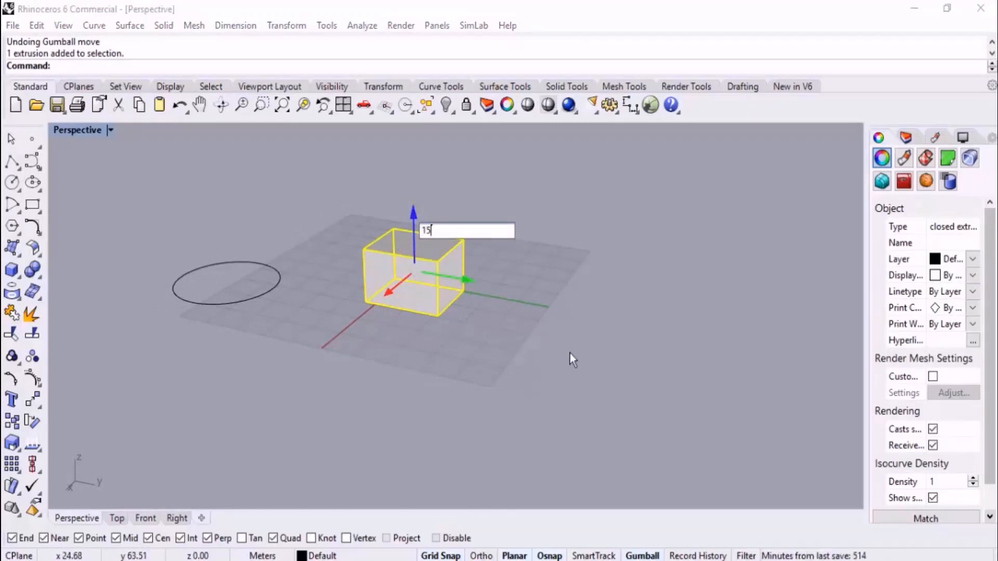
pyautogui.press('Return')
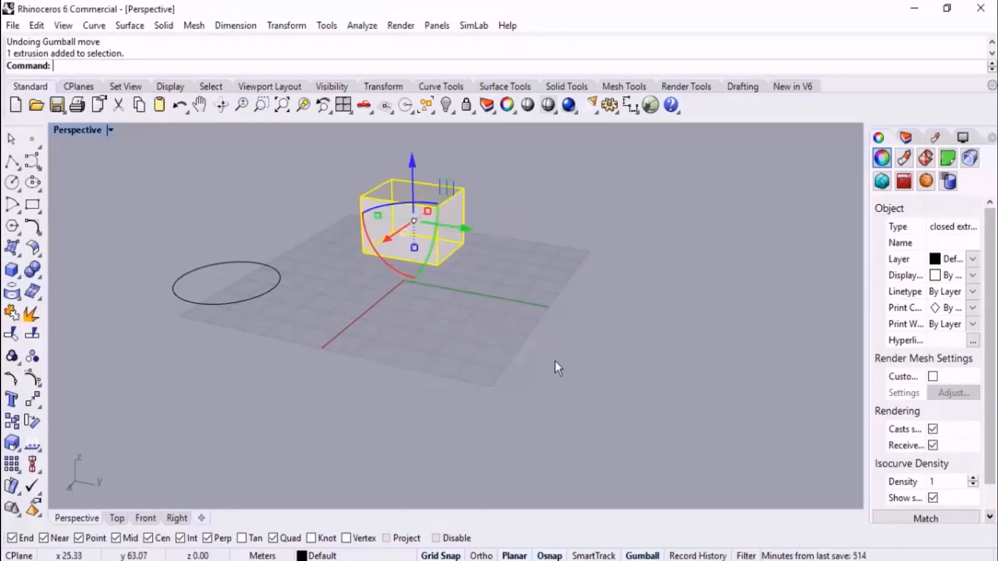
pyautogui.moveTo(554, 364); pyautogui.dragTo(451, 444, button='right')
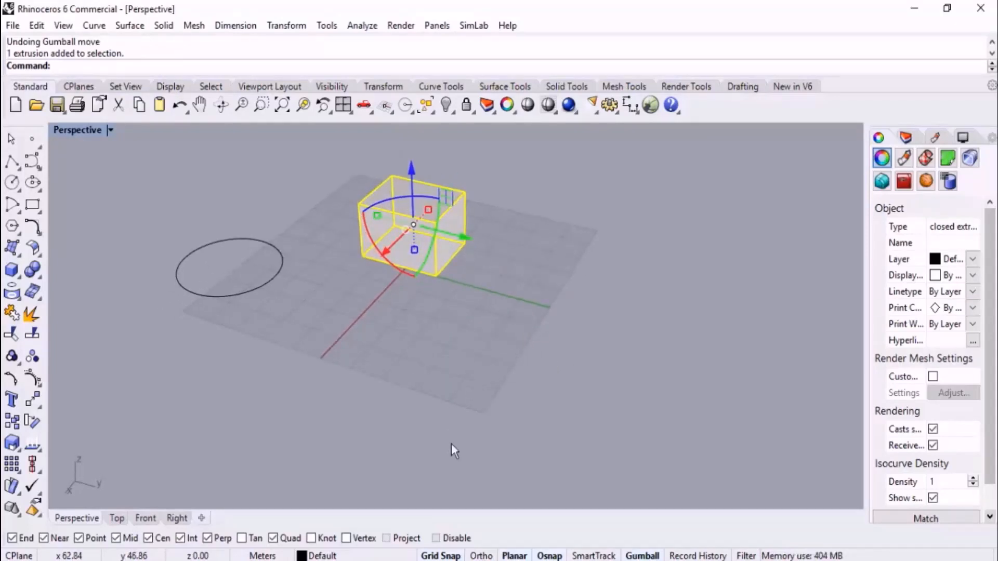
pyautogui.hotkey('ctrl', 'z')
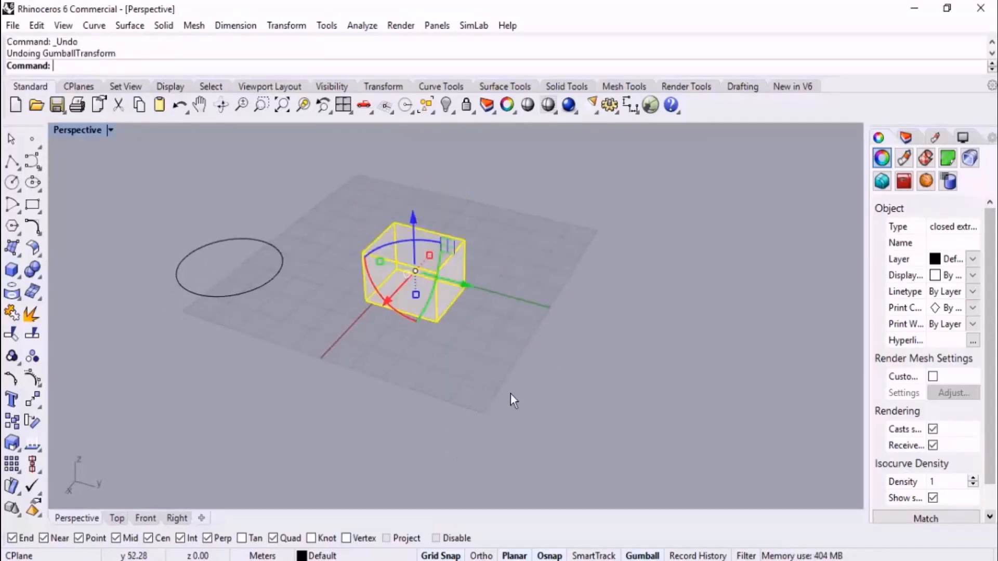
# Step: Move the box exactly 60 m along the Gumball's Y axis, and undo the move
pyautogui.click(450, 283)
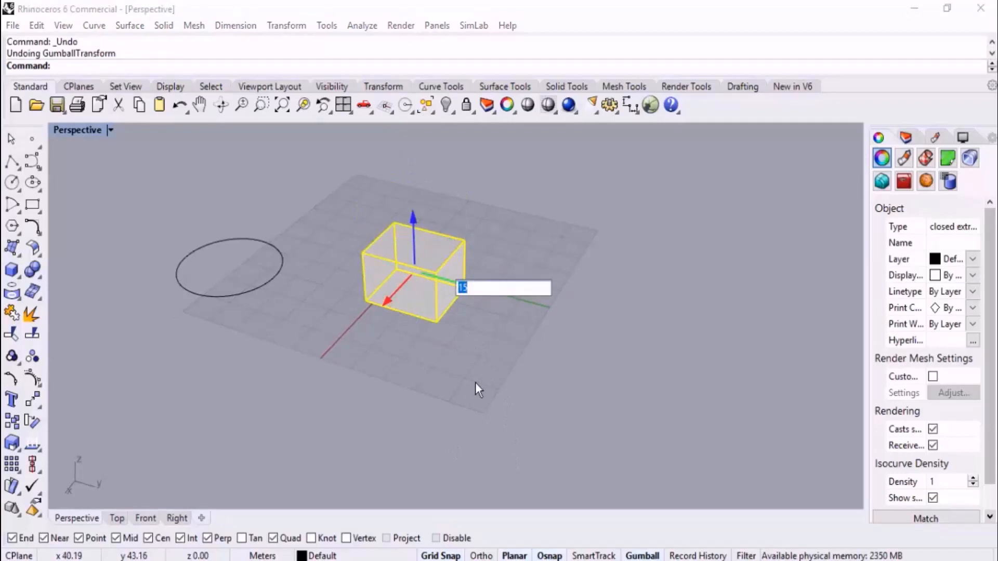
pyautogui.write('60')
pyautogui.press('Return')
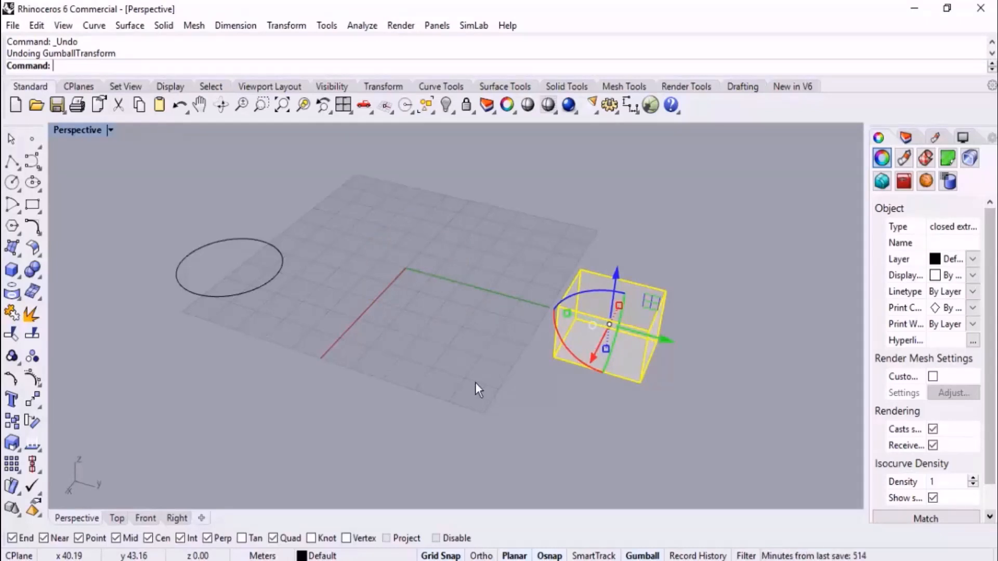
pyautogui.hotkey('ctrl', 'z')
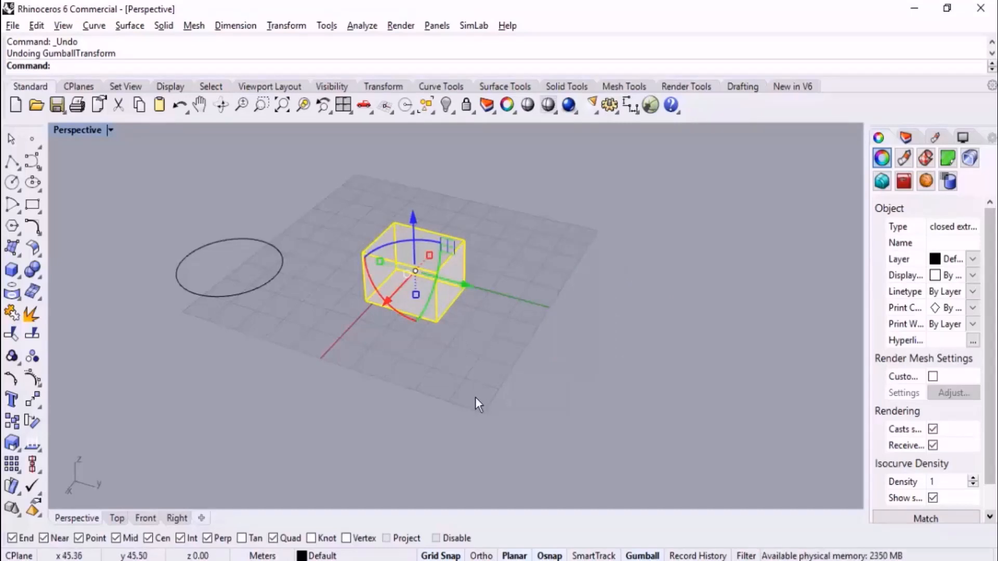
# Step: Copy the box 60 m along the Y axis with the Gumball, delete the copy, and reselect the original box
pyautogui.click(450, 283)
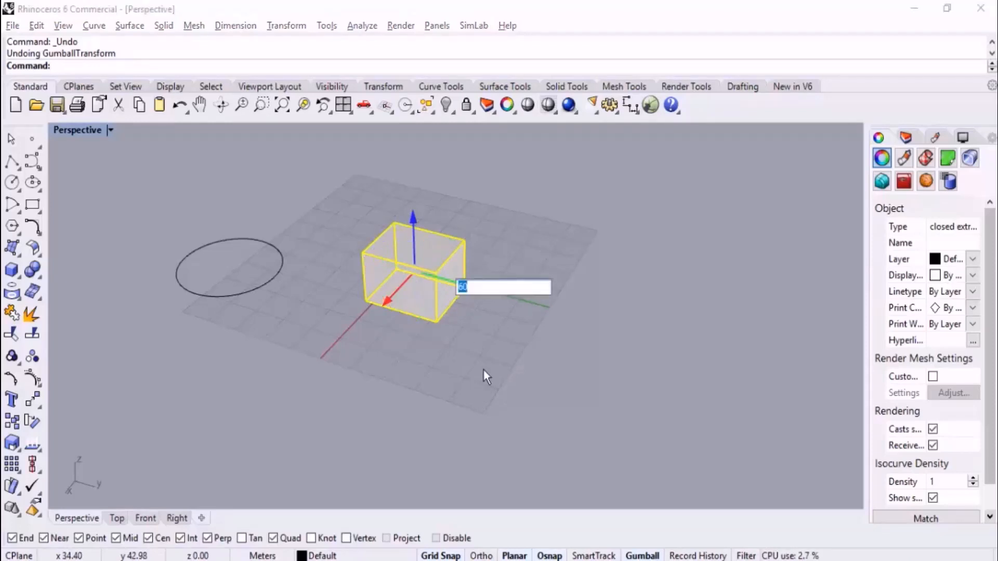
pyautogui.press('Return')
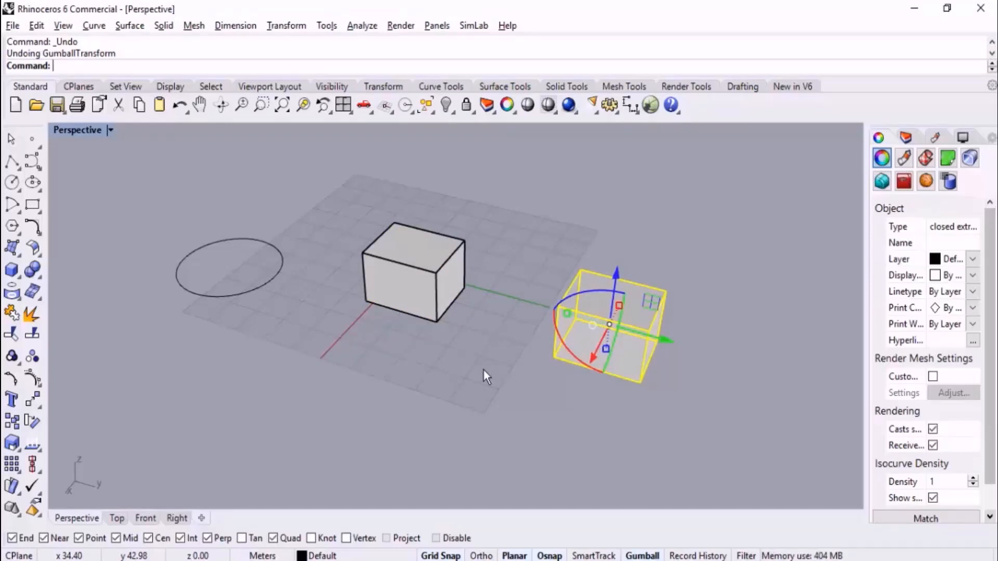
pyautogui.press('Delete')
pyautogui.click(406, 266)
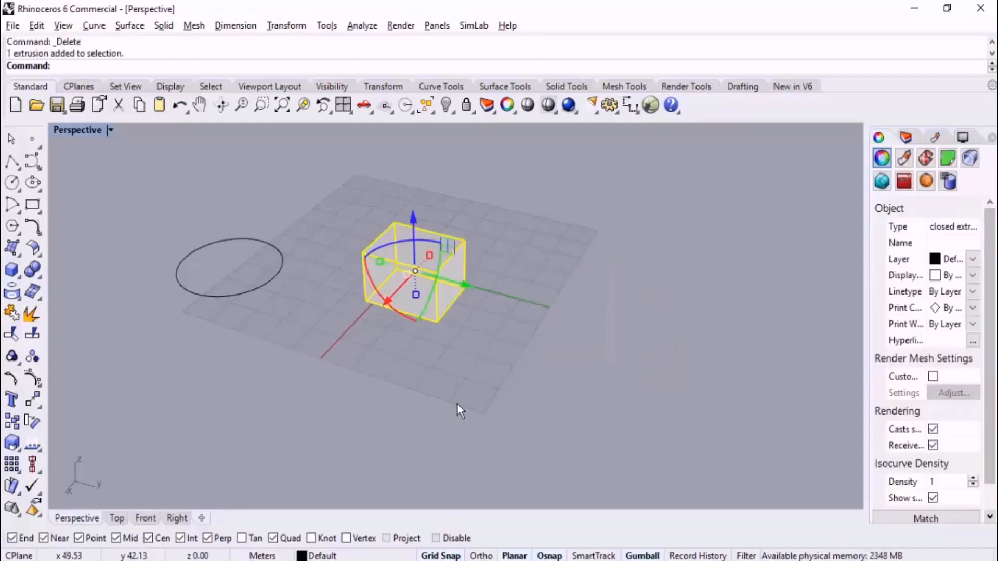
# Step: Try rotating the selected box with the Gumball's red and blue rotation arcs
pyautogui.moveTo(457, 404); pyautogui.dragTo(464, 323, button='right')
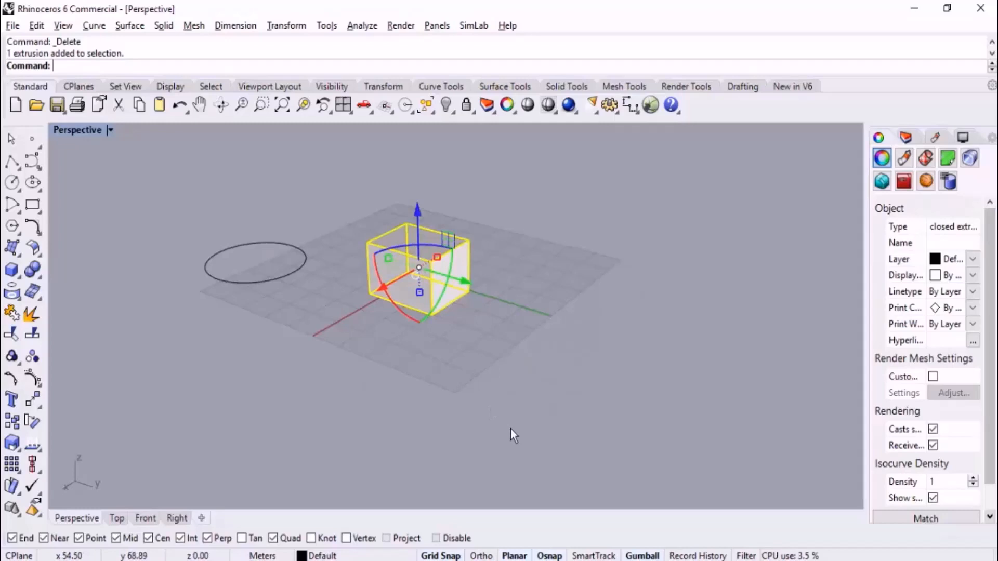
pyautogui.moveTo(511, 428); pyautogui.dragTo(506, 306, button='right')
pyautogui.scroll(3, 506, 306)
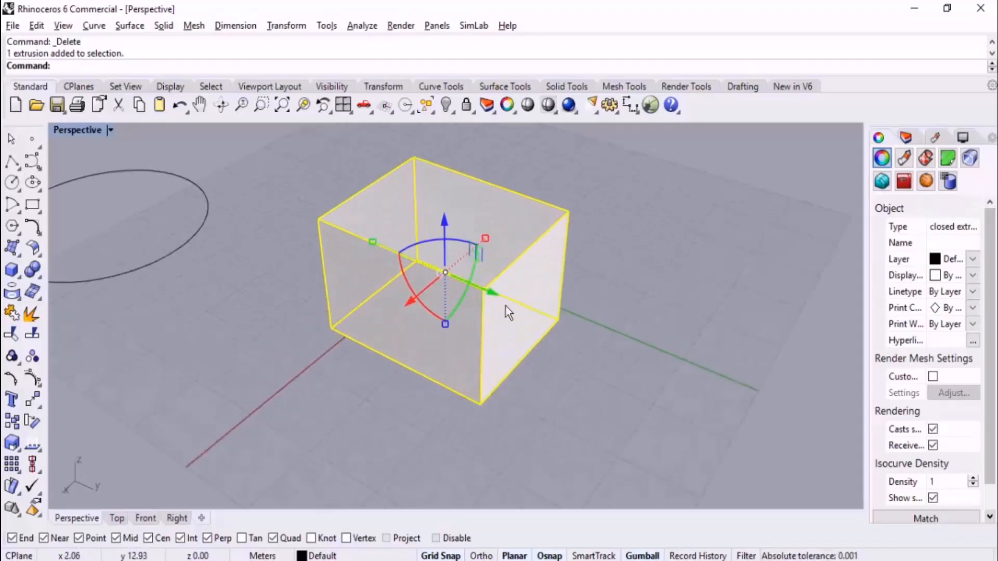
pyautogui.scroll(-3, 506, 306)
pyautogui.moveTo(444, 260)
pyautogui.mouseDown()
pyautogui.moveTo(500, 259)
pyautogui.moveTo(413, 265)
pyautogui.moveTo(583, 278)
pyautogui.moveTo(508, 249)
pyautogui.moveTo(399, 261)
pyautogui.moveTo(442, 263)
pyautogui.mouseUp()
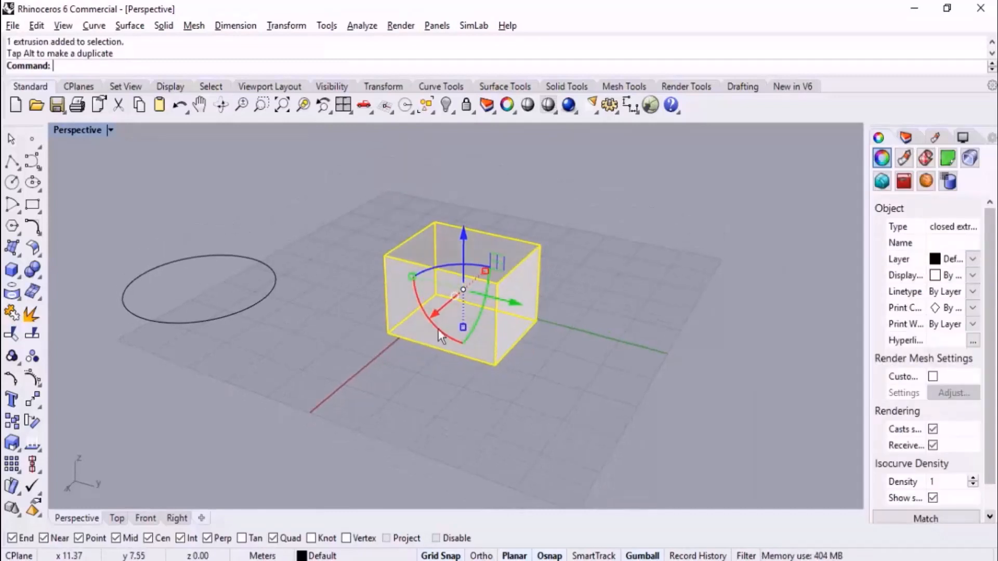
pyautogui.moveTo(454, 339)
pyautogui.mouseDown()
pyautogui.moveTo(500, 372)
pyautogui.moveTo(472, 345)
pyautogui.mouseUp()
pyautogui.moveTo(625, 335); pyautogui.dragTo(623, 296, button='right')
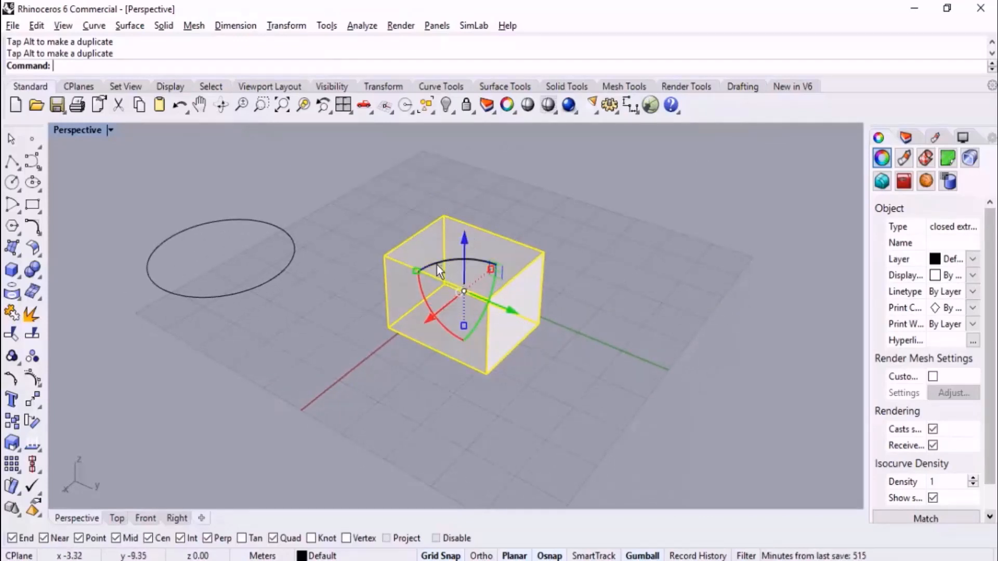
pyautogui.moveTo(438, 269); pyautogui.dragTo(498, 283)
pyautogui.moveTo(497, 284); pyautogui.dragTo(453, 357, button='right')
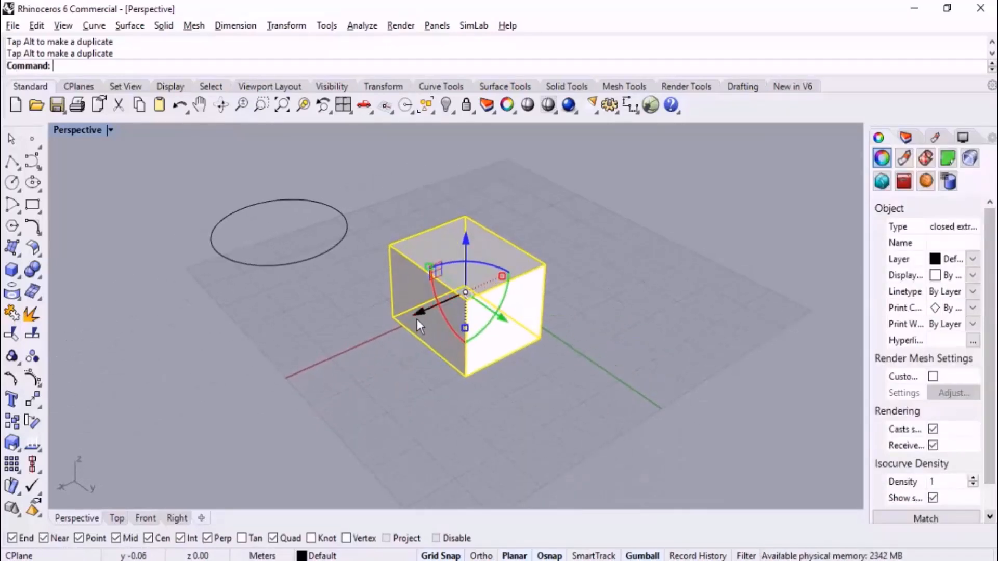
pyautogui.moveTo(383, 370); pyautogui.dragTo(428, 330, button='right')
pyautogui.moveTo(429, 330); pyautogui.dragTo(394, 277)
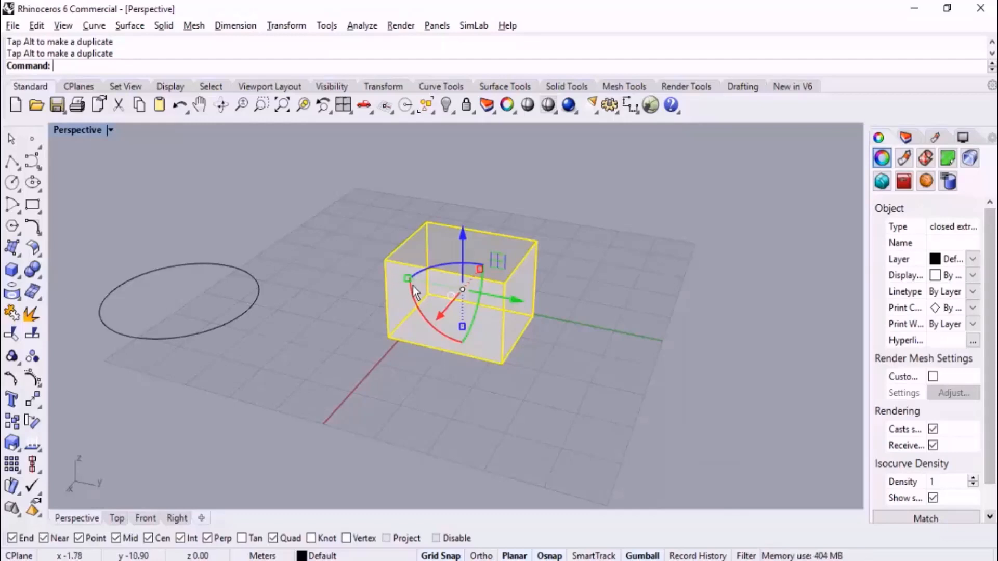
# Step: Create several rotated copies of the box around its vertical axis with the Gumball's blue arc, and undo them all
pyautogui.moveTo(438, 264); pyautogui.dragTo(479, 265)
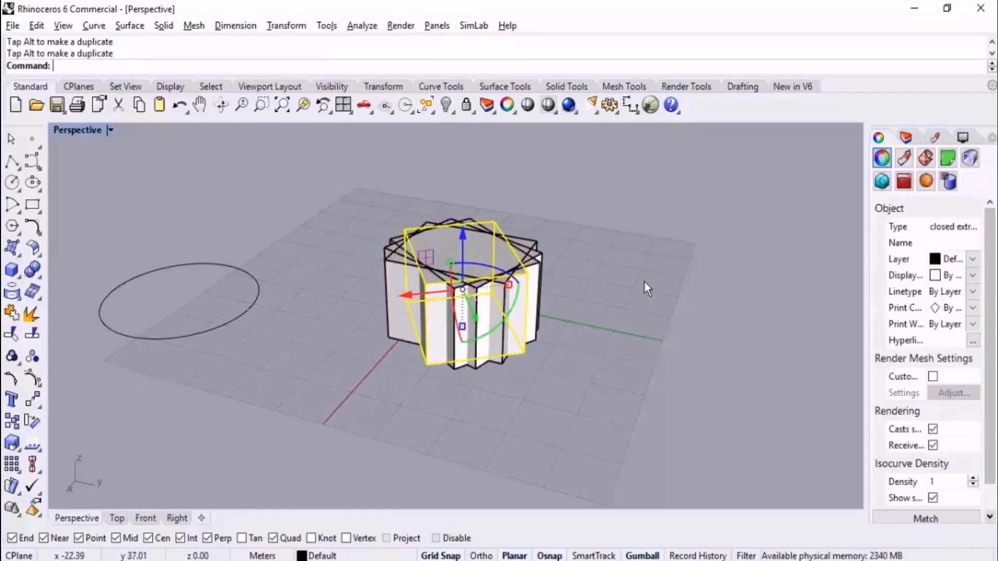
pyautogui.click(668, 283)
pyautogui.hotkey('ctrl', 'z')
pyautogui.hotkey('ctrl', 'z')
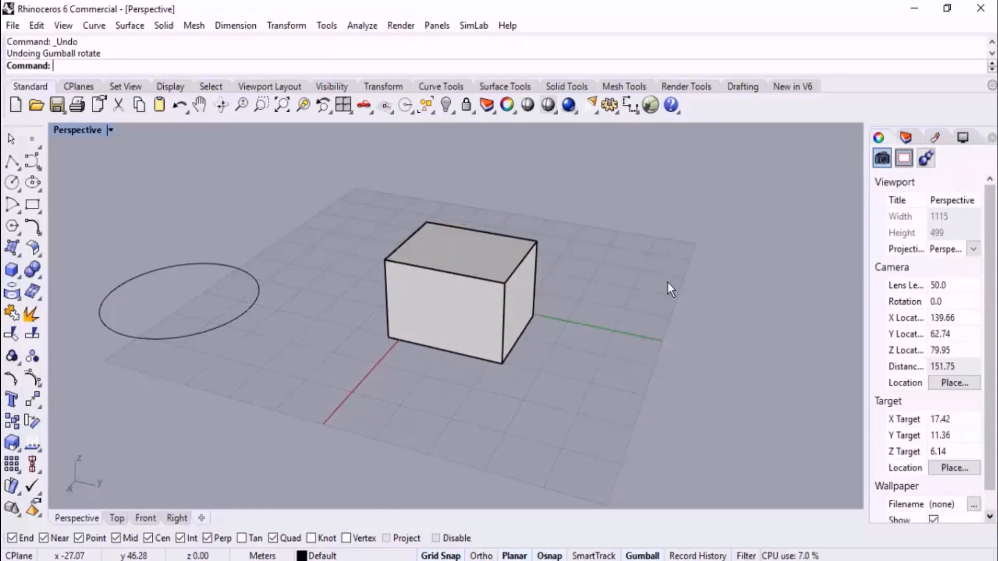
# Step: Reselect the box, rotate it exactly 20 degrees around the Z axis with the Gumball, and undo the rotation
pyautogui.click(475, 248)
pyautogui.scroll(2, 475, 247)
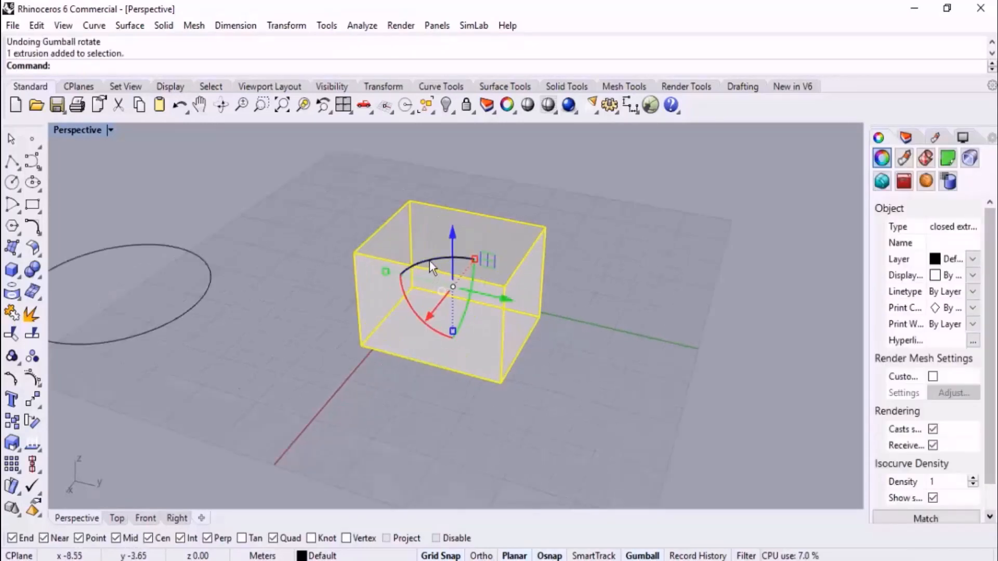
pyautogui.click(505, 300)
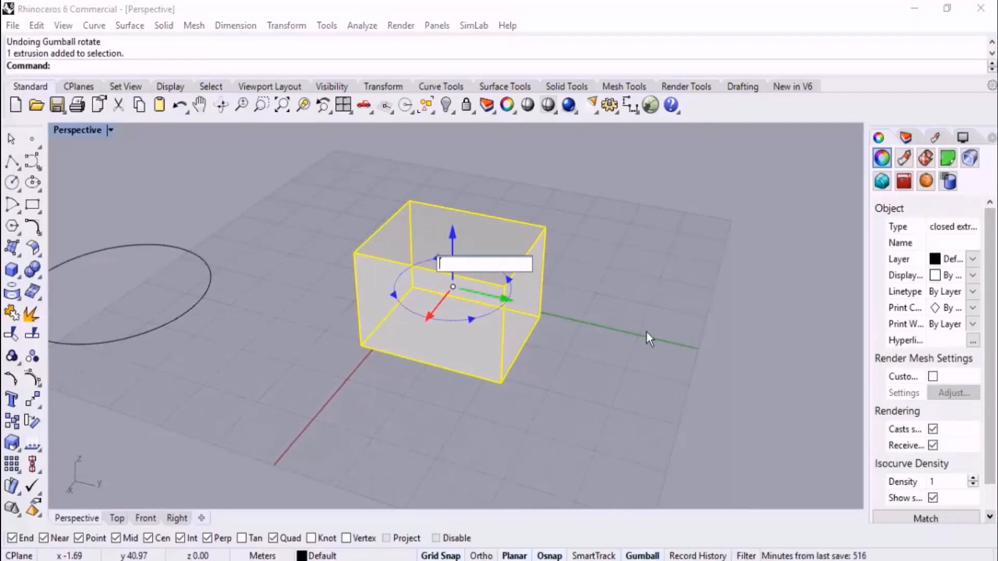
pyautogui.moveTo(373, 251); pyautogui.dragTo(354, 285, button='right')
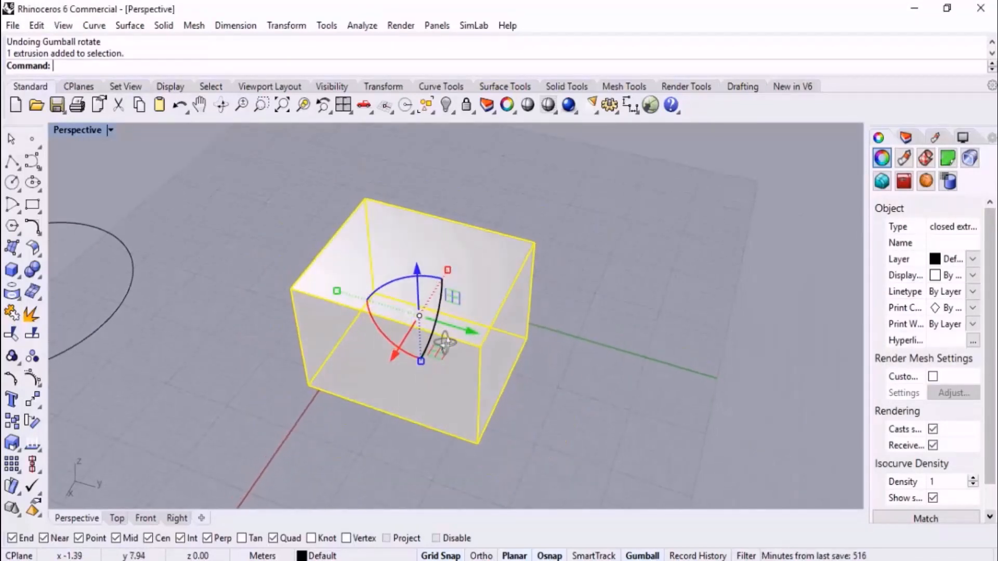
pyautogui.click(382, 287)
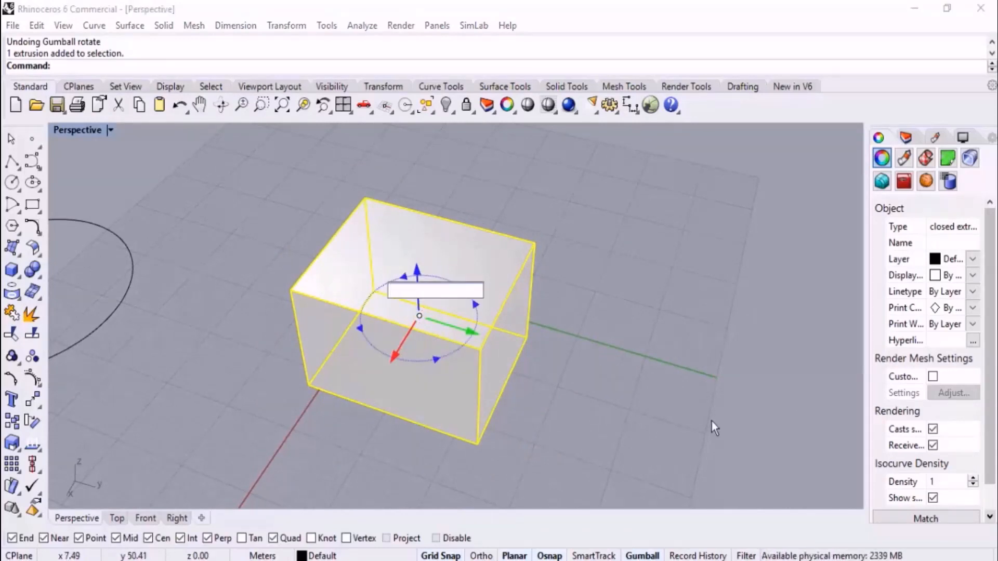
pyautogui.press('Escape')
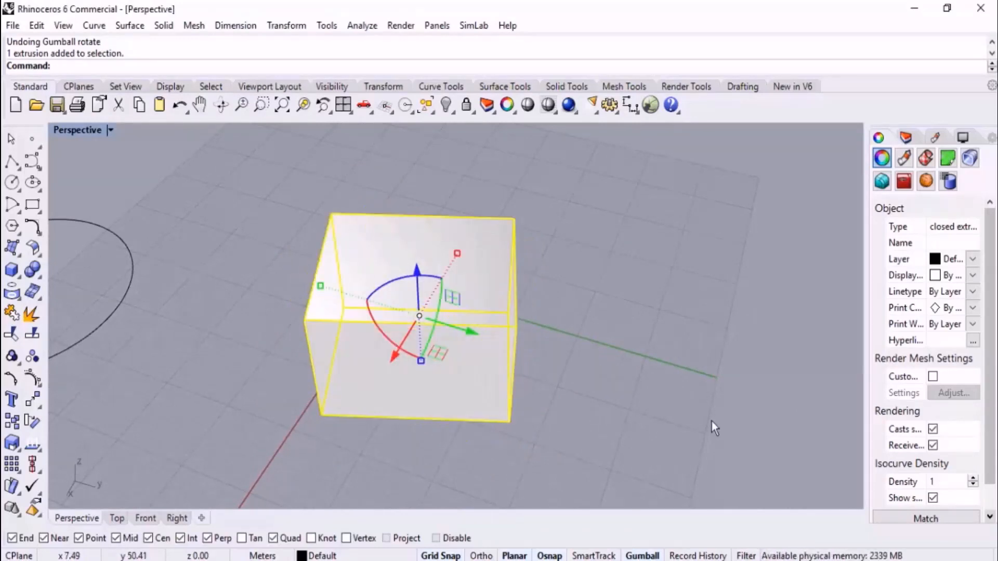
pyautogui.hotkey('ctrl', 'z')
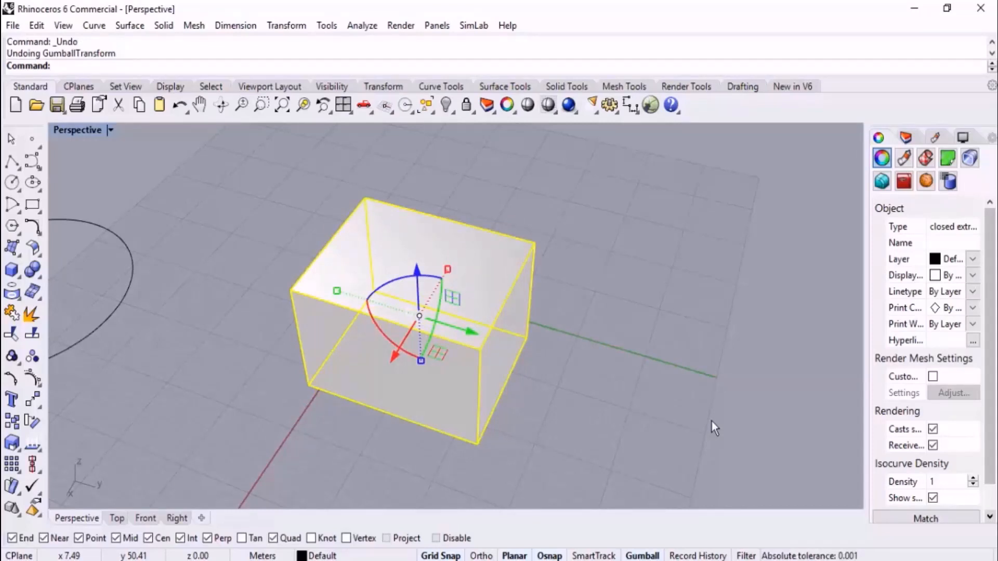
# Step: Rotate the box exactly -20 degrees around the Gumball's Z axis
pyautogui.click(399, 284)
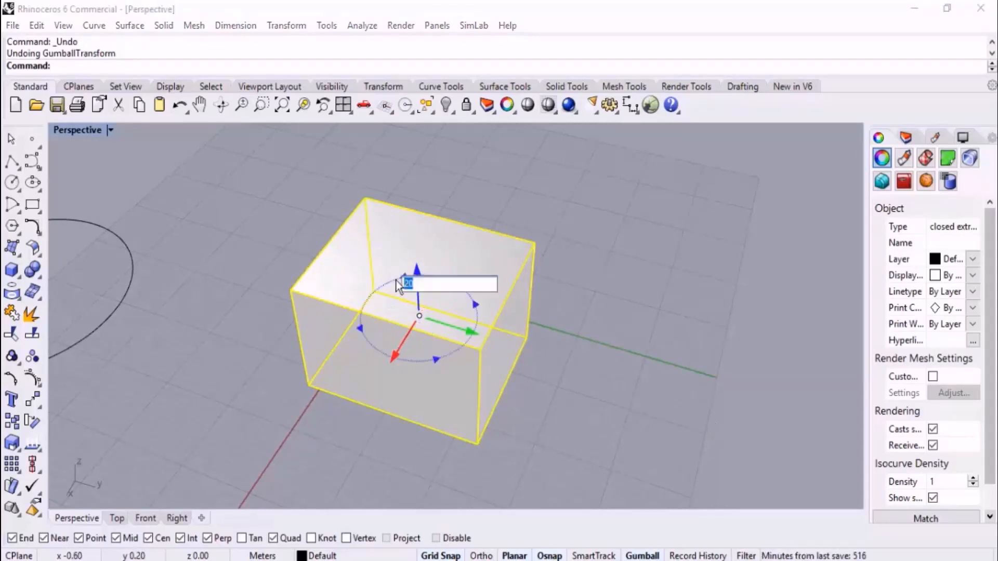
pyautogui.write('-20')
pyautogui.press('Return')
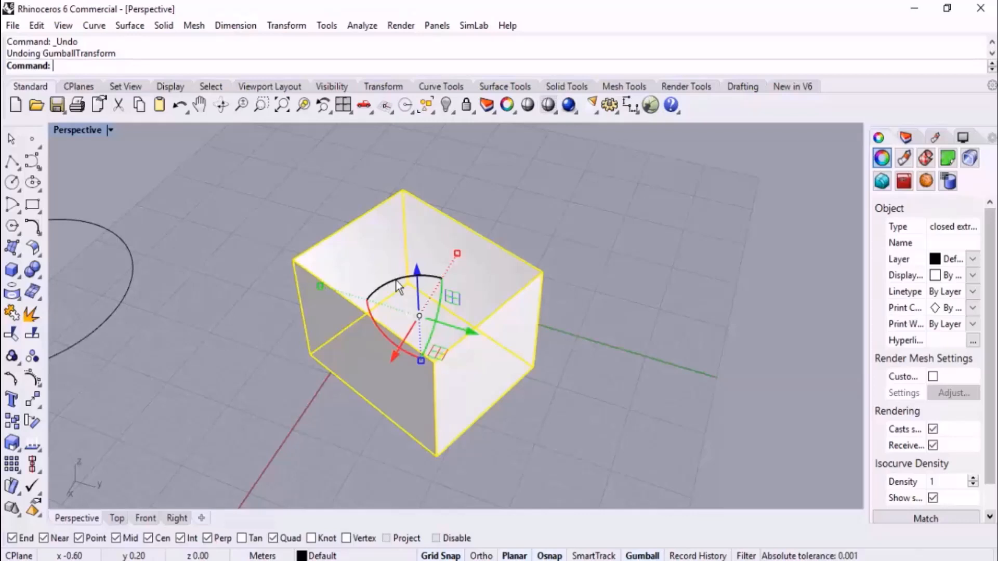
# Step: Try rotating the box around the Z axis in 90-degree increments with Ortho turned on, and turn Ortho off
pyautogui.moveTo(416, 333); pyautogui.dragTo(455, 364, button='right')
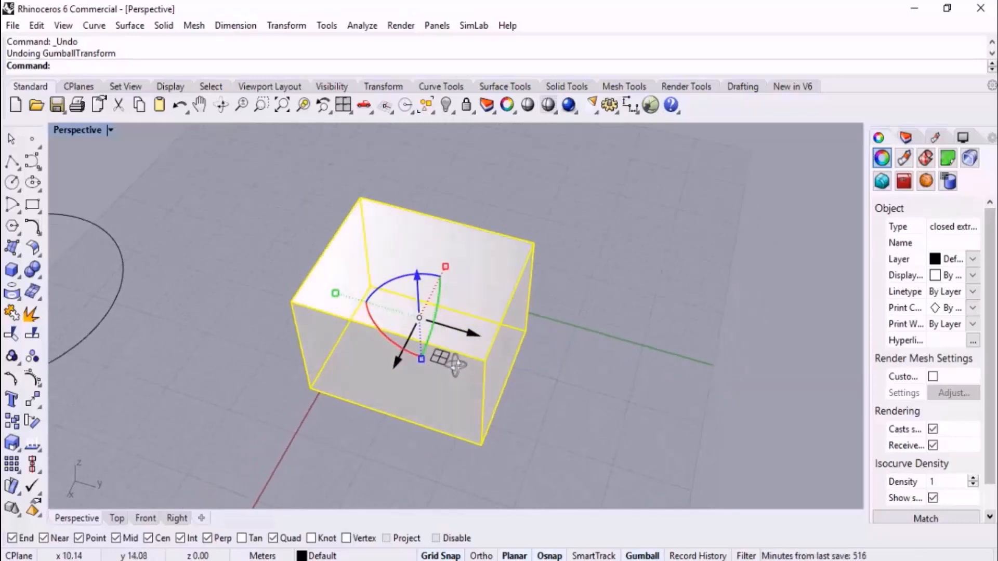
pyautogui.moveTo(444, 275); pyautogui.dragTo(507, 285)
pyautogui.press('F8')
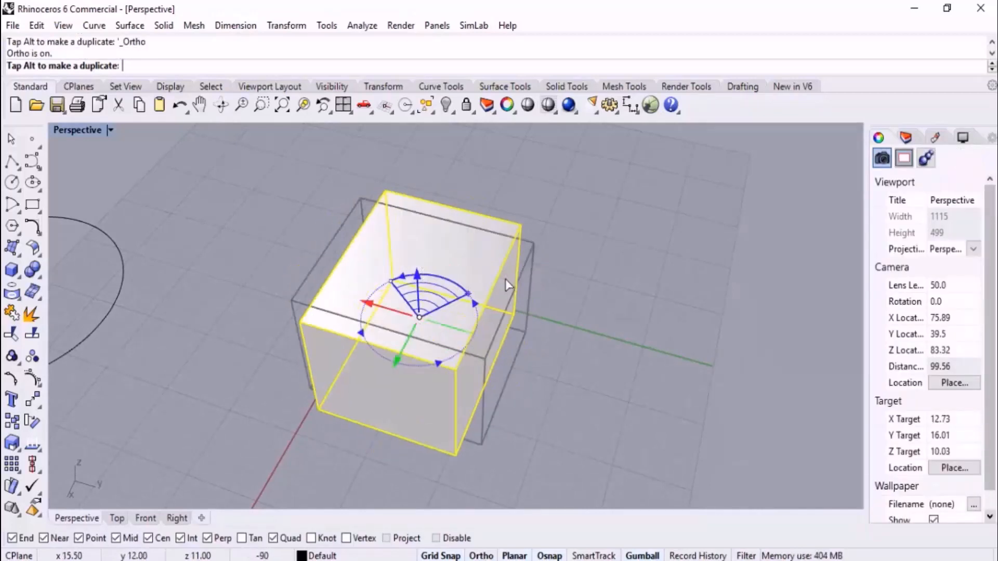
pyautogui.moveTo(563, 344); pyautogui.dragTo(285, 243)
pyautogui.press('F8')
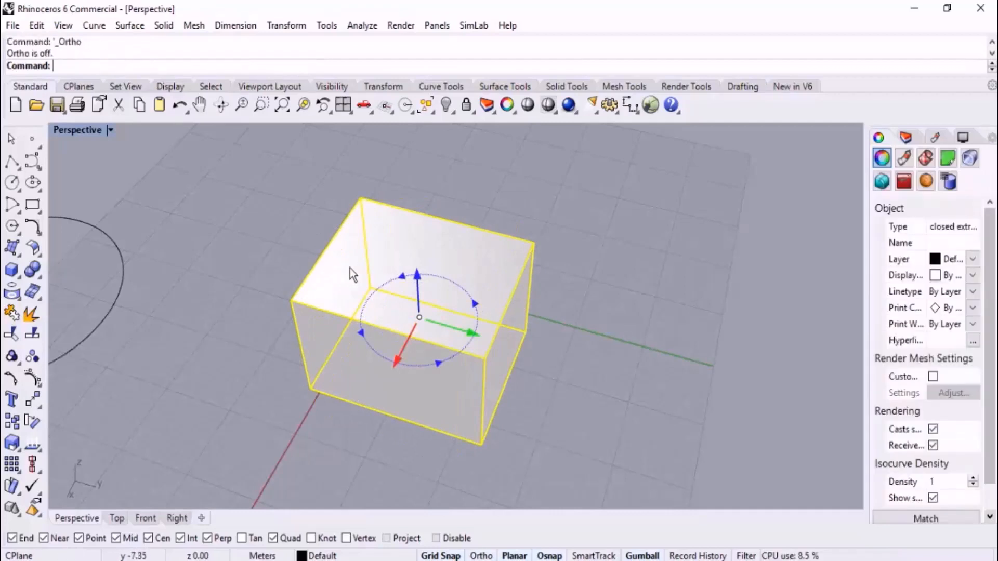
# Step: Create three duplicates of the box, each rotated a further -20 degrees about the vertical axis with the gumball
pyautogui.moveTo(382, 288); pyautogui.dragTo(305, 263)
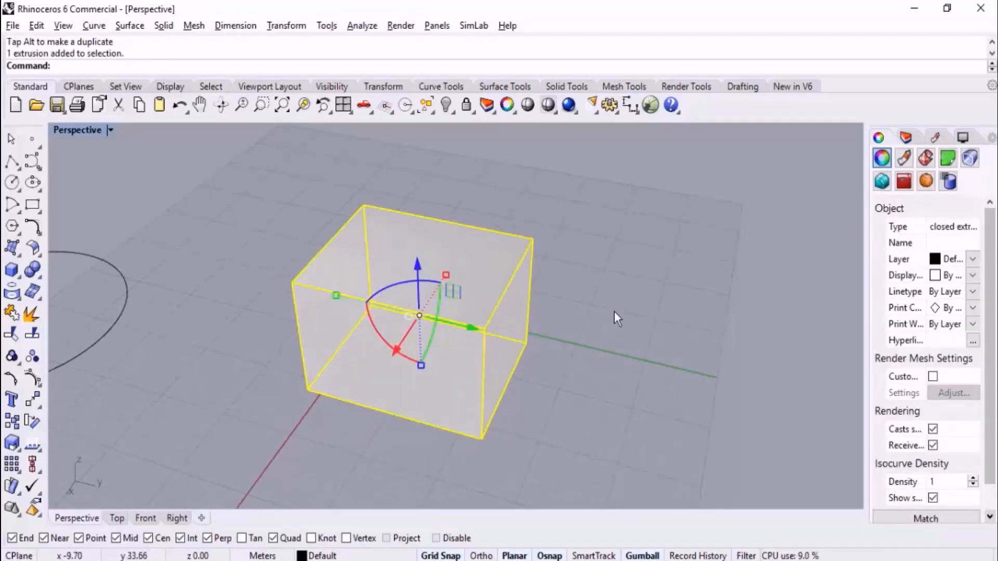
pyautogui.click(385, 286)
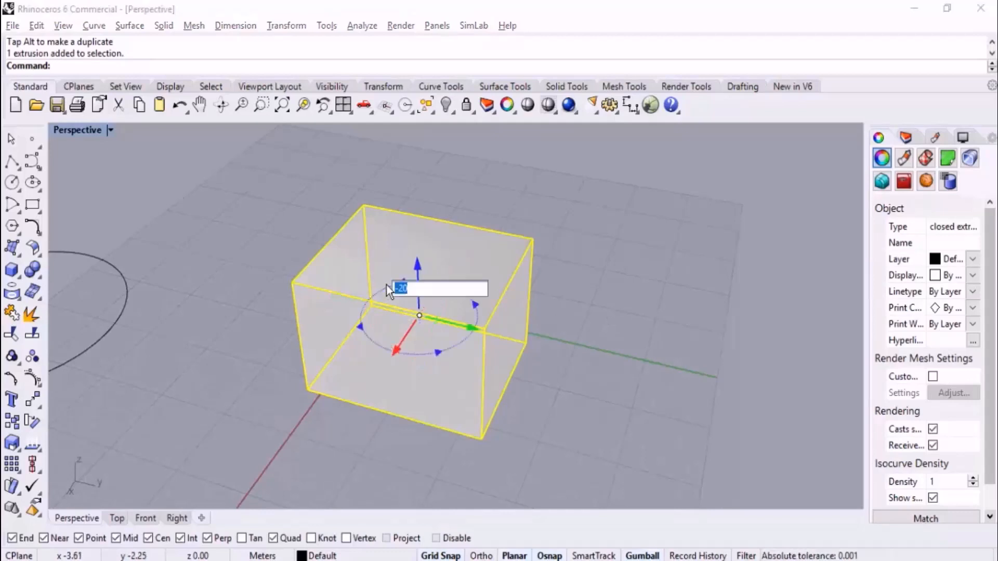
pyautogui.press('Return')
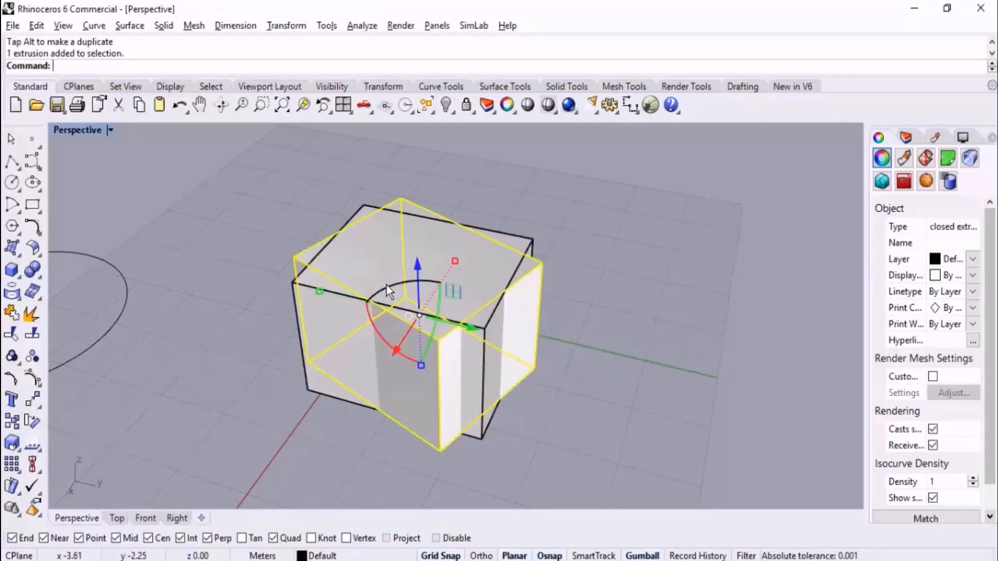
pyautogui.click(386, 285)
pyautogui.press('Return')
pyautogui.click(385, 285)
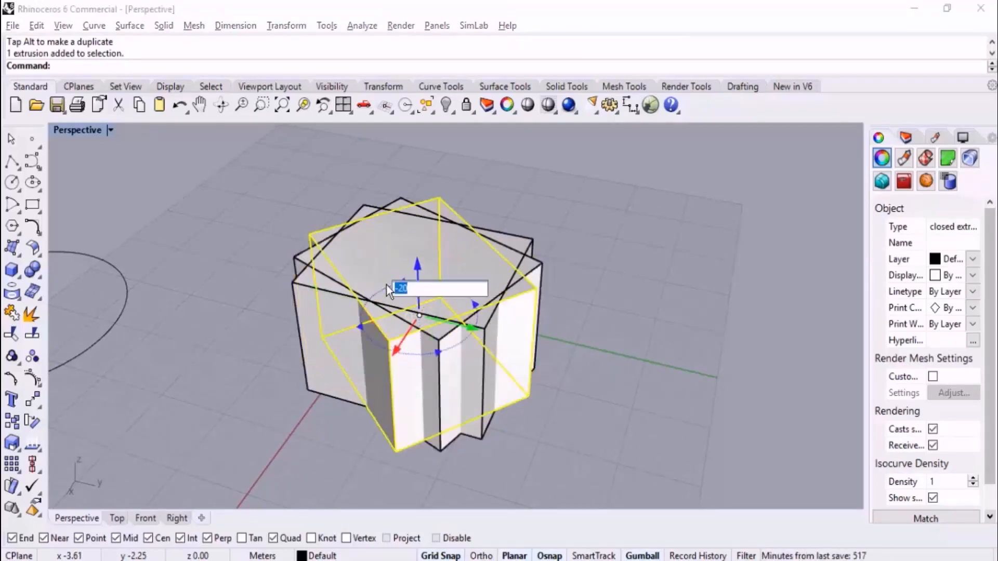
pyautogui.press('Return')
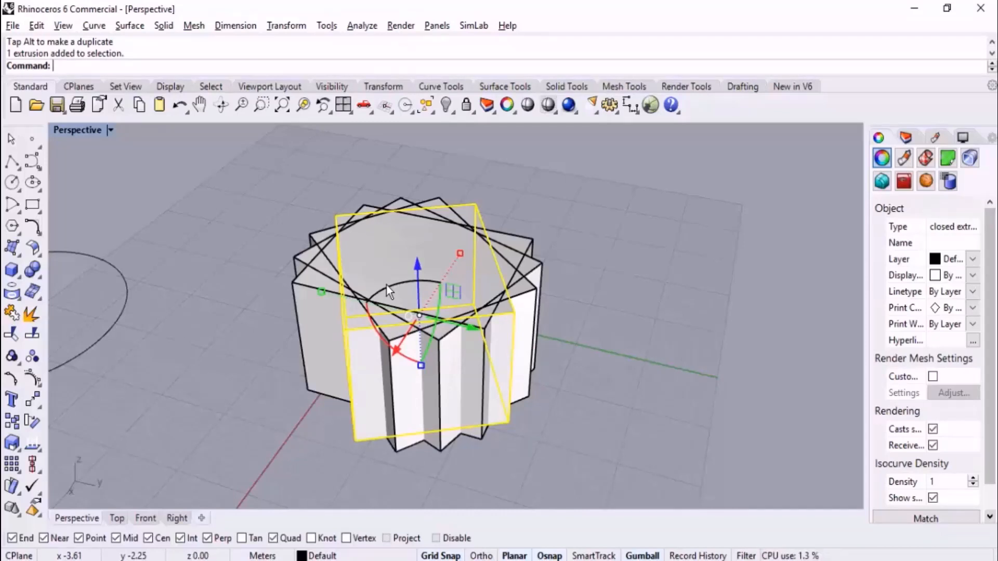
# Step: Undo the three rotated duplicates of the box
pyautogui.hotkey('ctrl', 'z')
pyautogui.hotkey('ctrl', 'z')
pyautogui.hotkey('ctrl', 'z')
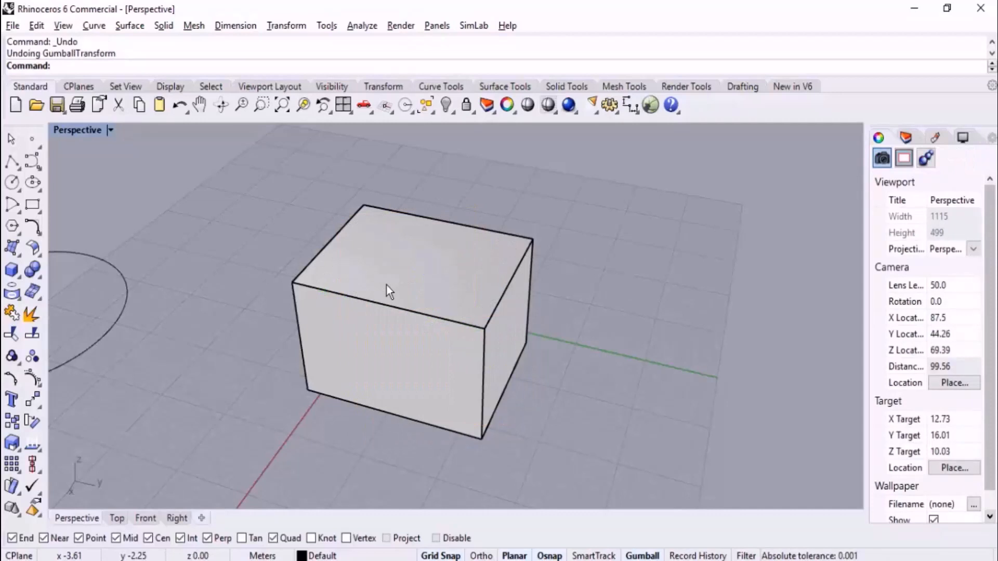
# Step: Stretch the box along the Y axis and then along the X axis with the gumball scale handles
pyautogui.click(385, 285)
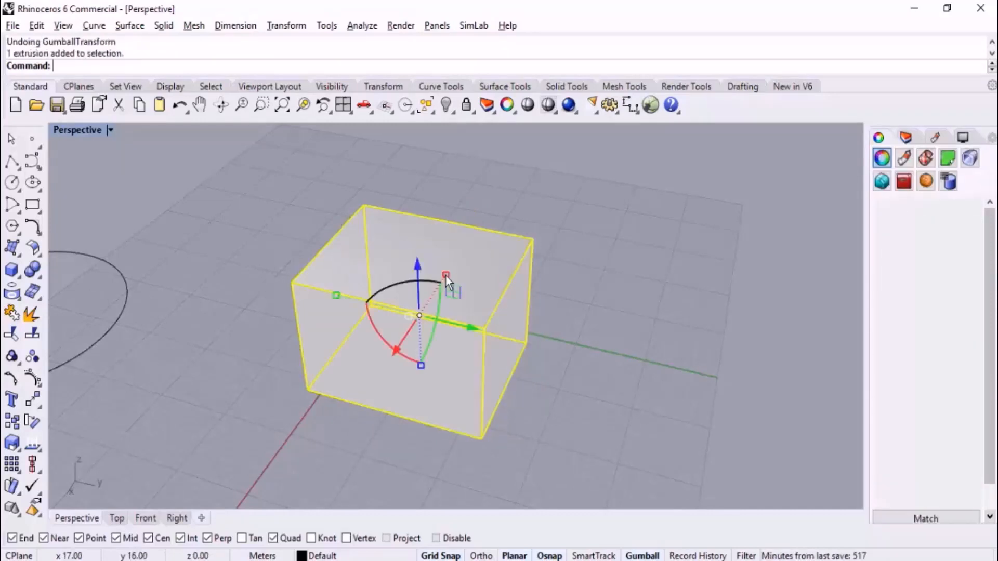
pyautogui.moveTo(445, 275); pyautogui.dragTo(460, 368, button='right')
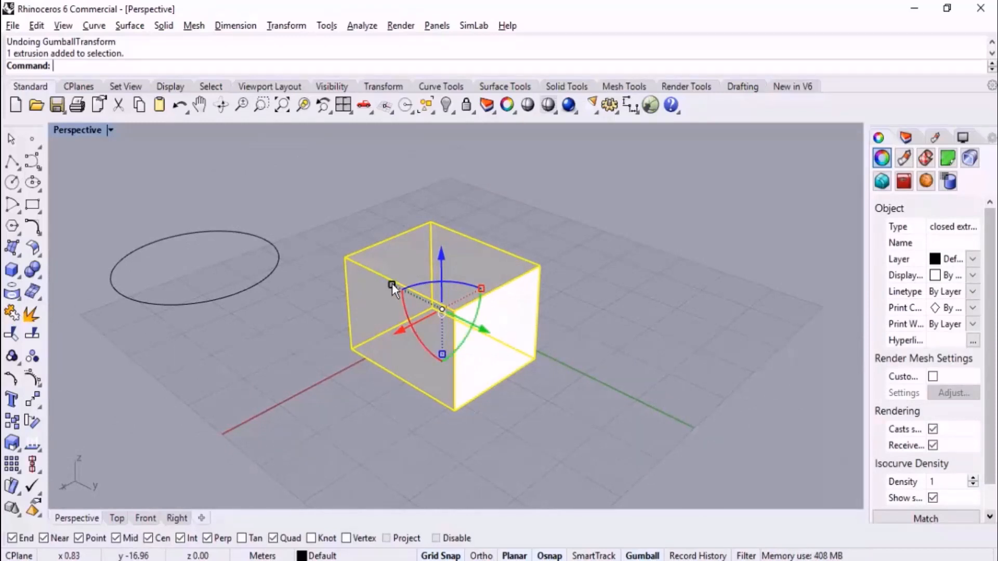
pyautogui.moveTo(482, 291); pyautogui.dragTo(395, 328, button='right')
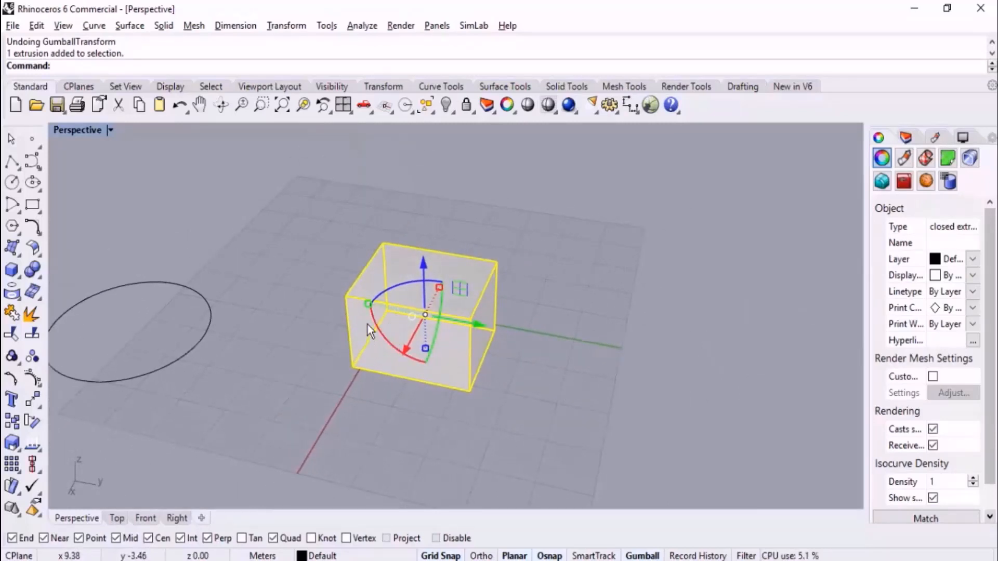
pyautogui.moveTo(367, 305); pyautogui.dragTo(338, 299)
pyautogui.moveTo(536, 354); pyautogui.dragTo(475, 305, button='right')
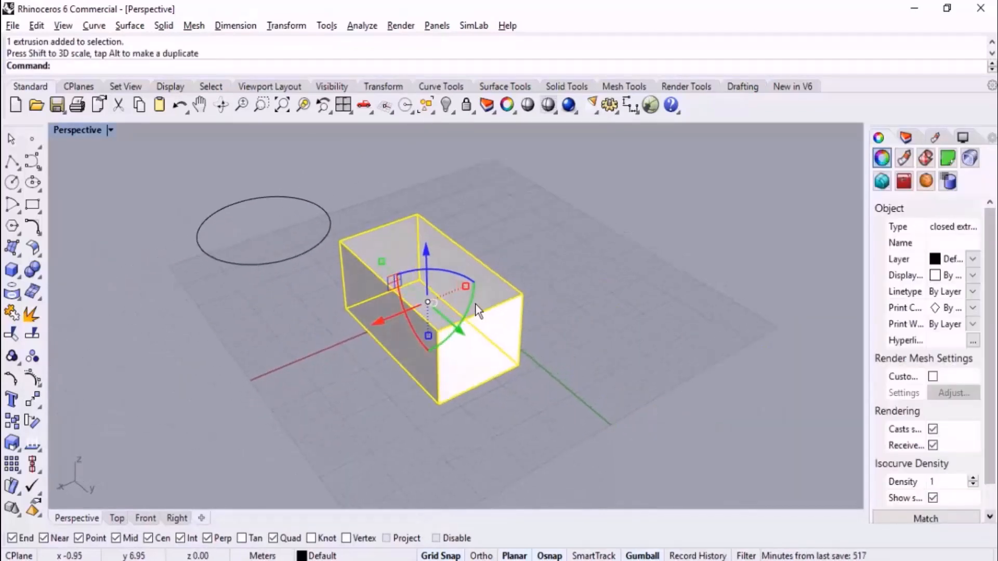
pyautogui.moveTo(467, 288); pyautogui.dragTo(517, 279)
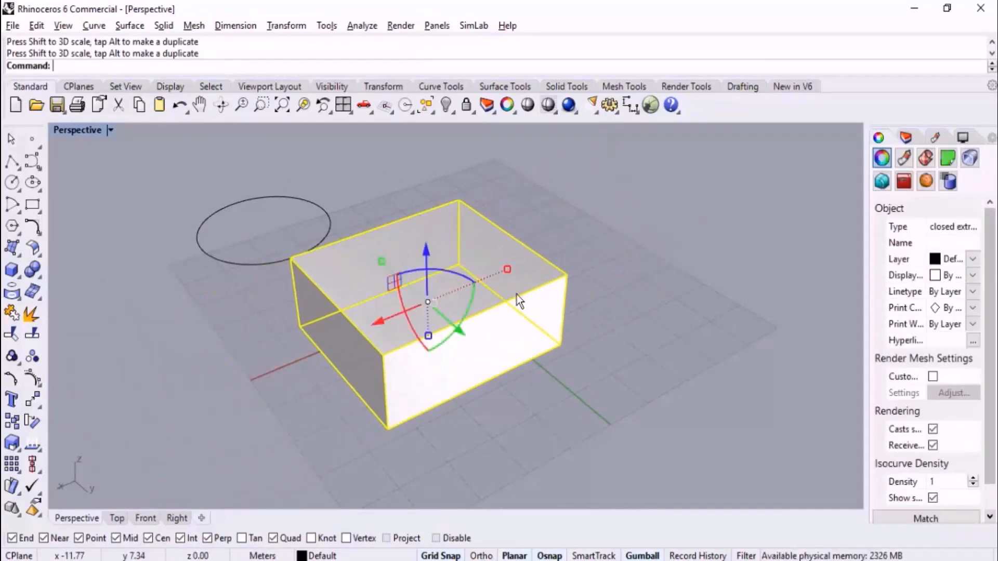
# Step: Undo the one-directional stretching and scale the box up slightly in all three directions with the gumball
pyautogui.moveTo(496, 331); pyautogui.dragTo(696, 329, button='right')
pyautogui.hotkey('ctrl', 'z')
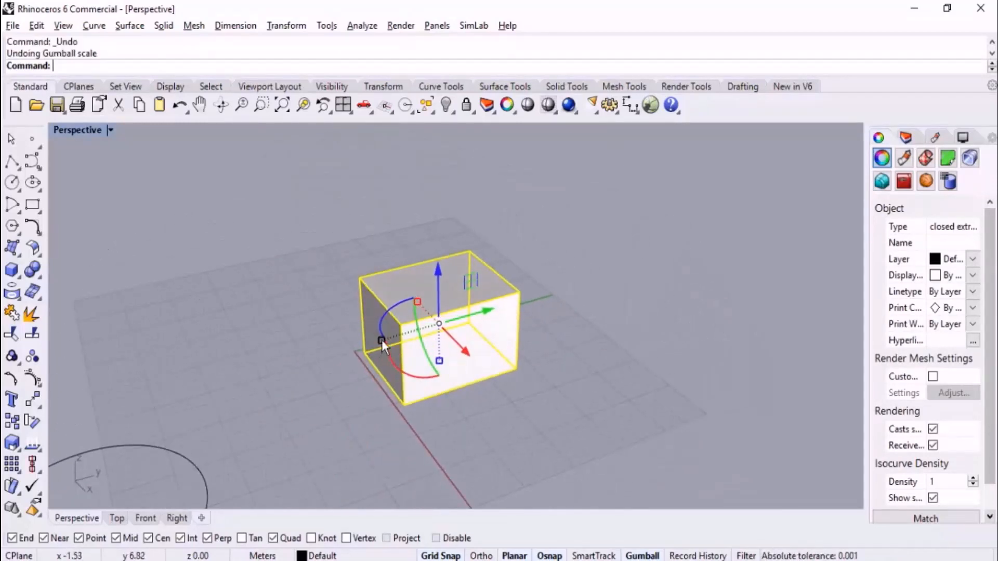
pyautogui.moveTo(382, 339)
pyautogui.mouseDown()
pyautogui.moveTo(238, 373)
pyautogui.moveTo(375, 343)
pyautogui.mouseUp()
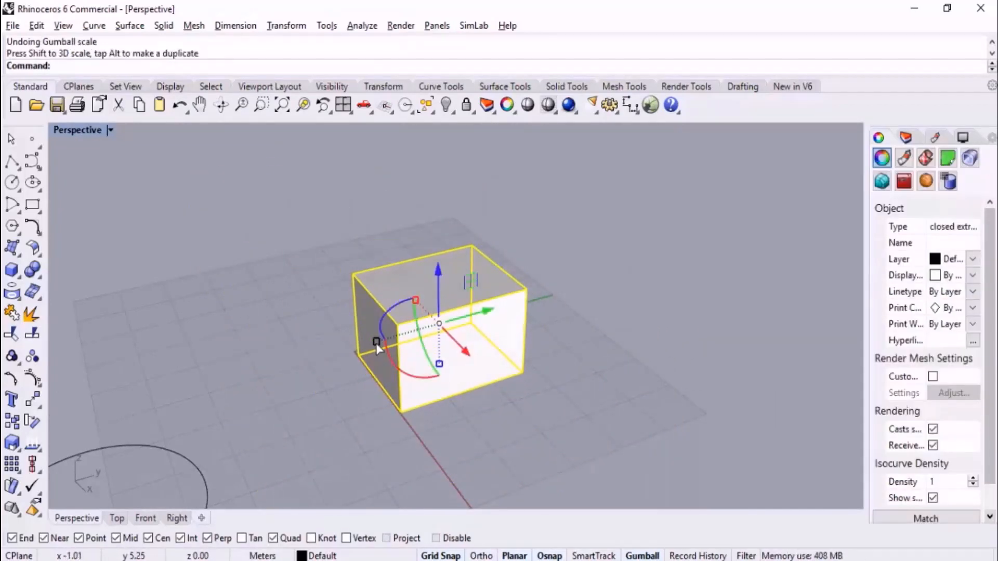
pyautogui.scroll(-3, 477, 305)
pyautogui.click(166, 301)
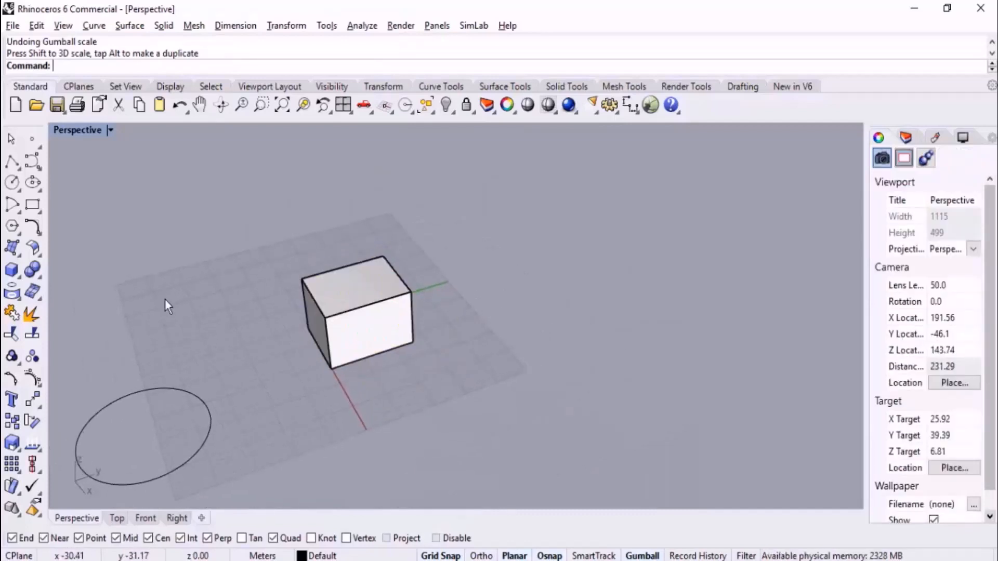
# Step: Scale the circle with the gumball, first narrowing it along the X axis and then enlarging it
pyautogui.scroll(-4, 449, 316)
pyautogui.scroll(5, 419, 306)
pyautogui.click(342, 373)
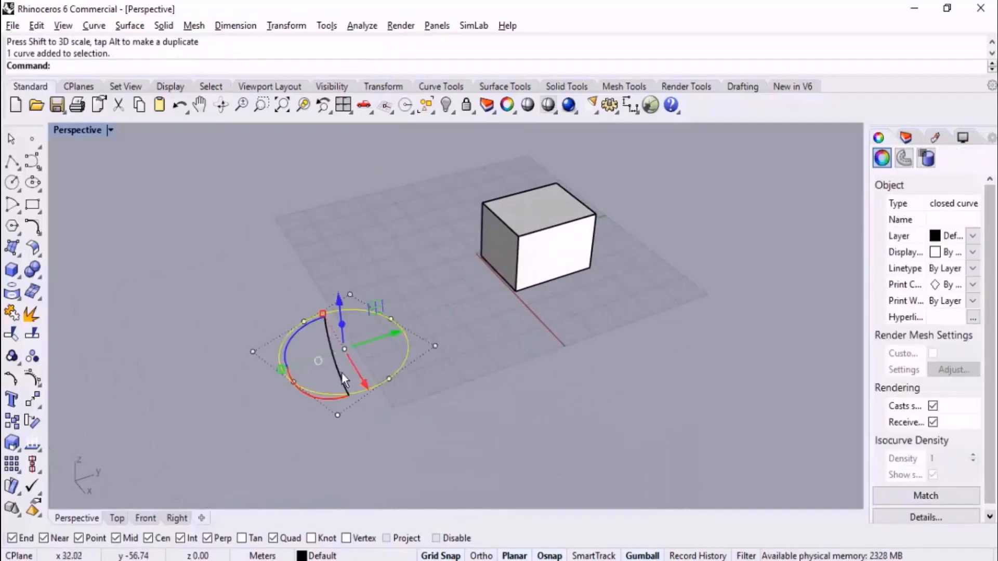
pyautogui.scroll(2, 329, 411)
pyautogui.scroll(-3, 329, 410)
pyautogui.click(591, 200)
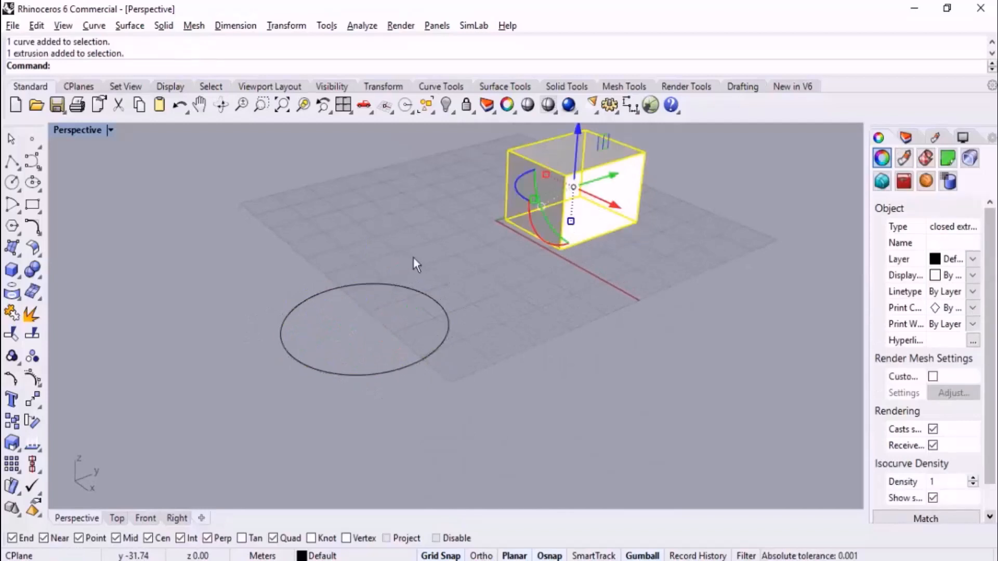
pyautogui.click(395, 286)
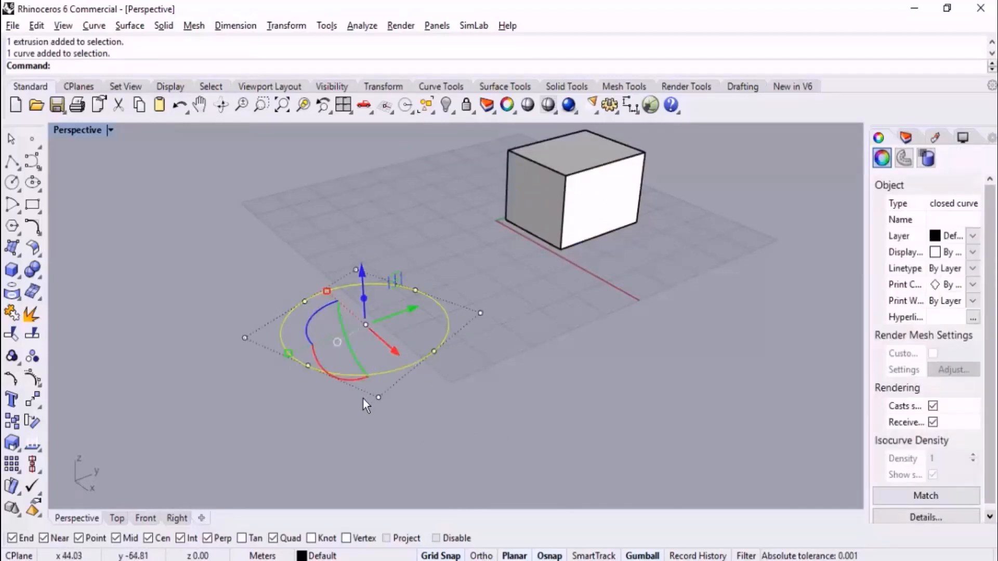
pyautogui.moveTo(326, 291)
pyautogui.mouseDown()
pyautogui.moveTo(273, 254)
pyautogui.moveTo(330, 308)
pyautogui.moveTo(337, 302)
pyautogui.mouseUp()
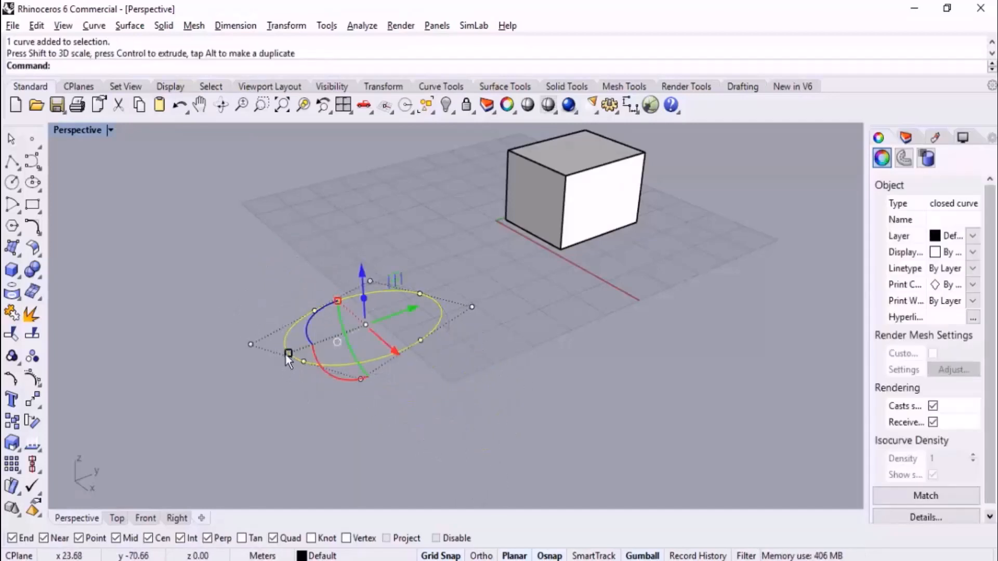
pyautogui.moveTo(286, 354)
pyautogui.mouseDown()
pyautogui.moveTo(213, 376)
pyautogui.moveTo(307, 334)
pyautogui.moveTo(229, 389)
pyautogui.moveTo(333, 342)
pyautogui.moveTo(279, 357)
pyautogui.mouseUp()
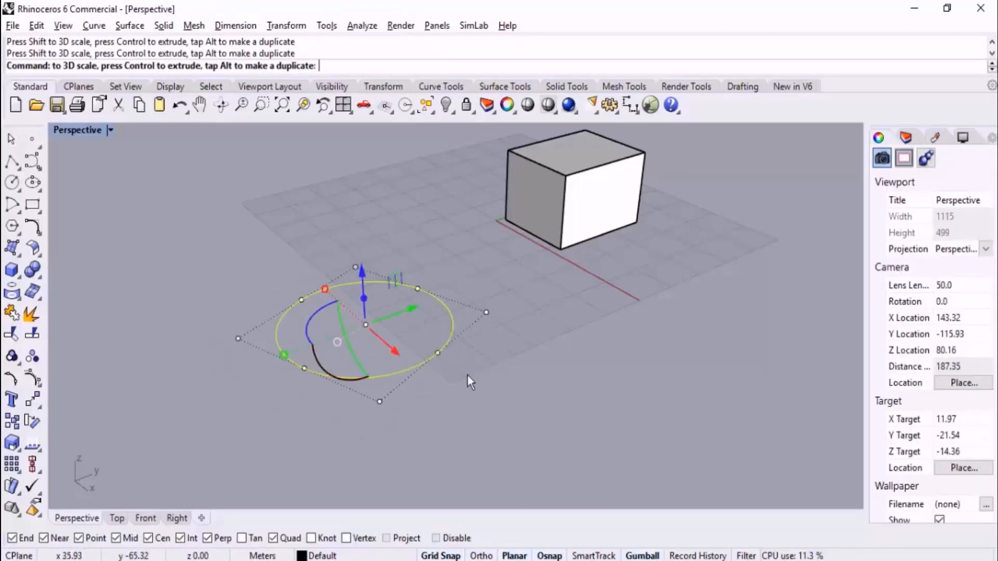
# Step: Delete the circle beside the box
pyautogui.click(506, 366)
pyautogui.click(451, 326)
pyautogui.press('Delete')
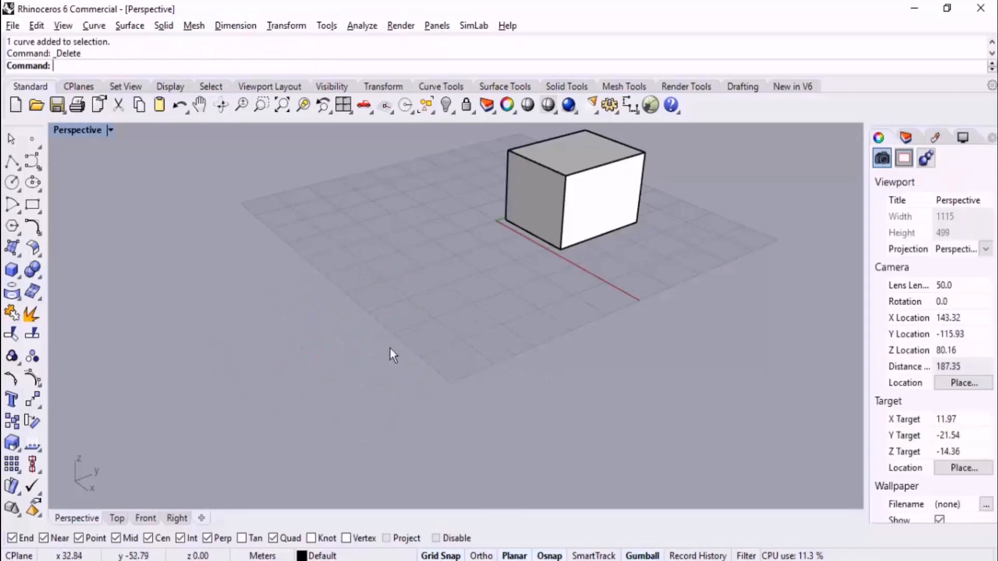
# Step: Scale the box along the vertical axis by a factor of 2 using the gumball's numeric entry
pyautogui.scroll(-4, 390, 348)
pyautogui.scroll(8, 526, 222)
pyautogui.click(535, 239)
pyautogui.moveTo(596, 302); pyautogui.dragTo(636, 281, button='right')
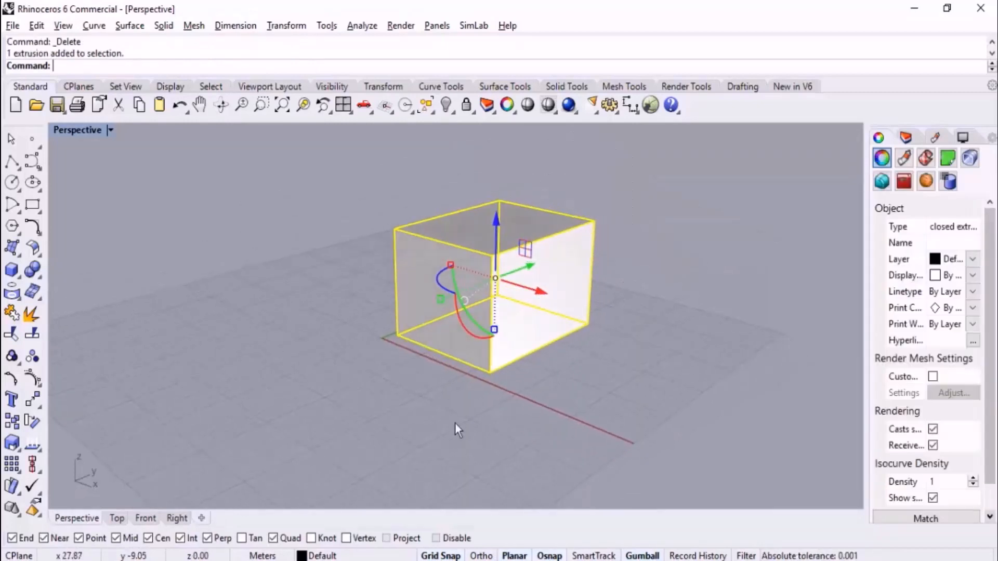
pyautogui.click(455, 424)
pyautogui.keyDown('shift'); pyautogui.moveTo(528, 286); pyautogui.dragTo(480, 347, button='right'); pyautogui.keyUp('shift')
pyautogui.click(481, 348)
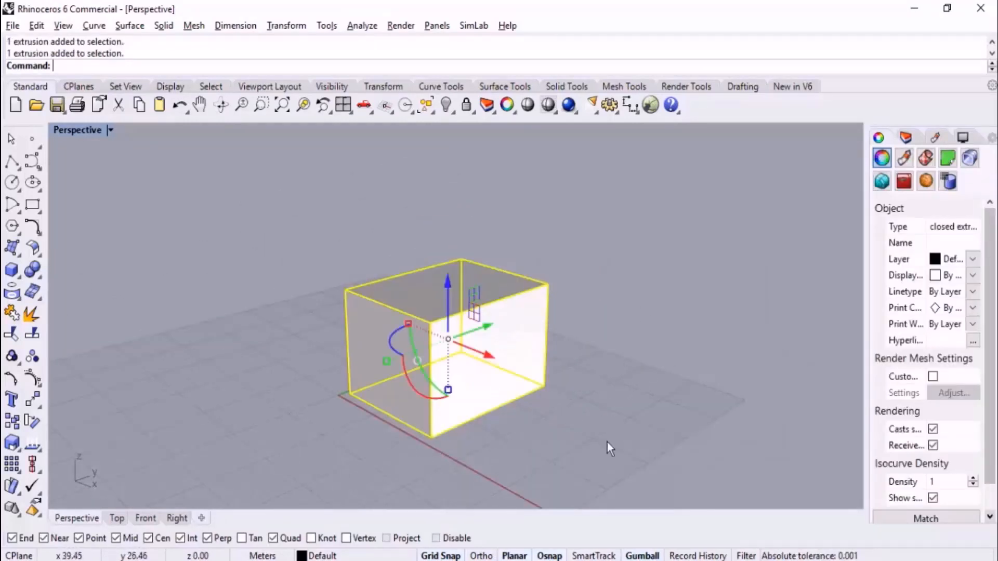
pyautogui.click(447, 389)
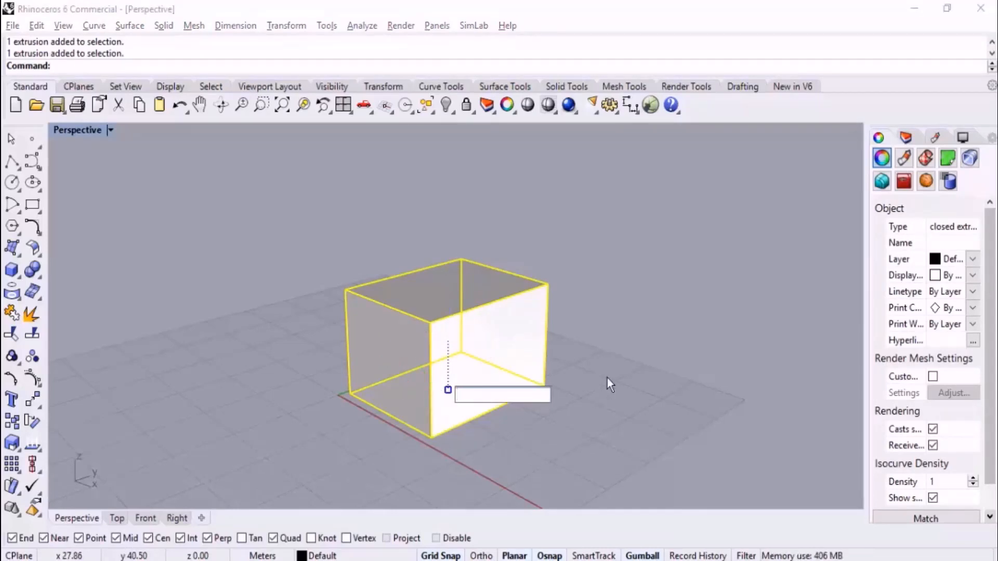
pyautogui.write('2')
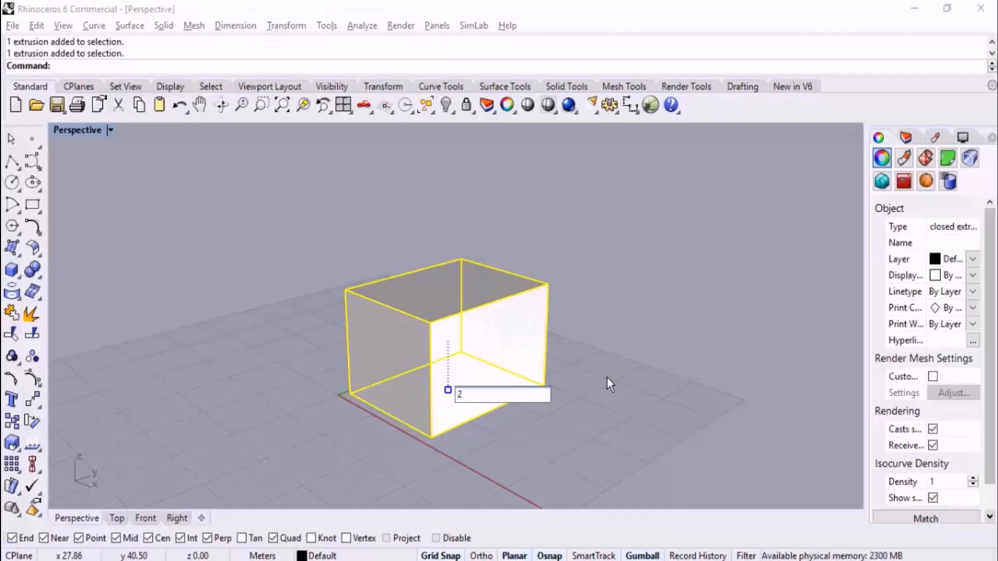
pyautogui.press('Return')
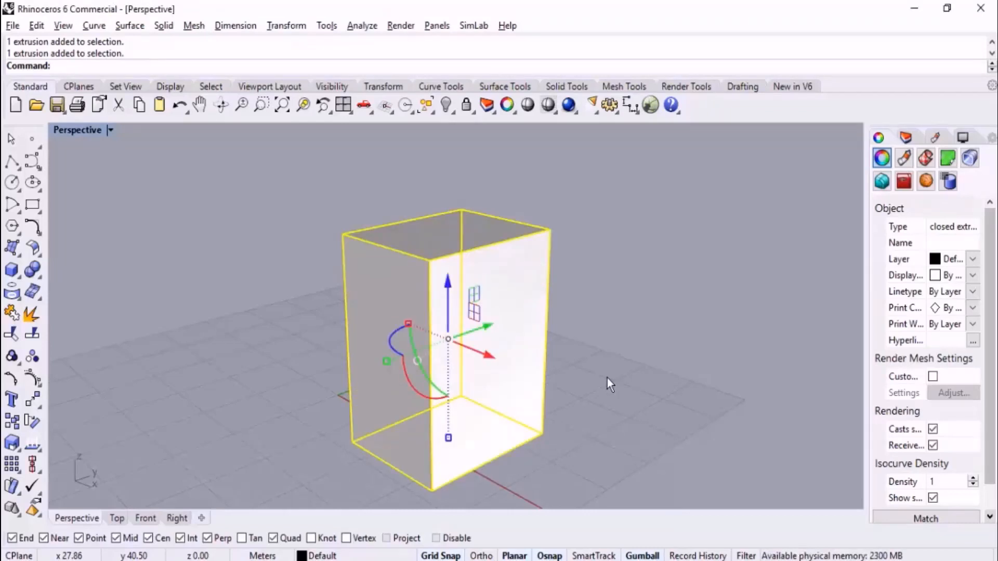
# Step: Undo the vertical scaling and scale the box along the same axis by a factor of .5
pyautogui.hotkey('ctrl', 'z')
pyautogui.click(448, 390)
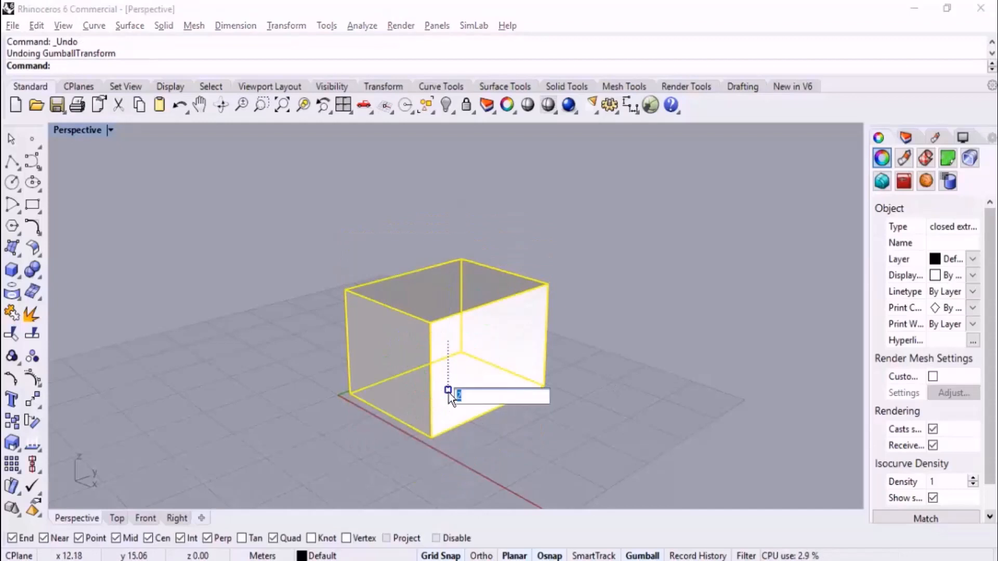
pyautogui.write('5')
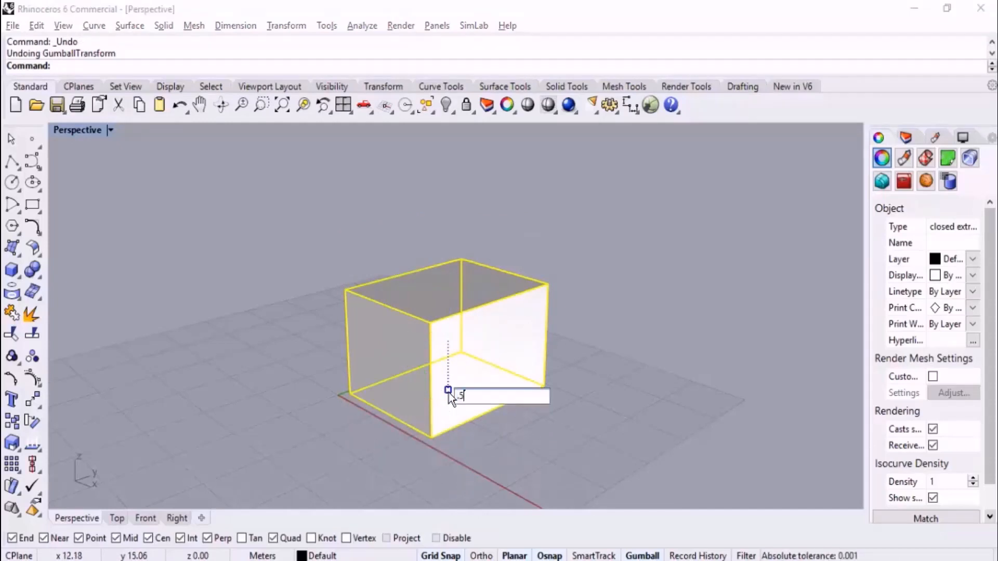
pyautogui.press('Return')
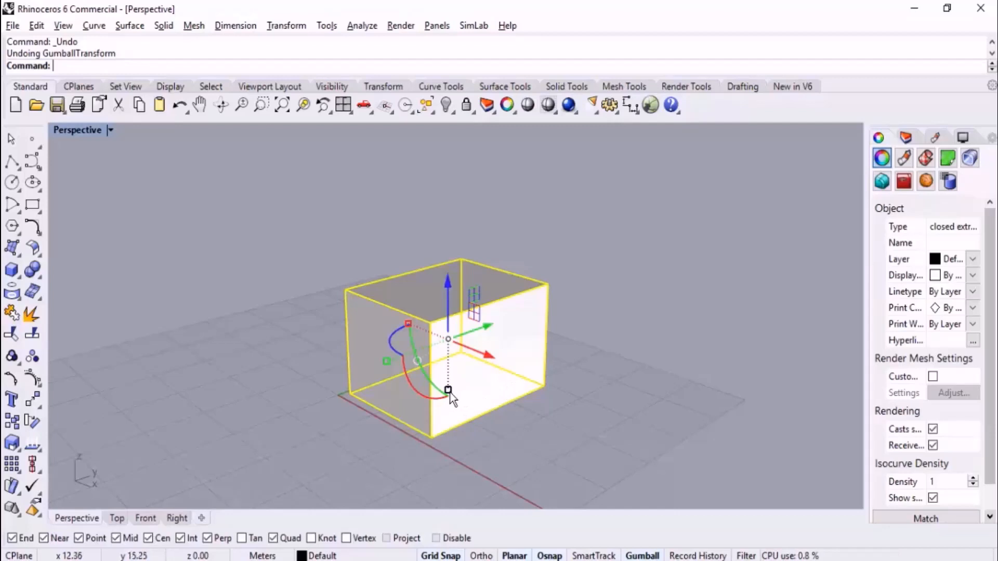
# Step: Make several progressively taller duplicates of the box by vertical gumball scaling, and scale the tallest one's height by 0.5
pyautogui.moveTo(450, 398); pyautogui.dragTo(449, 460)
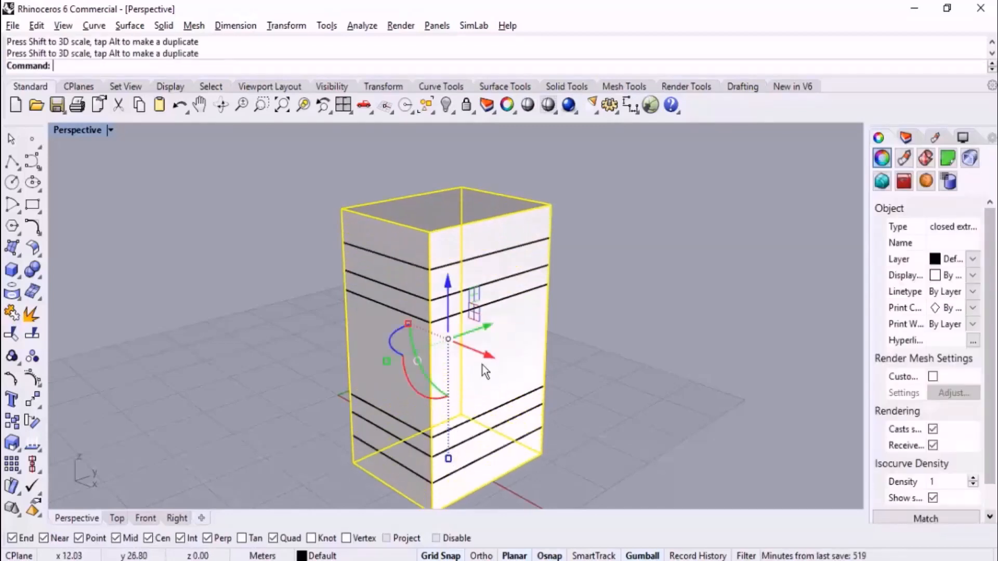
pyautogui.click(448, 459)
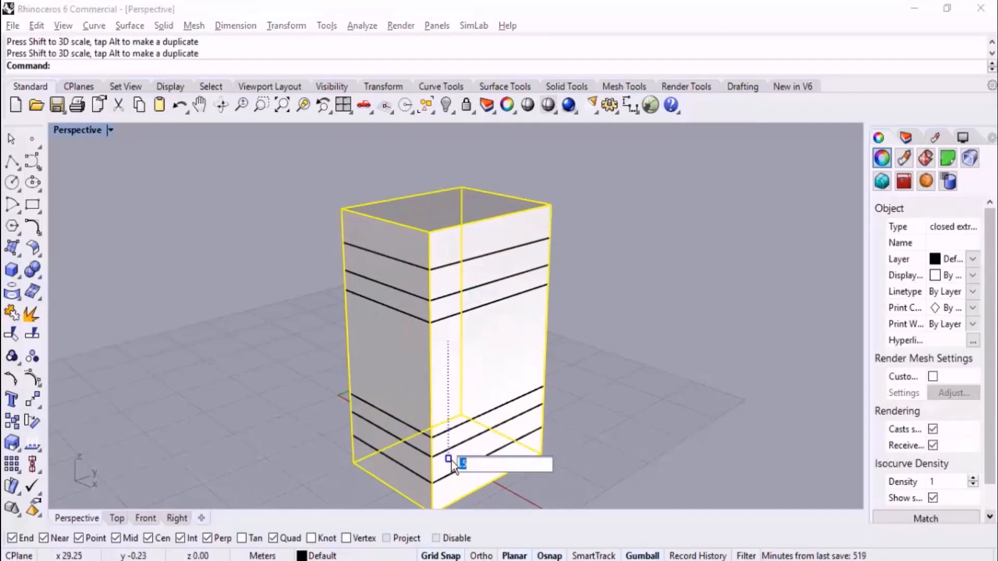
pyautogui.write('0.5')
pyautogui.press('Return')
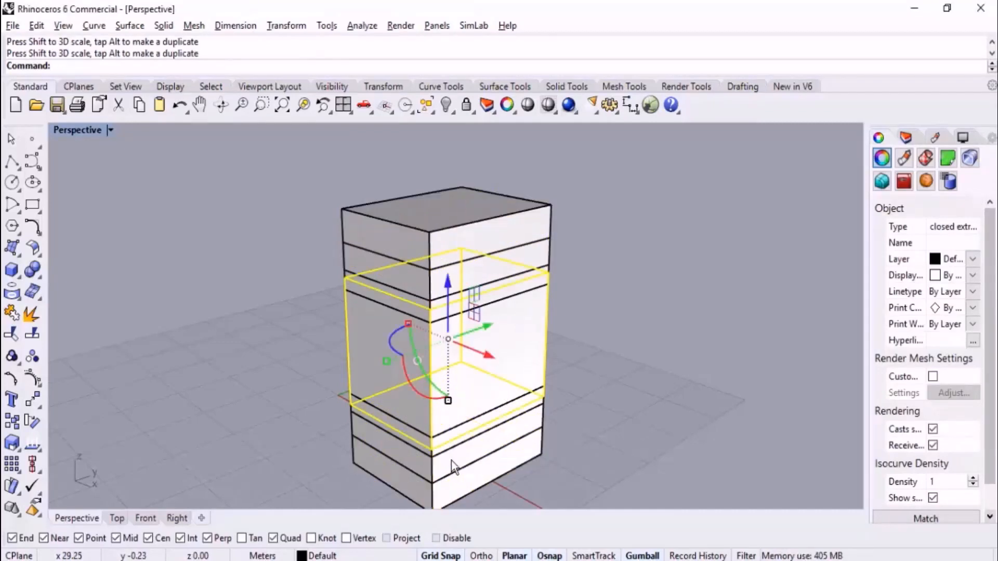
# Step: Undo the vertically scaled duplicates and the 0.5 scaling, leaving only the single box
pyautogui.hotkey('ctrl', 'z')
pyautogui.hotkey('ctrl', 'z')
pyautogui.hotkey('ctrl', 'z')
pyautogui.hotkey('ctrl', 'z')
# Step: Create a five-sided solid pyramid on the ground plane beside the box, with the apex set straight above its base
pyautogui.scroll(-8, 586, 341)
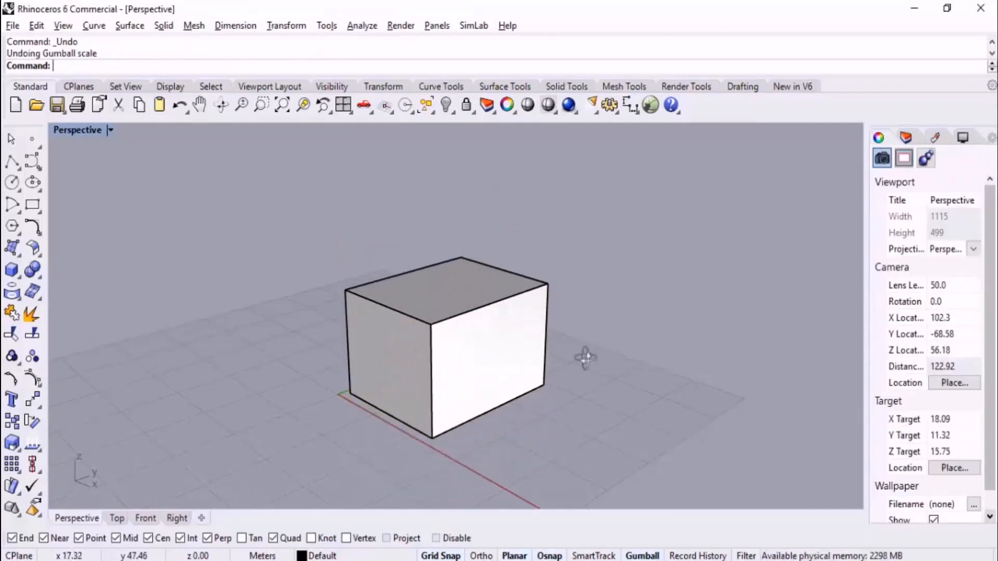
pyautogui.moveTo(562, 278); pyautogui.dragTo(486, 309, button='right')
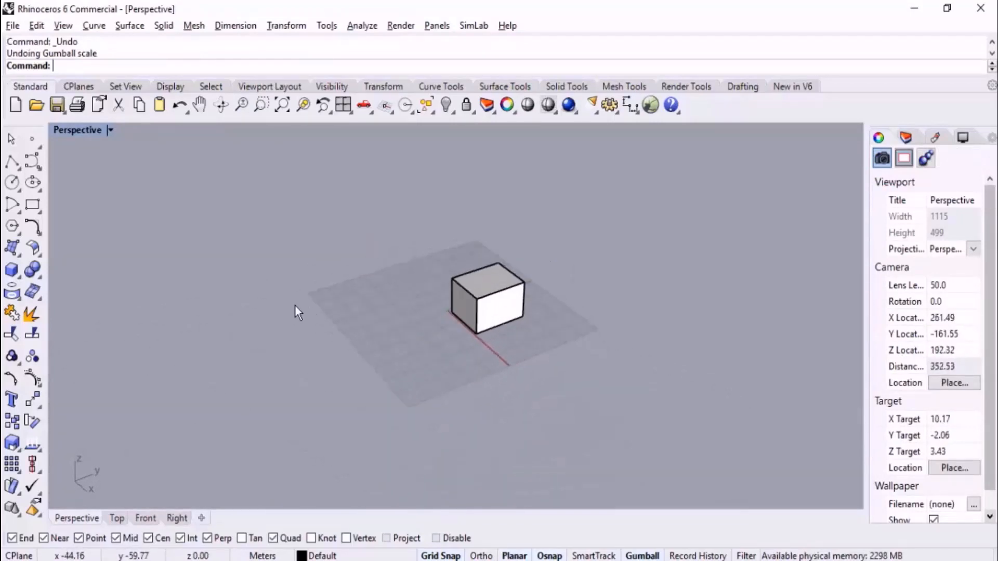
pyautogui.click(19, 275)
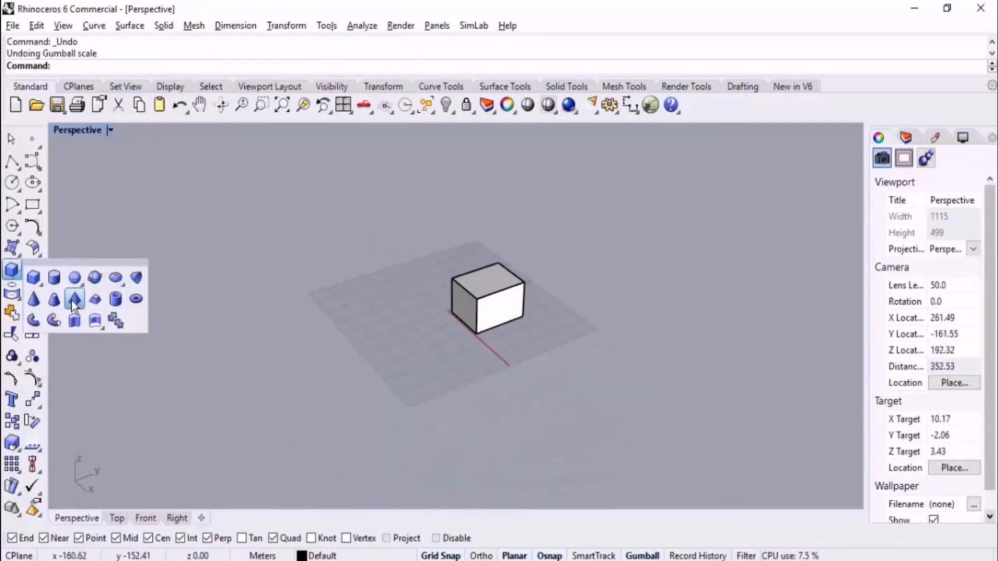
pyautogui.click(74, 299)
pyautogui.click(331, 318)
pyautogui.click(335, 344)
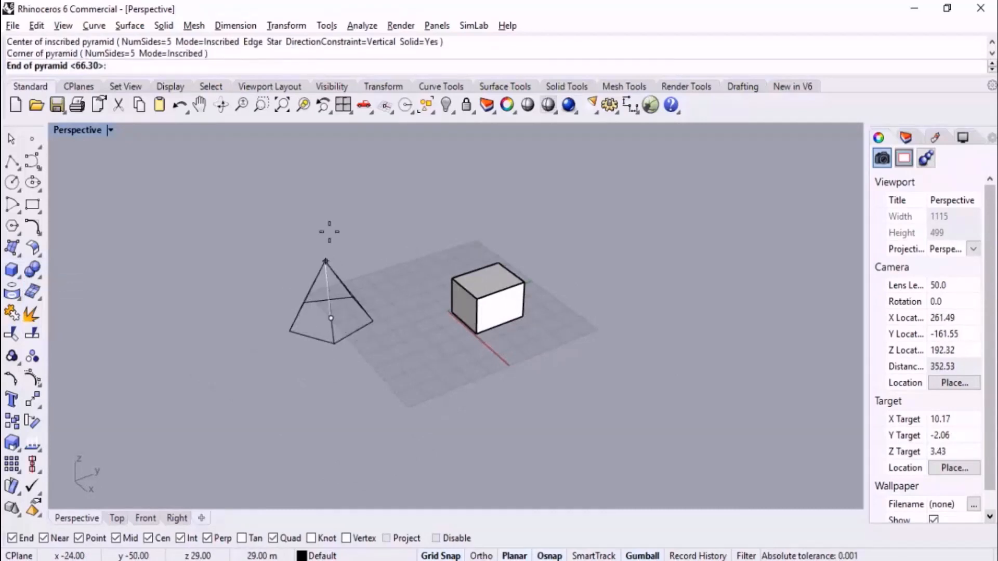
pyautogui.click(327, 204)
# Step: Flip the pyramid upside down with a vertical gumball scale factor of -1, and undo the flip
pyautogui.click(342, 298)
pyautogui.scroll(2, 355, 354)
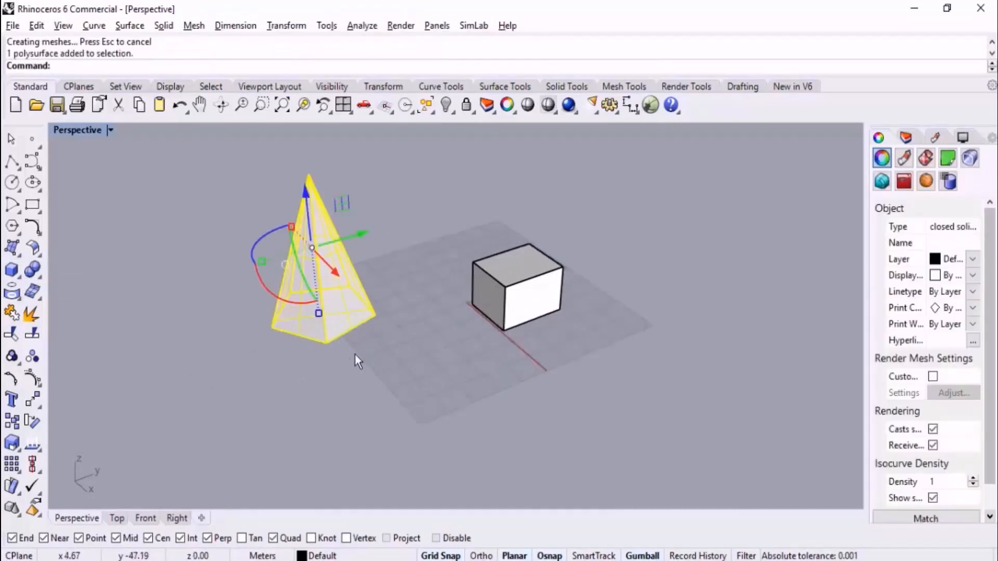
pyautogui.click(320, 314)
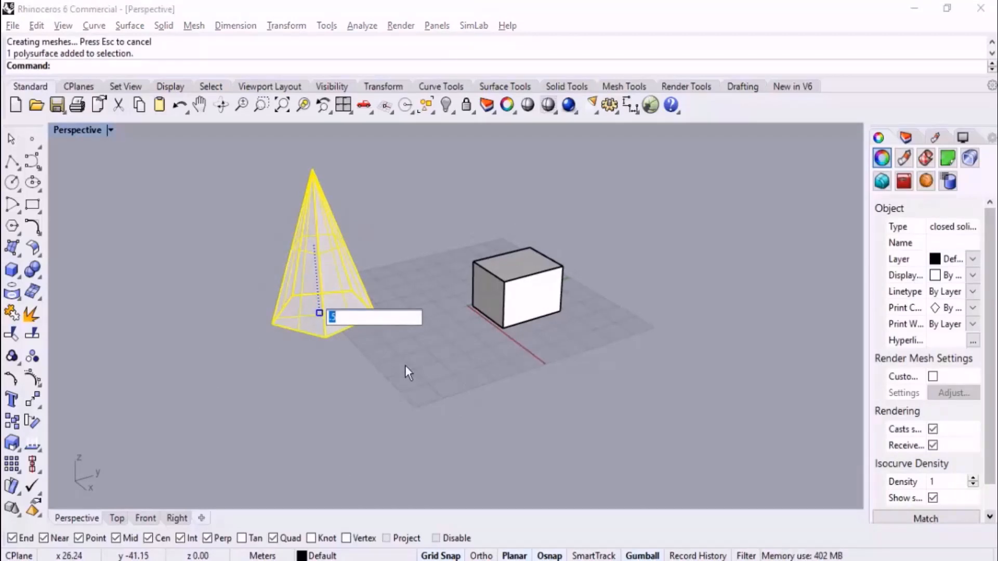
pyautogui.write('-1')
pyautogui.press('Return')
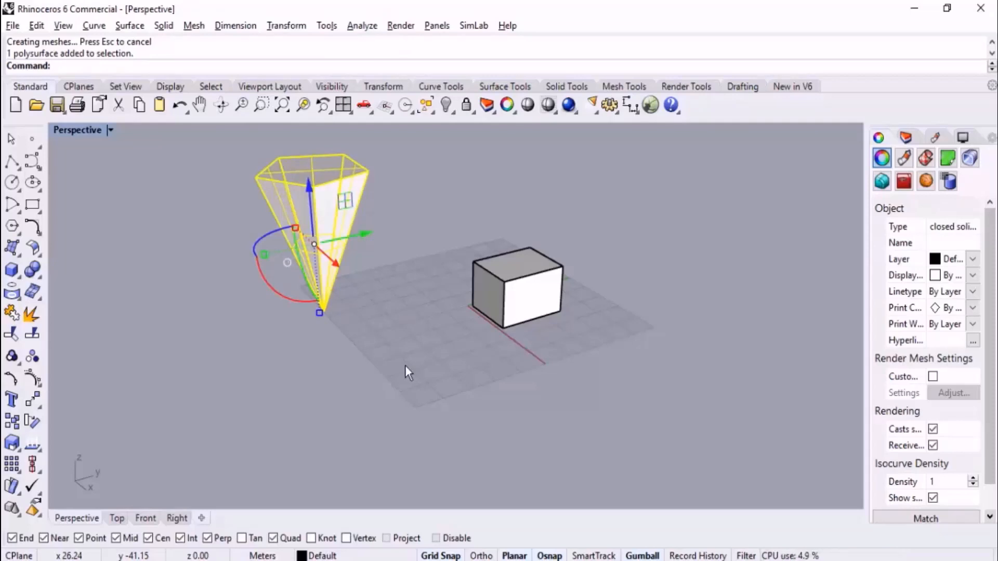
pyautogui.hotkey('ctrl', 'z')
pyautogui.click(492, 376)
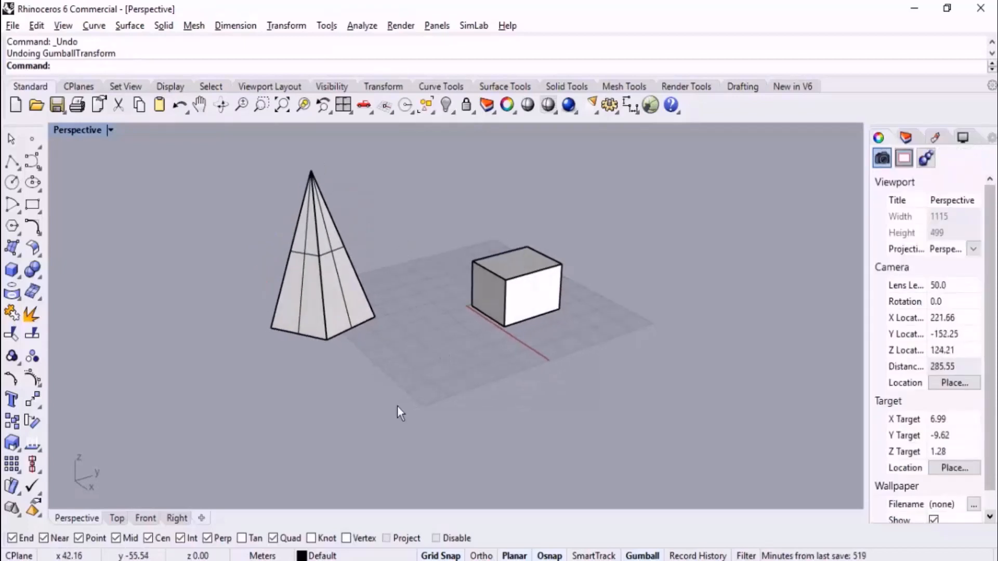
# Step: Select the box and stretch it slightly along the Y axis with the gumball's scale handle
pyautogui.scroll(6, 564, 269)
pyautogui.click(473, 351)
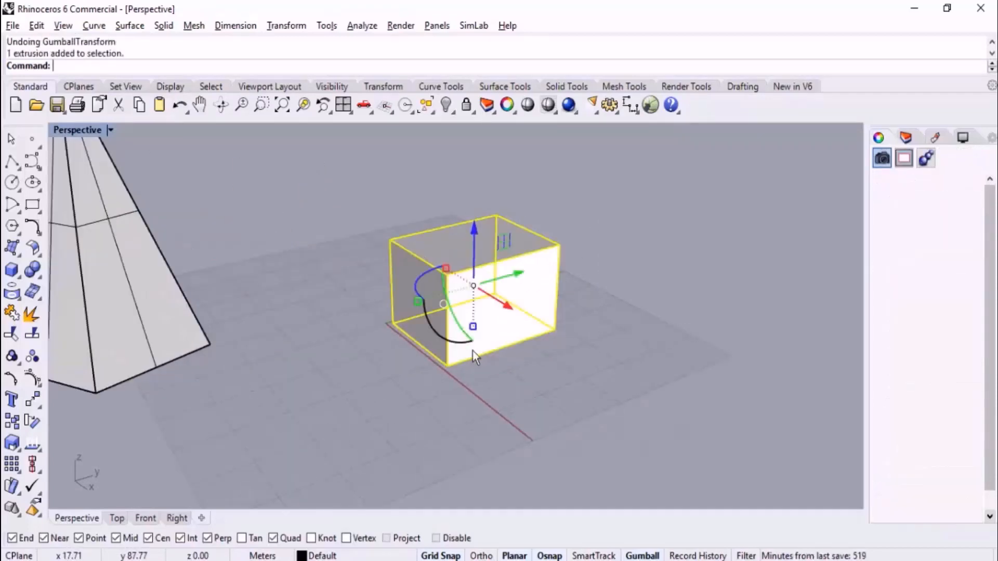
pyautogui.moveTo(544, 373); pyautogui.dragTo(433, 303, button='right')
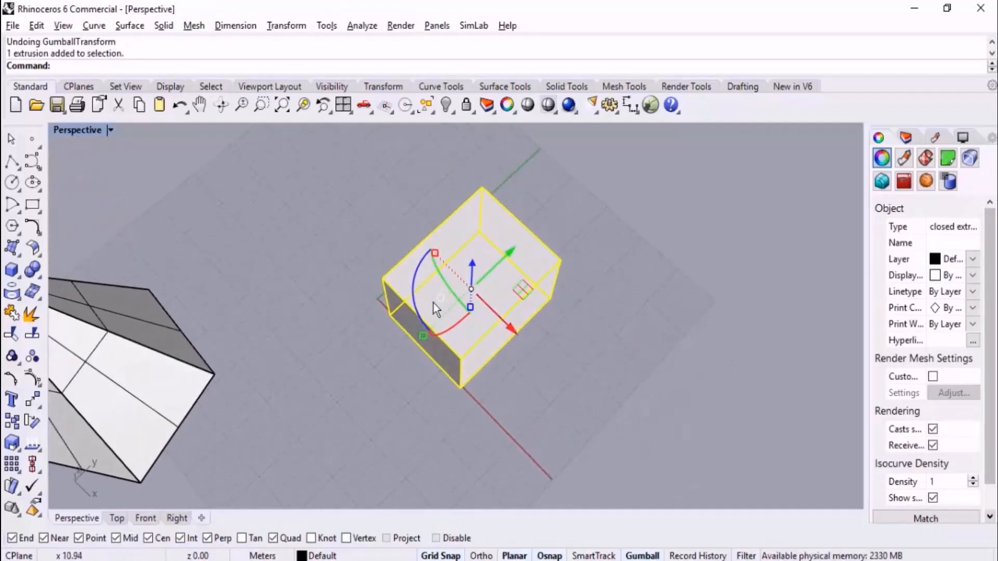
pyautogui.moveTo(414, 282)
pyautogui.mouseDown()
pyautogui.moveTo(425, 323)
pyautogui.moveTo(414, 284)
pyautogui.mouseUp()
pyautogui.moveTo(588, 330); pyautogui.dragTo(546, 250, button='right')
pyautogui.scroll(4, 461, 289)
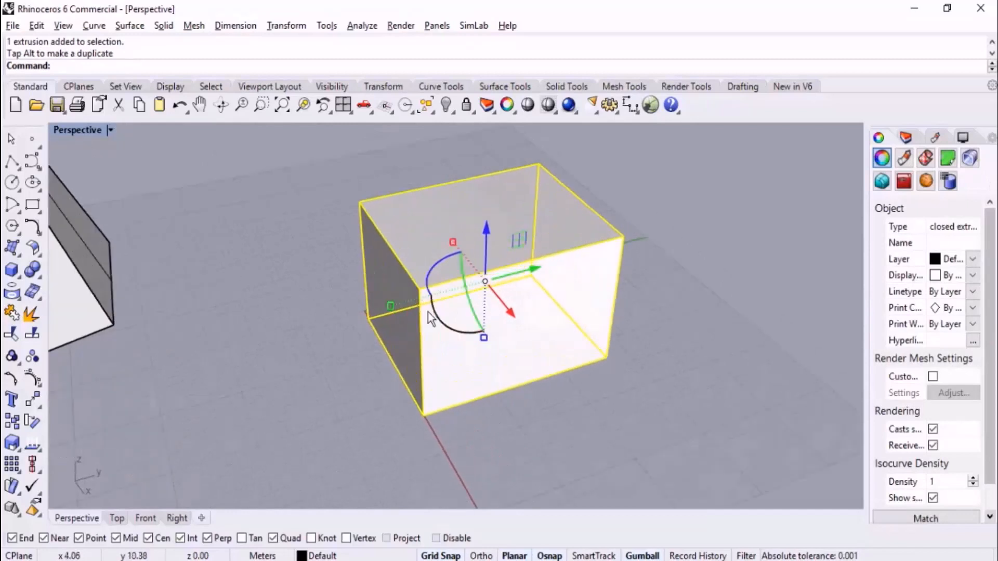
pyautogui.moveTo(393, 304)
pyautogui.mouseDown()
pyautogui.moveTo(456, 294)
pyautogui.moveTo(350, 318)
pyautogui.moveTo(379, 310)
pyautogui.mouseUp()
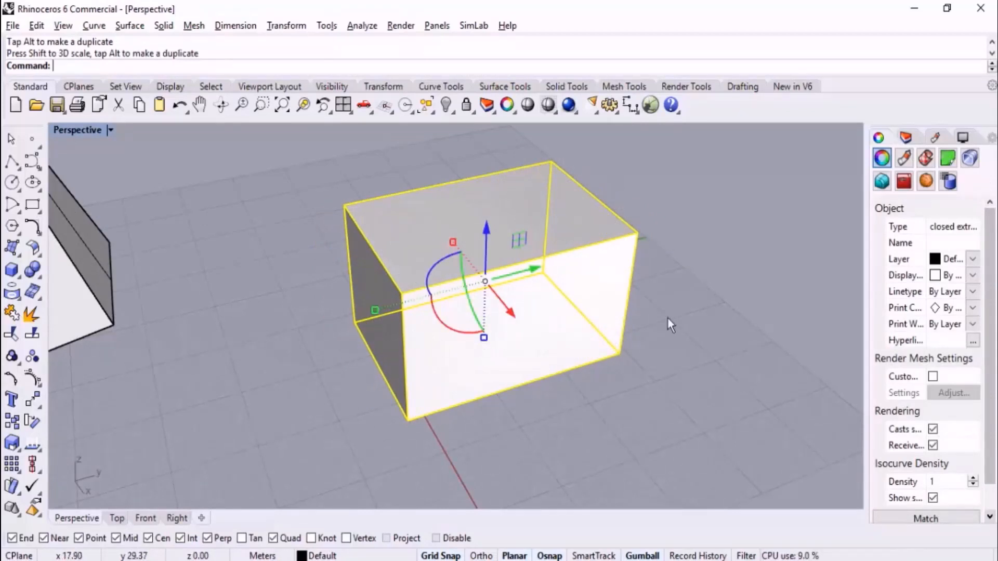
# Step: Relocate the gumball to an upper corner of the box and lengthen the box along the Y axis from there
pyautogui.moveTo(710, 325); pyautogui.dragTo(721, 359, button='right')
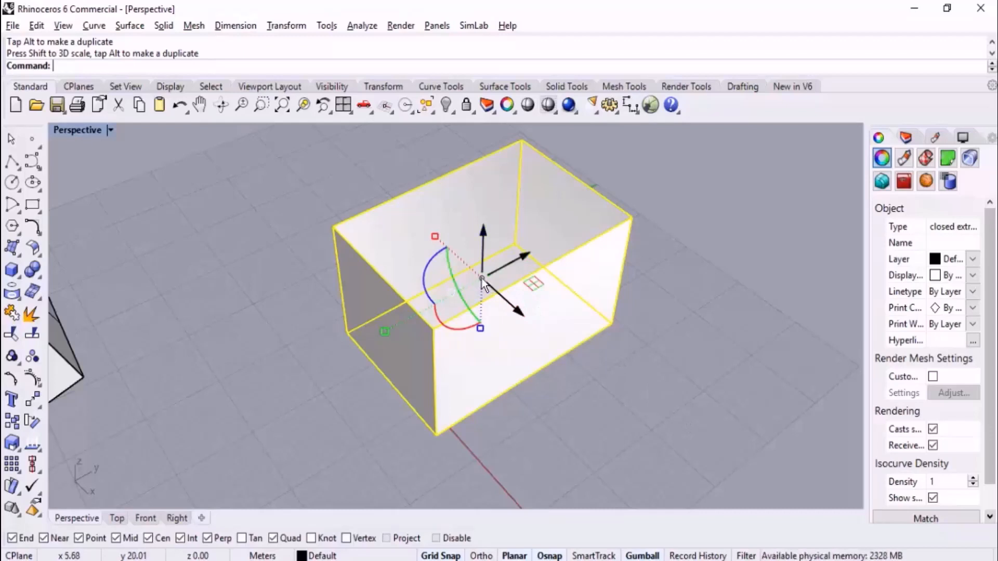
pyautogui.keyDown('ctrl'); pyautogui.moveTo(482, 281); pyautogui.dragTo(501, 319); pyautogui.keyUp('ctrl')
pyautogui.moveTo(541, 331); pyautogui.dragTo(633, 216)
pyautogui.moveTo(728, 361); pyautogui.dragTo(691, 339, button='right')
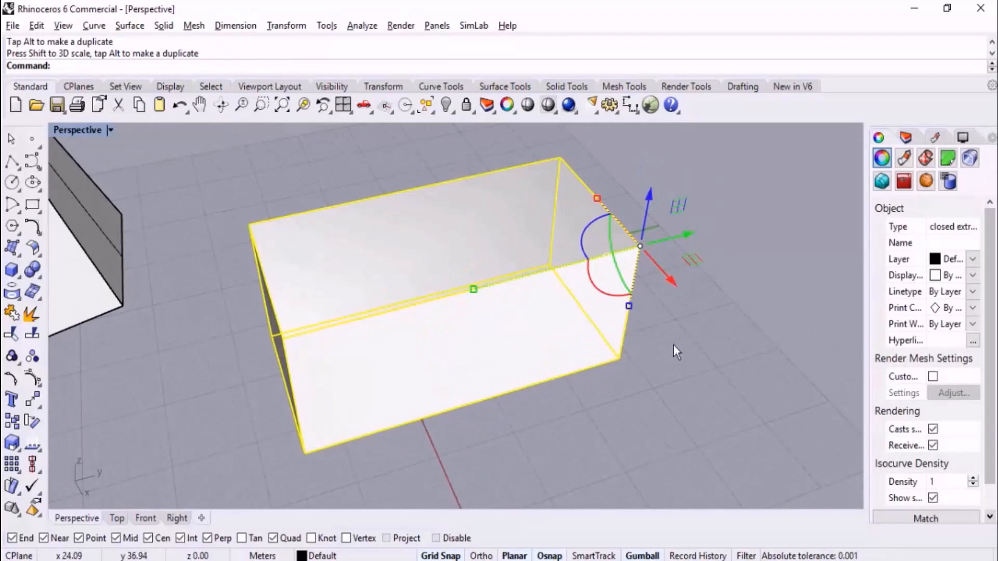
# Step: Relocate the gumball to the midpoint of the box's long upper edge and try a horizontal rotation about it, undoing the rotation
pyautogui.keyDown('ctrl'); pyautogui.moveTo(640, 245); pyautogui.dragTo(473, 288); pyautogui.keyUp('ctrl')
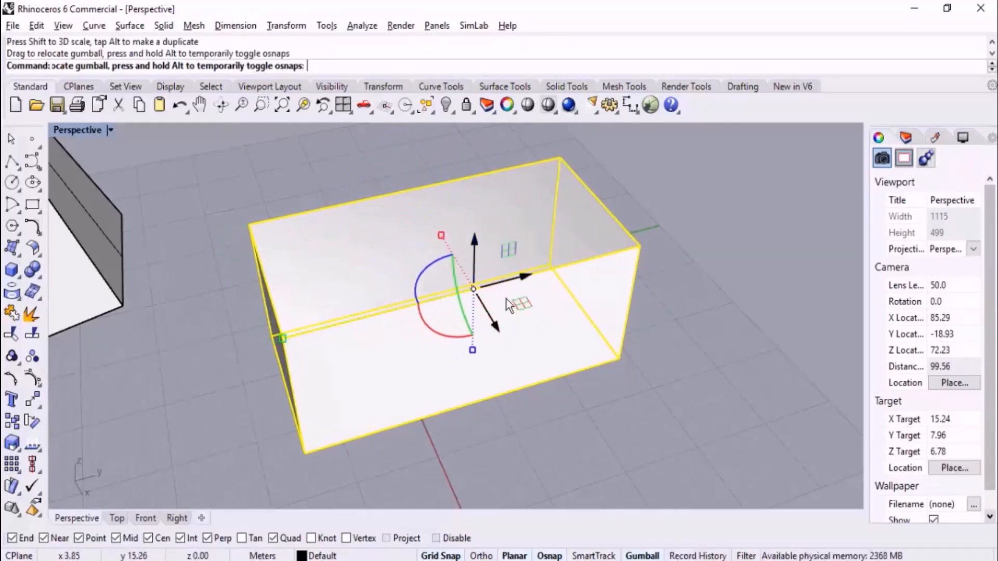
pyautogui.moveTo(608, 408); pyautogui.dragTo(726, 347, button='right')
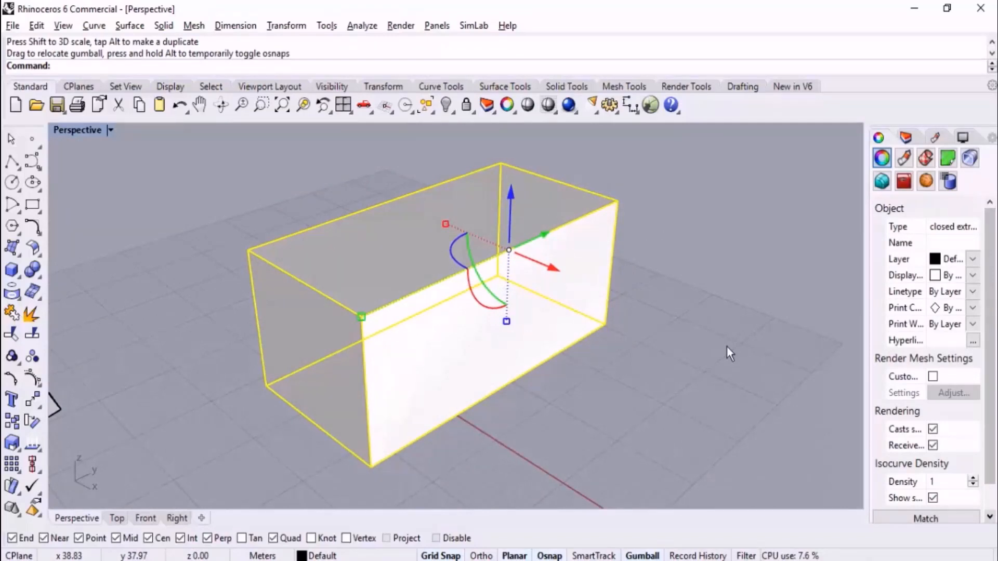
pyautogui.moveTo(456, 254); pyautogui.dragTo(436, 306)
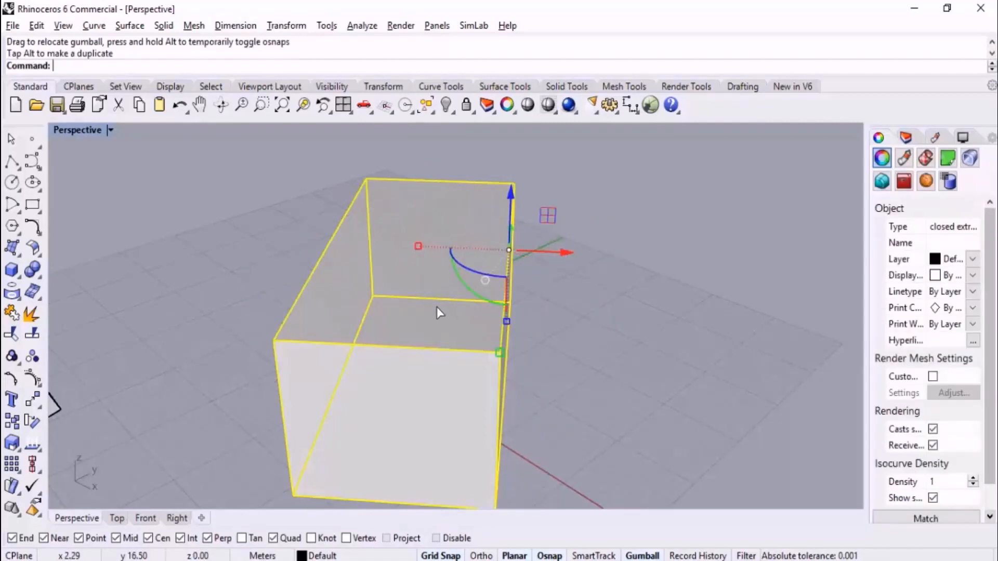
pyautogui.hotkey('ctrl', 'z')
pyautogui.moveTo(661, 336)
pyautogui.mouseDown(button='right')
pyautogui.moveTo(664, 357)
pyautogui.moveTo(666, 348)
pyautogui.mouseUp(button='right')
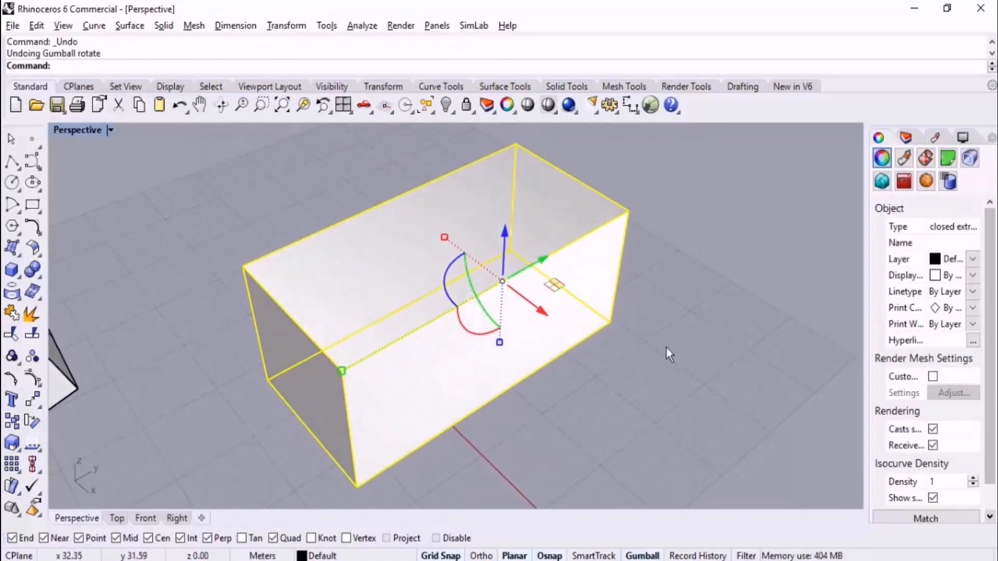
pyautogui.moveTo(560, 374); pyautogui.dragTo(599, 356, button='right')
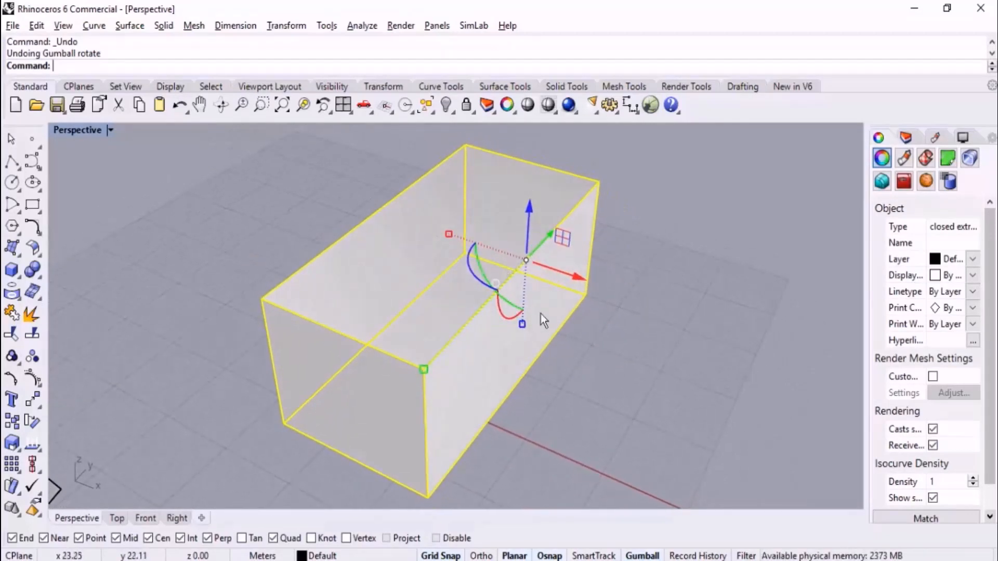
# Step: Reset the gumball to its default position on the box and deselect the box
pyautogui.click(495, 284)
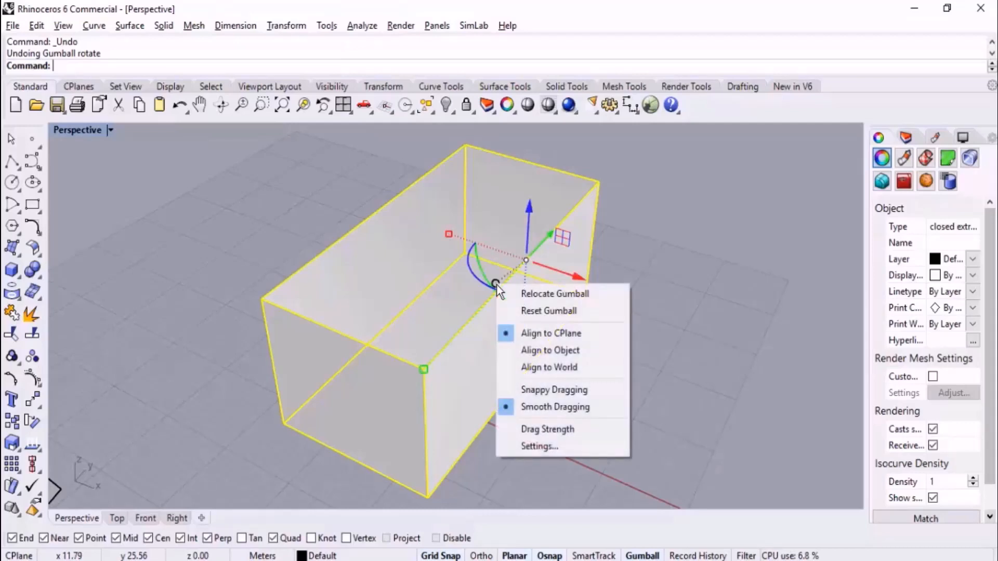
pyautogui.click(591, 310)
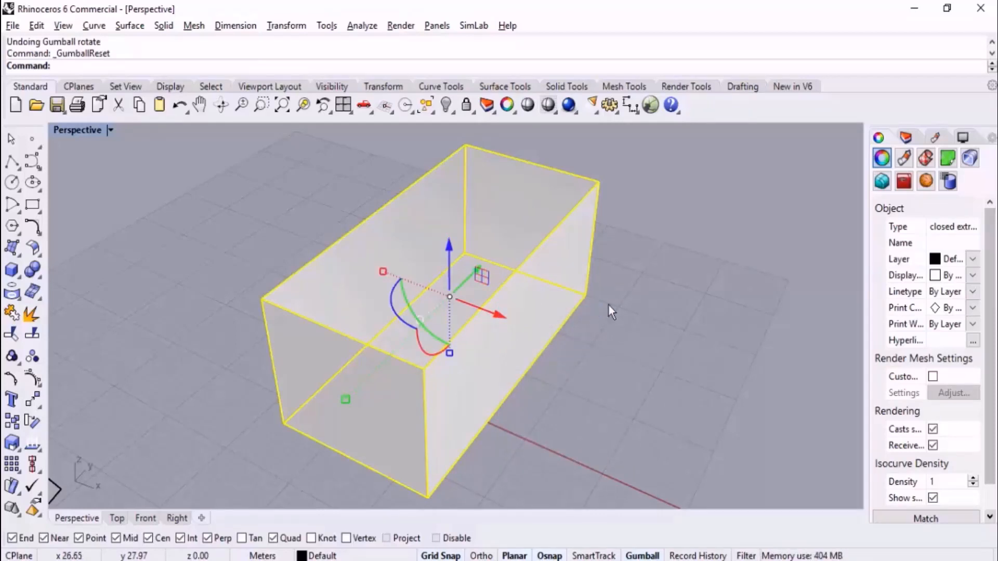
pyautogui.click(609, 304)
pyautogui.scroll(-5, 311, 367)
# Step: In the Top view, rotate the box counterclockwise to a diagonal orientation and nudge it slightly along its short side
pyautogui.click(117, 521)
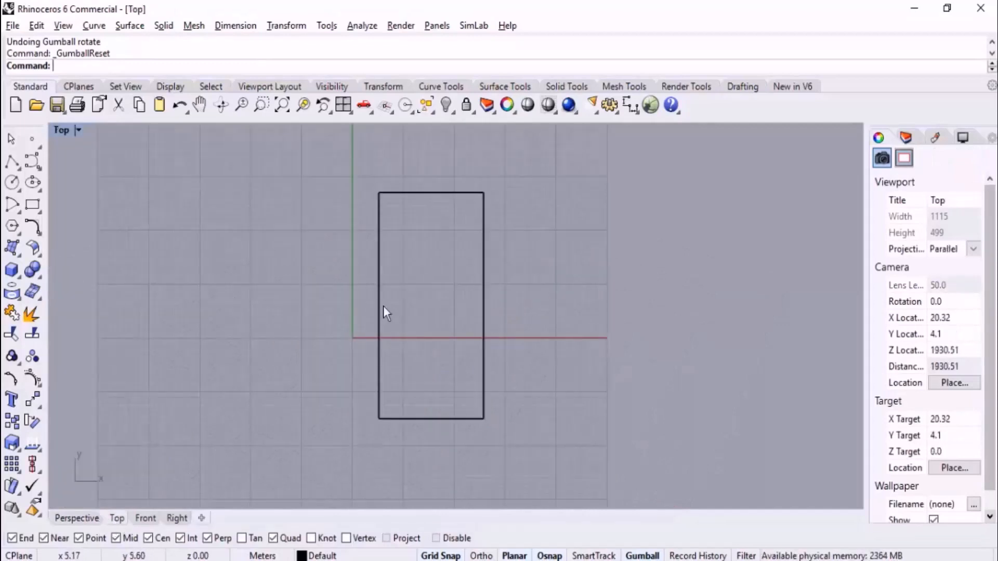
pyautogui.scroll(-4, 383, 306)
pyautogui.moveTo(483, 292); pyautogui.dragTo(437, 308)
pyautogui.scroll(4, 499, 294)
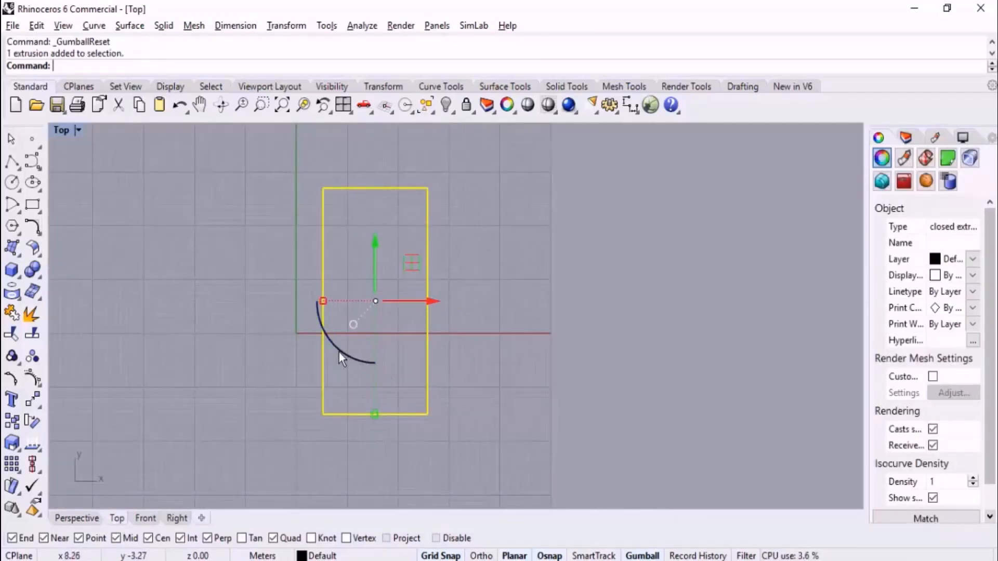
pyautogui.moveTo(339, 353); pyautogui.dragTo(387, 366)
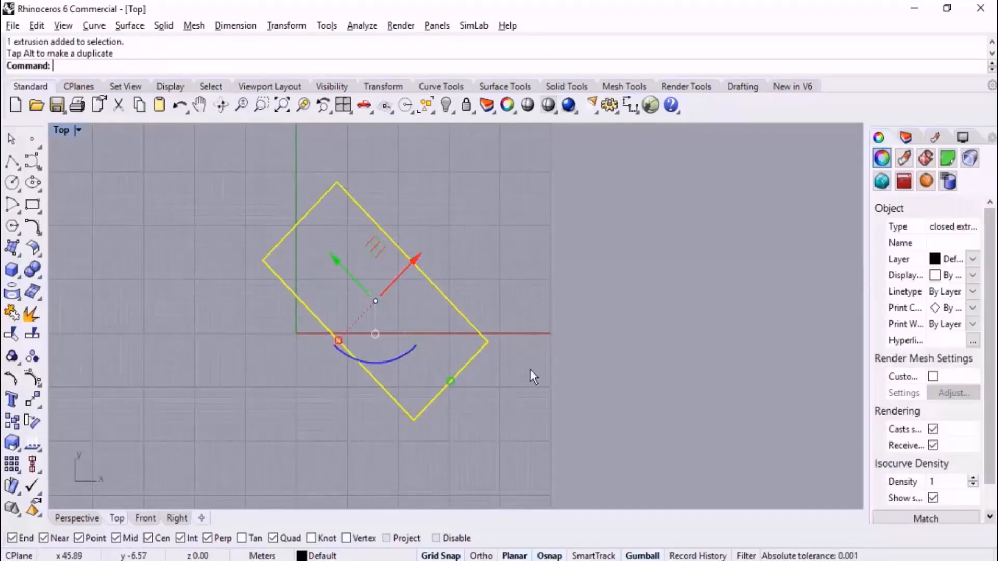
pyautogui.moveTo(409, 265)
pyautogui.mouseDown()
pyautogui.moveTo(437, 254)
pyautogui.moveTo(414, 261)
pyautogui.mouseUp()
pyautogui.click(602, 301)
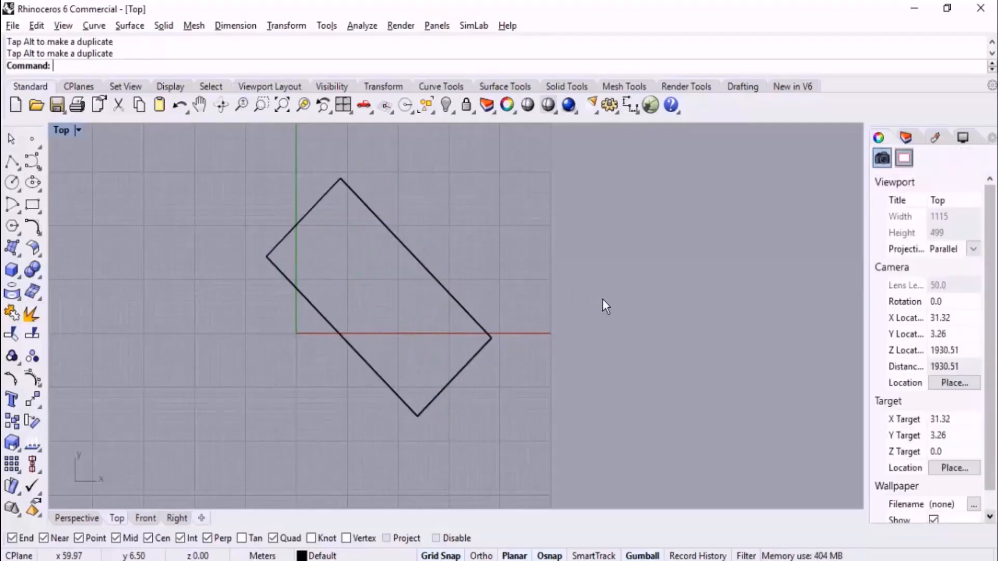
# Step: Align the gumball to the rotated box as object and relocate it to the midpoint of the box's long edge
pyautogui.click(398, 341)
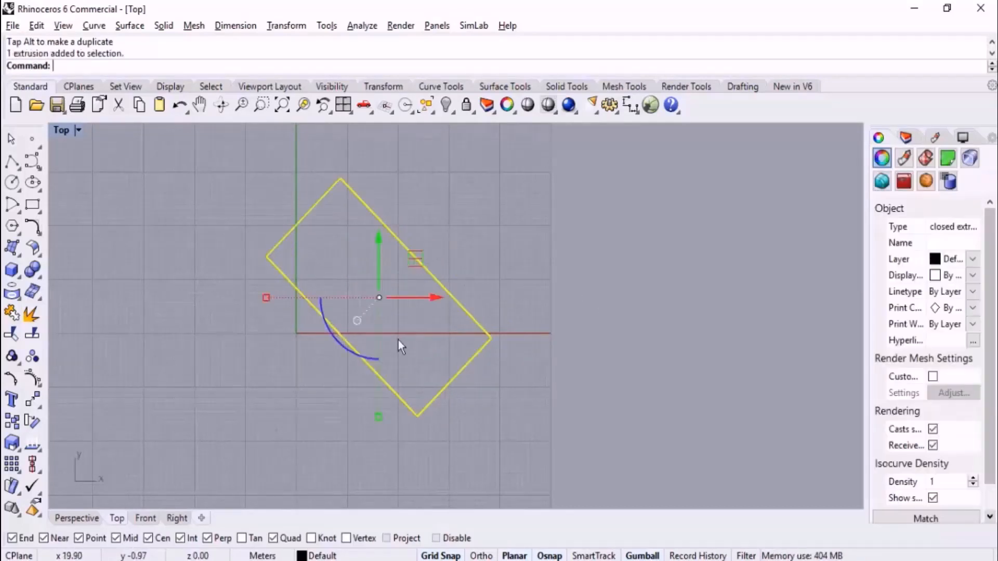
pyautogui.scroll(2, 420, 262)
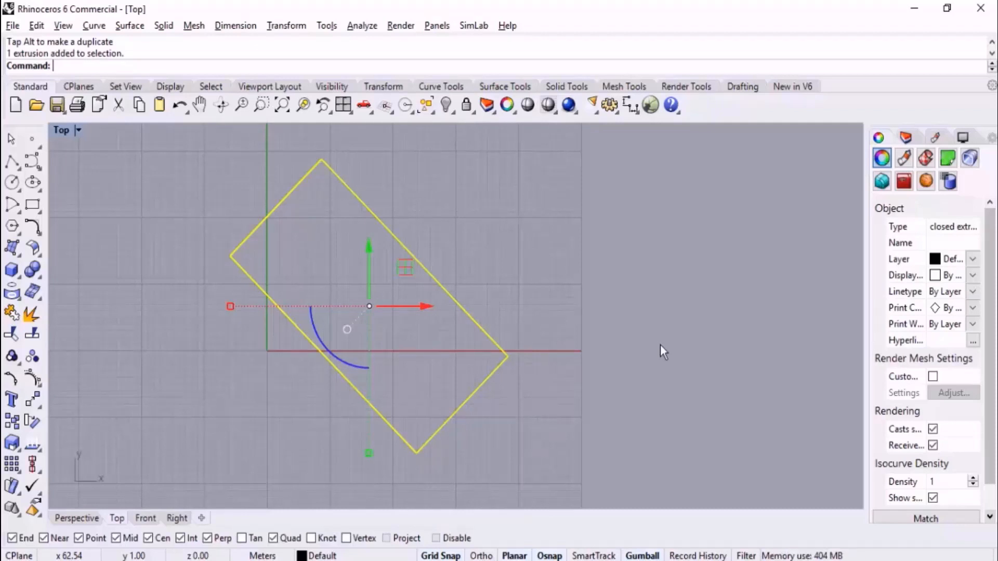
pyautogui.click(347, 330)
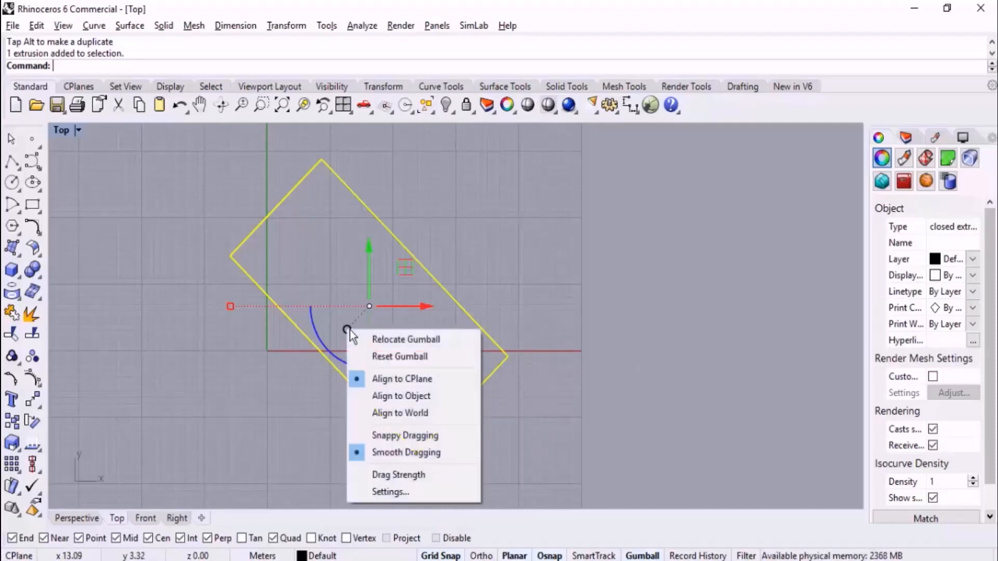
pyautogui.click(445, 401)
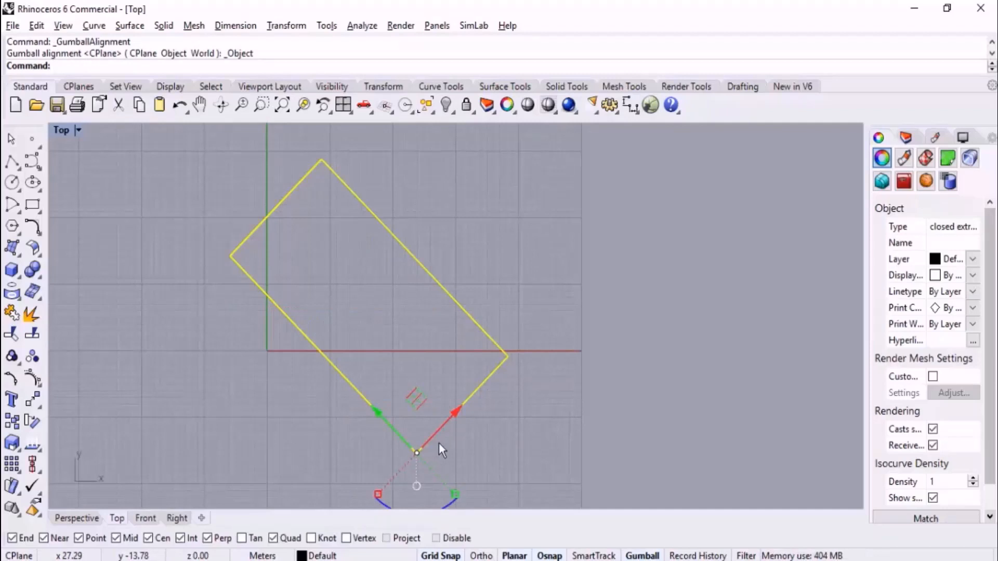
pyautogui.keyDown('ctrl'); pyautogui.moveTo(417, 453); pyautogui.dragTo(415, 258); pyautogui.keyUp('ctrl')
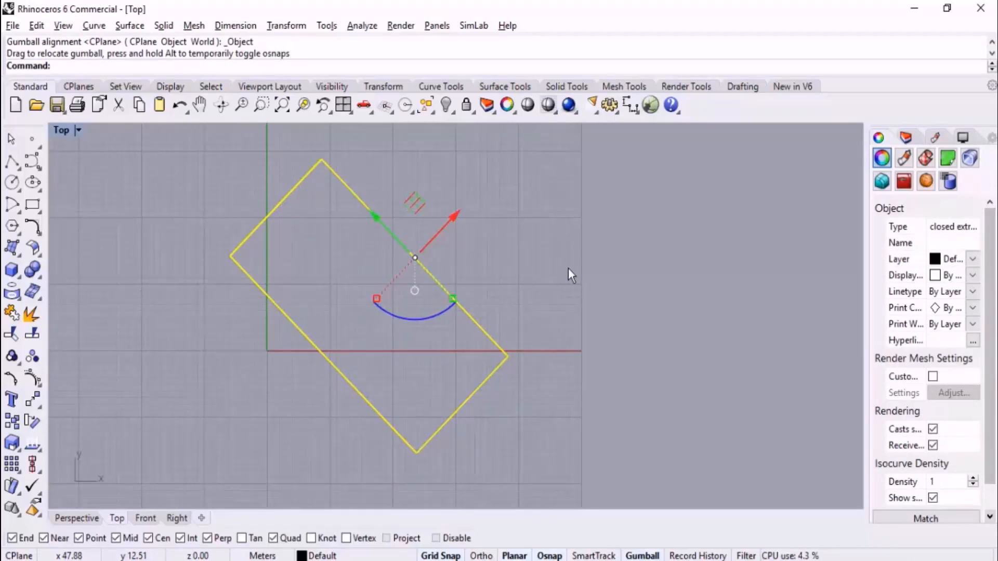
# Step: Reset the gumball's position, align it to the CPlane again, and return to the Perspective view showing both solids
pyautogui.click(414, 290)
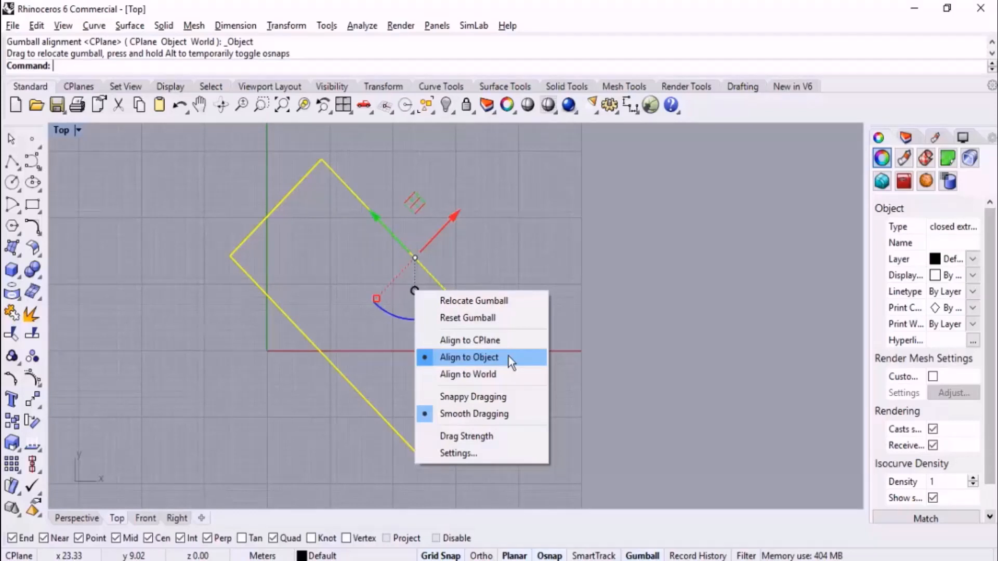
pyautogui.click(495, 318)
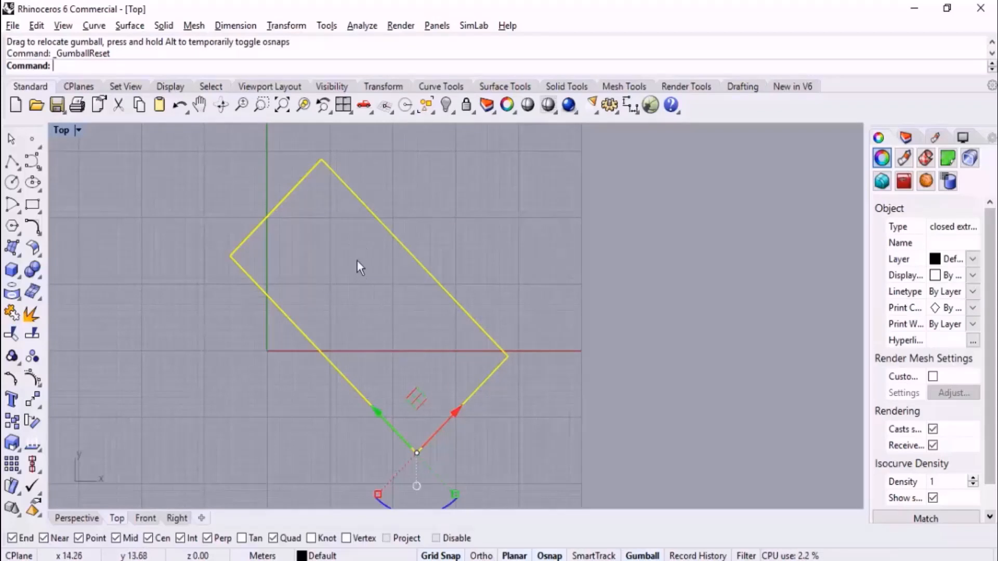
pyautogui.click(416, 487)
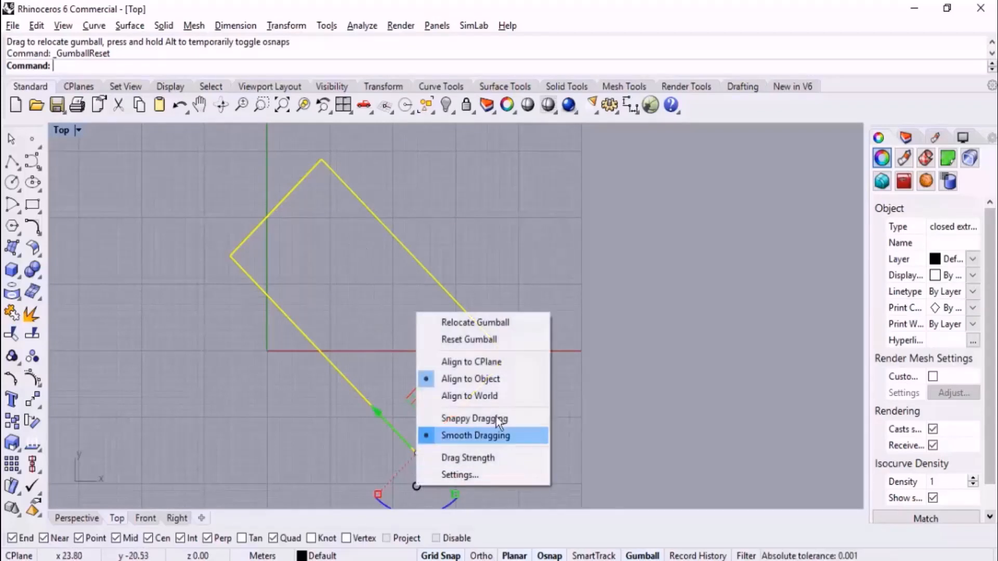
pyautogui.click(528, 362)
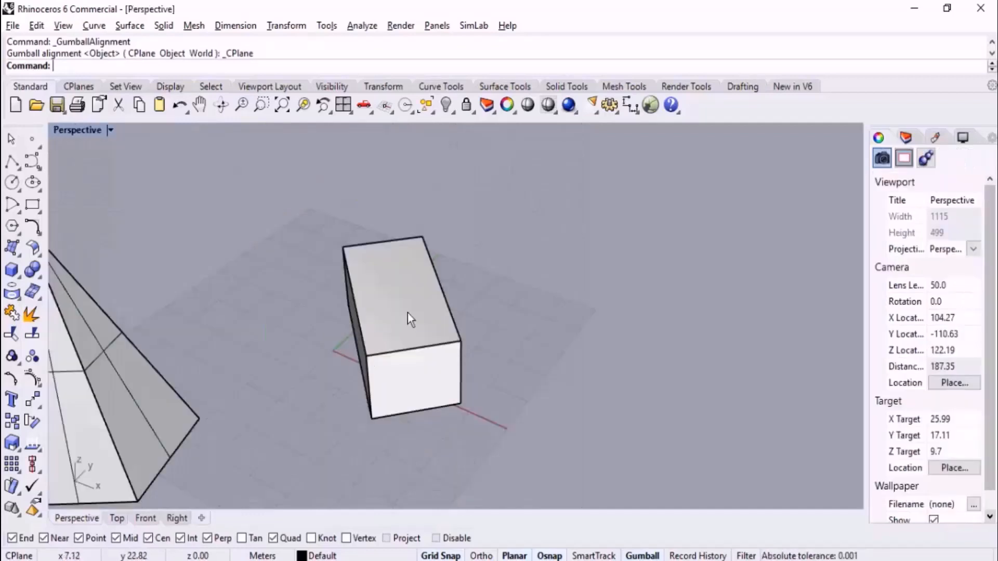
pyautogui.scroll(-5, 531, 347)
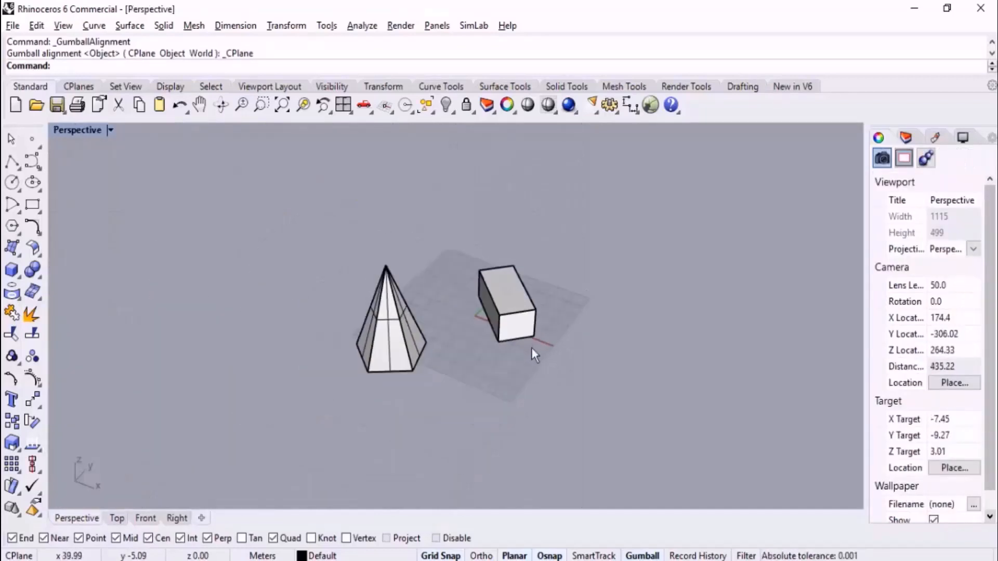
# Step: Select both the pyramid and the box and delete them to empty the scene
pyautogui.moveTo(532, 347); pyautogui.dragTo(610, 245, button='right')
pyautogui.scroll(2, 551, 249)
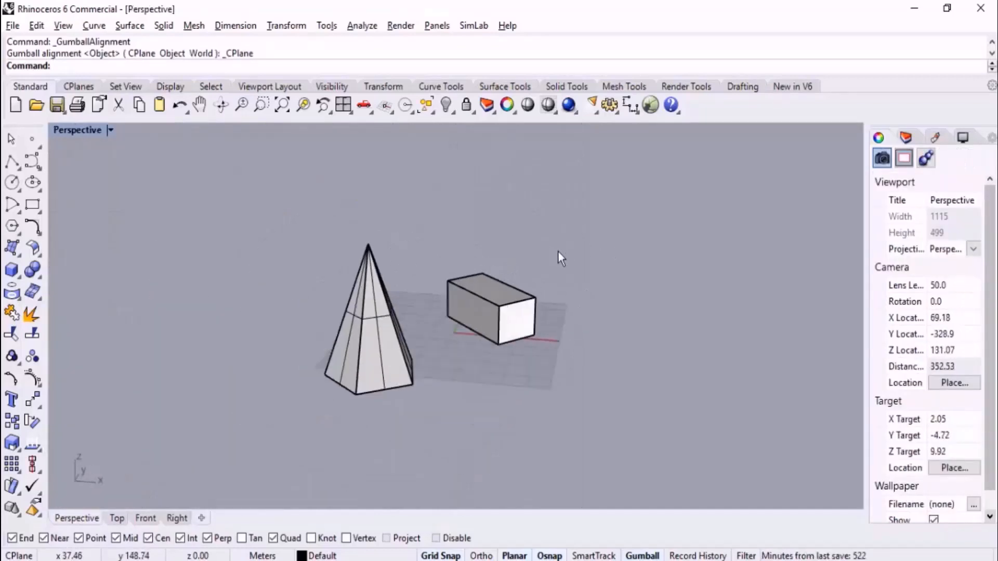
pyautogui.moveTo(565, 261); pyautogui.dragTo(552, 297, button='right')
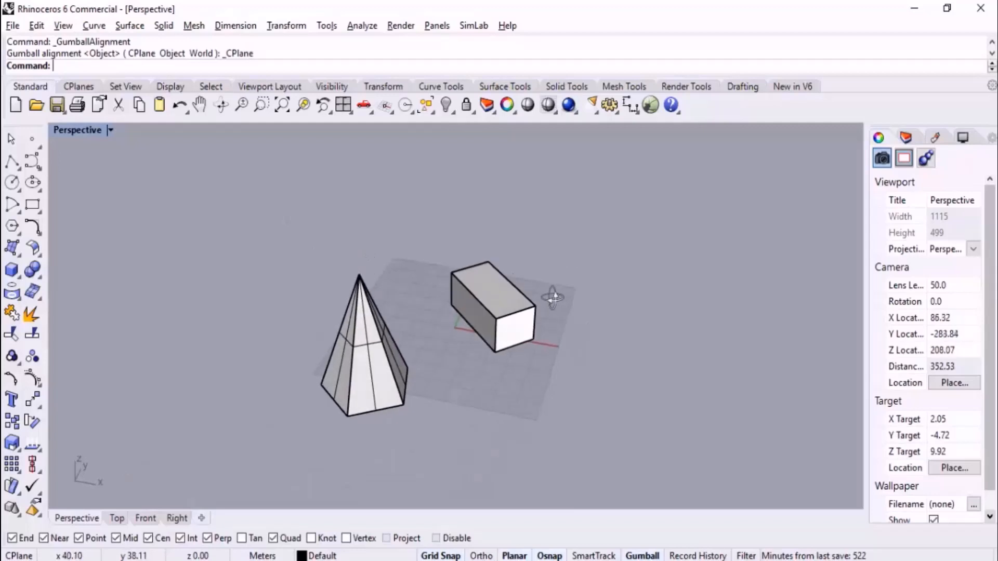
pyautogui.moveTo(560, 227); pyautogui.dragTo(298, 418)
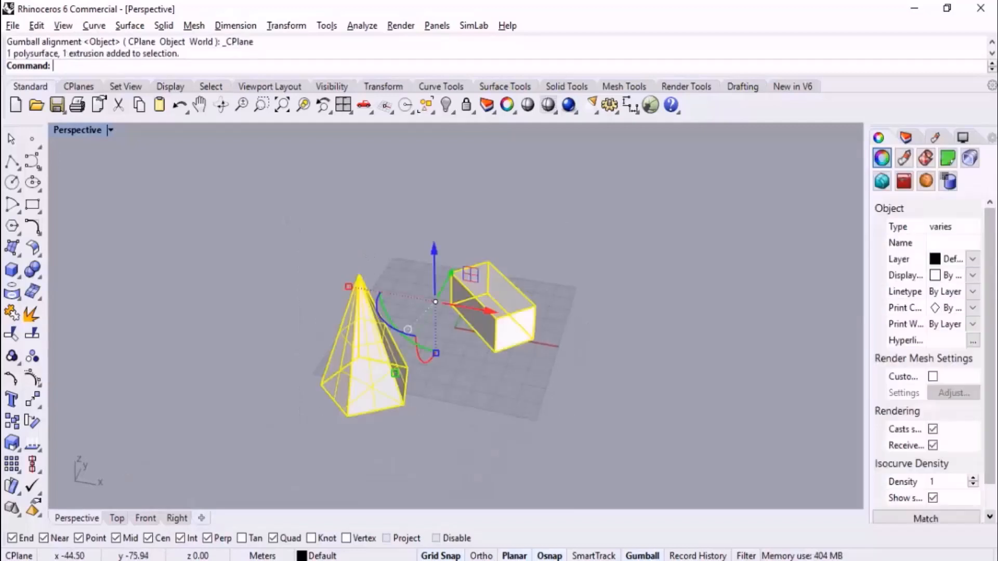
pyautogui.press('Delete')
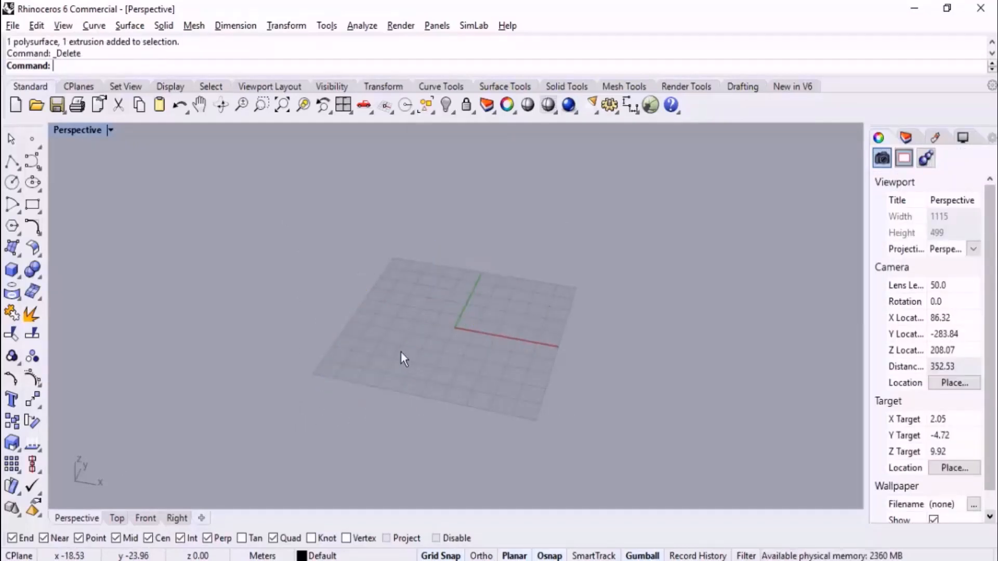
# Step: Draw a corner-to-corner rectangle on the construction plane around the origin
pyautogui.moveTo(401, 352); pyautogui.dragTo(498, 315, button='right')
pyautogui.scroll(3, 448, 327)
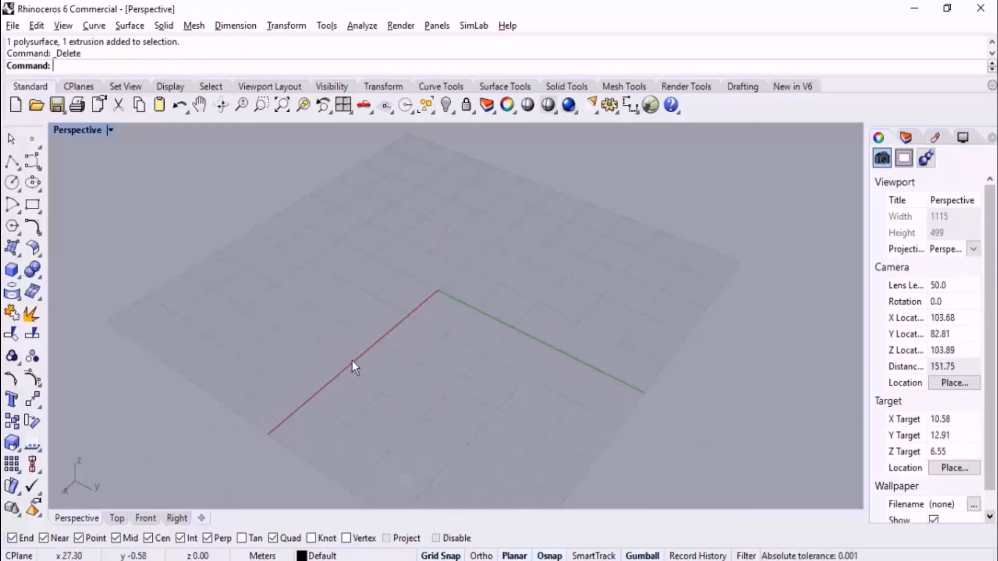
pyautogui.click(32, 204)
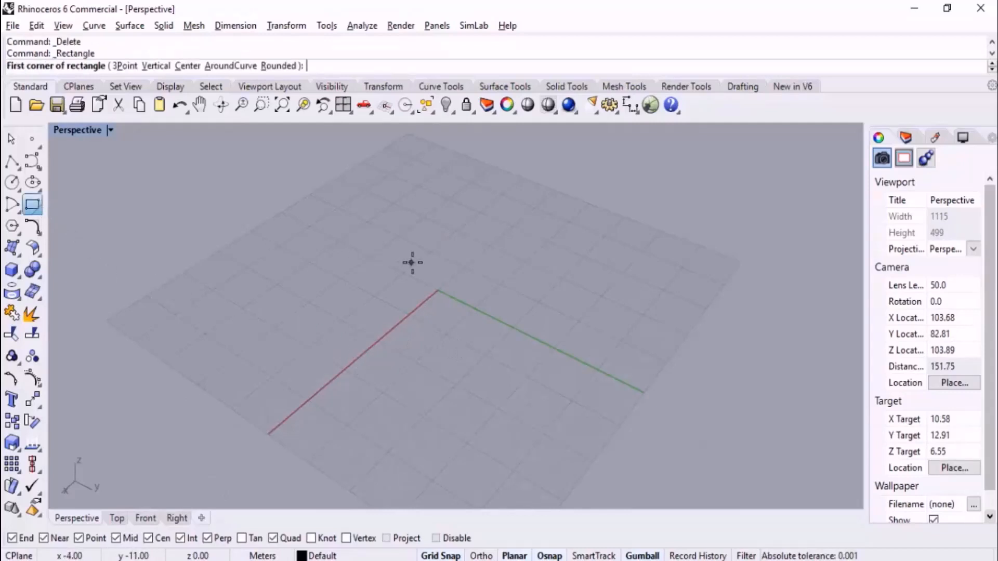
pyautogui.click(411, 263)
pyautogui.click(469, 372)
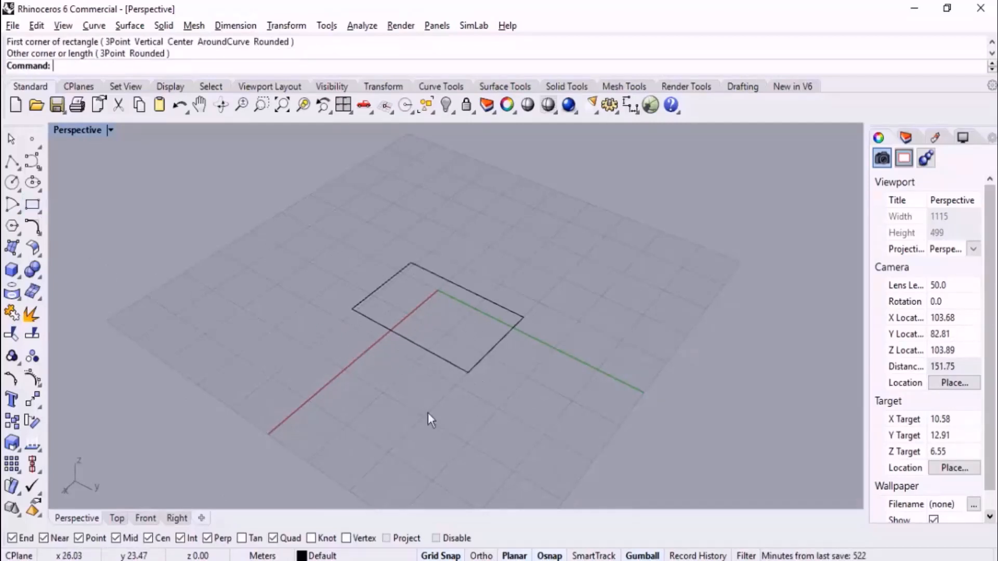
# Step: Select the rectangle to examine the extrude handle on its gumball's vertical arrow, and delete the rectangle
pyautogui.moveTo(428, 413); pyautogui.dragTo(423, 367, button='right')
pyautogui.click(446, 359)
pyautogui.click(538, 419)
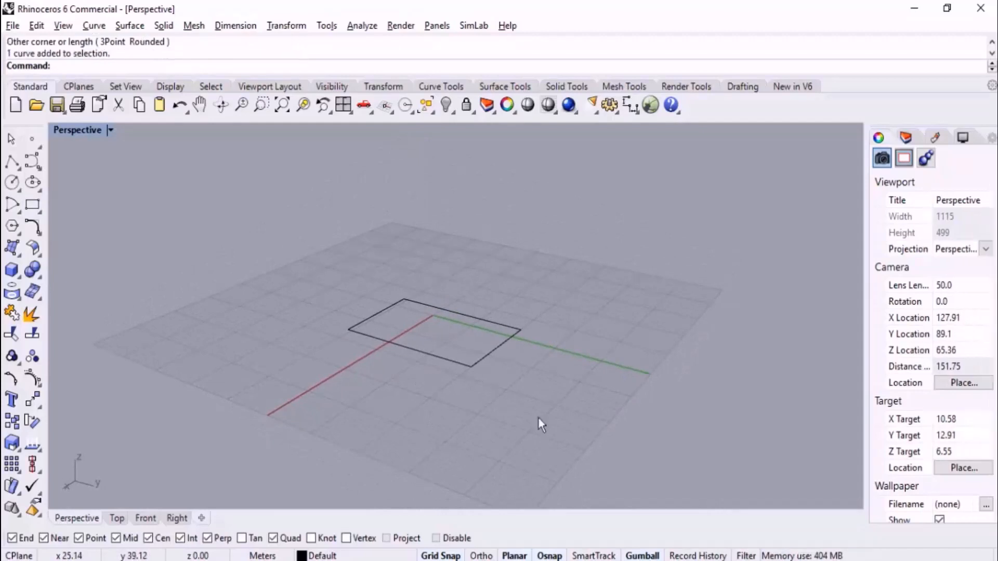
pyautogui.moveTo(474, 263); pyautogui.dragTo(442, 347)
pyautogui.scroll(4, 448, 322)
pyautogui.moveTo(525, 283); pyautogui.dragTo(529, 292, button='right')
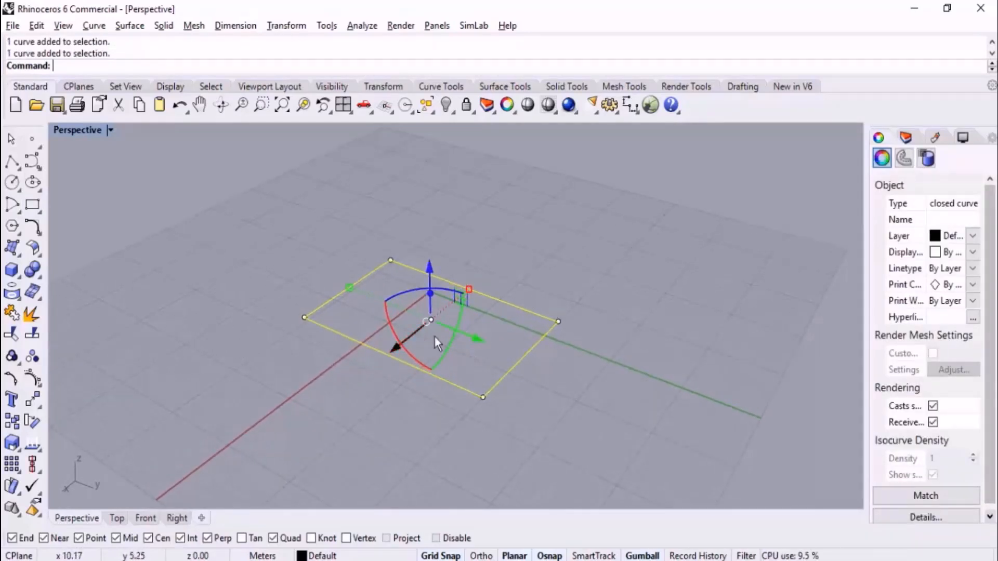
pyautogui.moveTo(434, 337); pyautogui.dragTo(428, 306, button='right')
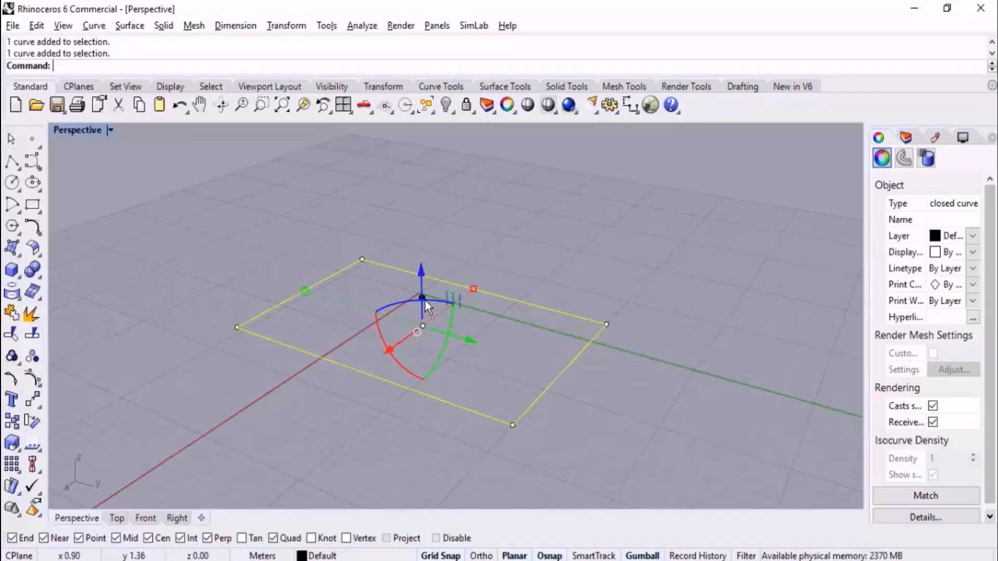
pyautogui.scroll(-1, 426, 452)
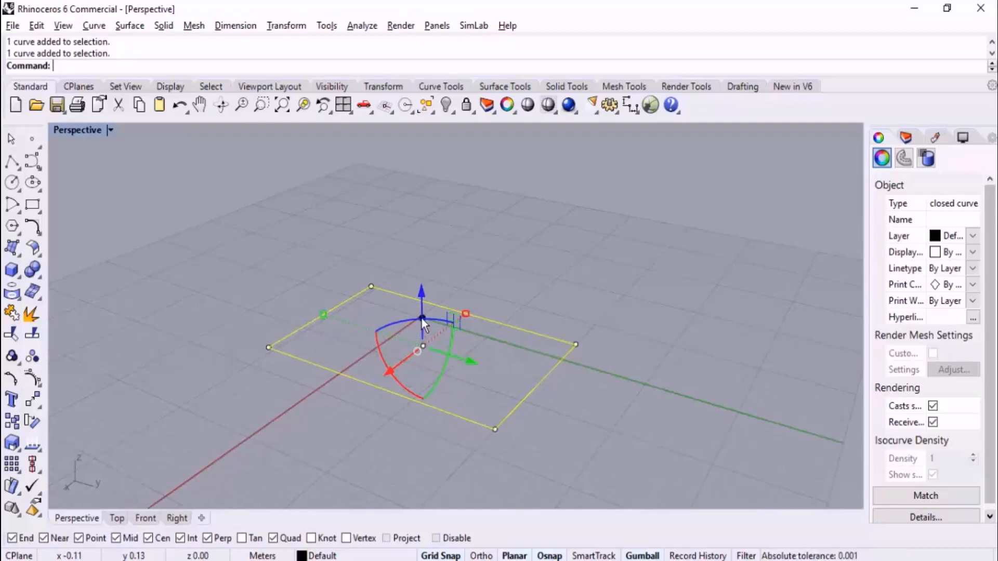
pyautogui.press('Delete')
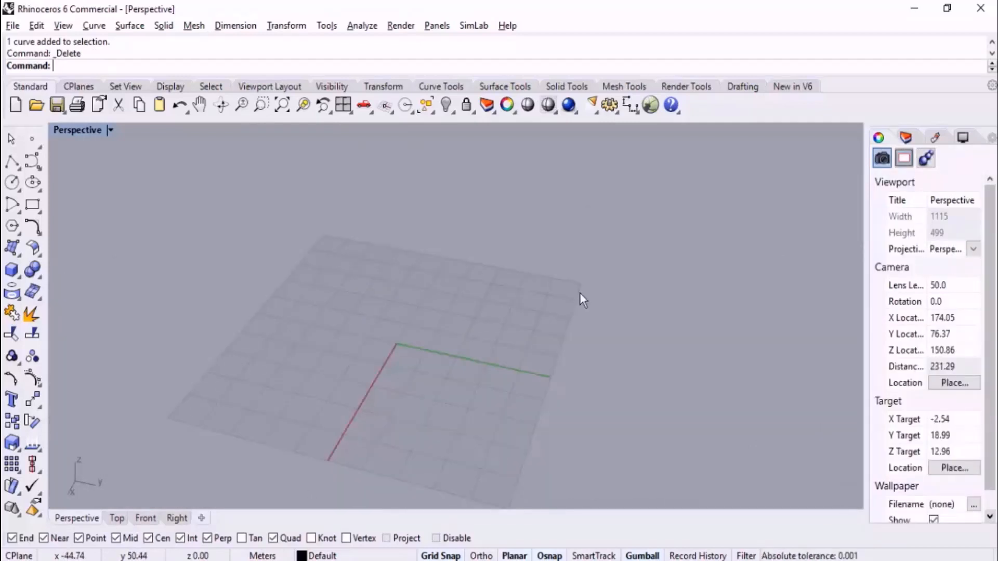
# Step: Draw a new corner-to-corner rectangle around the origin on the construction plane
pyautogui.scroll(-4, 435, 293)
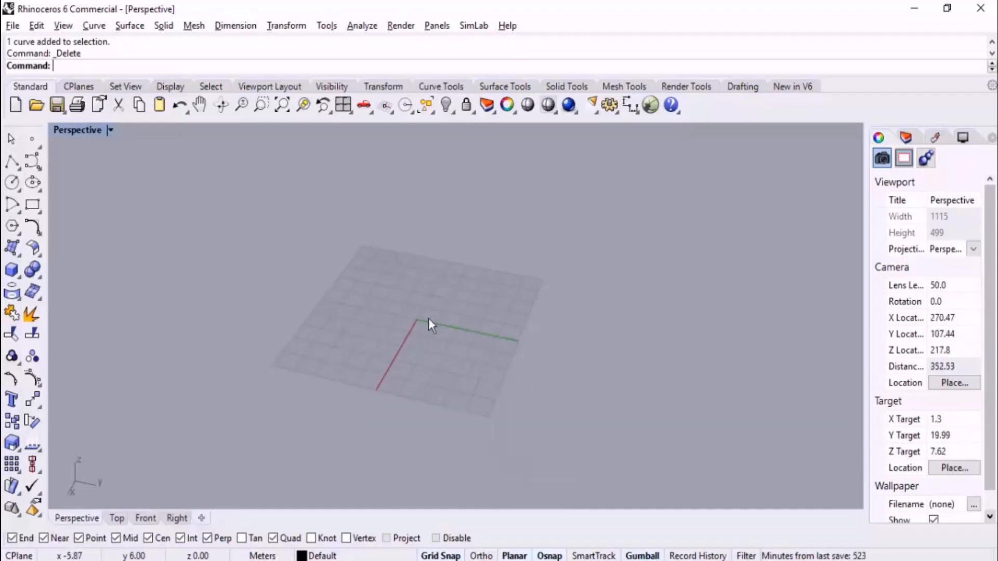
pyautogui.scroll(4, 429, 318)
pyautogui.click(32, 204)
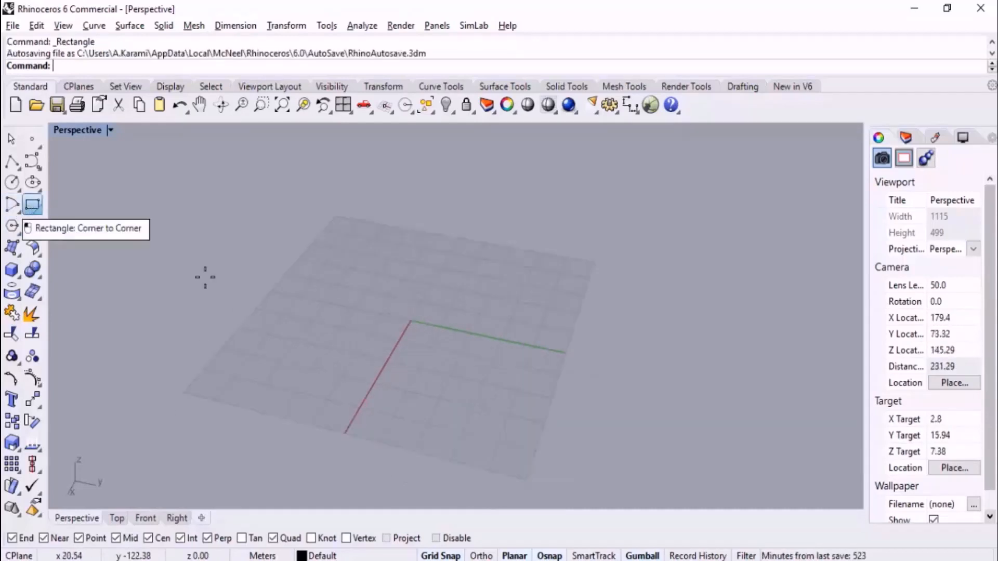
pyautogui.click(385, 302)
pyautogui.click(436, 348)
pyautogui.scroll(4, 413, 319)
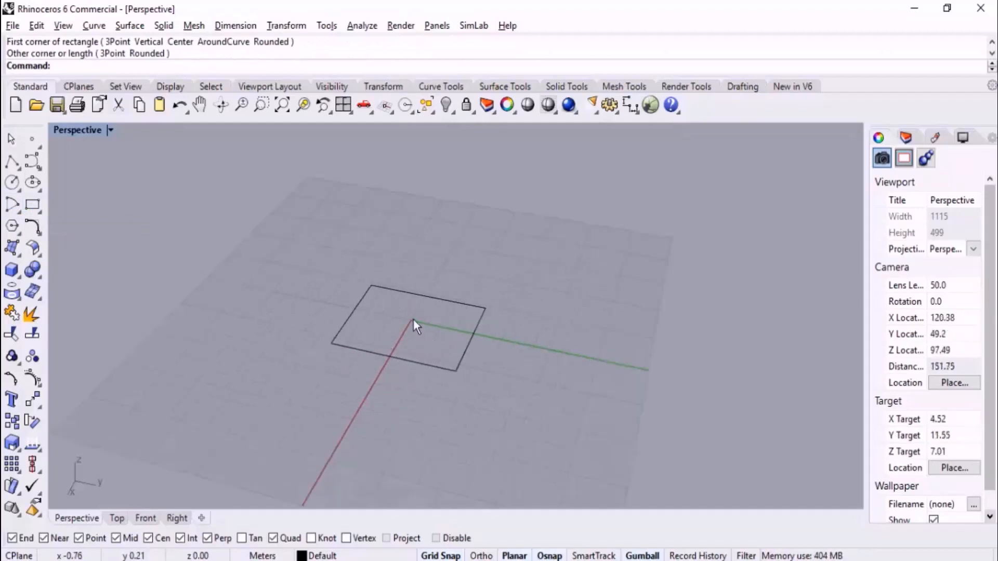
# Step: Try extruding the rectangle upward into open walls with the gumball's vertical extrude handle, and undo the extrusion
pyautogui.click(525, 339)
pyautogui.moveTo(590, 351); pyautogui.dragTo(513, 405, button='right')
pyautogui.scroll(2, 503, 395)
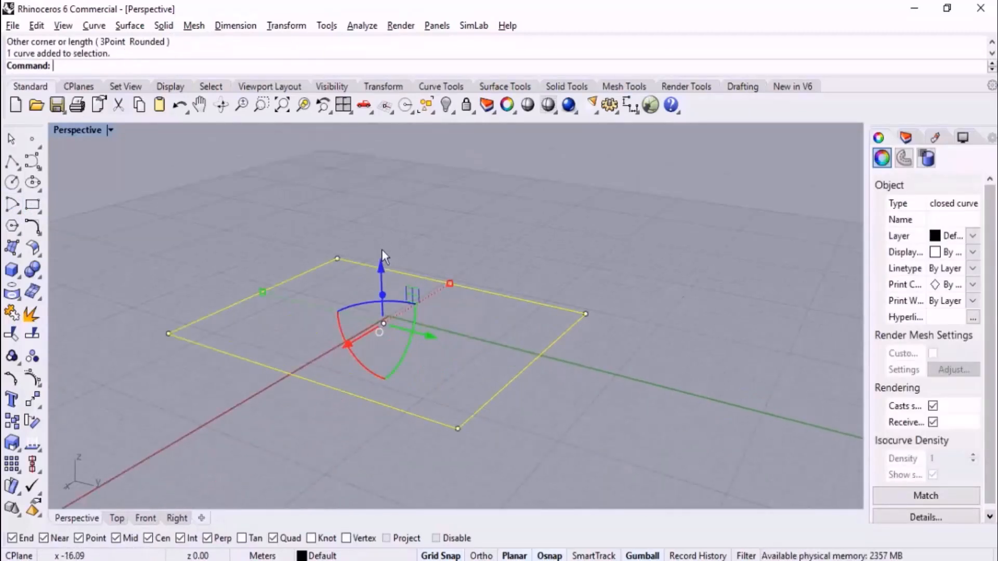
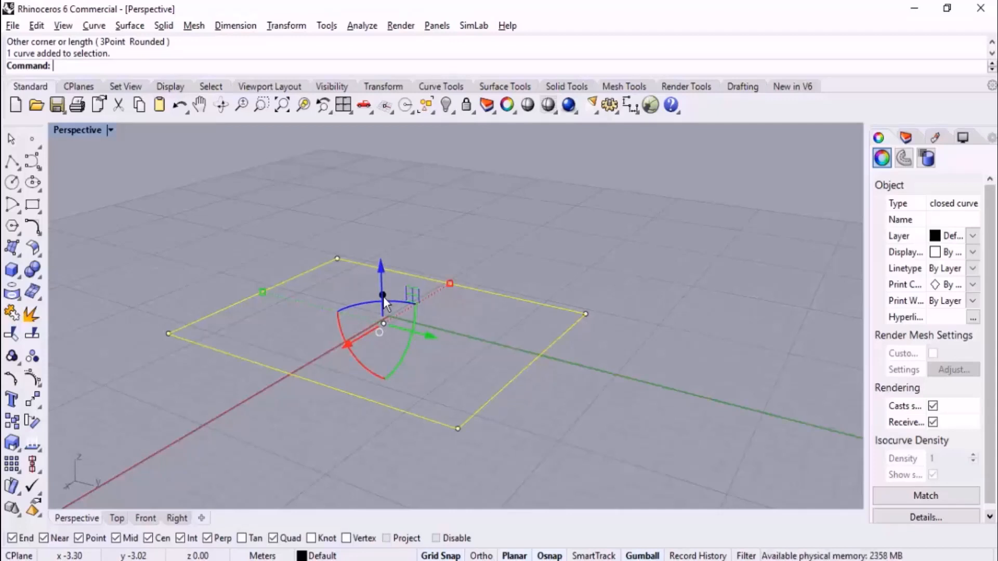
pyautogui.moveTo(384, 298); pyautogui.dragTo(383, 186)
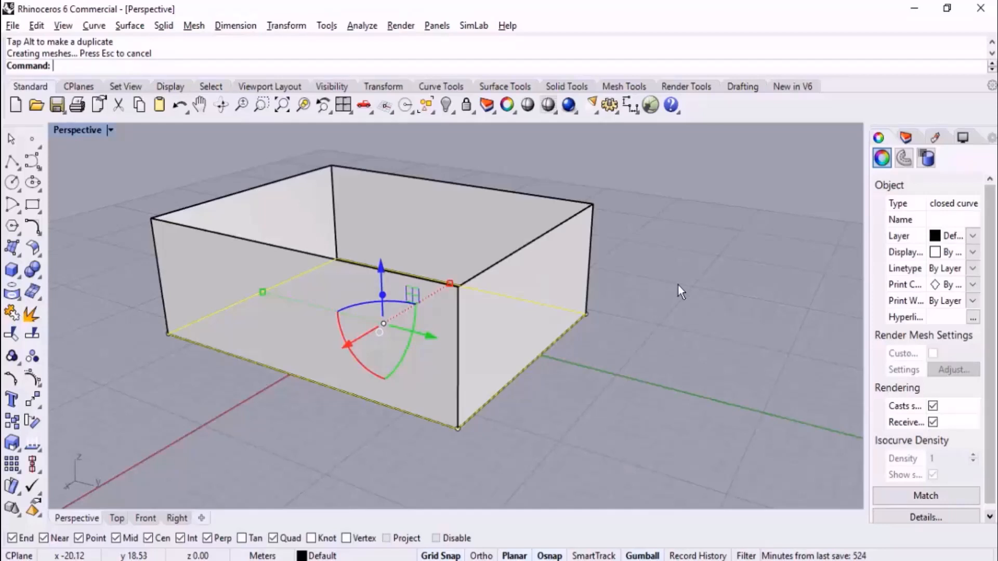
pyautogui.press('Escape')
pyautogui.hotkey('ctrl', 'z')
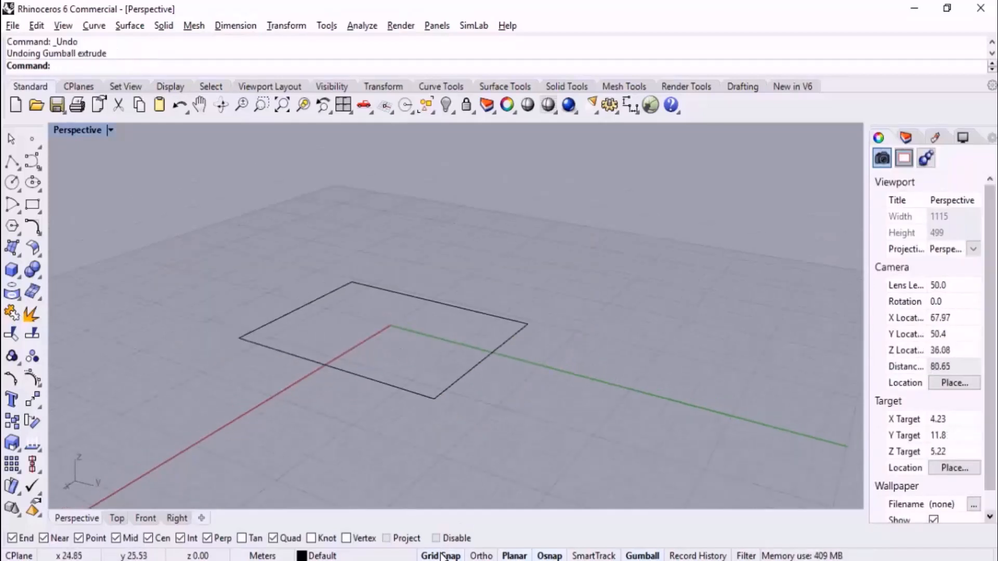
# Step: Turn off Grid Snap and try extruding the rectangle freely upward with the gumball, undoing the extrusion
pyautogui.moveTo(461, 389); pyautogui.dragTo(459, 395)
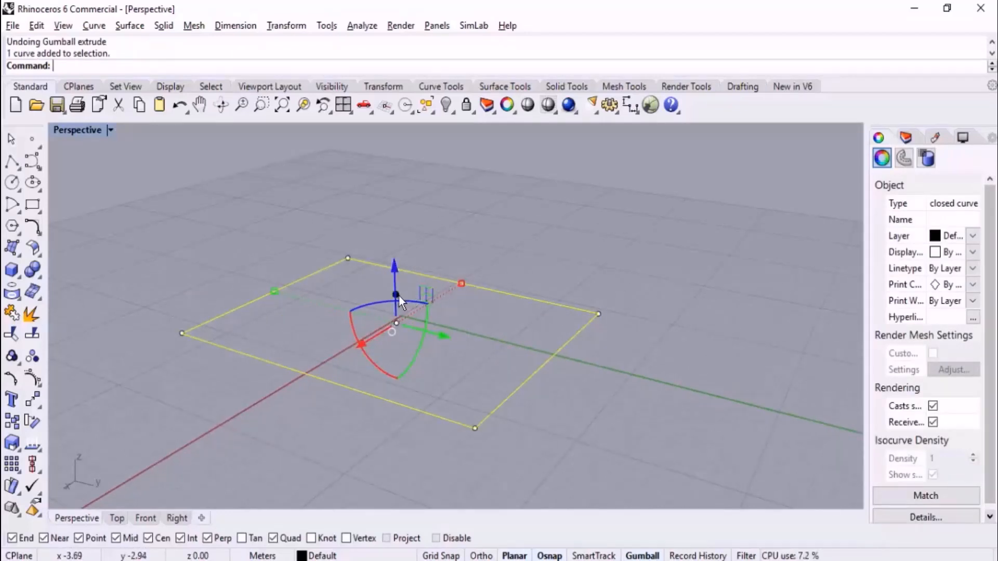
pyautogui.moveTo(398, 296); pyautogui.dragTo(395, 189)
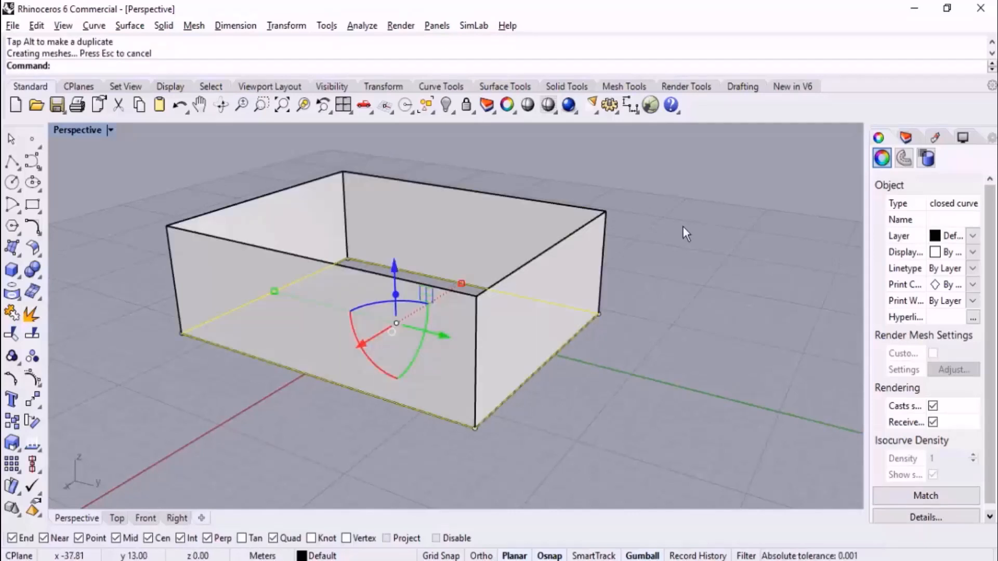
pyautogui.hotkey('ctrl', 'z')
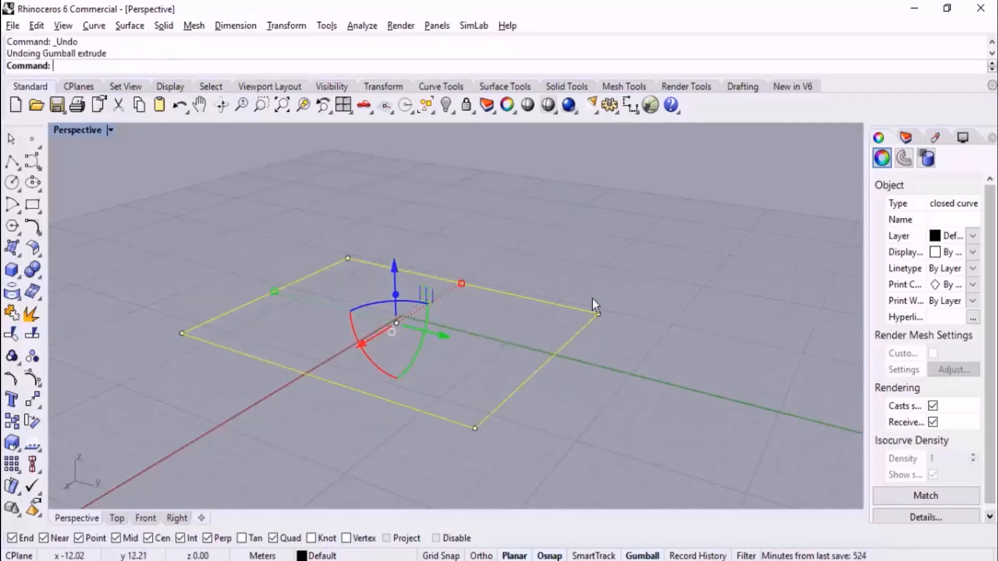
# Step: Extrude the rectangle exactly 15 m upward with the gumball's vertical extrude handle and deselect it
pyautogui.click(397, 295)
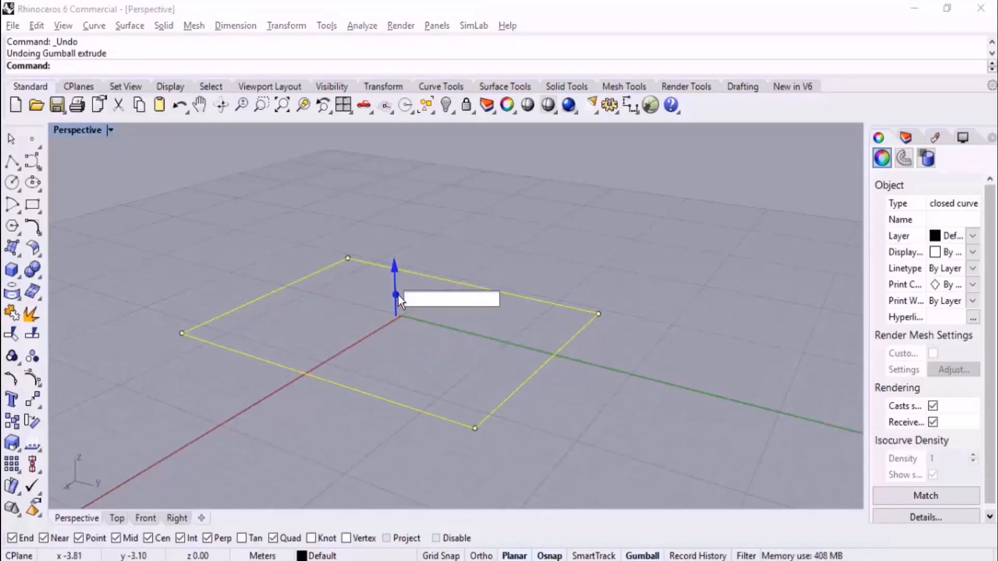
pyautogui.write('15')
pyautogui.press('Return')
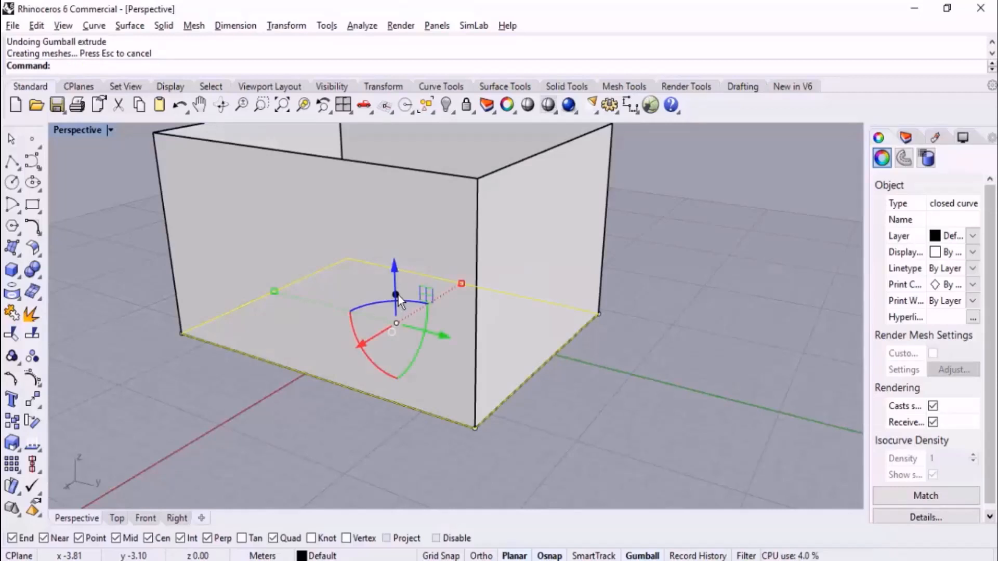
pyautogui.scroll(-8, 420, 191)
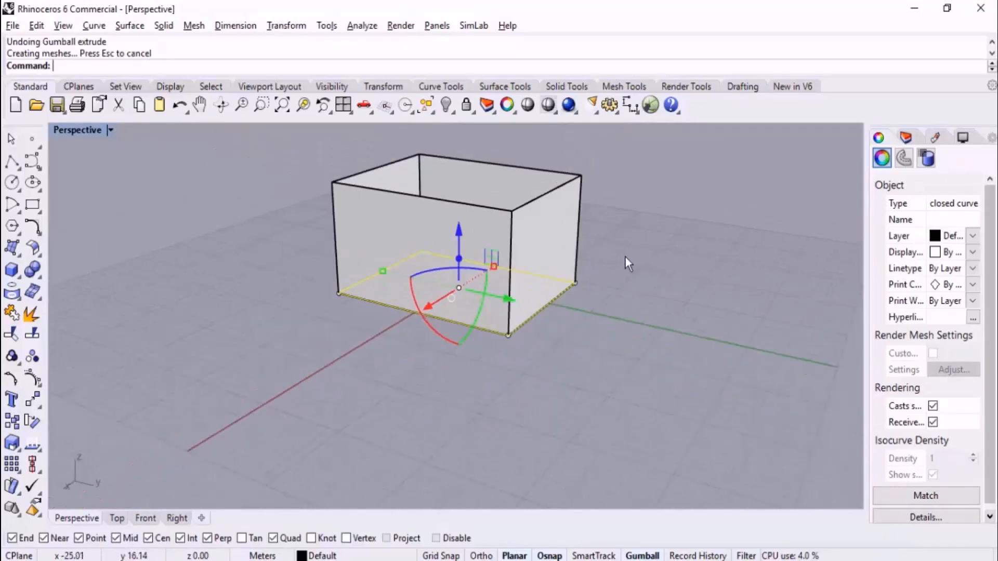
pyautogui.click(354, 308)
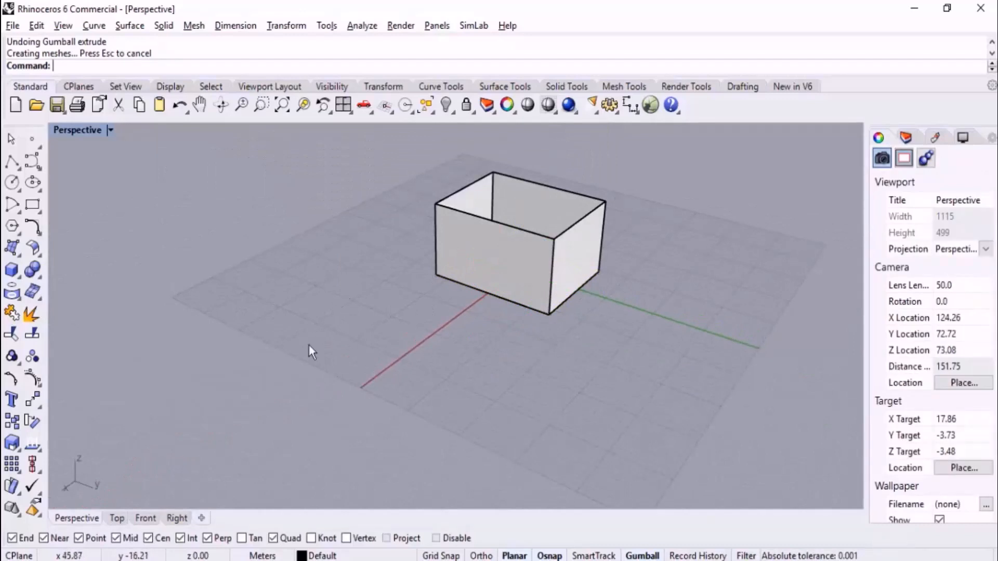
# Step: Place a point beside the open box and extrude it upward into a vertical line with the gumball
pyautogui.click(31, 142)
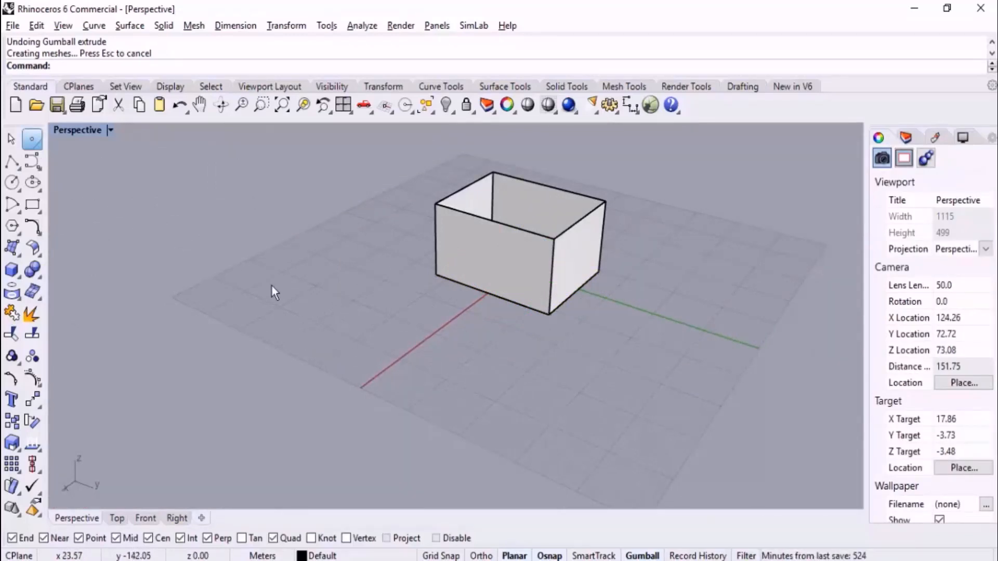
pyautogui.click(273, 287)
pyautogui.moveTo(310, 317); pyautogui.dragTo(263, 210)
pyautogui.click(364, 256)
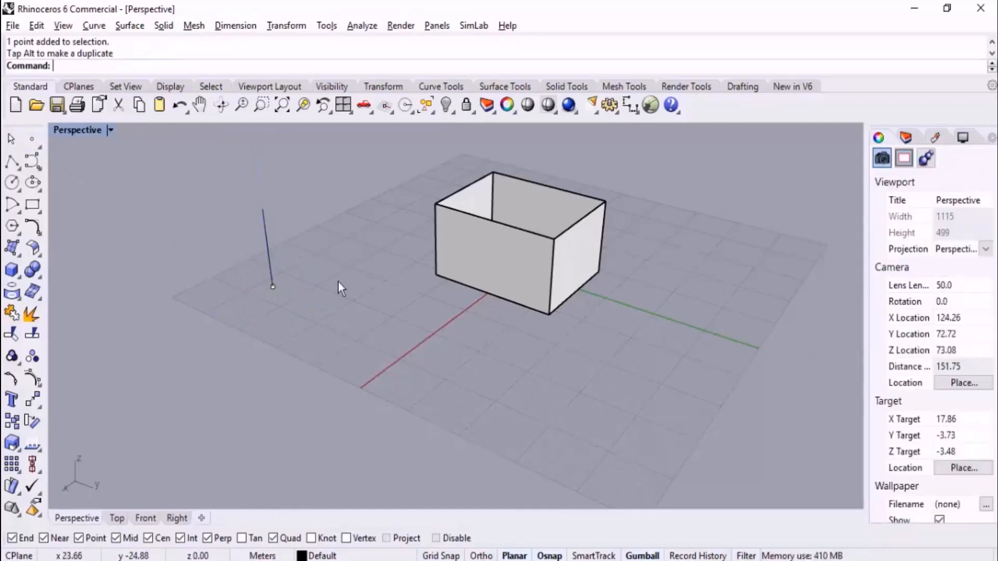
# Step: Draw a single-segment polyline between the point and the red axis and extrude it upward into a vertical surface
pyautogui.click(11, 161)
pyautogui.click(302, 306)
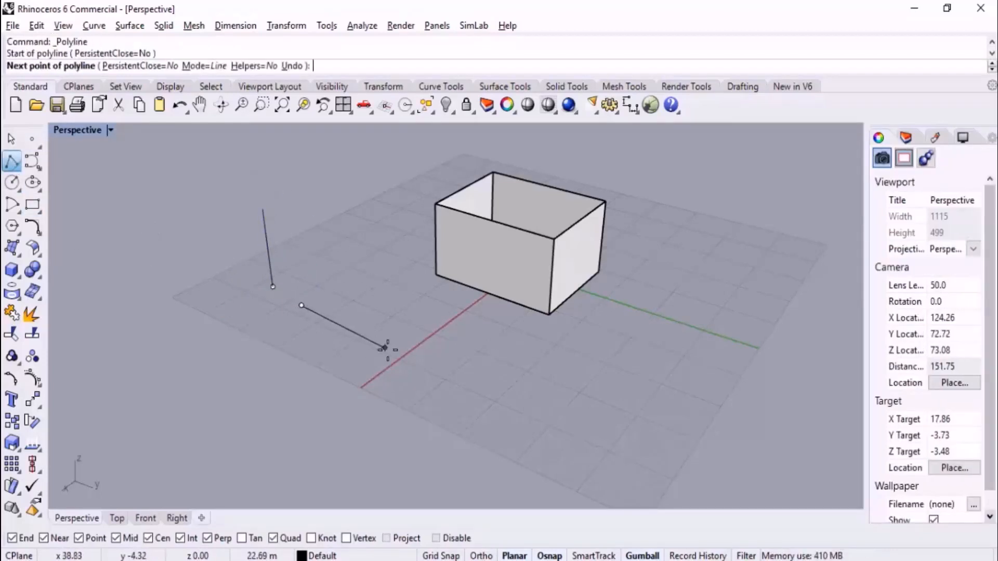
pyautogui.click(405, 351)
pyautogui.press('Return')
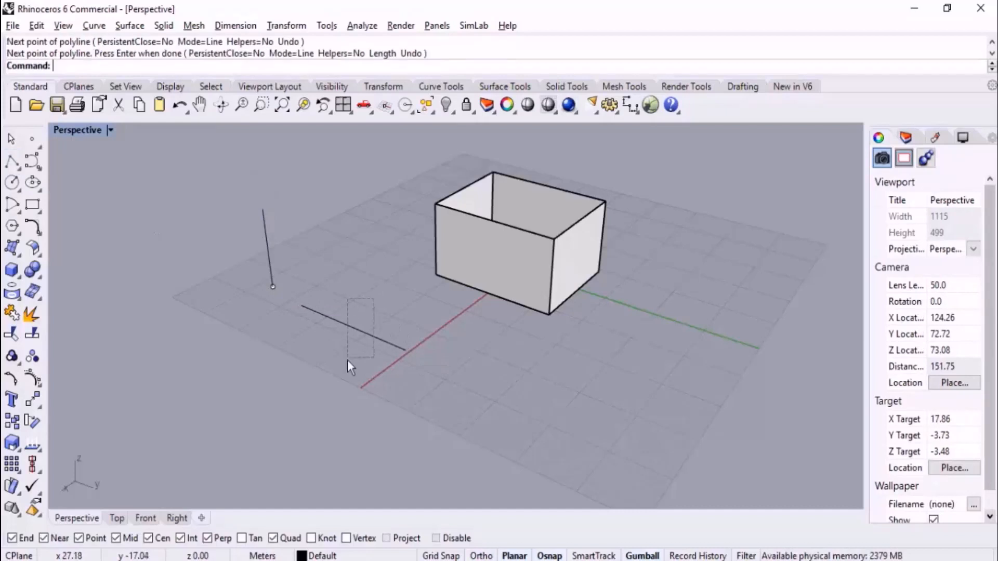
pyautogui.click(347, 325)
pyautogui.moveTo(348, 303); pyautogui.dragTo(343, 227)
pyautogui.click(517, 334)
# Step: Explode the open box extrusion into separate wall surfaces
pyautogui.scroll(-4, 516, 331)
pyautogui.scroll(6, 557, 316)
pyautogui.click(563, 256)
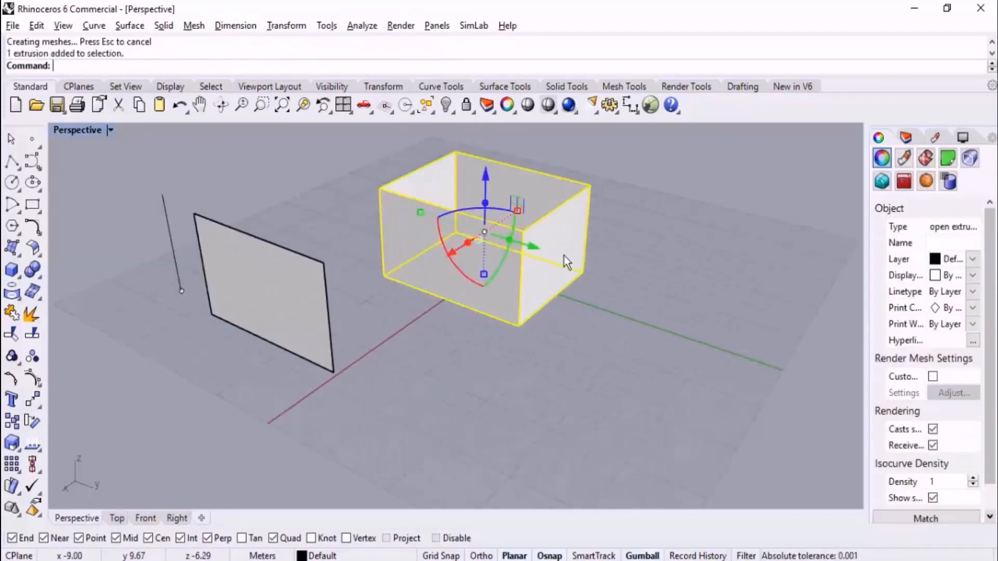
pyautogui.click(33, 314)
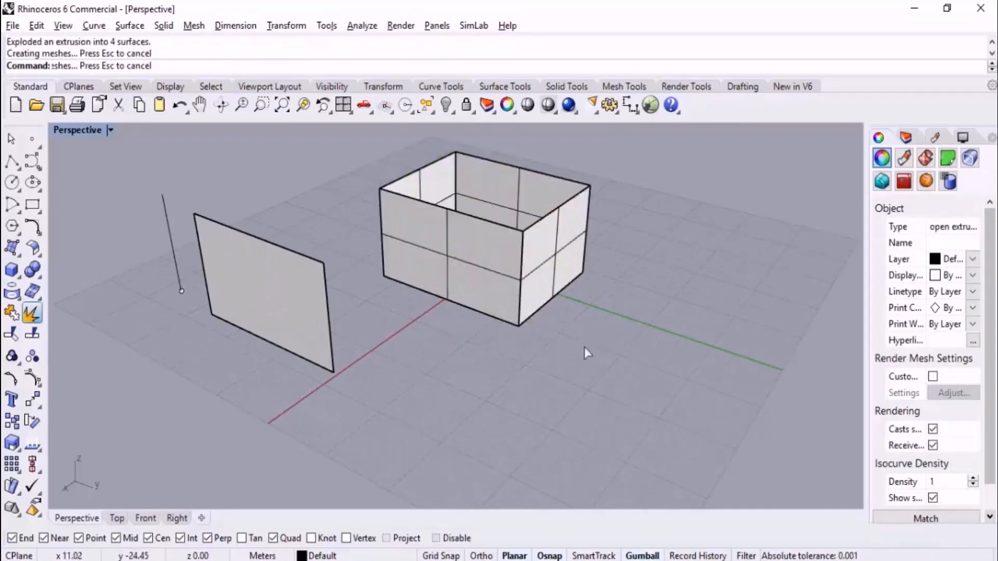
# Step: Try moving all the exploded walls away from the base rectangle along the green axis with the gumball, and undo the move
pyautogui.click(534, 246)
pyautogui.press('Return')
pyautogui.click(588, 366)
pyautogui.moveTo(587, 366); pyautogui.dragTo(509, 301, button='right')
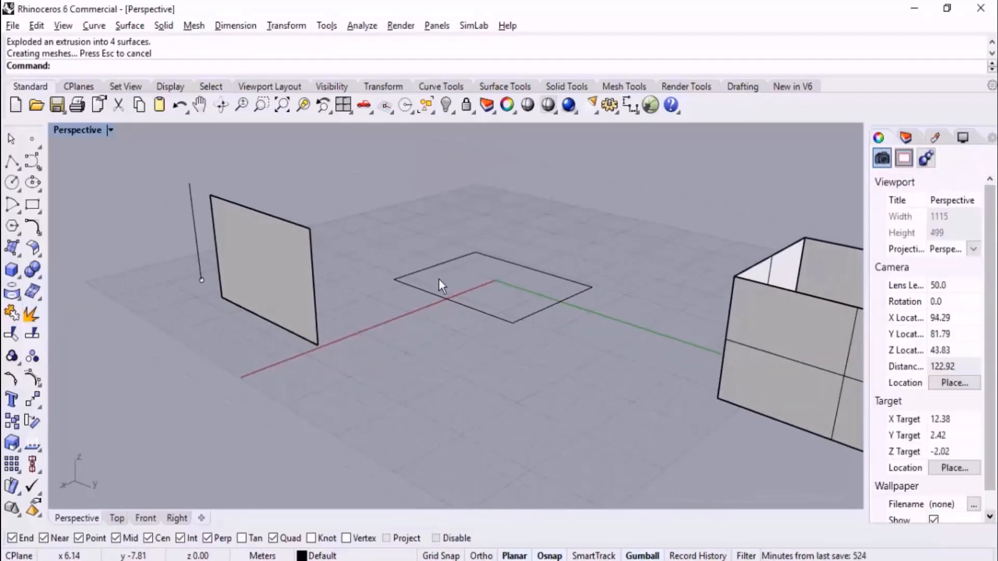
pyautogui.hotkey('ctrl', 'z')
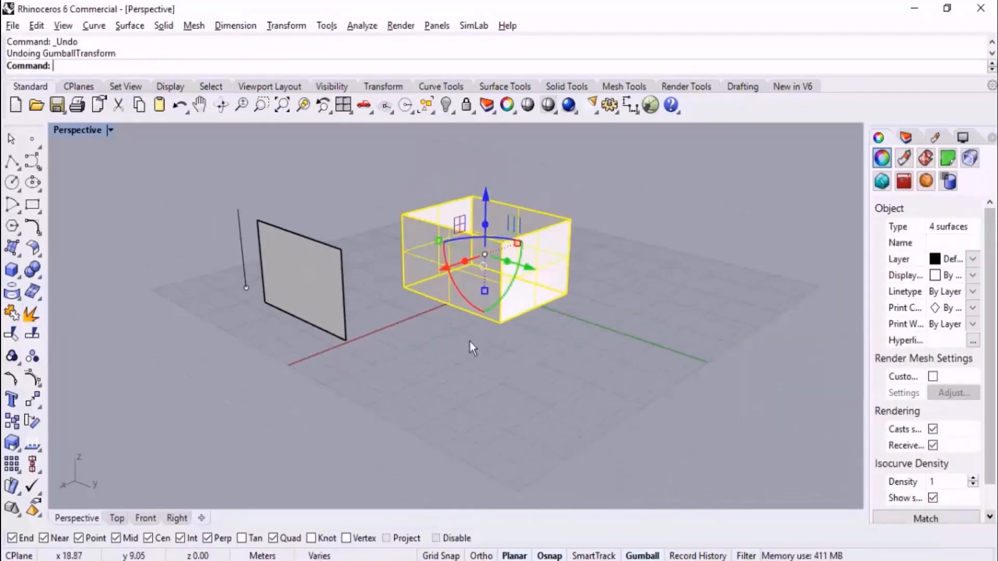
# Step: Try extruding the exploded box's end wall outward along the green axis into a solid with the gumball's extrude handle
pyautogui.click(469, 341)
pyautogui.moveTo(469, 341); pyautogui.dragTo(535, 256, button='right')
pyautogui.click(556, 285)
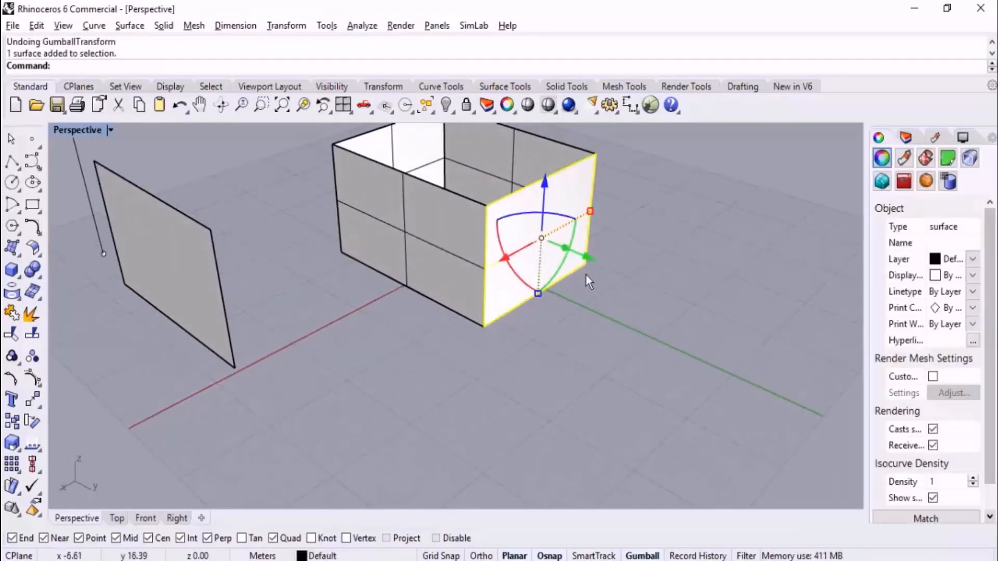
pyautogui.moveTo(573, 257); pyautogui.dragTo(607, 290)
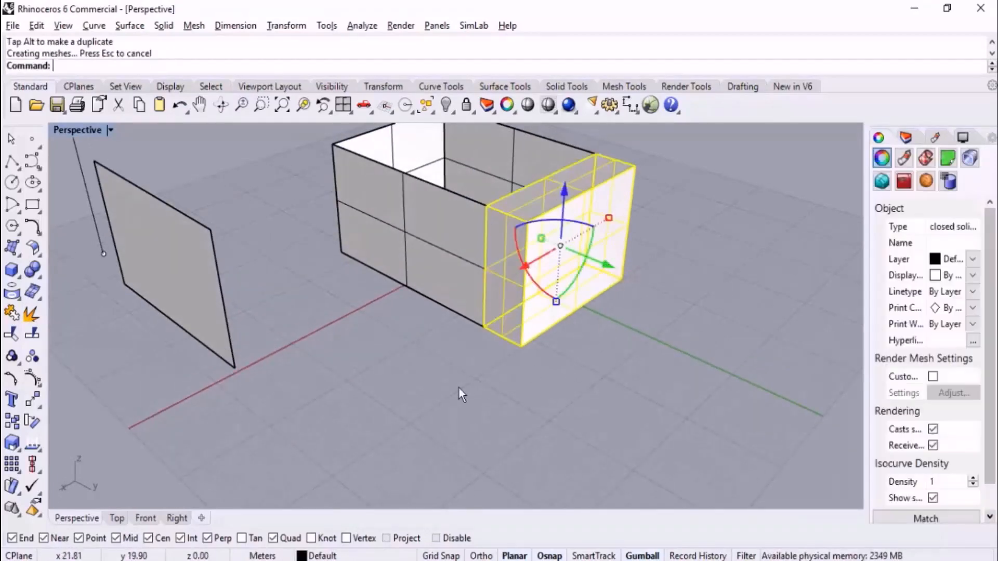
pyautogui.click(459, 388)
pyautogui.moveTo(459, 388); pyautogui.dragTo(553, 331, button='right')
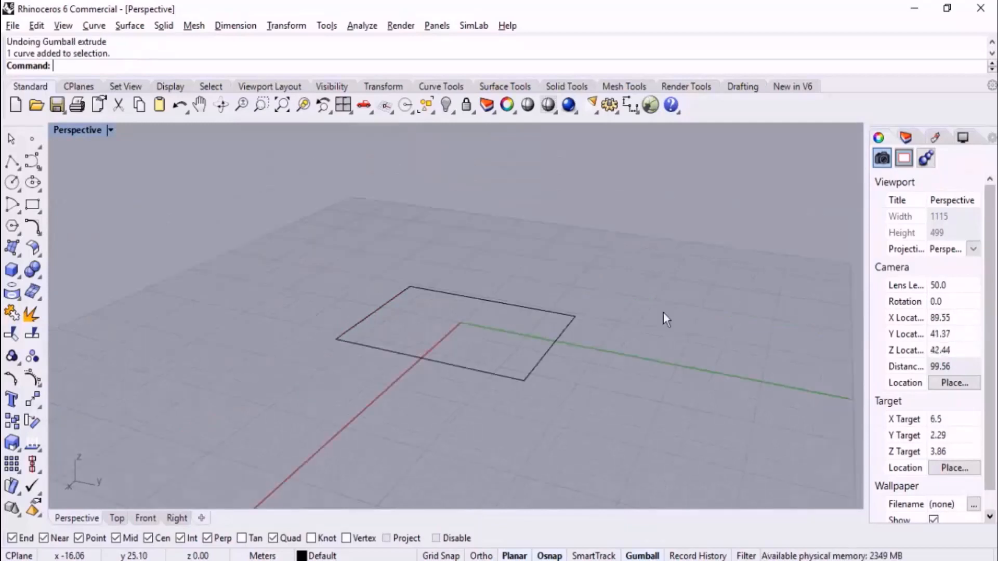
# Step: Try extruding the base rectangle upward into an open box with the gumball's extrude handle, and undo the extrusion
pyautogui.moveTo(546, 247); pyautogui.dragTo(492, 328)
pyautogui.moveTo(550, 337); pyautogui.dragTo(551, 307, button='right')
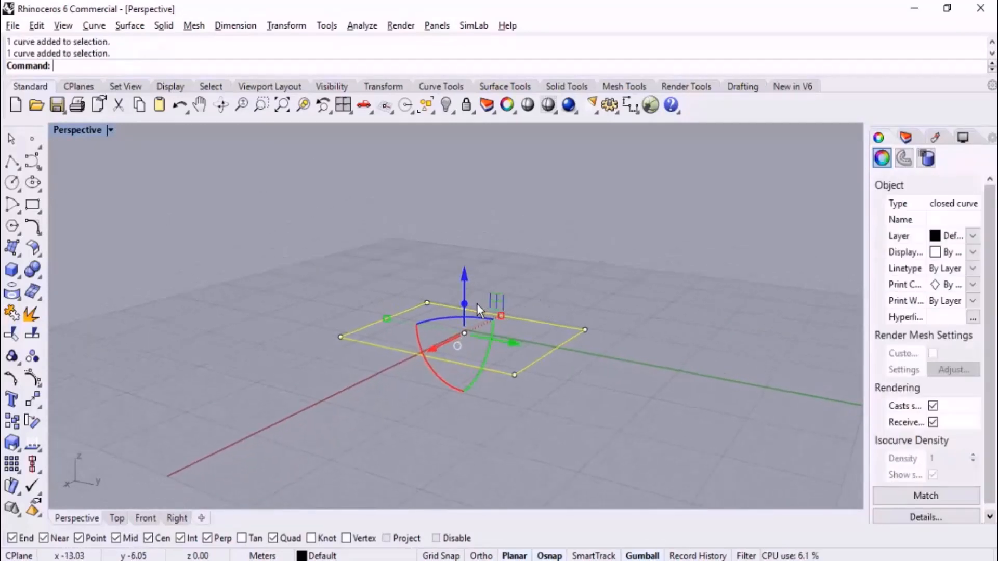
pyautogui.moveTo(466, 305); pyautogui.dragTo(485, 237)
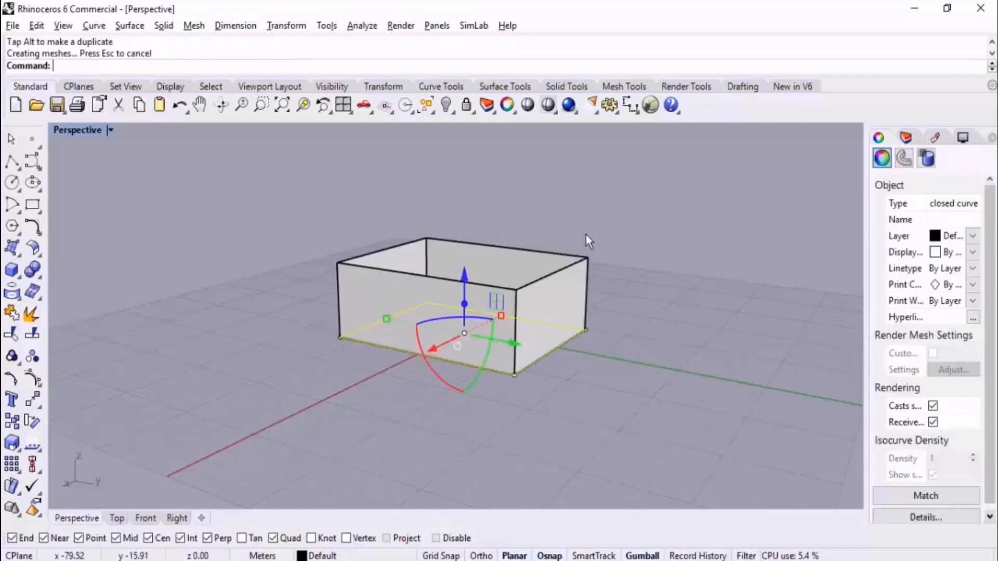
pyautogui.hotkey('ctrl', 'z')
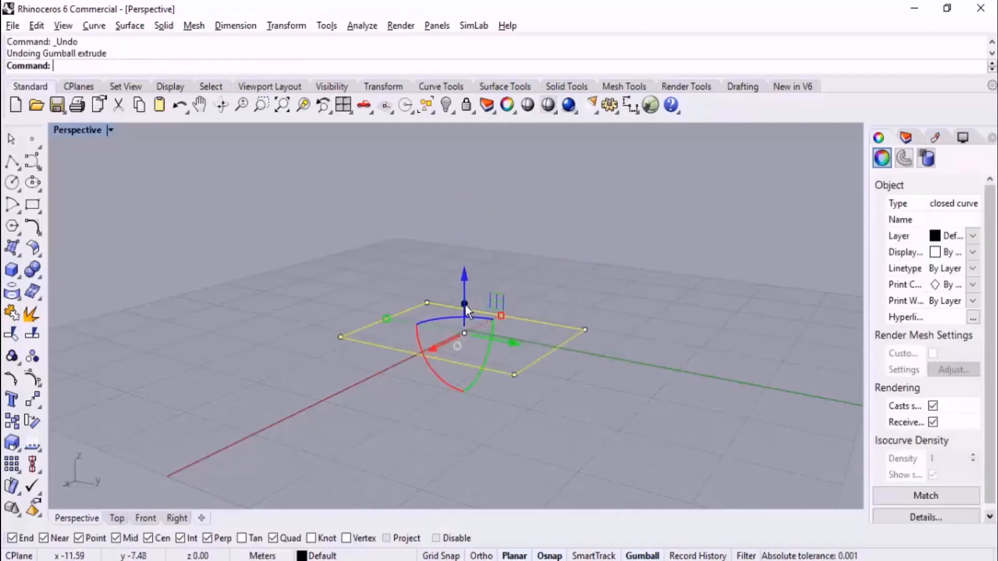
# Step: Try extruding the base rectangle equally above and below its plane with the gumball, undoing each attempt
pyautogui.moveTo(466, 304); pyautogui.dragTo(479, 256)
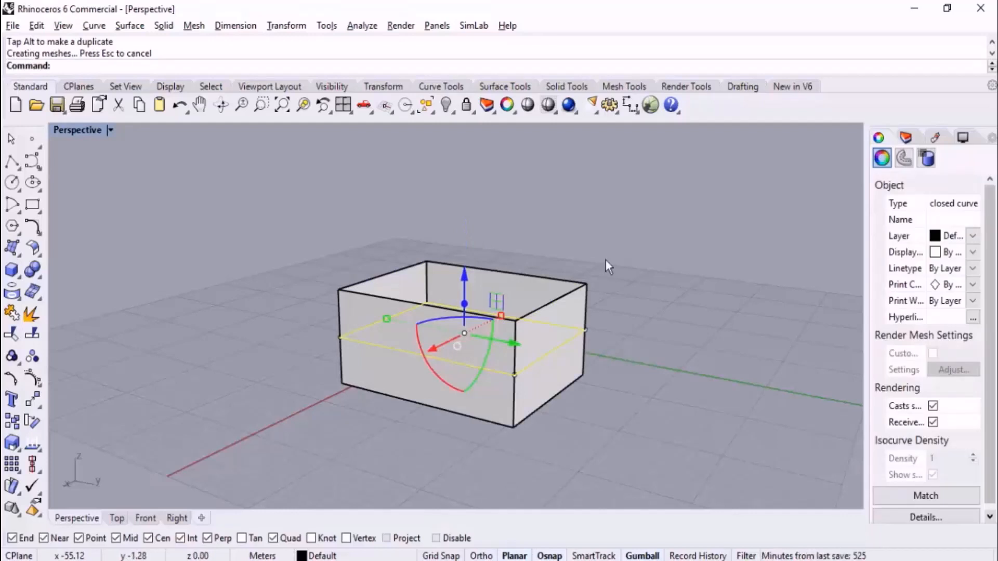
pyautogui.hotkey('ctrl', 'z')
pyautogui.moveTo(577, 270); pyautogui.dragTo(568, 296, button='right')
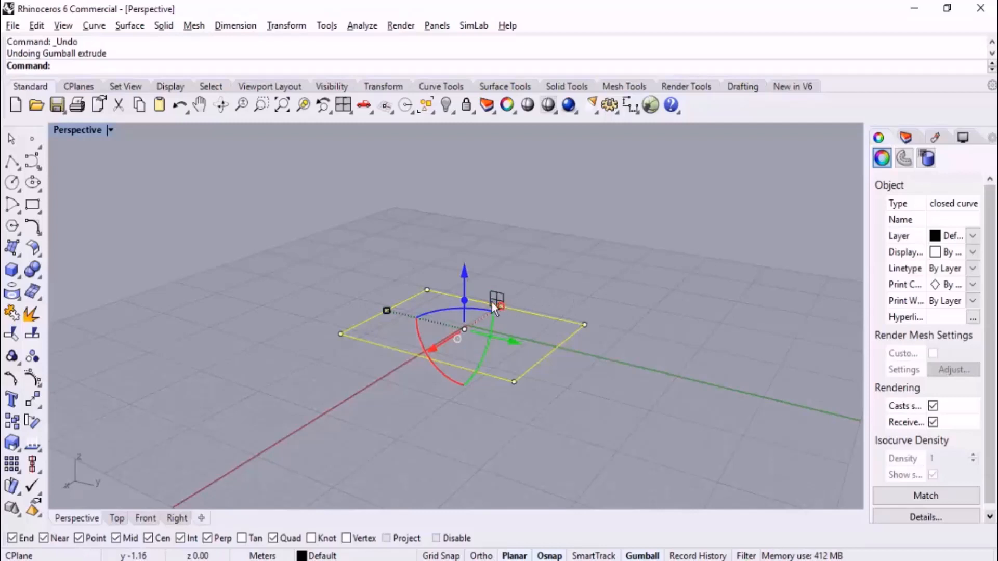
pyautogui.moveTo(467, 299); pyautogui.dragTo(502, 240)
pyautogui.hotkey('ctrl', 'z')
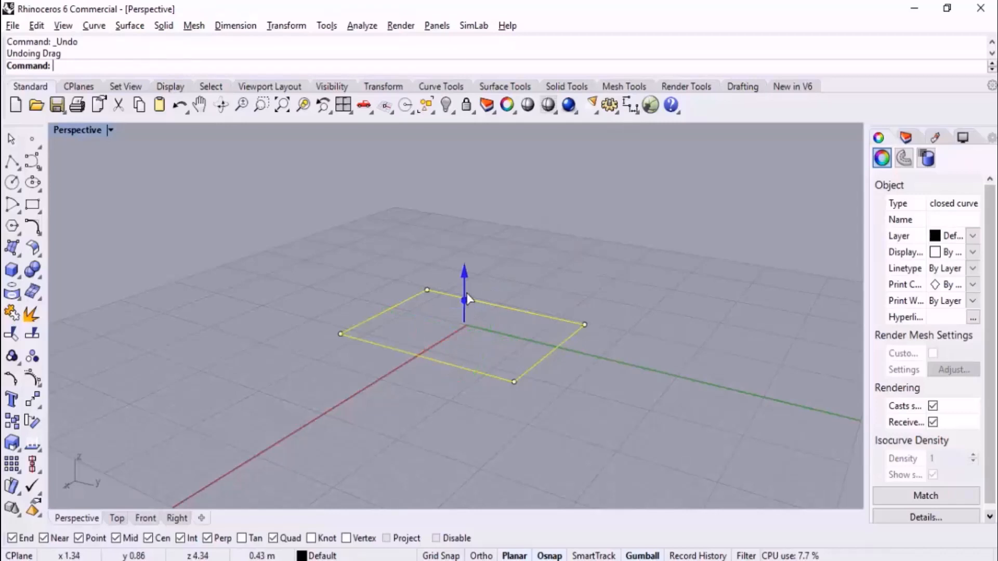
pyautogui.moveTo(466, 294); pyautogui.dragTo(470, 223)
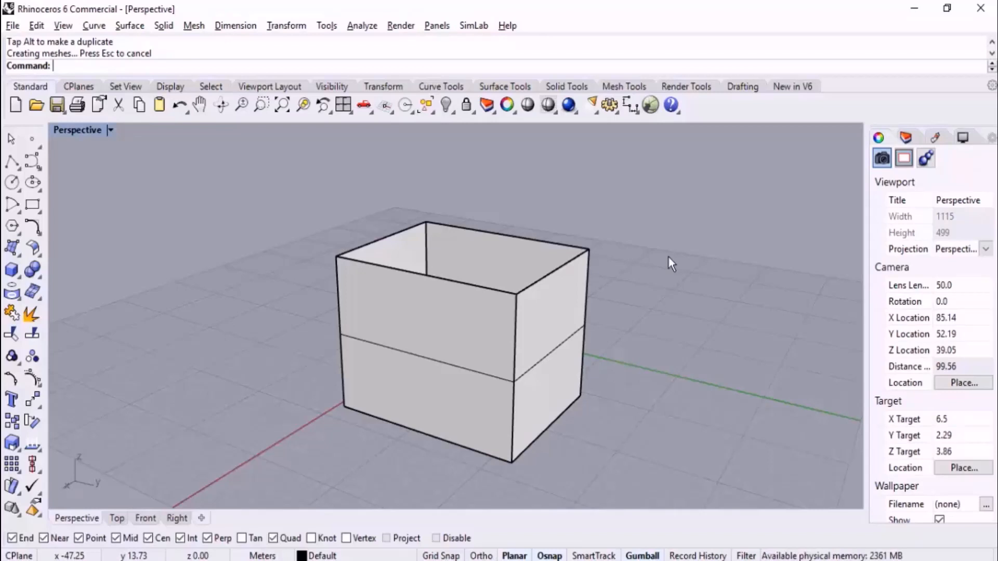
pyautogui.hotkey('ctrl', 'z')
pyautogui.scroll(-6, 625, 264)
pyautogui.moveTo(626, 264); pyautogui.dragTo(728, 294, button='right')
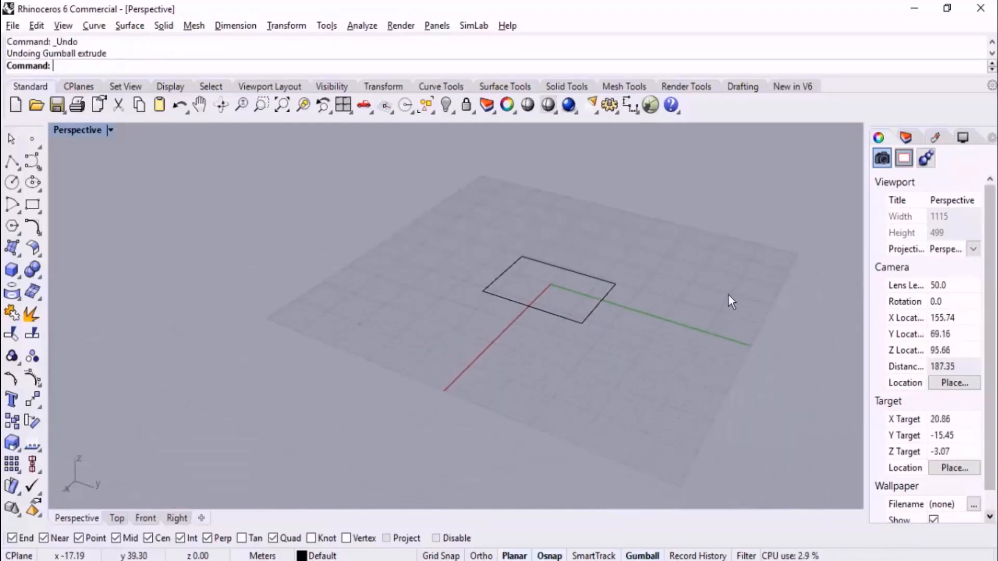
# Step: Move the base rectangle about 21 m along the red axis with the gumball and delete it
pyautogui.scroll(4, 728, 294)
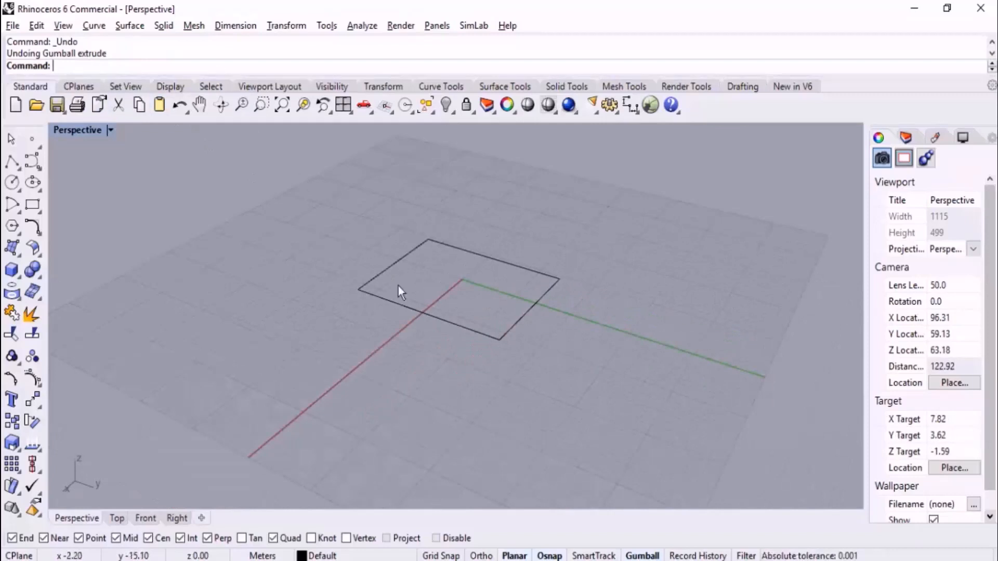
pyautogui.scroll(-4, 415, 332)
pyautogui.scroll(-3, 317, 231)
pyautogui.scroll(3, 369, 286)
pyautogui.click(423, 253)
pyautogui.moveTo(381, 281); pyautogui.dragTo(341, 320)
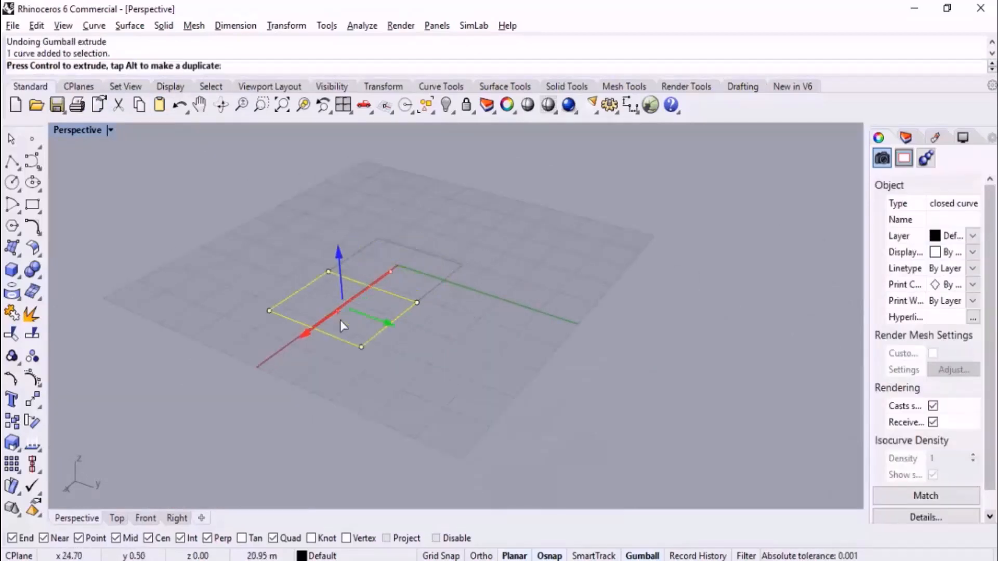
pyautogui.press('Delete')
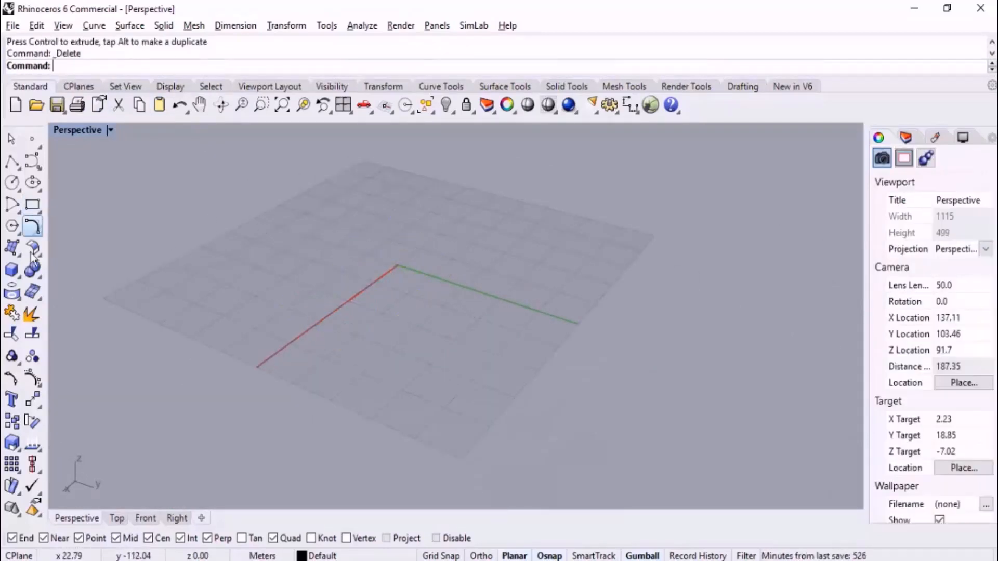
# Step: Draw a solid box over the origin with the Box command
pyautogui.click(12, 269)
pyautogui.click(387, 236)
pyautogui.click(469, 341)
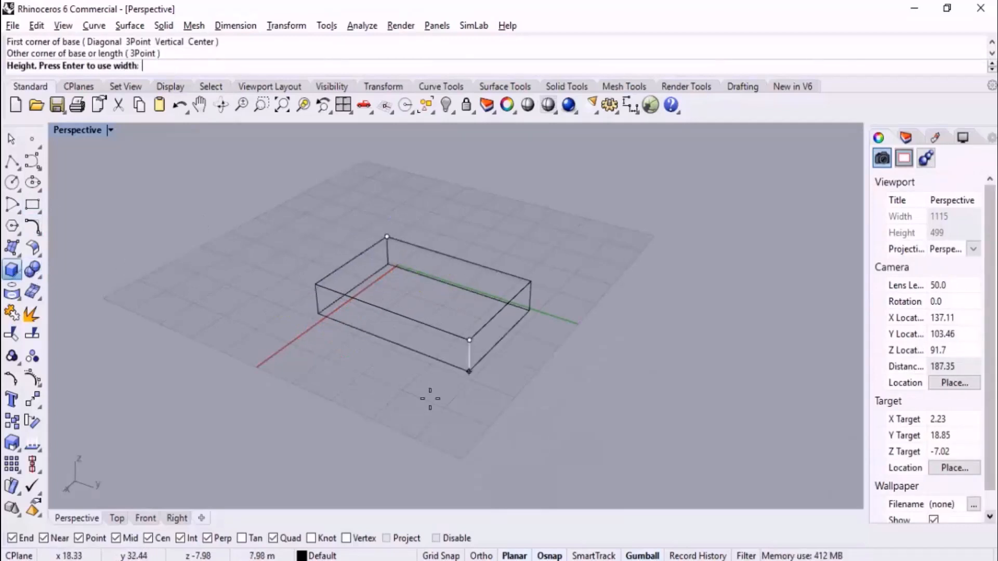
pyautogui.scroll(-3, 447, 338)
pyautogui.click(468, 282)
pyautogui.scroll(-3, 371, 229)
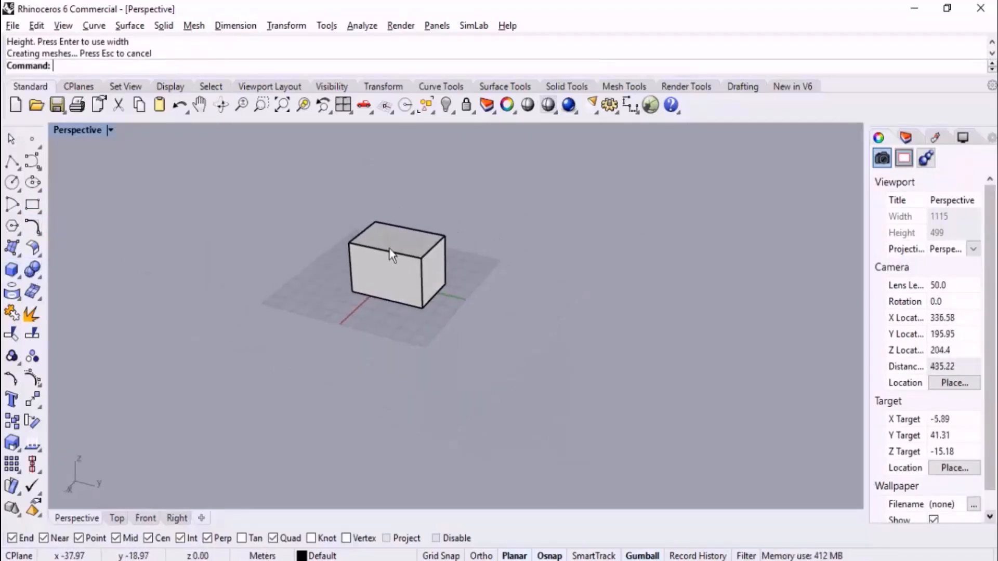
# Step: Shift the box slightly along the green axis with the gumball
pyautogui.scroll(2, 432, 251)
pyautogui.click(429, 251)
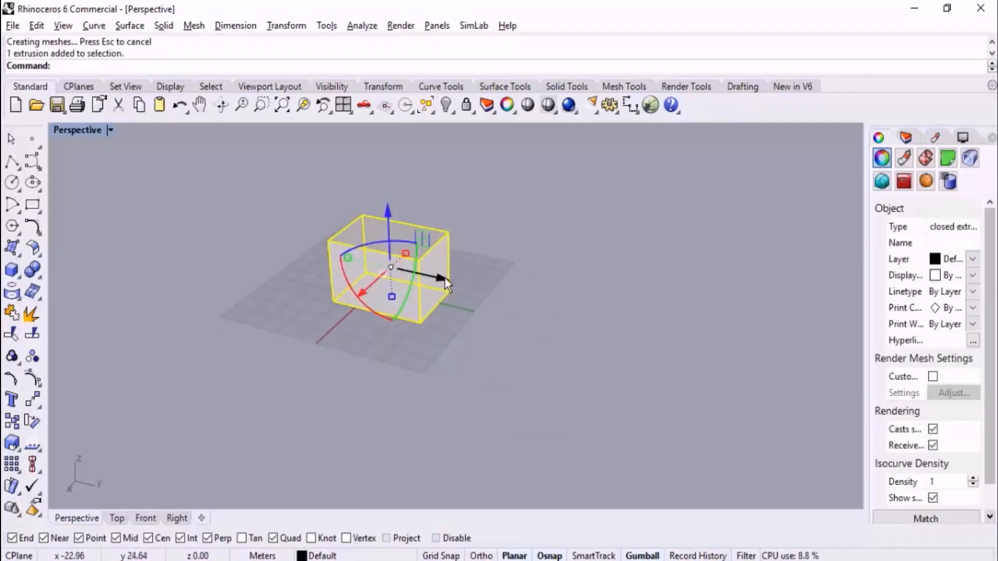
pyautogui.moveTo(444, 279)
pyautogui.mouseDown()
pyautogui.moveTo(617, 315)
pyautogui.moveTo(431, 289)
pyautogui.mouseUp()
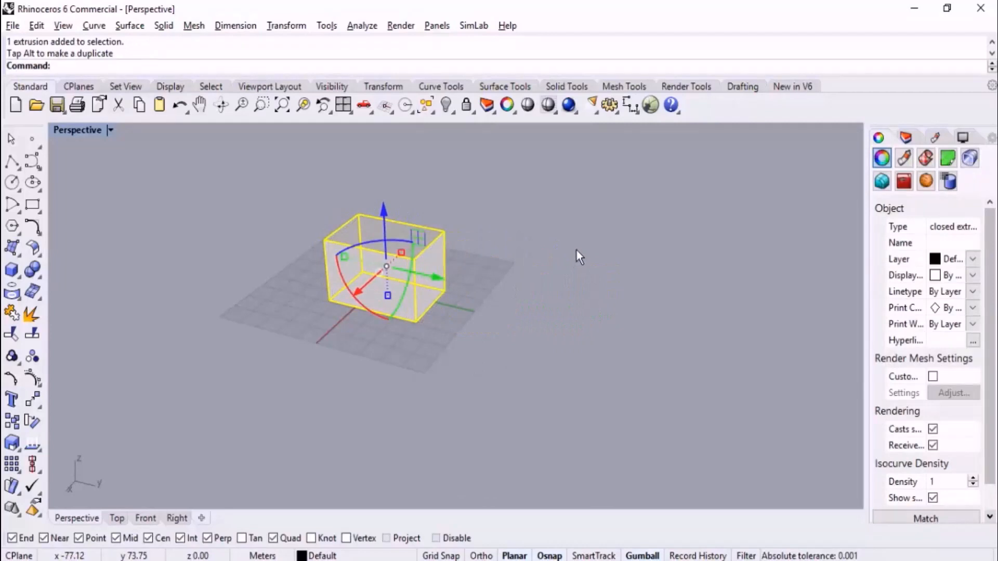
# Step: Try moving the box 60 m from its base corner with a 30-degree angle constraint using the Move command, and undo it
pyautogui.write('M')
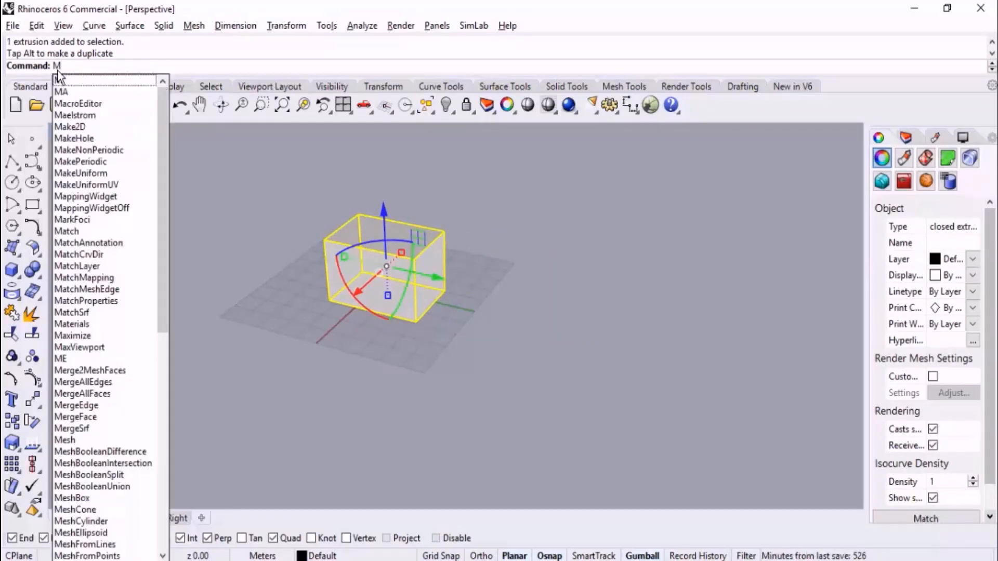
pyautogui.press('Return')
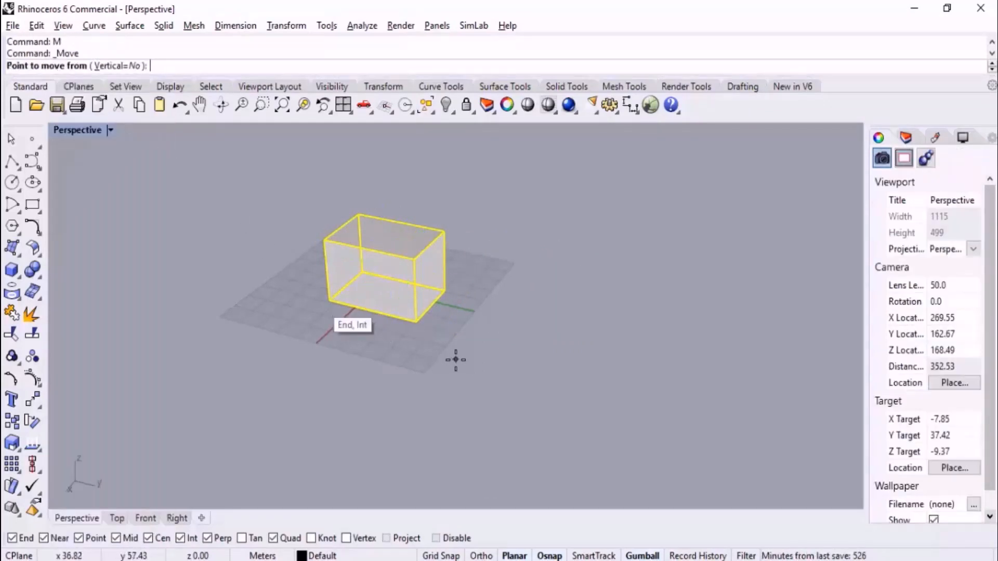
pyautogui.moveTo(398, 334); pyautogui.dragTo(514, 322, button='right')
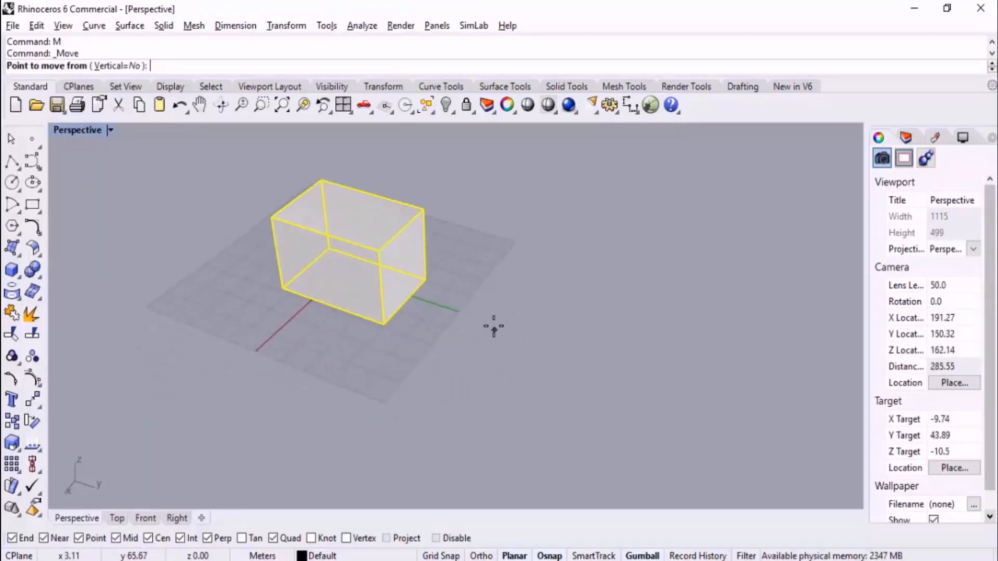
pyautogui.click(425, 280)
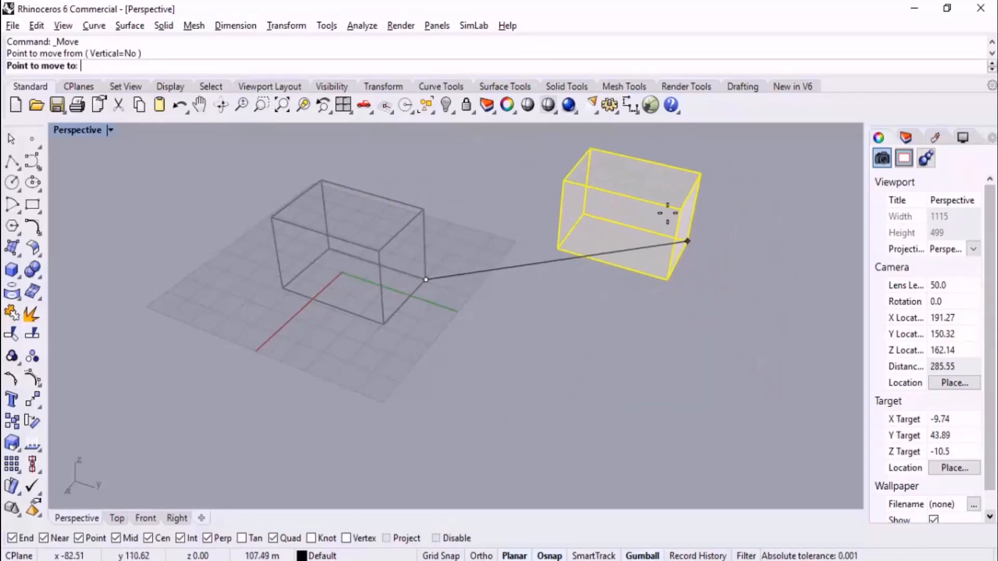
pyautogui.scroll(-5, 584, 399)
pyautogui.moveTo(585, 400); pyautogui.dragTo(650, 286, button='right')
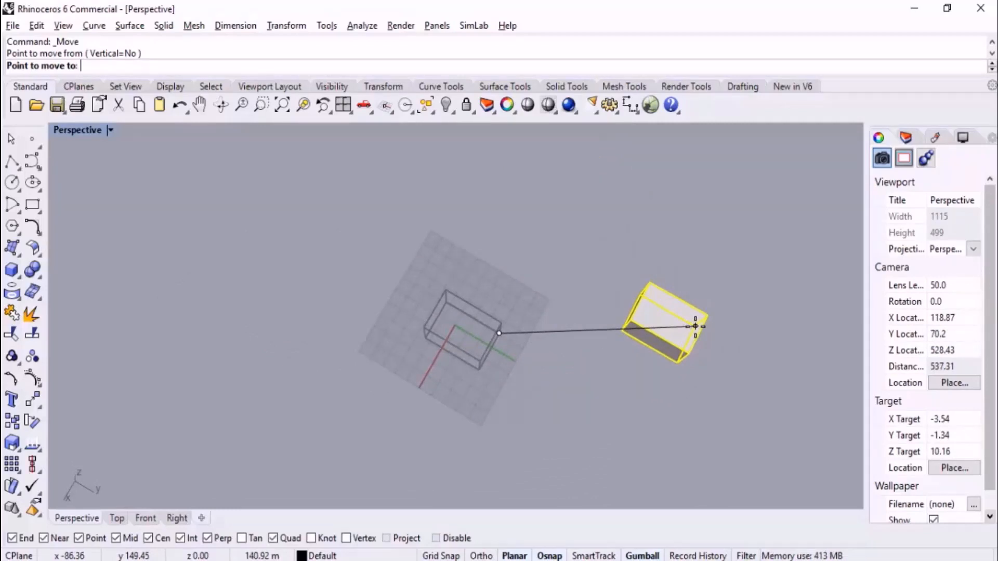
pyautogui.press('F8')
pyautogui.press('F8')
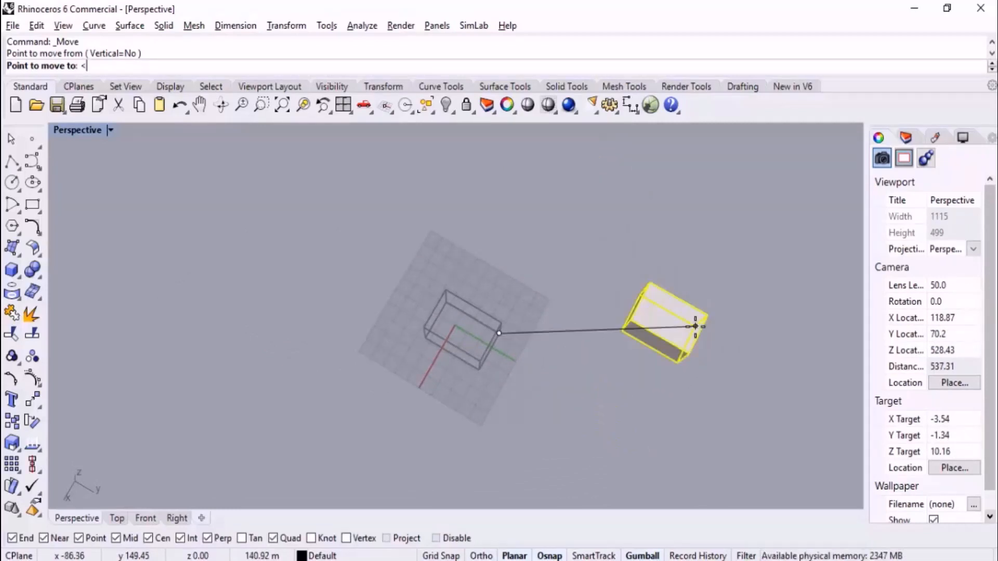
pyautogui.write('0')
pyautogui.press('Return')
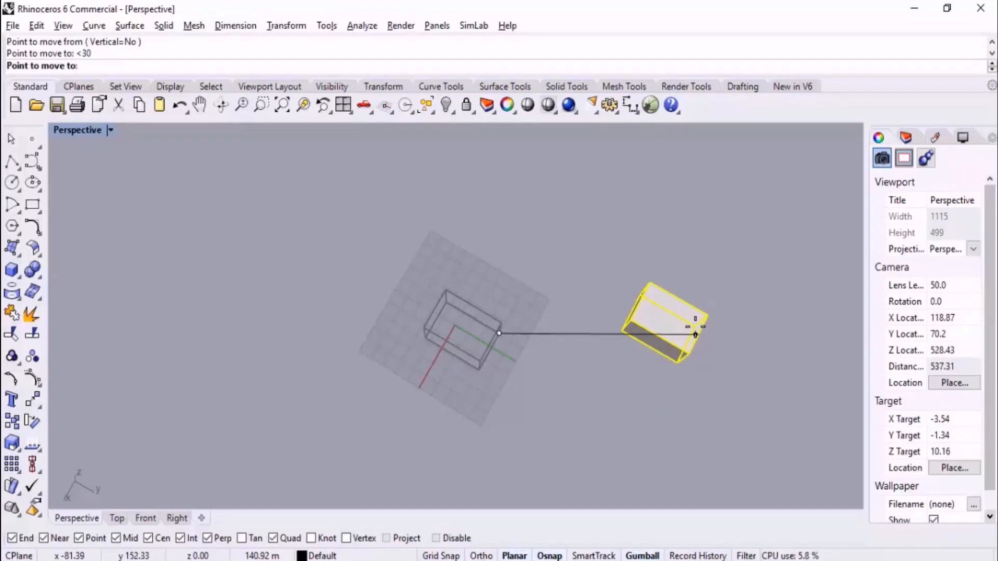
pyautogui.write('60')
pyautogui.press('Return')
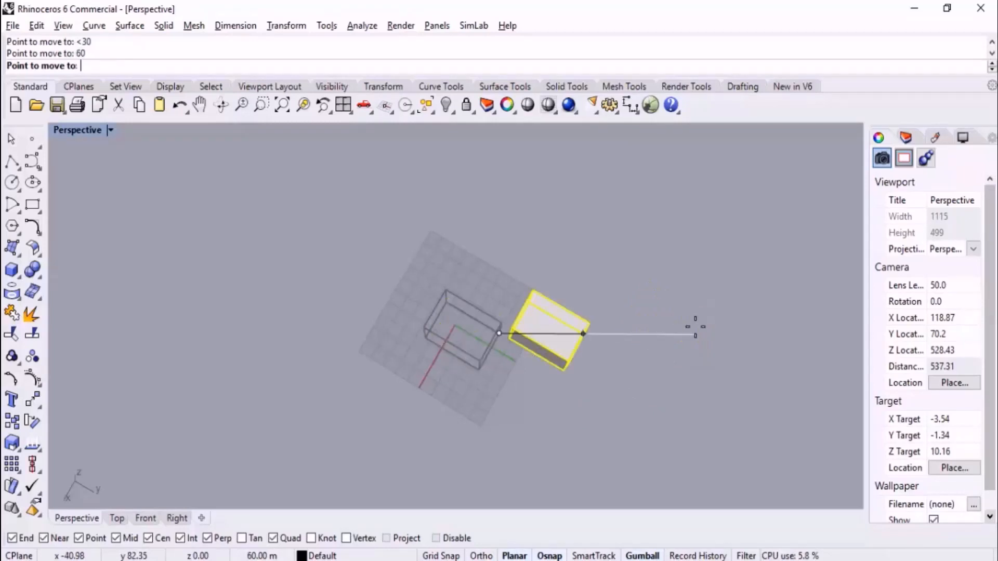
pyautogui.click(715, 320)
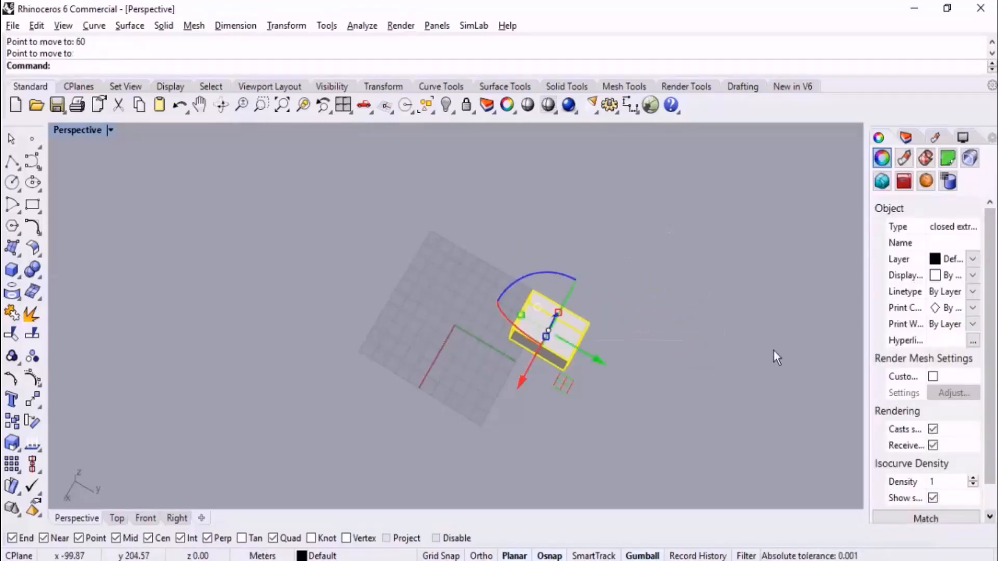
pyautogui.hotkey('ctrl', 'z')
pyautogui.moveTo(479, 287); pyautogui.dragTo(476, 233, button='right')
pyautogui.write('m')
pyautogui.press('Return')
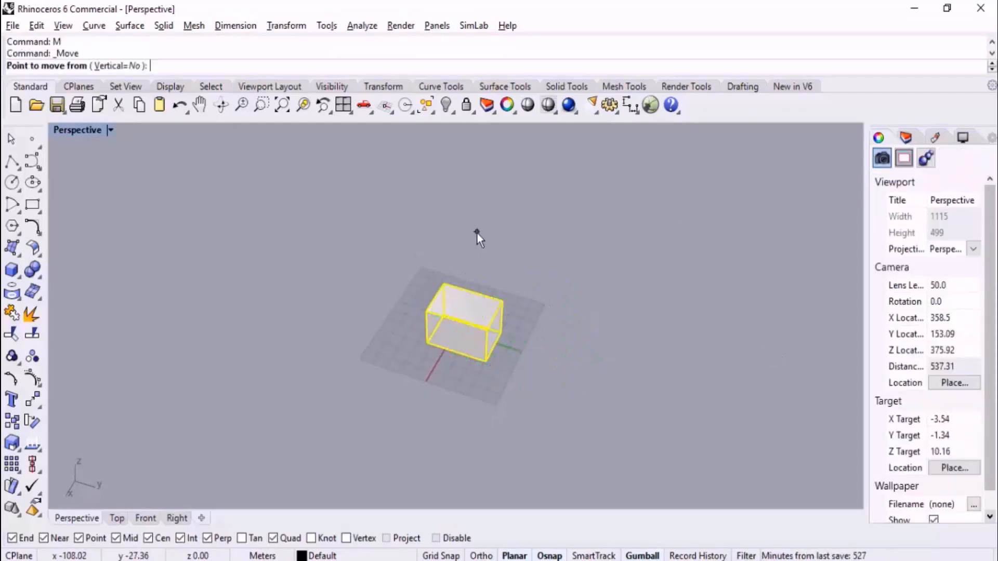
pyautogui.scroll(5, 525, 282)
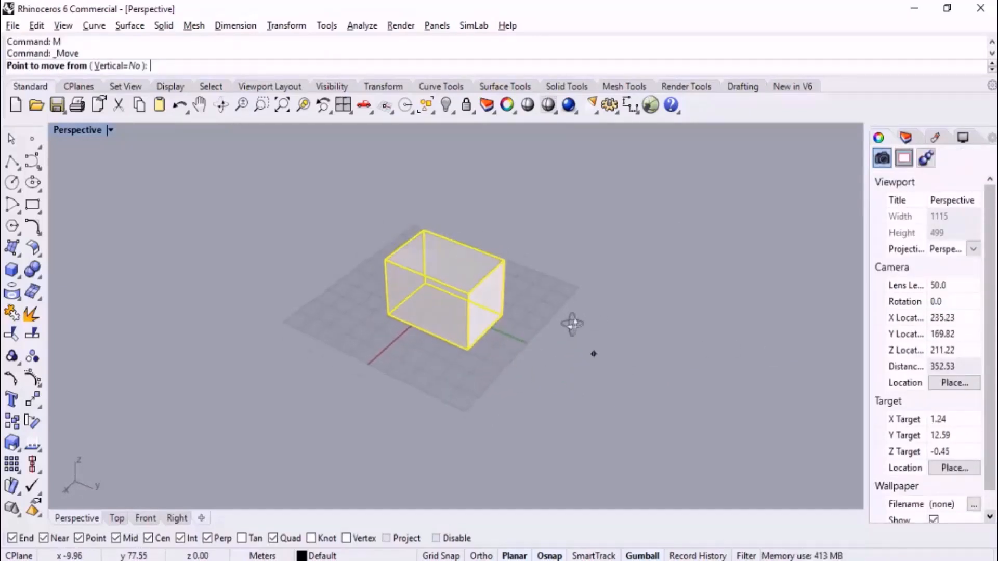
pyautogui.scroll(-4, 303, 256)
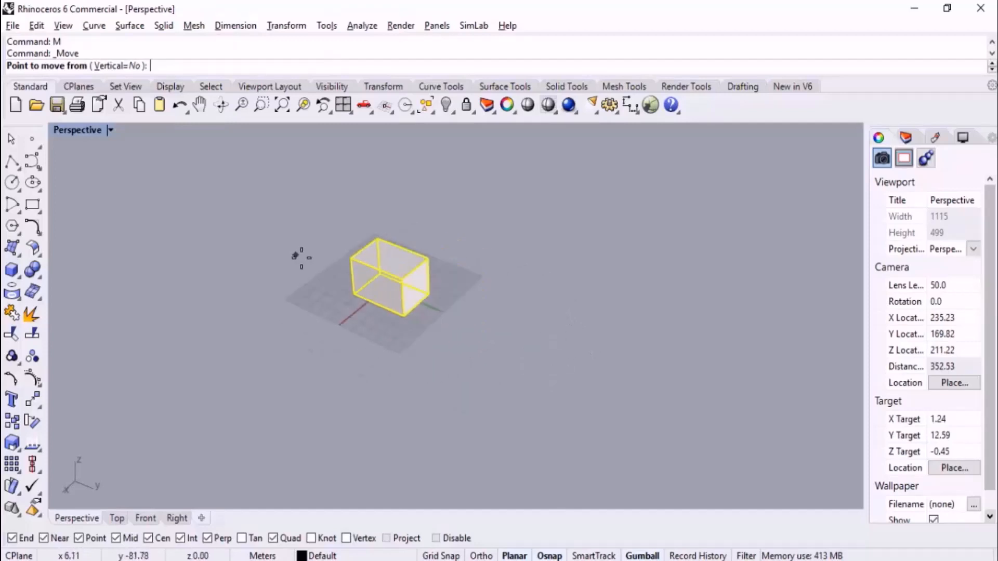
pyautogui.moveTo(303, 257); pyautogui.dragTo(336, 277, button='right')
pyautogui.scroll(4, 438, 281)
pyautogui.click(261, 410)
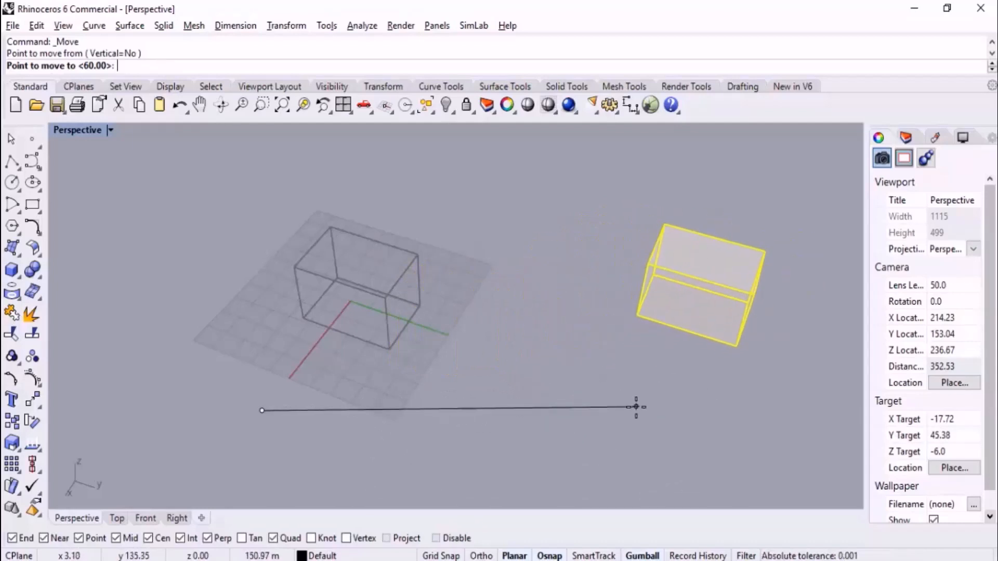
pyautogui.press('Escape')
pyautogui.press('Escape')
# Step: Try moving the box vertically from its base corner using the Move command with Vertical set to Yes
pyautogui.write('m')
pyautogui.press('Return')
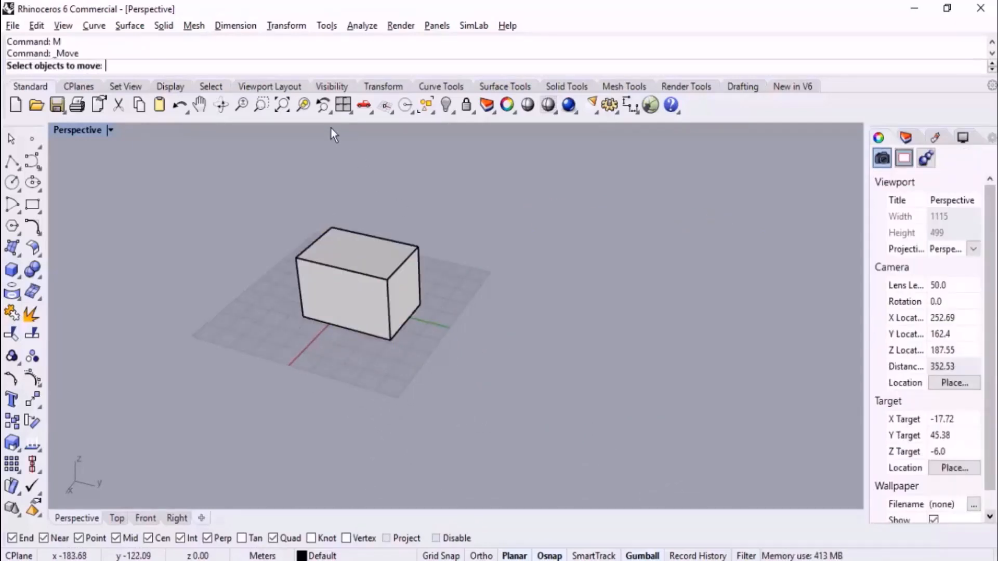
pyautogui.click(364, 274)
pyautogui.press('Return')
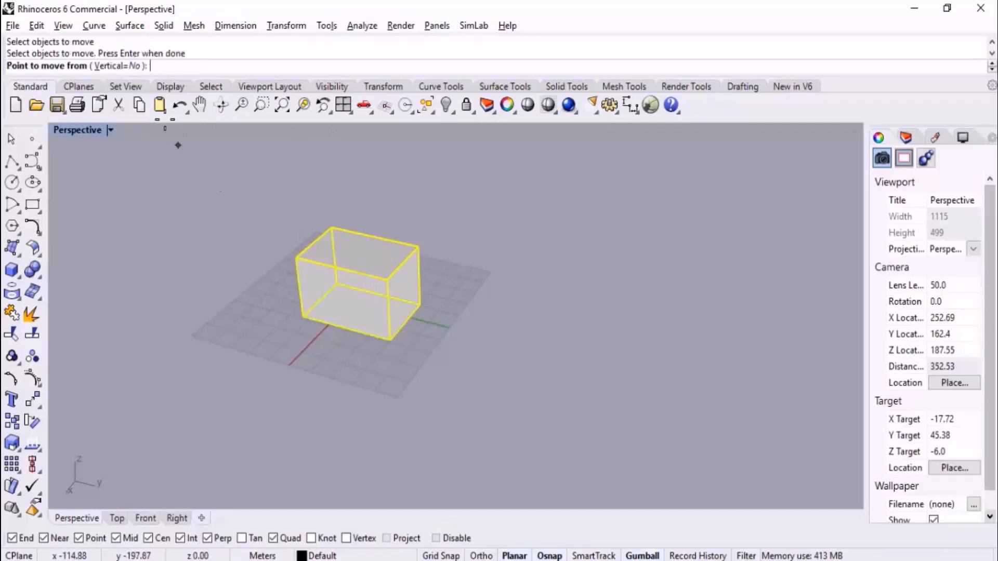
pyautogui.click(120, 66)
pyautogui.click(424, 304)
pyautogui.scroll(-4, 438, 384)
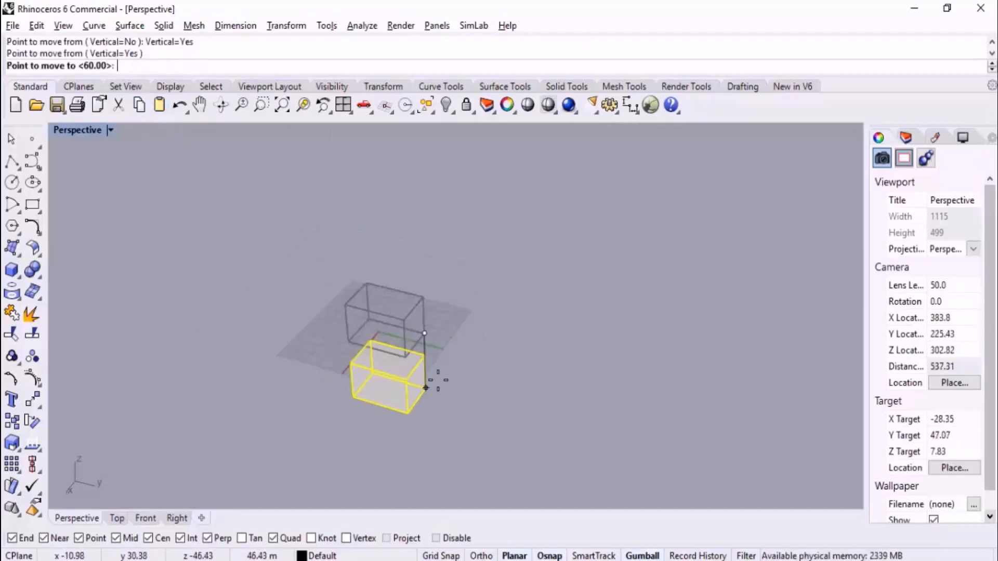
pyautogui.moveTo(439, 379); pyautogui.dragTo(430, 307, button='right')
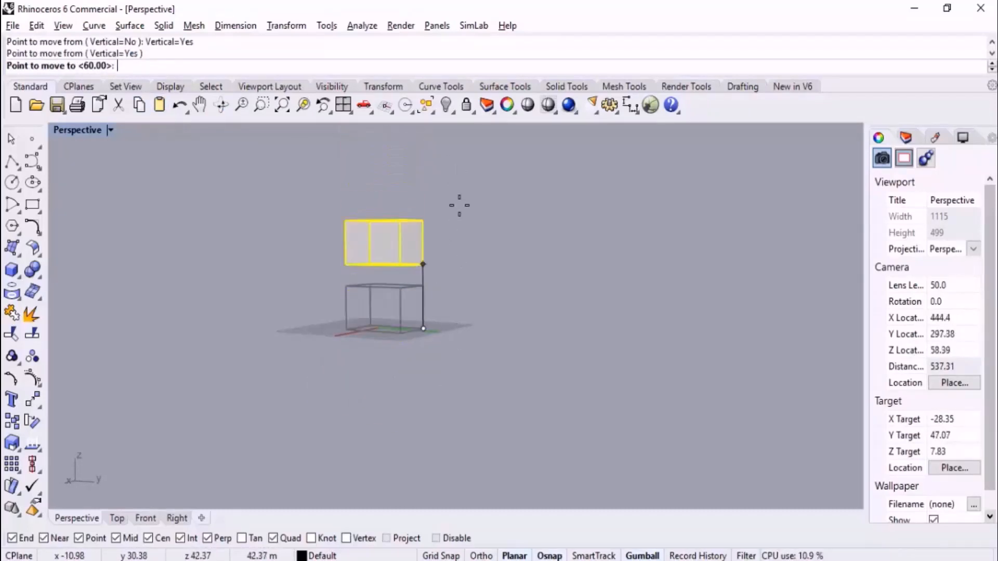
pyautogui.moveTo(457, 205); pyautogui.dragTo(474, 312, button='right')
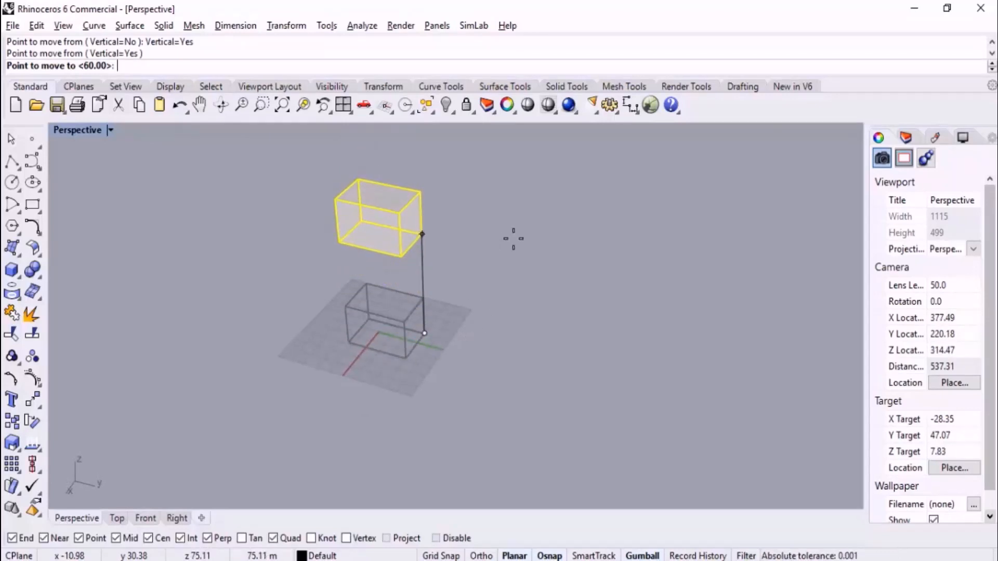
pyautogui.press('Escape')
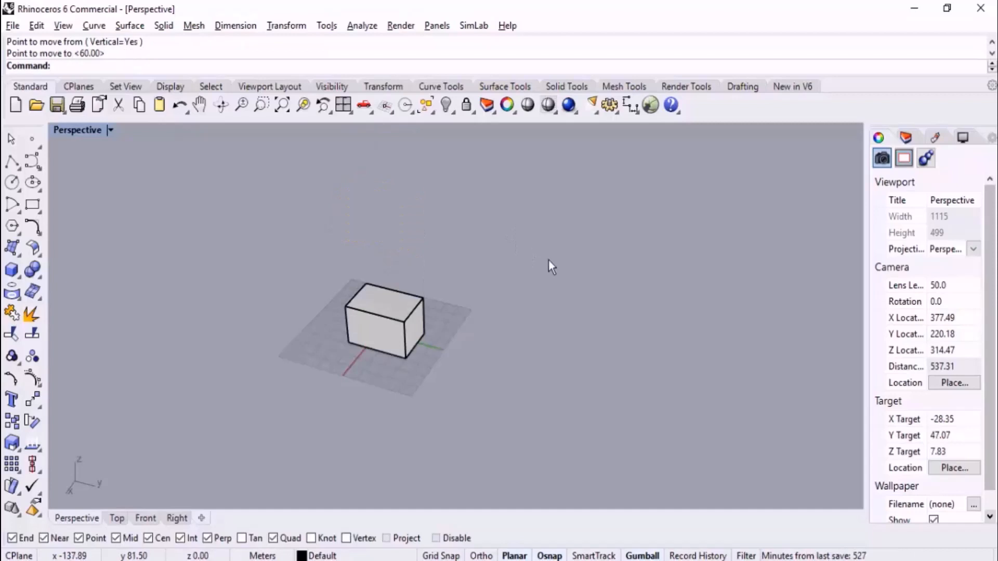
# Step: Try rotating the box by -45 degrees about its front base corner using the Rotate command, and undo it
pyautogui.moveTo(465, 240); pyautogui.dragTo(345, 374)
pyautogui.scroll(3, 395, 322)
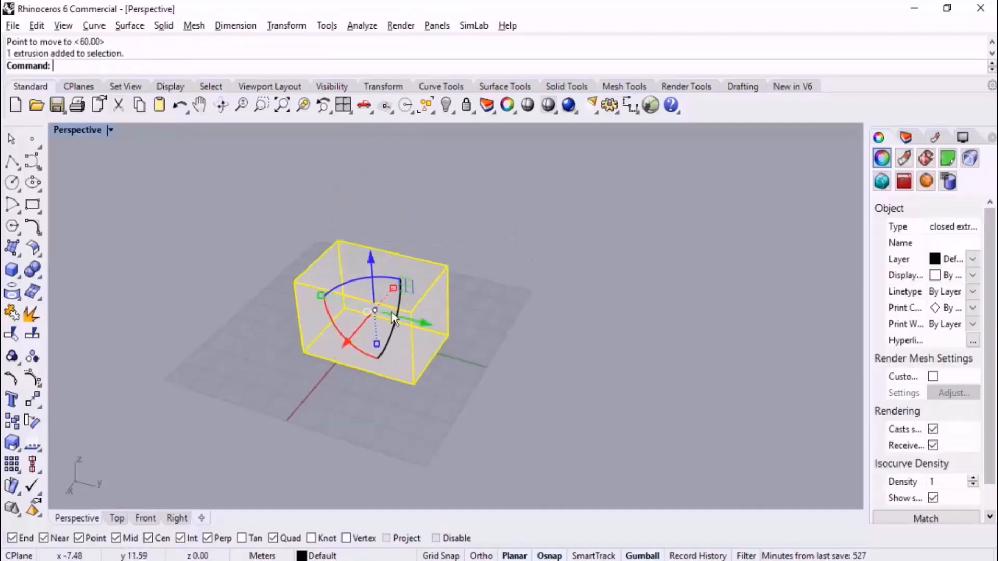
pyautogui.moveTo(353, 282)
pyautogui.mouseDown()
pyautogui.moveTo(461, 274)
pyautogui.moveTo(345, 265)
pyautogui.moveTo(353, 283)
pyautogui.mouseUp()
pyautogui.scroll(-2, 325, 225)
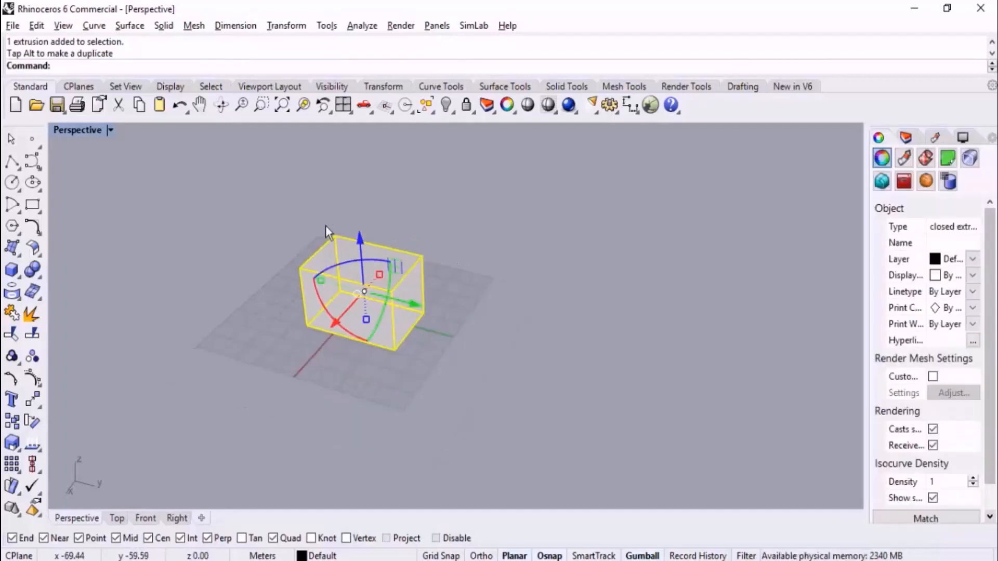
pyautogui.write('RO')
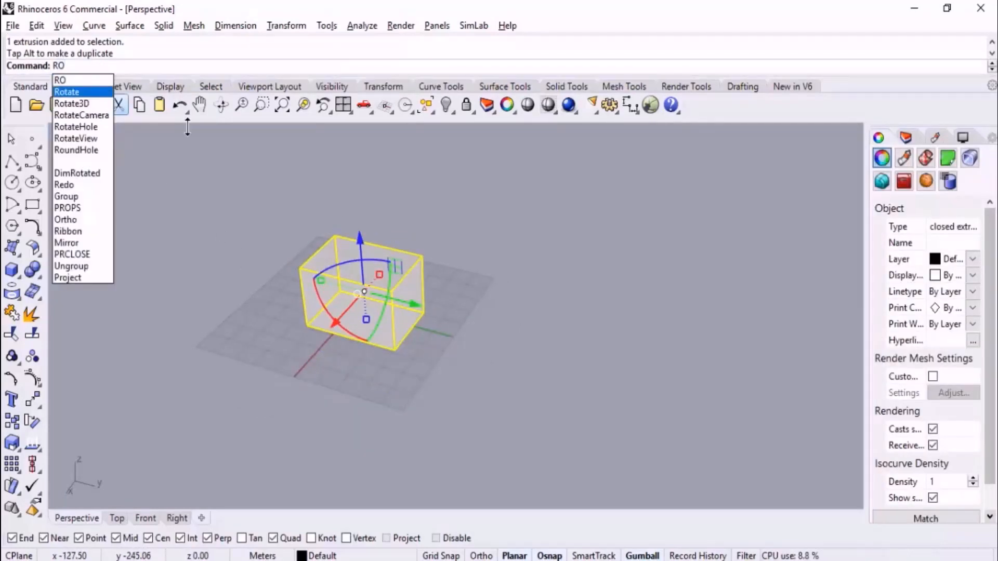
pyautogui.press('Return')
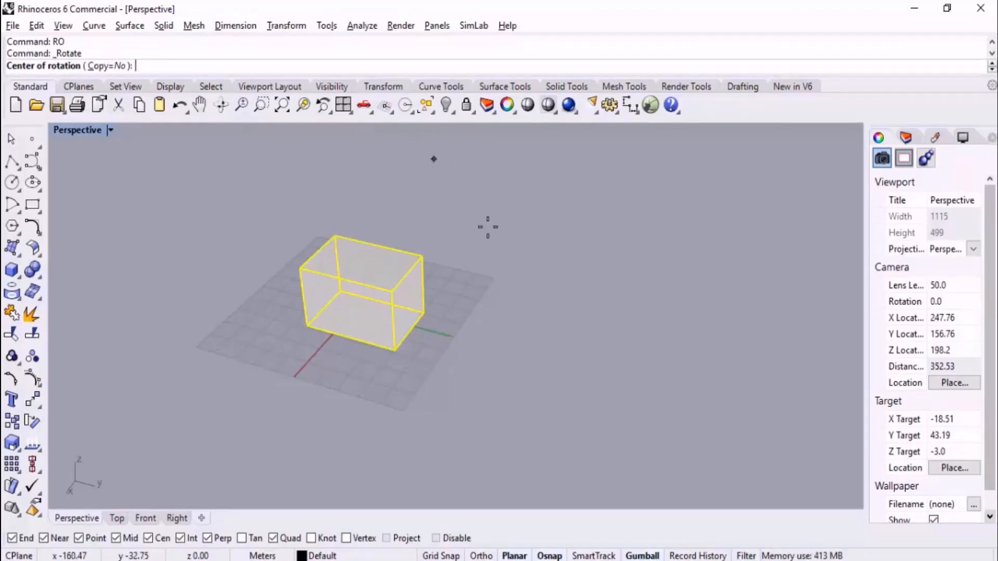
pyautogui.moveTo(530, 282); pyautogui.dragTo(529, 323, button='right')
pyautogui.scroll(2, 413, 403)
pyautogui.click(390, 353)
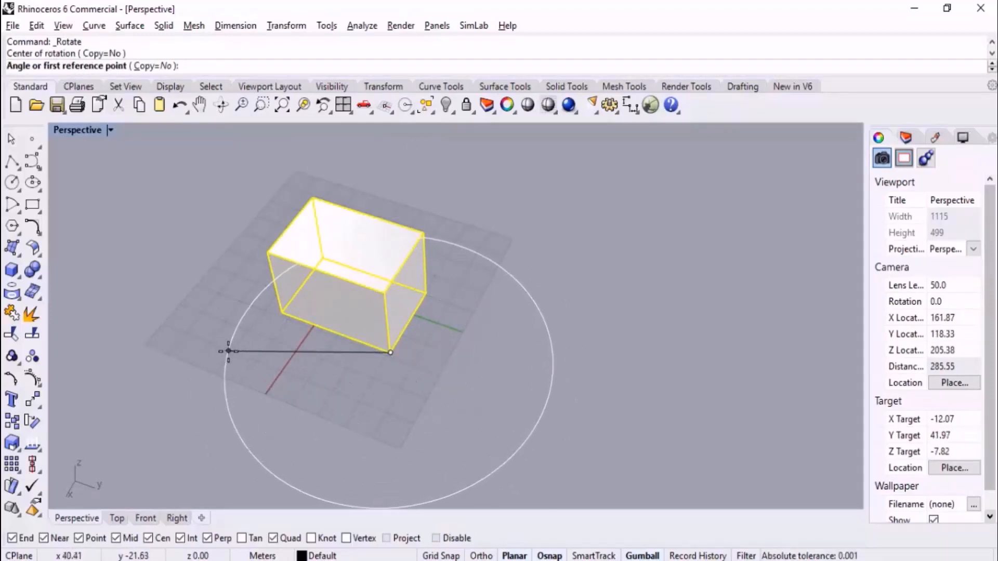
pyautogui.click(228, 352)
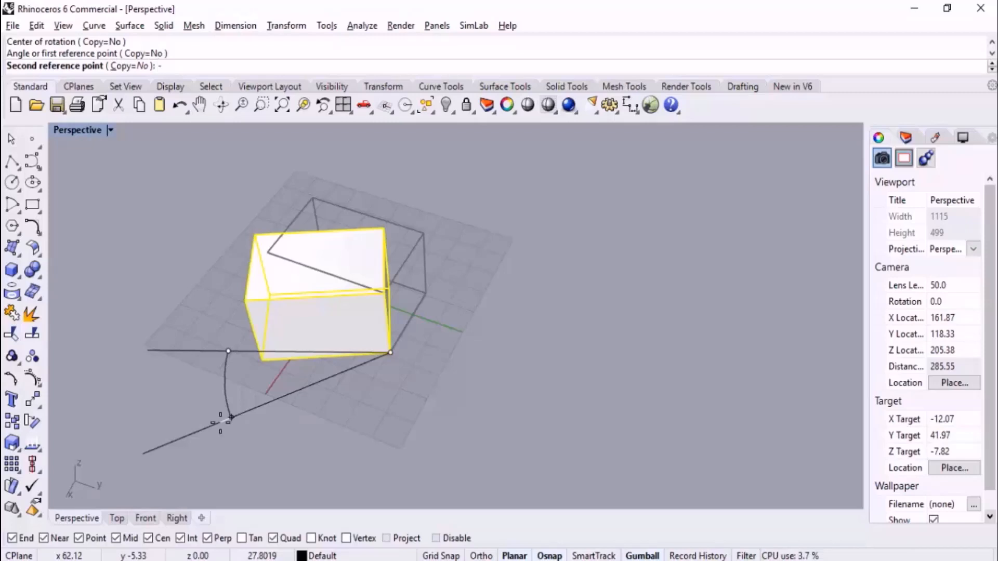
pyautogui.write('45')
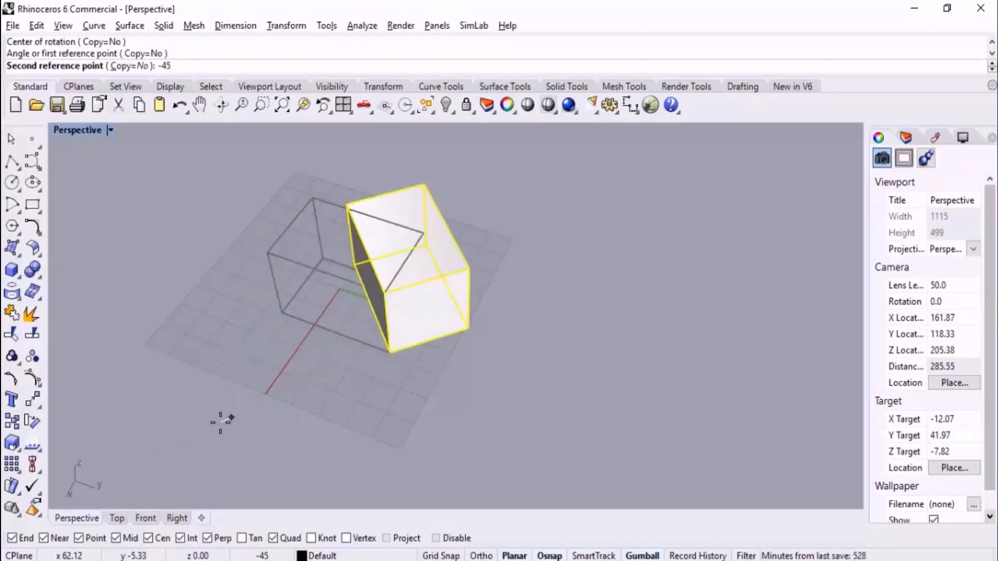
pyautogui.press('Return')
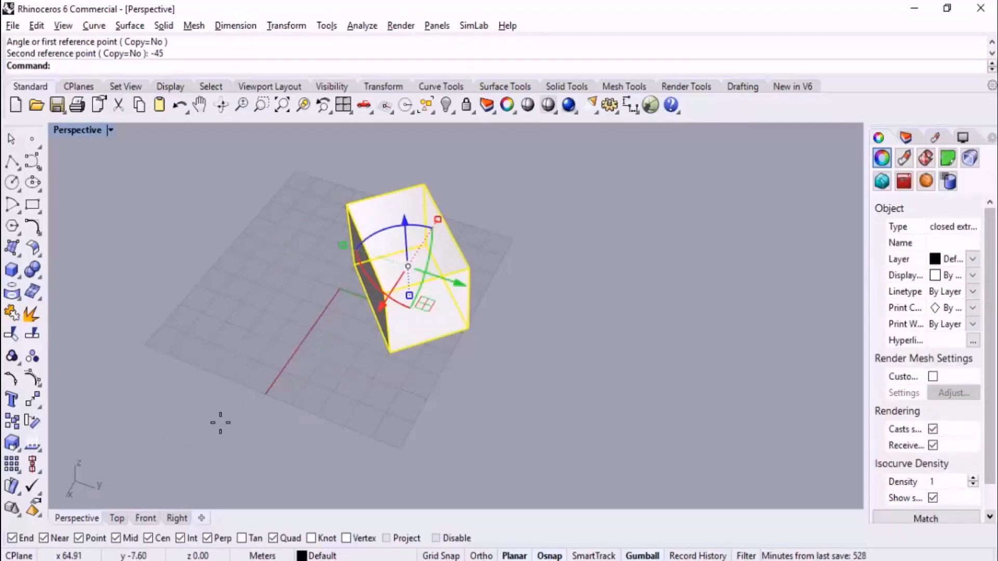
pyautogui.hotkey('ctrl', 'z')
# Step: Try rotating the box again with the Rotate command's UseLastCenter option, and cancel and deselect it
pyautogui.write('RO')
pyautogui.press('Return')
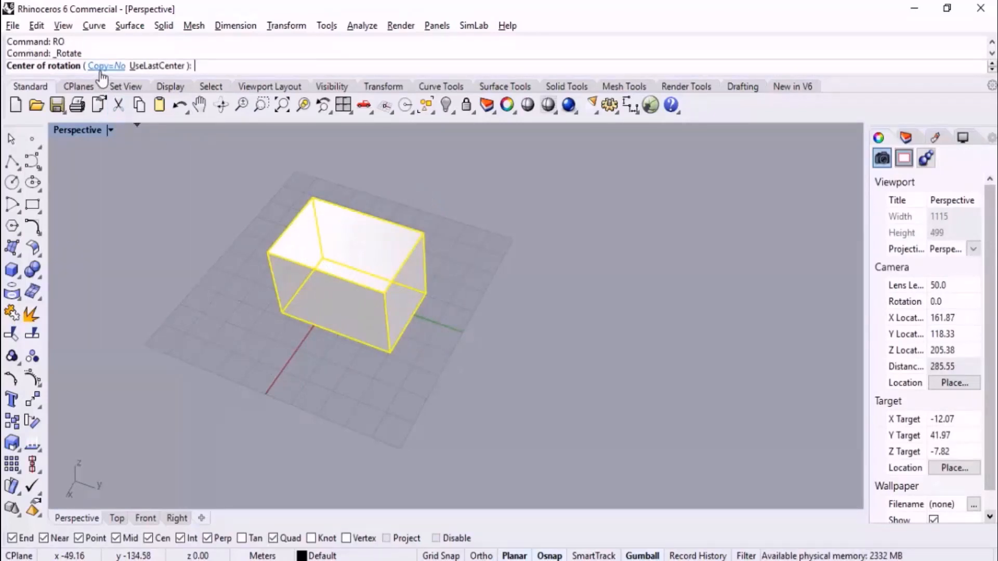
pyautogui.click(172, 69)
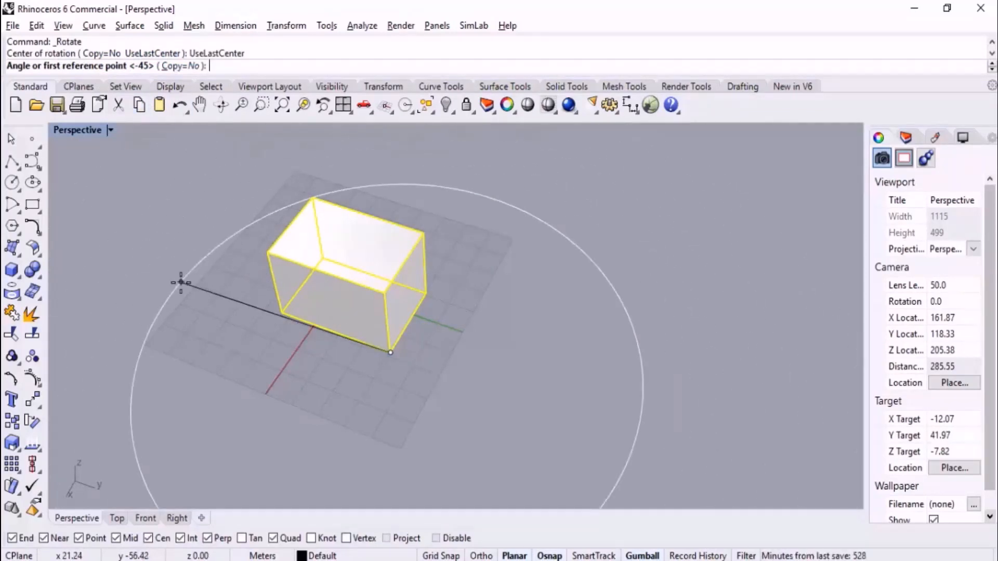
pyautogui.press('Escape')
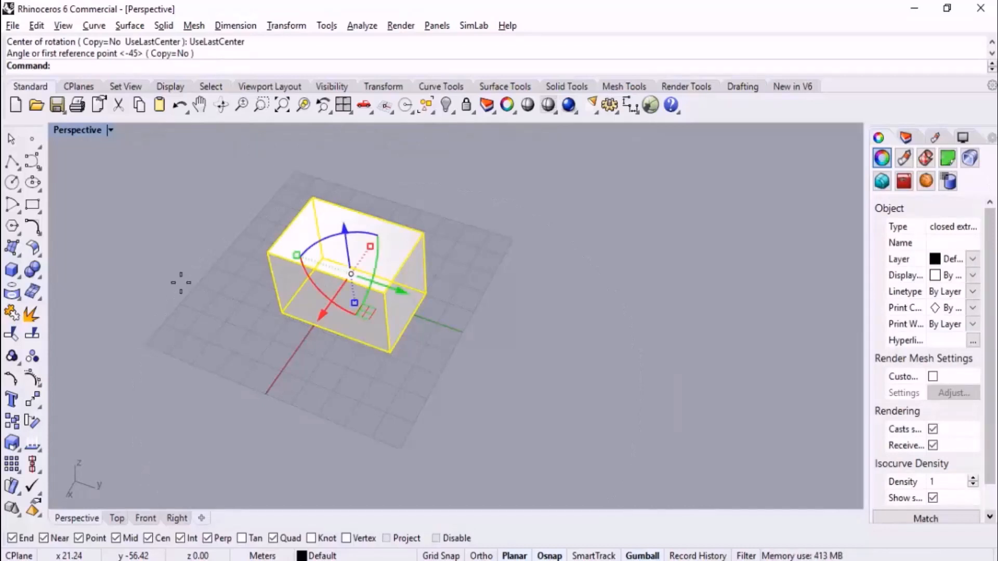
pyautogui.click(489, 339)
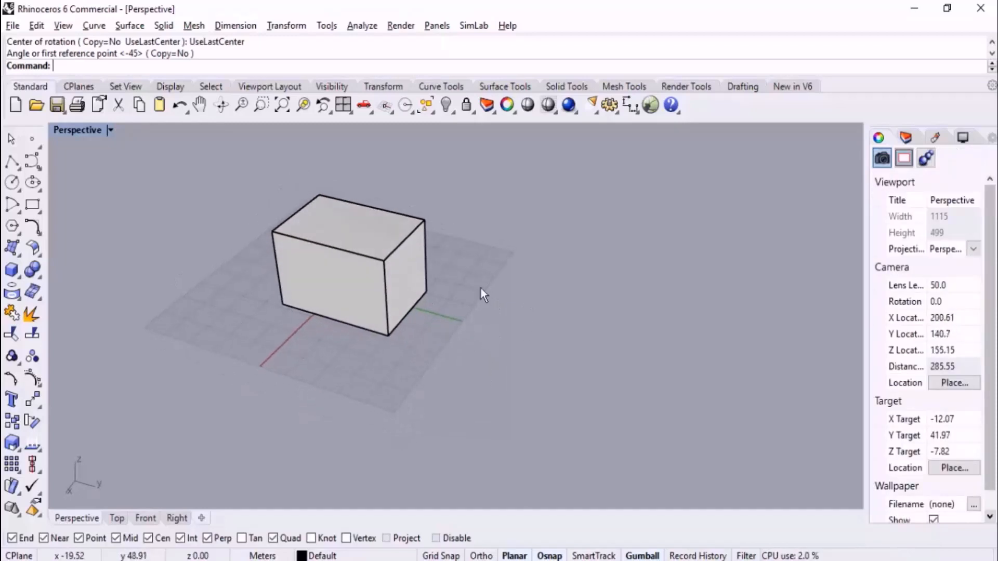
# Step: Copy the box 80 m from its front base corner with a 45-degree angle constraint using the Copy command
pyautogui.moveTo(481, 289); pyautogui.dragTo(426, 293, button='right')
pyautogui.click(329, 344)
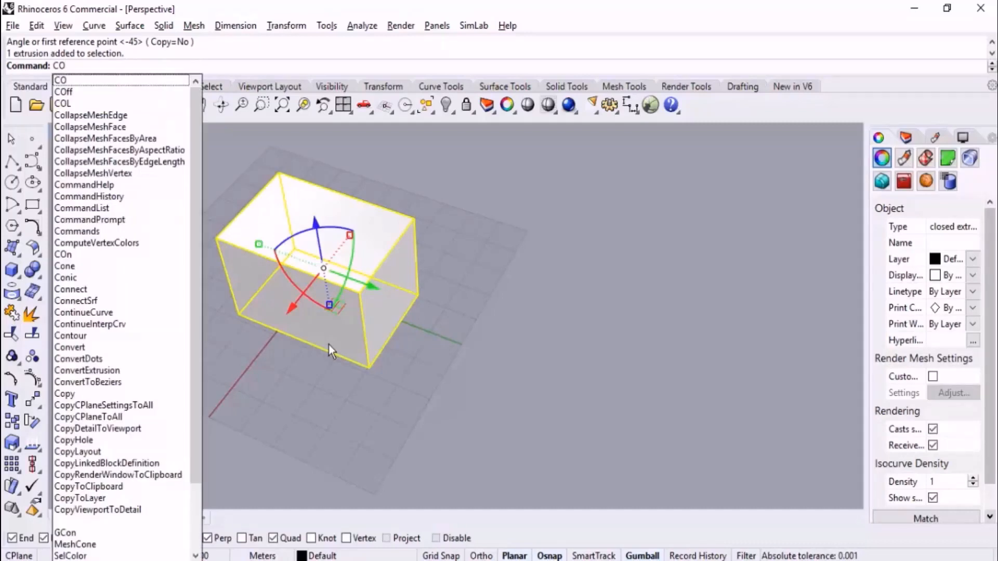
pyautogui.press('Return')
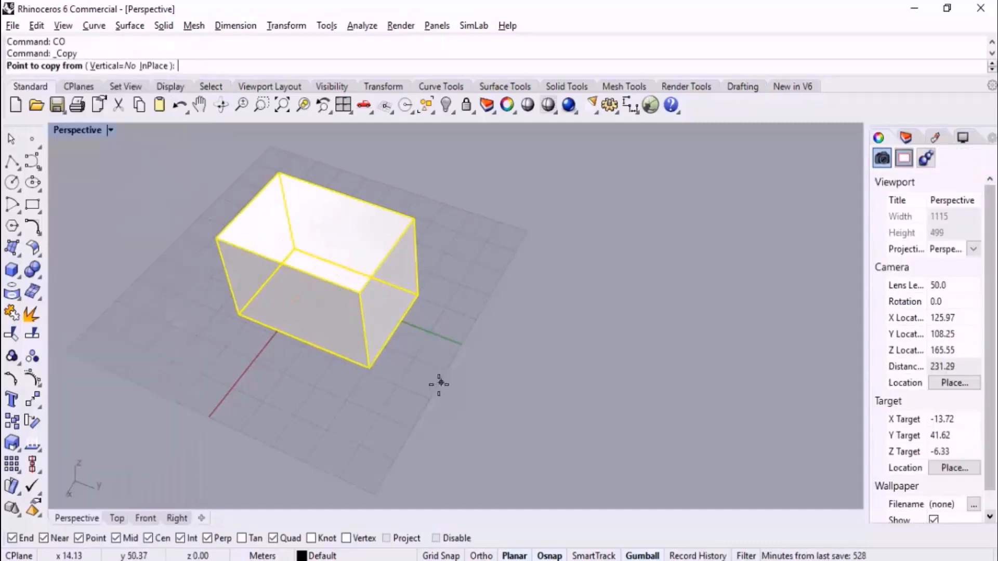
pyautogui.click(371, 371)
pyautogui.scroll(-3, 348, 265)
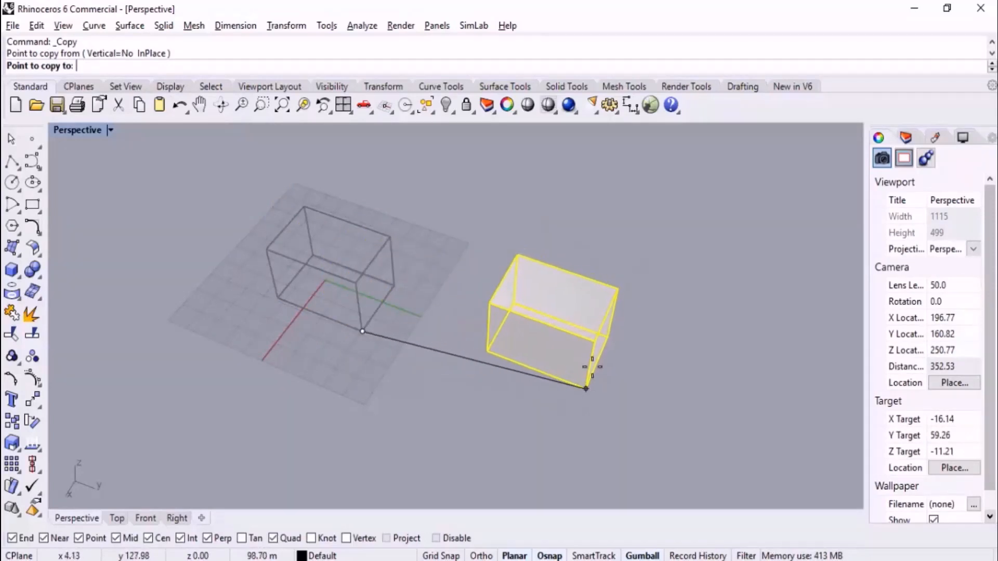
pyautogui.write('<45')
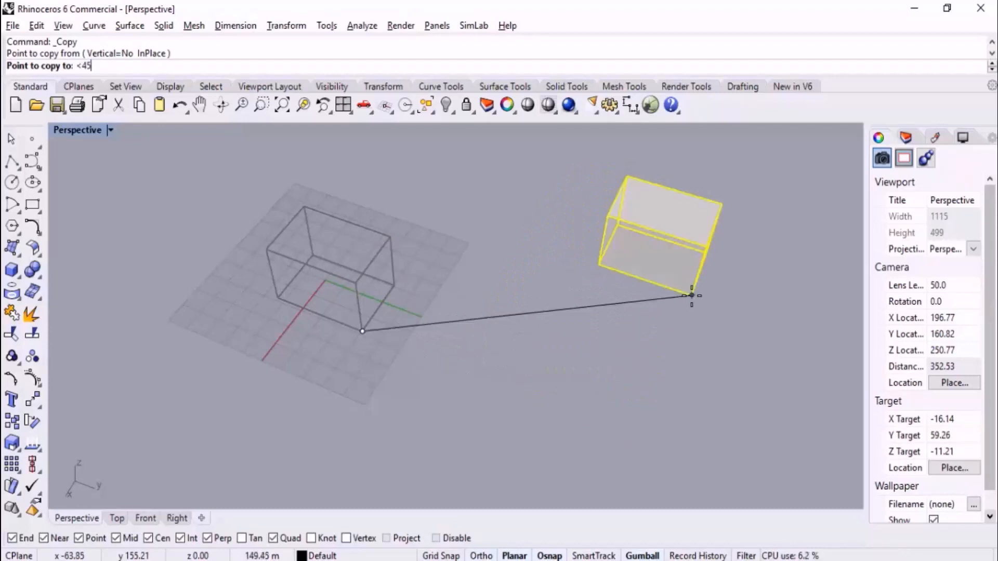
pyautogui.press('Return')
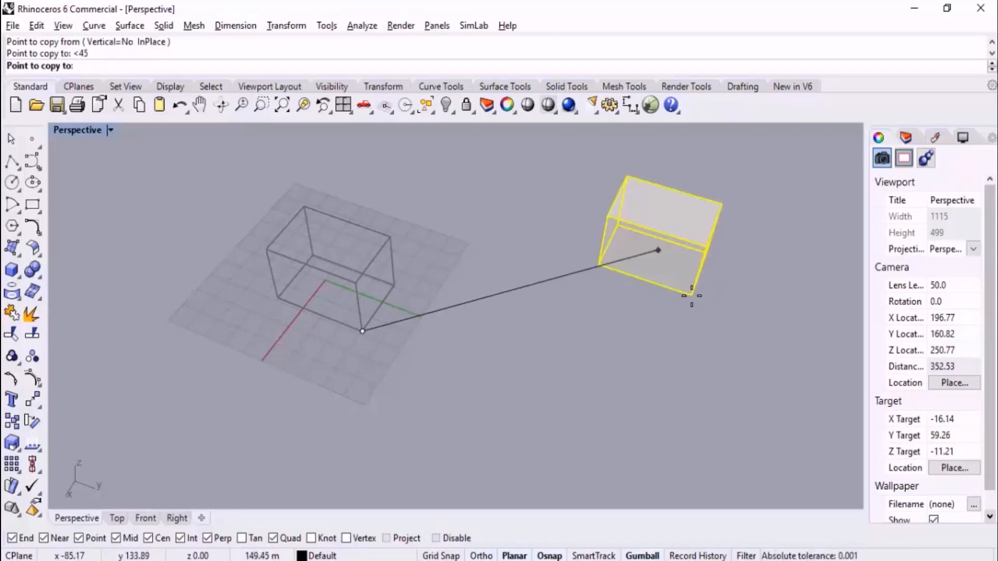
pyautogui.write('80')
pyautogui.press('Return')
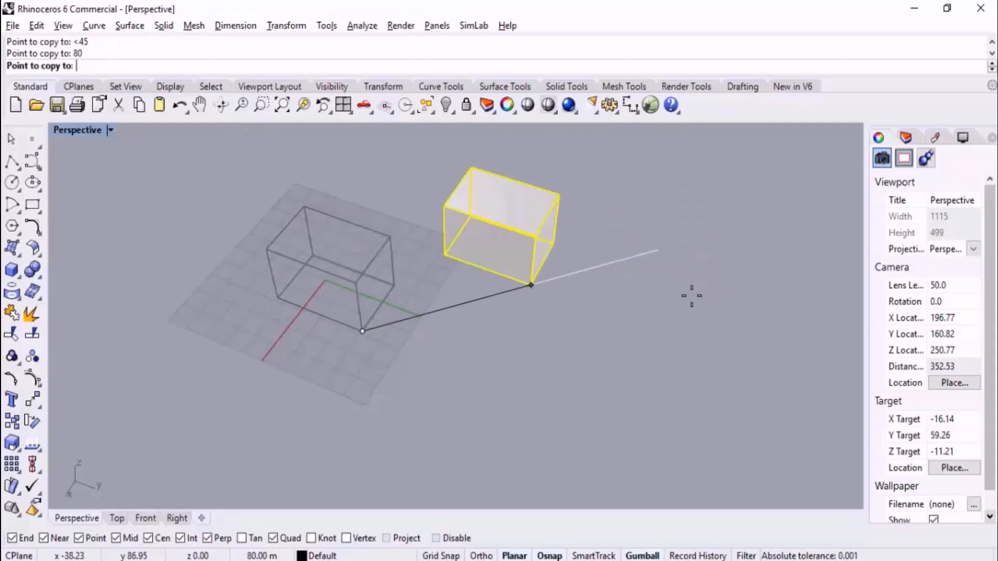
pyautogui.scroll(-3, 292, 397)
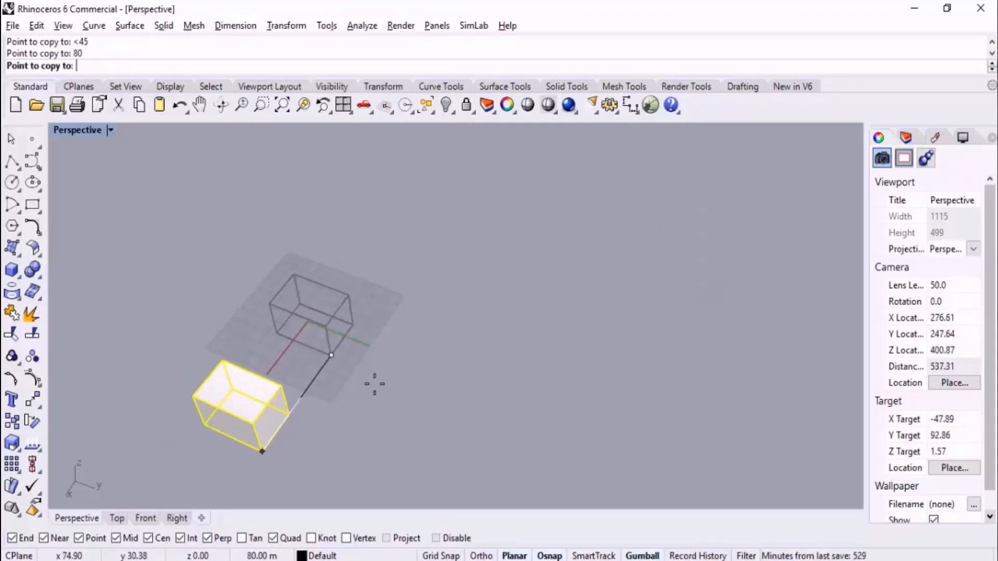
pyautogui.click(446, 317)
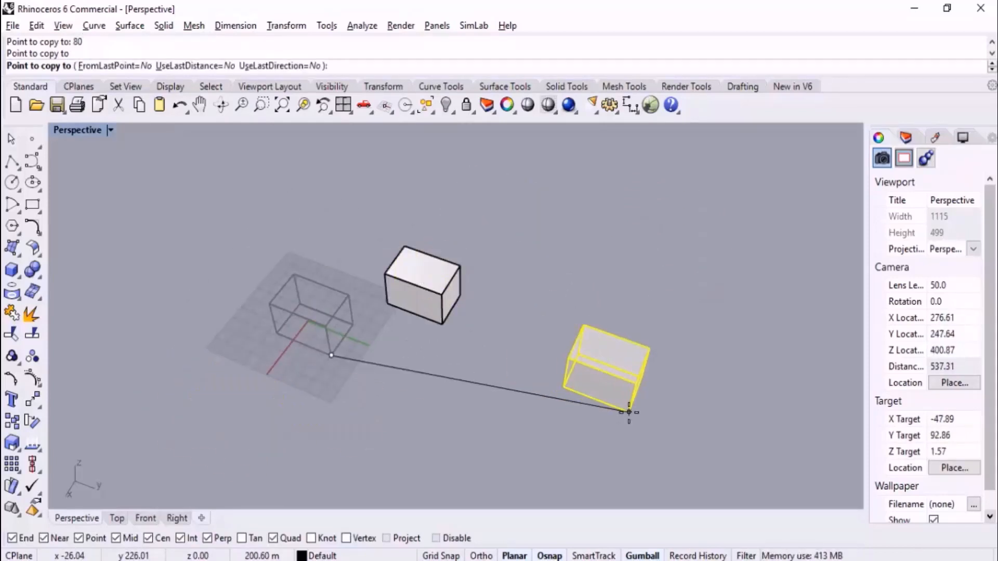
# Step: Set UseLastDirection to Yes and place three more copies of the box along the same line
pyautogui.click(263, 67)
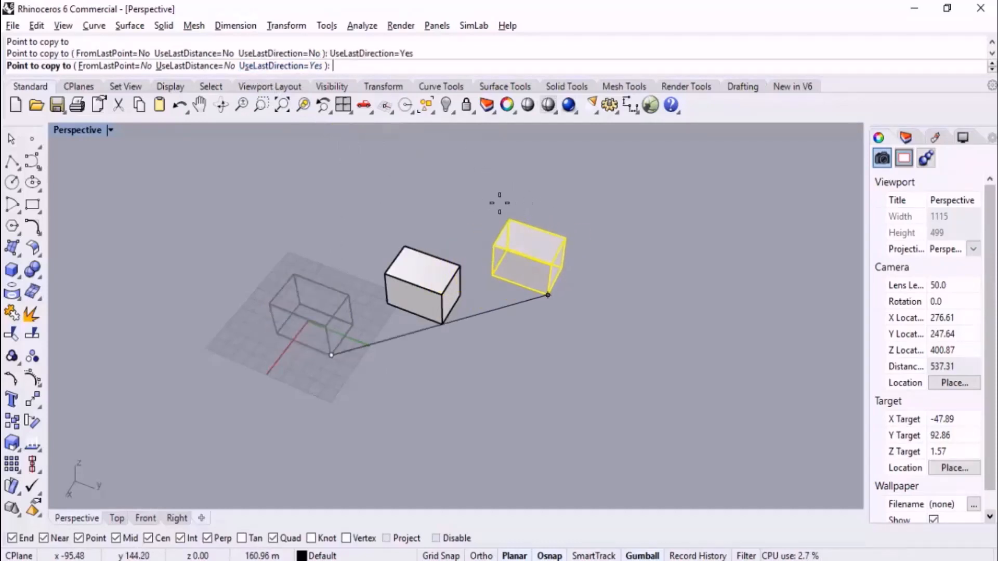
pyautogui.click(571, 197)
pyautogui.click(665, 189)
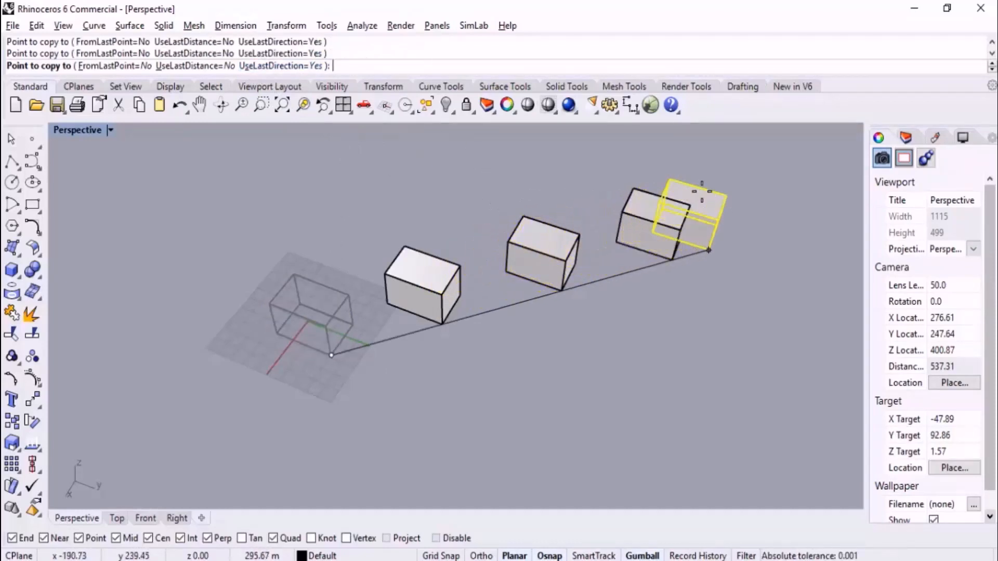
pyautogui.click(739, 183)
pyautogui.scroll(-5, 580, 249)
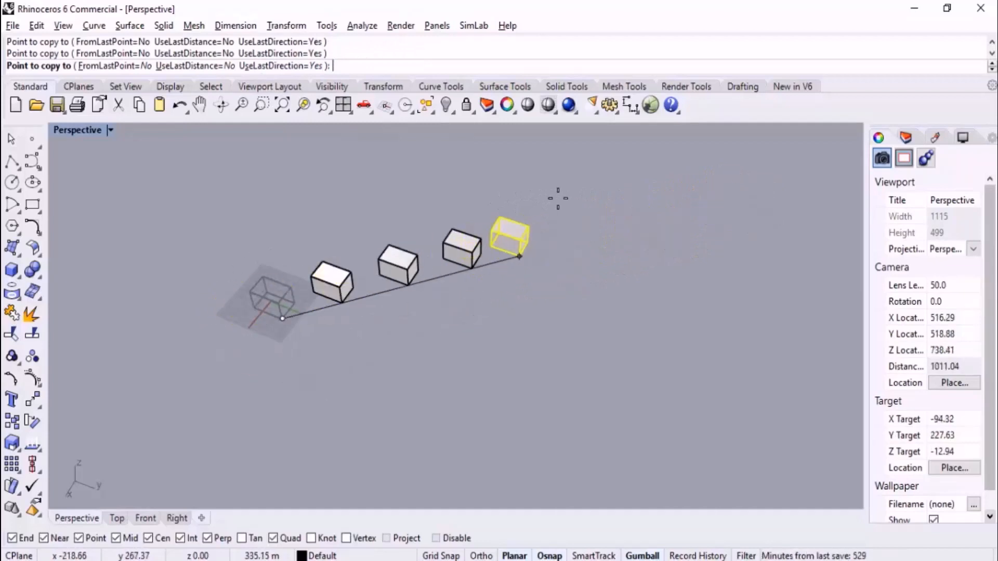
pyautogui.scroll(5, 534, 187)
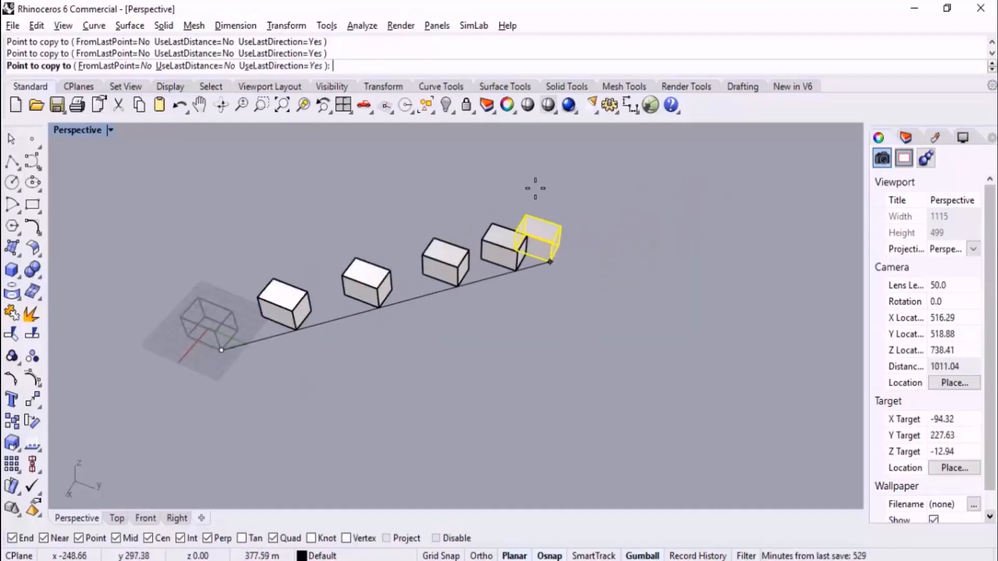
# Step: Try the UseLastDistance option, place the final copy at the far end of the row and finish copying
pyautogui.click(195, 66)
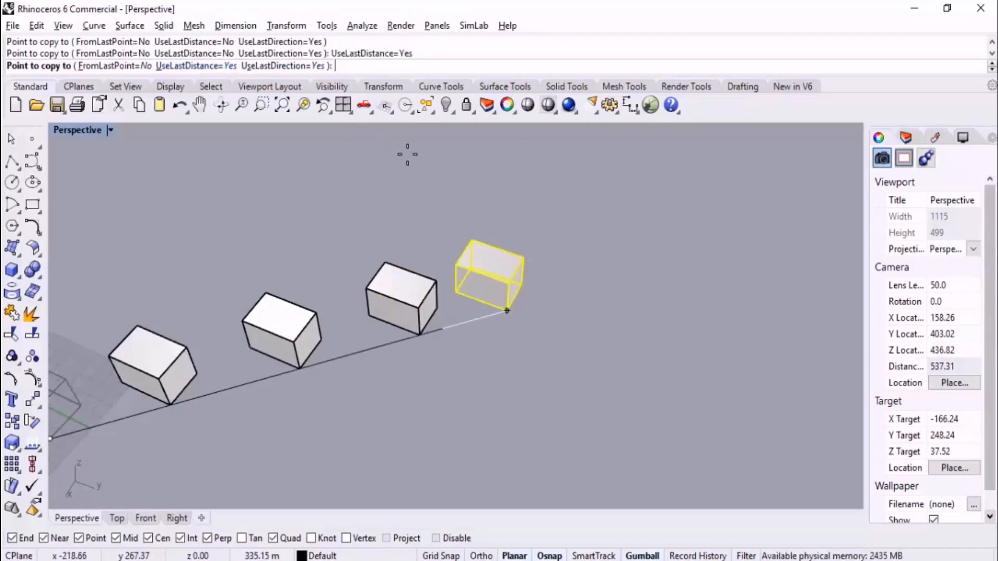
pyautogui.scroll(-3, 519, 234)
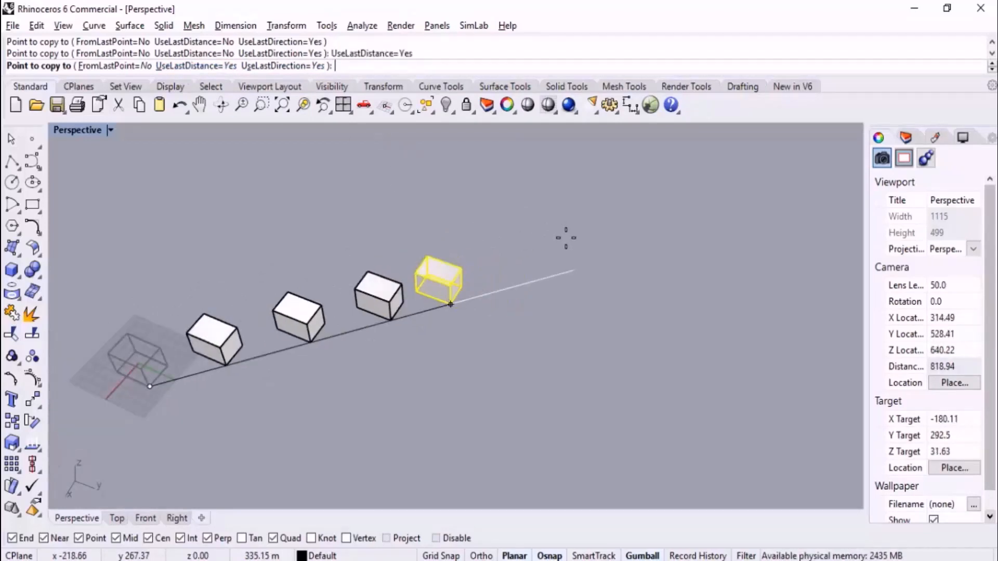
pyautogui.click(687, 237)
pyautogui.press('Return')
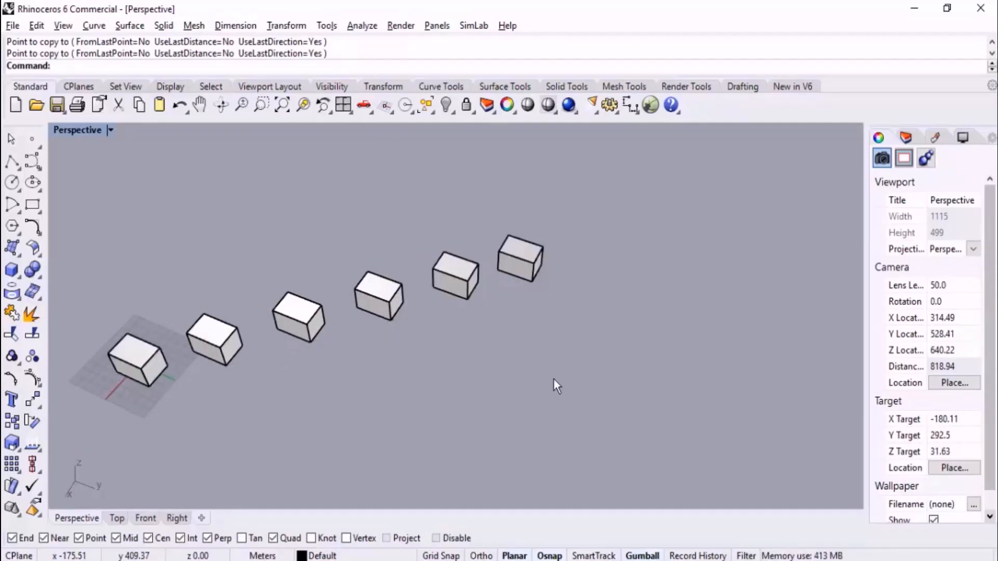
# Step: Delete the five copied boxes, keeping only the original box on the construction grid
pyautogui.scroll(-4, 577, 351)
pyautogui.scroll(3, 491, 327)
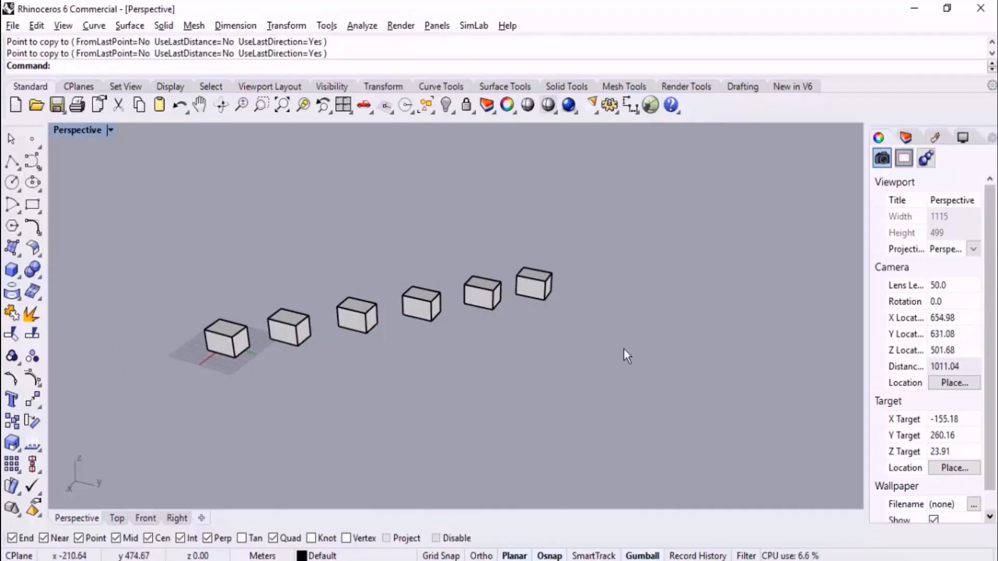
pyautogui.moveTo(587, 211); pyautogui.dragTo(282, 399)
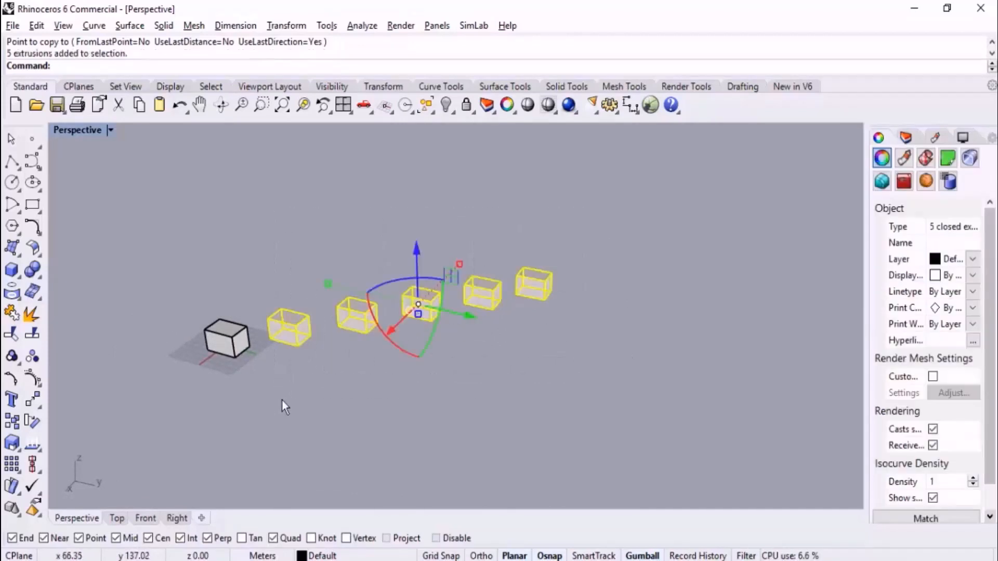
pyautogui.press('Delete')
# Step: Lengthen the box along the green Y axis using the gumball's scale handles and deselect it
pyautogui.scroll(-1, 397, 310)
pyautogui.scroll(4, 276, 320)
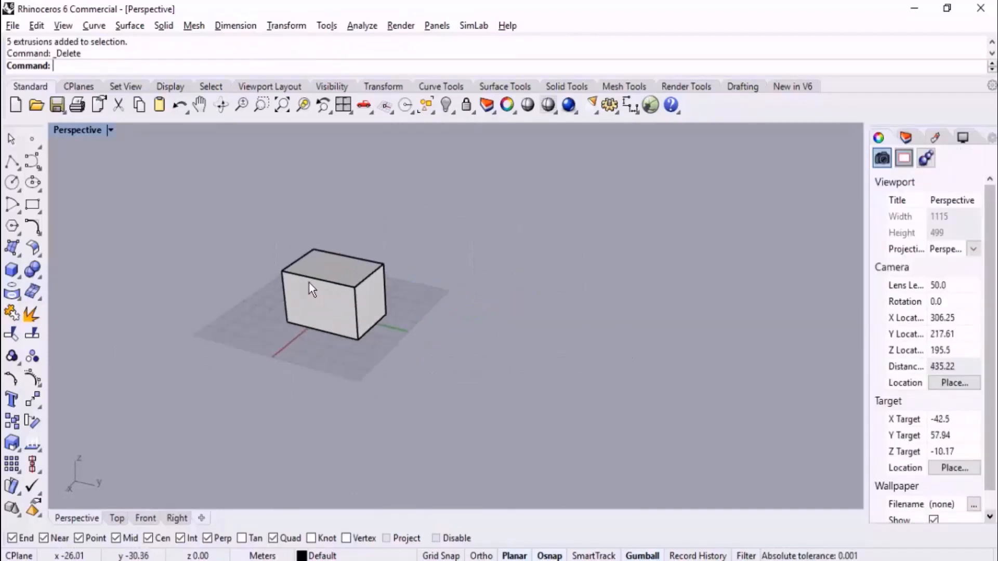
pyautogui.scroll(3, 270, 317)
pyautogui.scroll(1, 270, 317)
pyautogui.scroll(-2, 302, 320)
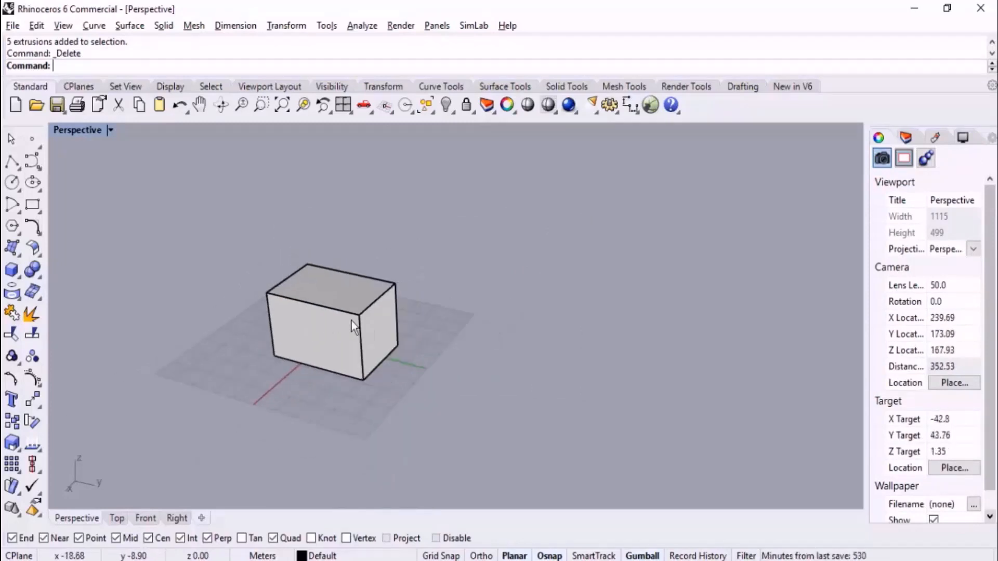
pyautogui.scroll(-2, 478, 269)
pyautogui.moveTo(479, 270); pyautogui.dragTo(446, 329, button='right')
pyautogui.scroll(1, 388, 325)
pyautogui.click(394, 264)
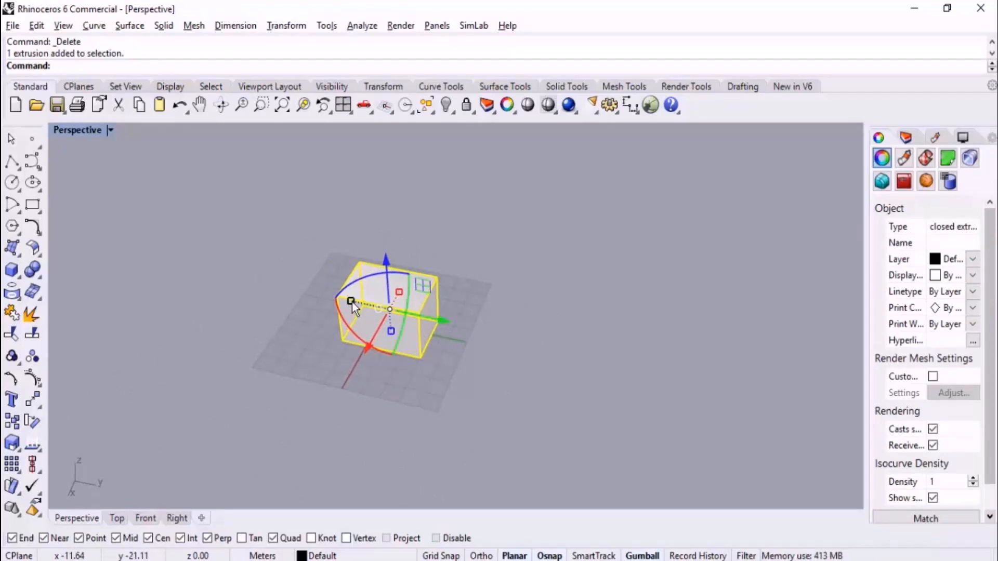
pyautogui.moveTo(351, 301); pyautogui.dragTo(338, 319)
pyautogui.moveTo(401, 297); pyautogui.dragTo(444, 294)
pyautogui.click(616, 342)
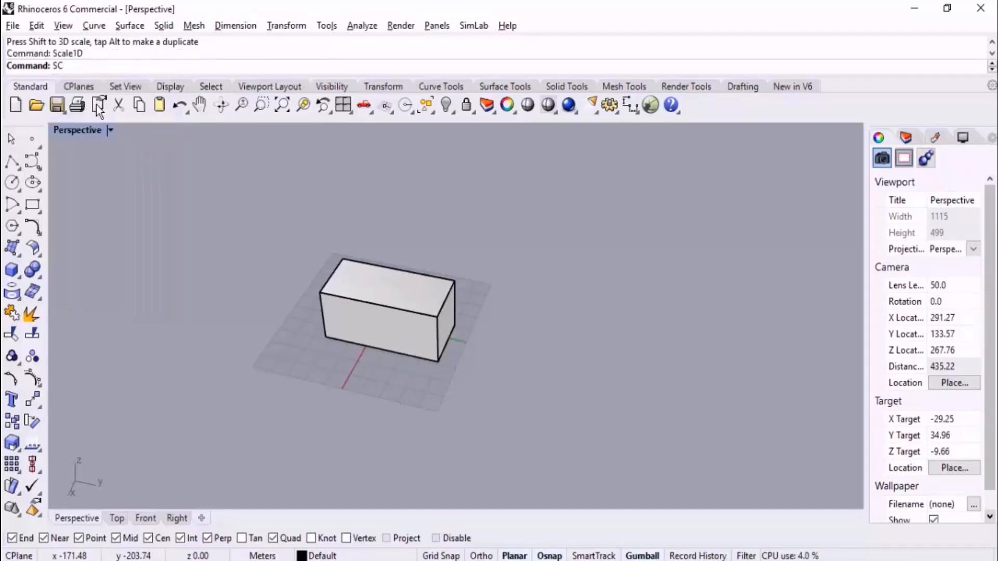
# Step: Shorten the box along its front base edge with Scale1D from the front base corner, by a factor of about 0.57
pyautogui.click(96, 104)
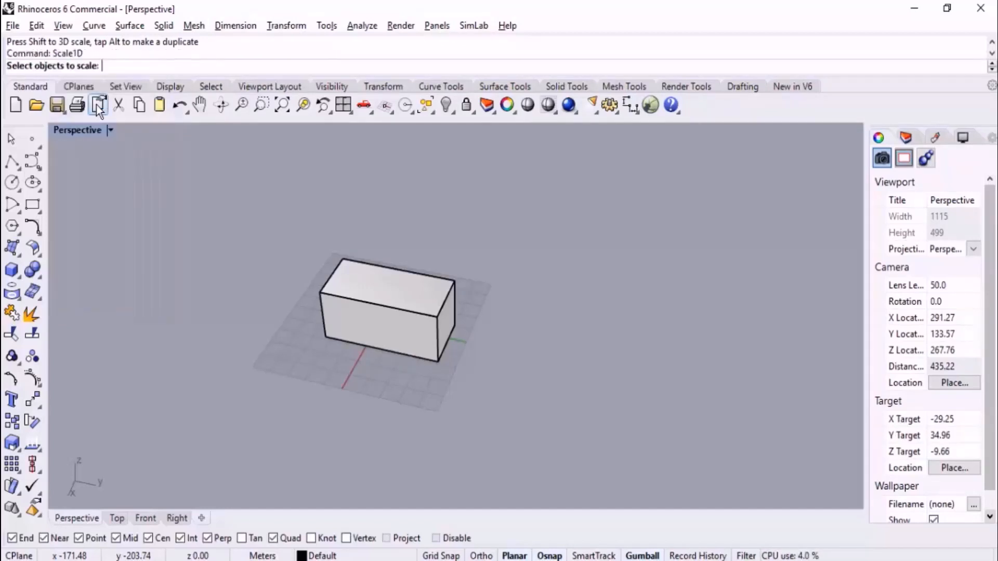
pyautogui.click(385, 287)
pyautogui.press('Return')
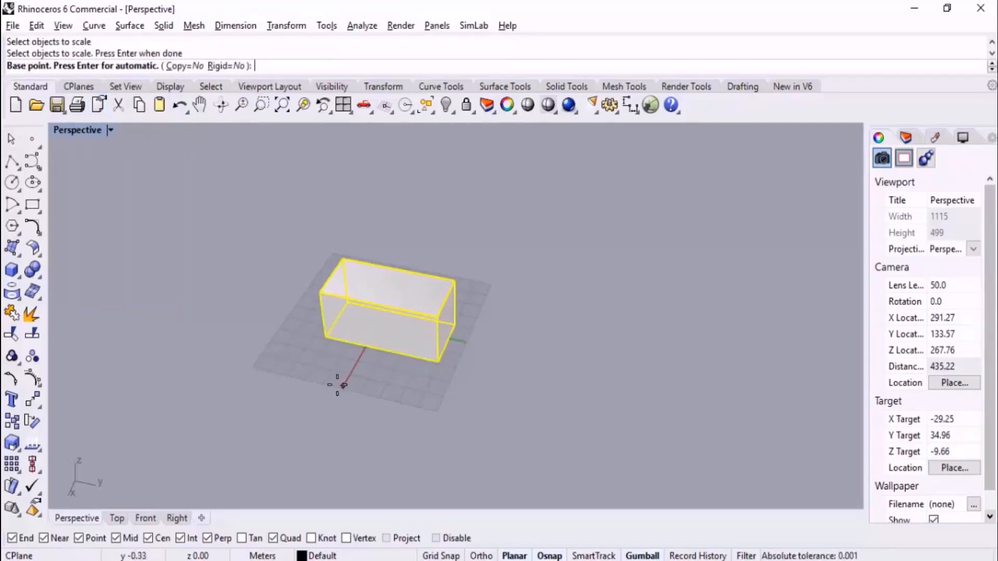
pyautogui.click(327, 337)
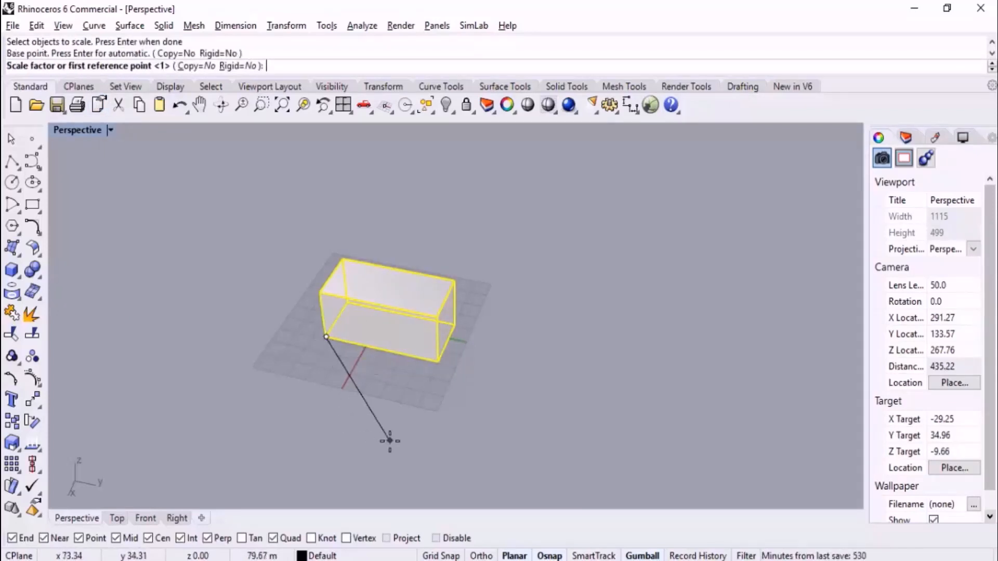
pyautogui.click(461, 367)
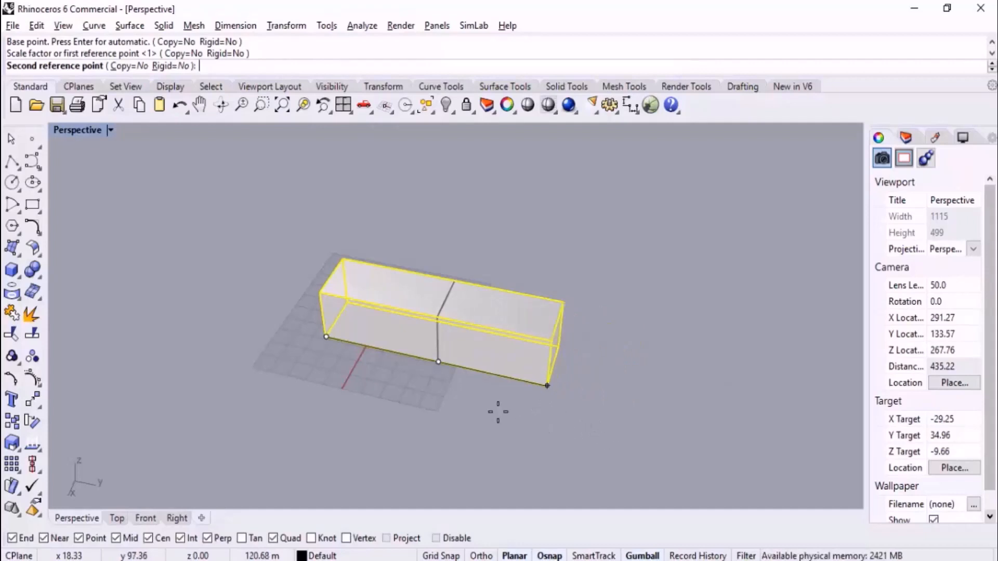
pyautogui.click(381, 385)
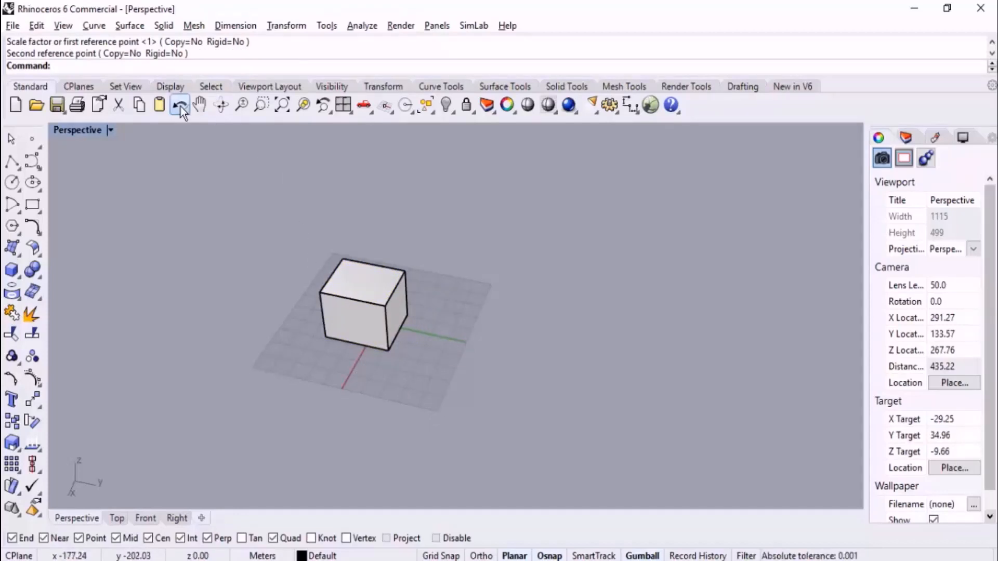
# Step: Try enlarging the box with Scale2D from its front base corner, taking the front edge as reference and stretching it to about 72 m
pyautogui.write('SC')
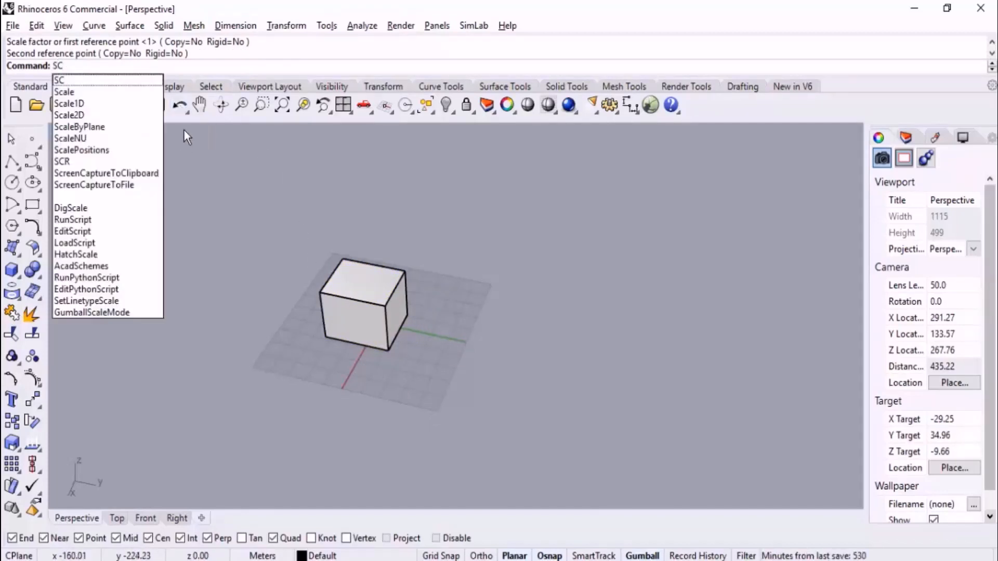
pyautogui.click(109, 119)
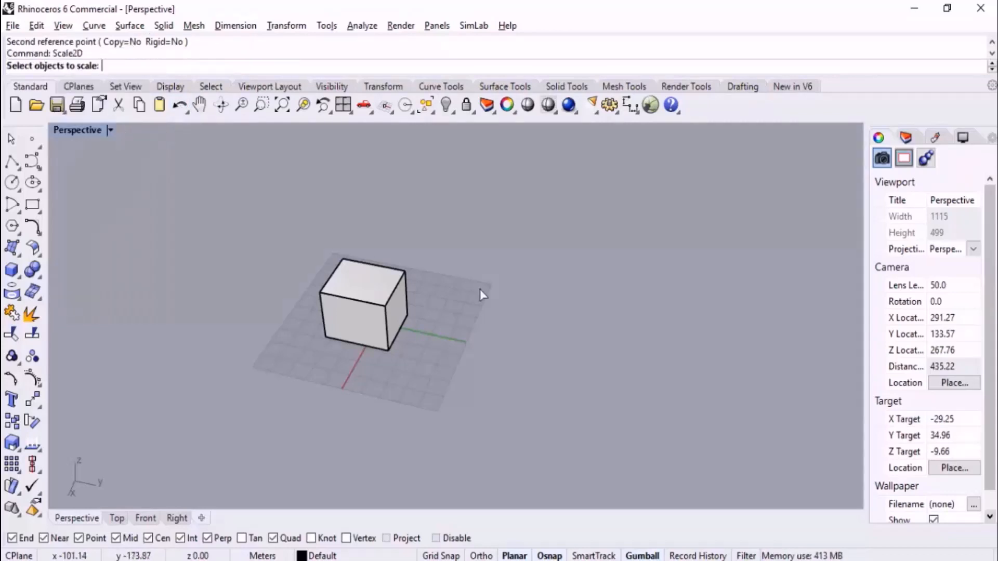
pyautogui.scroll(2, 424, 355)
pyautogui.moveTo(422, 351); pyautogui.dragTo(398, 341, button='right')
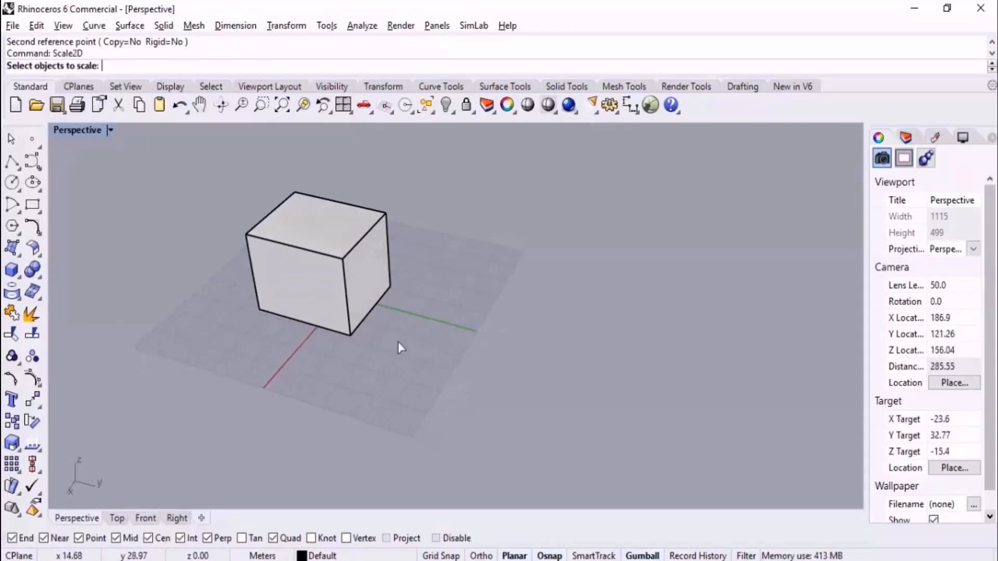
pyautogui.click(332, 232)
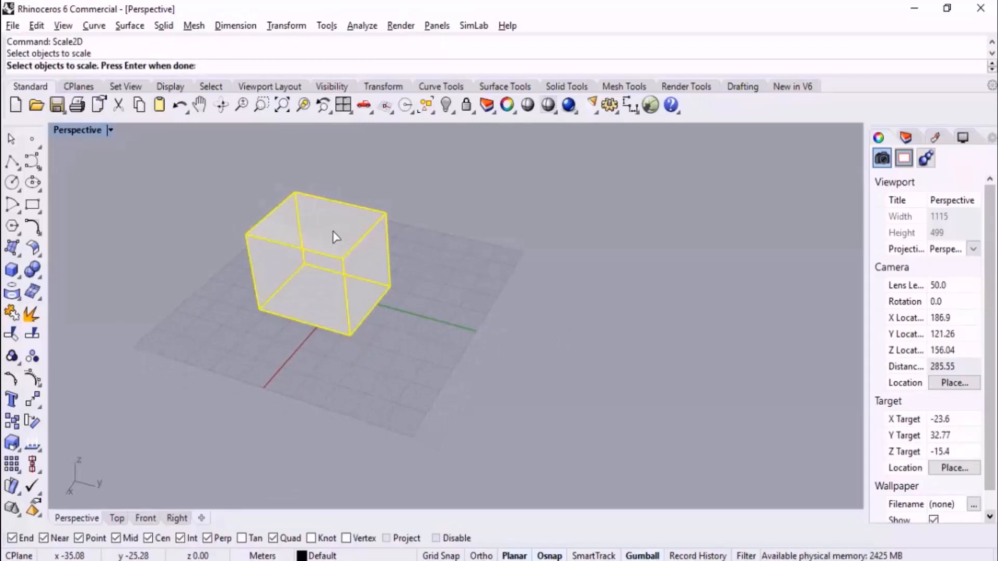
pyautogui.press('Return')
pyautogui.click(259, 310)
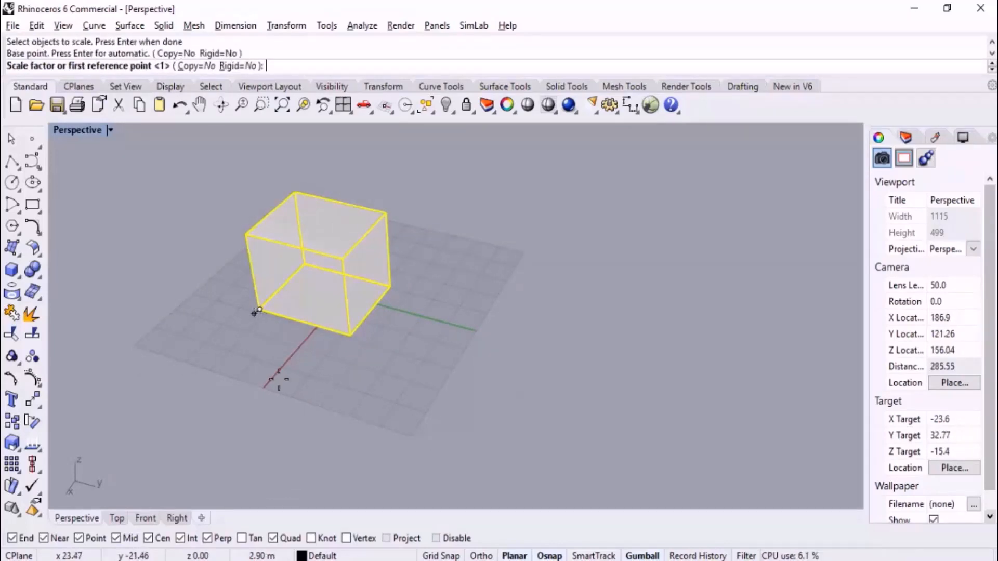
pyautogui.click(351, 335)
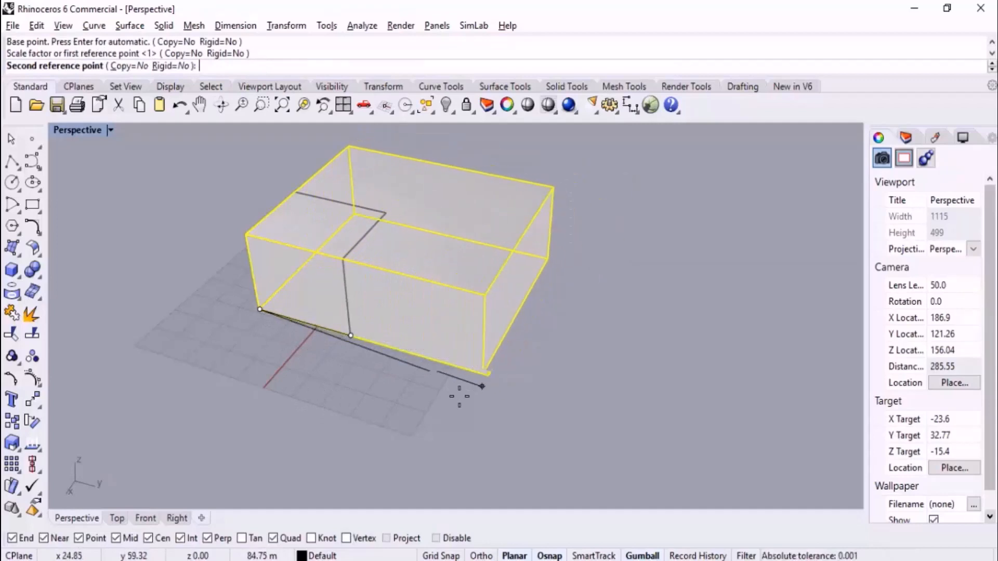
pyautogui.moveTo(459, 397); pyautogui.dragTo(591, 401, button='right')
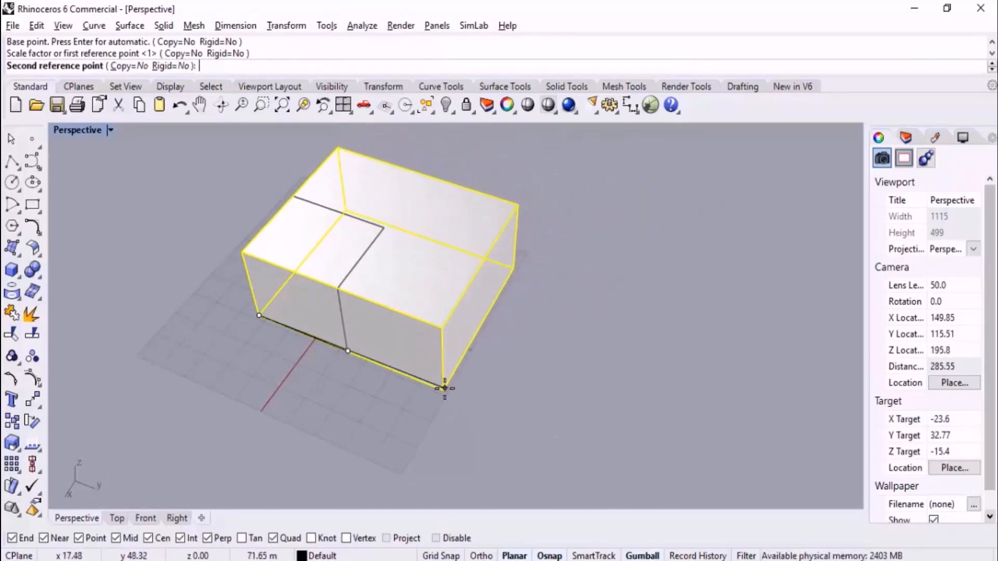
pyautogui.click(444, 389)
pyautogui.scroll(-3, 453, 387)
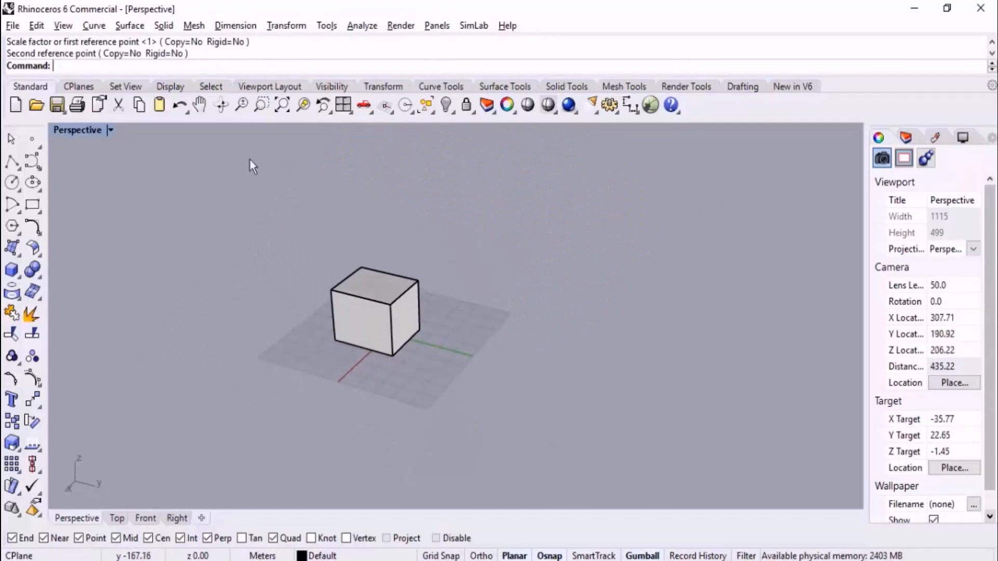
# Step: Try enlarging the box uniformly with Scale from its front base corner, stretching the front edge reference to about 112 m
pyautogui.write('SC')
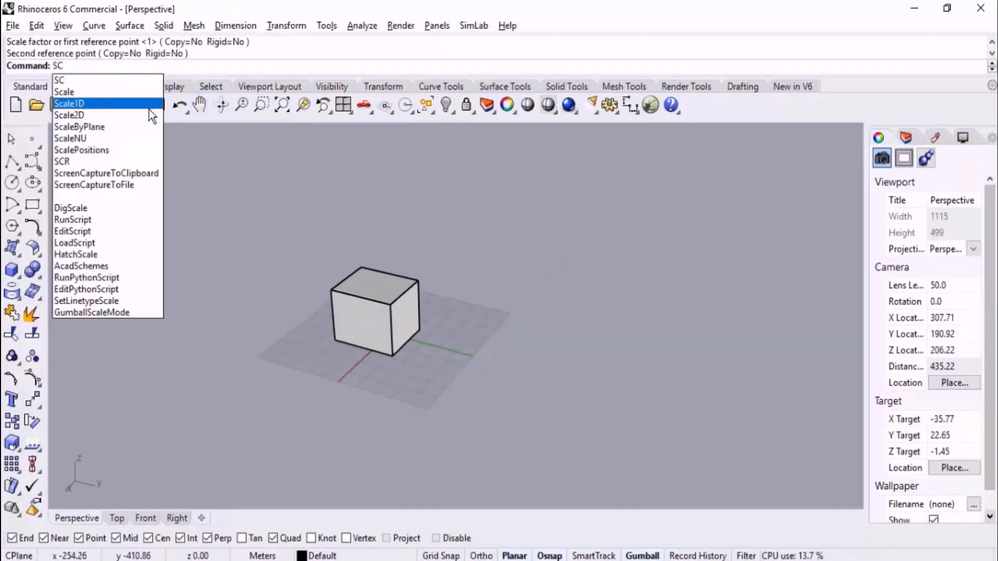
pyautogui.click(102, 91)
pyautogui.click(359, 301)
pyautogui.press('Return')
pyautogui.click(335, 340)
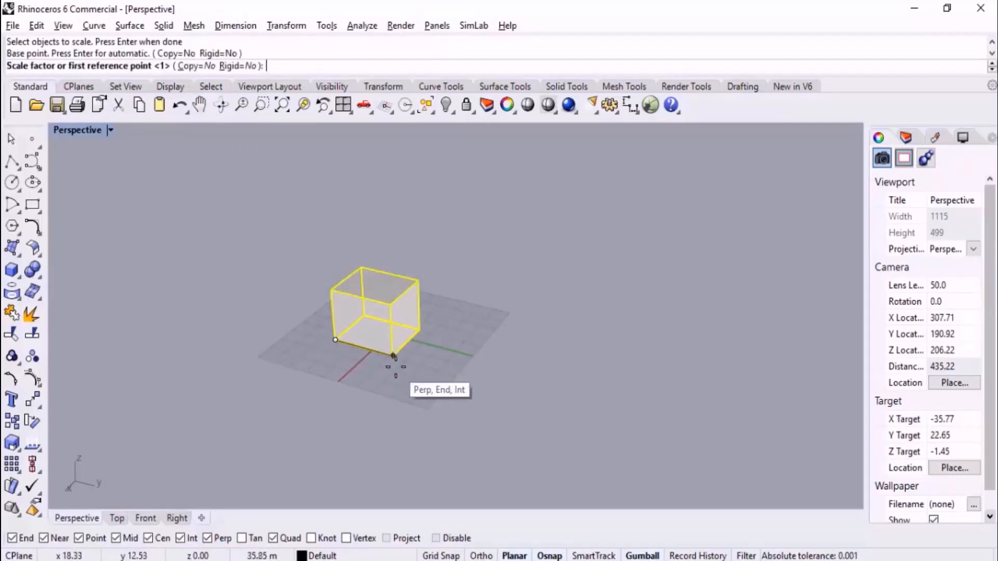
pyautogui.click(393, 356)
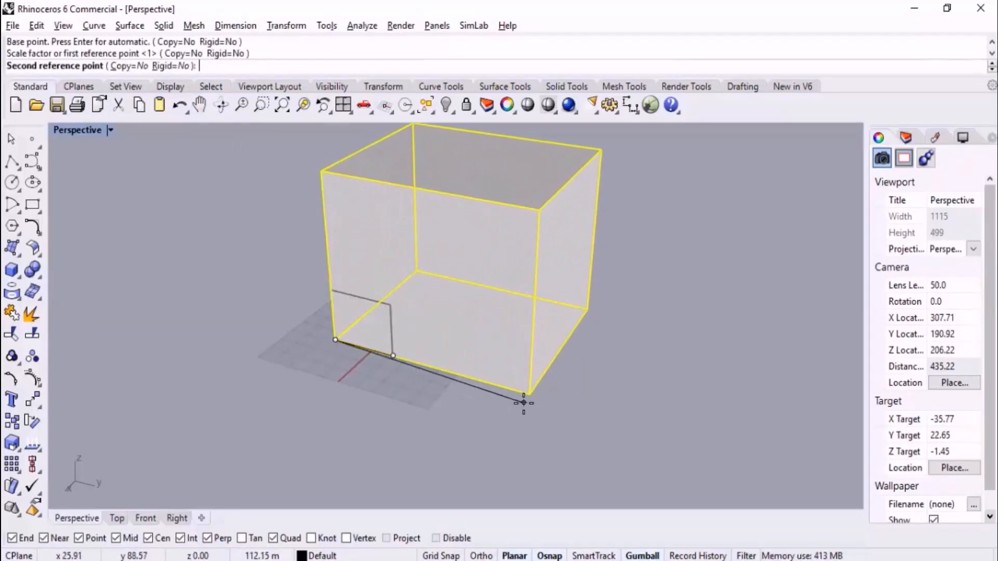
pyautogui.click(524, 403)
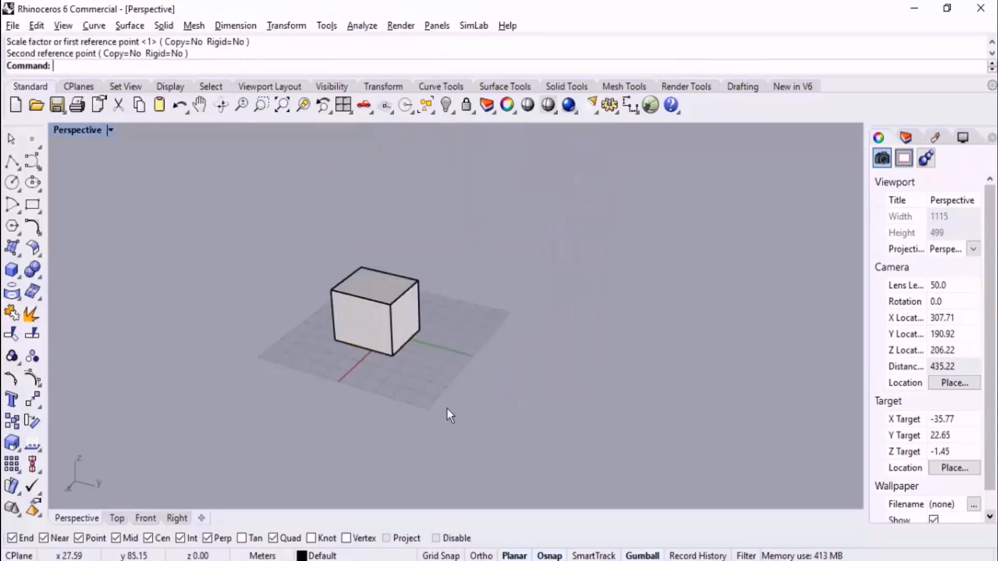
# Step: Scale the box by a factor of 2 with Scale1D from its front base corner, in the direction of its side base edge
pyautogui.scroll(2, 416, 426)
pyautogui.moveTo(393, 314); pyautogui.dragTo(423, 361, button='right')
pyautogui.write('SC')
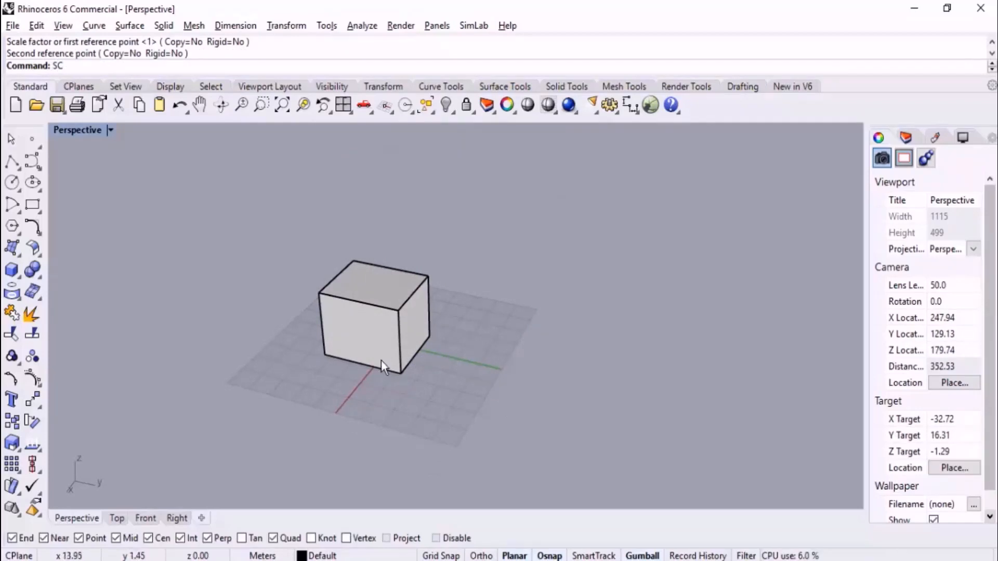
pyautogui.click(98, 115)
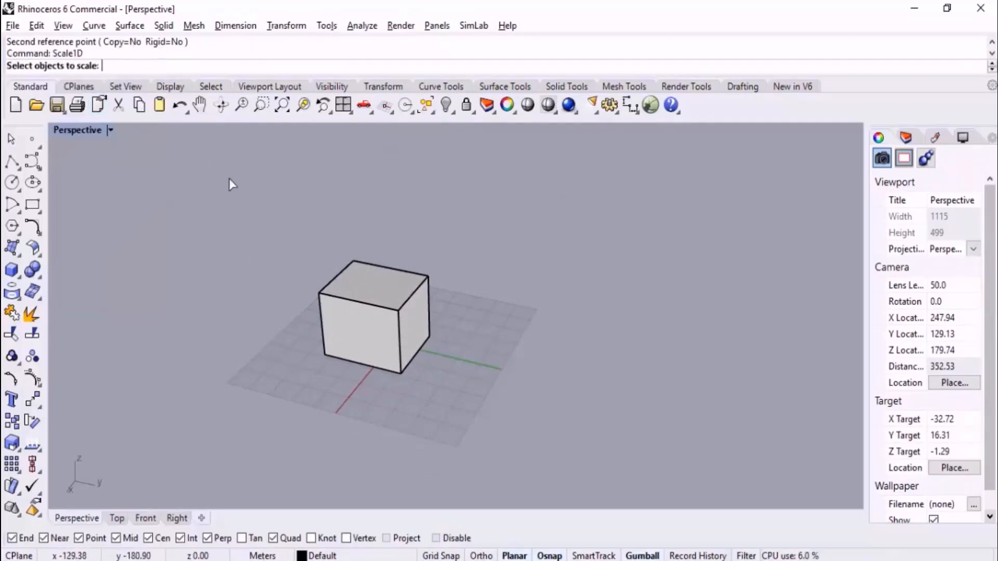
pyautogui.click(374, 299)
pyautogui.press('Return')
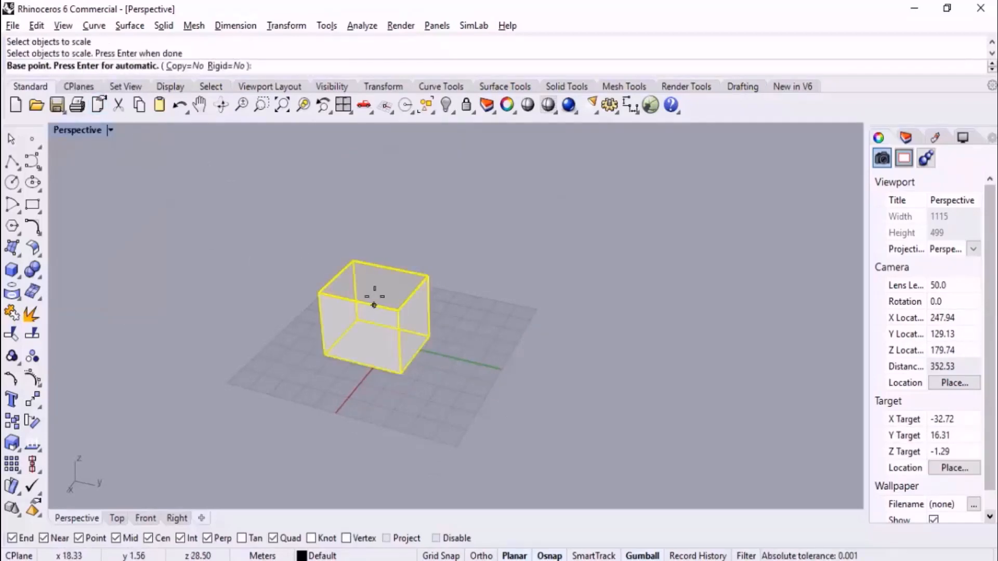
pyautogui.click(326, 356)
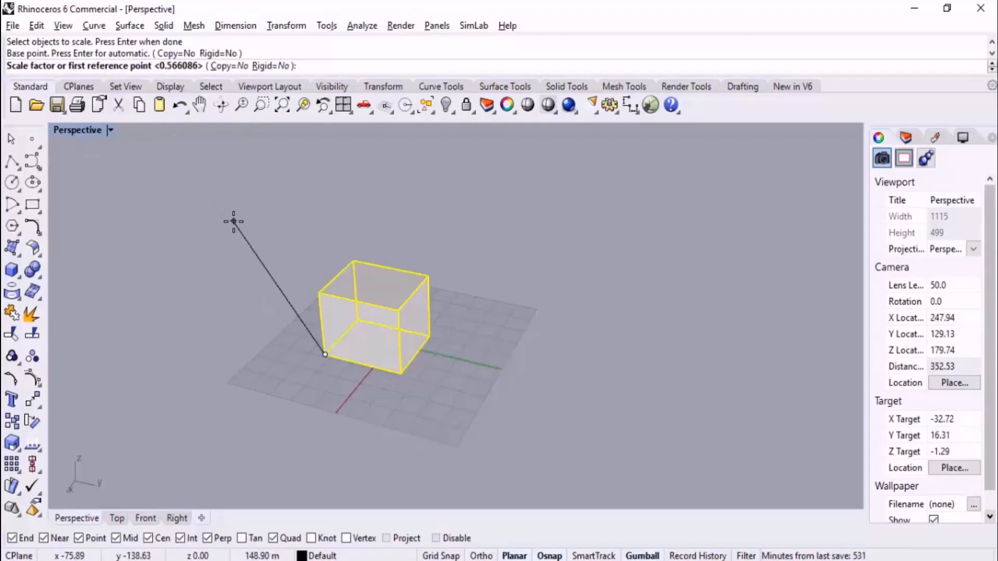
pyautogui.write('2')
pyautogui.press('Return')
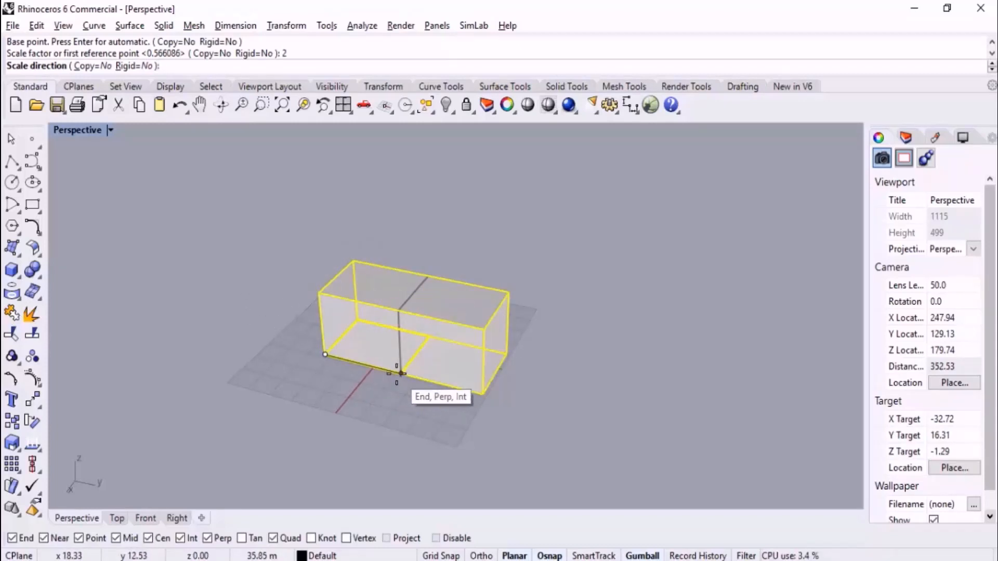
pyautogui.click(357, 318)
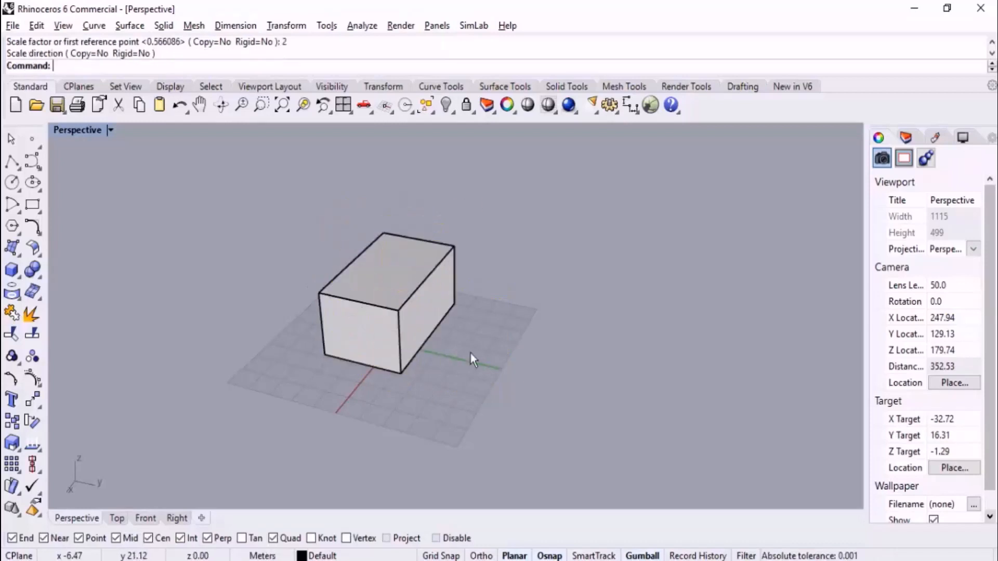
# Step: Try scaling the box by a factor of 0.5 with Scale1D from its front base corner along the short base edge, and undo it
pyautogui.write('SC')
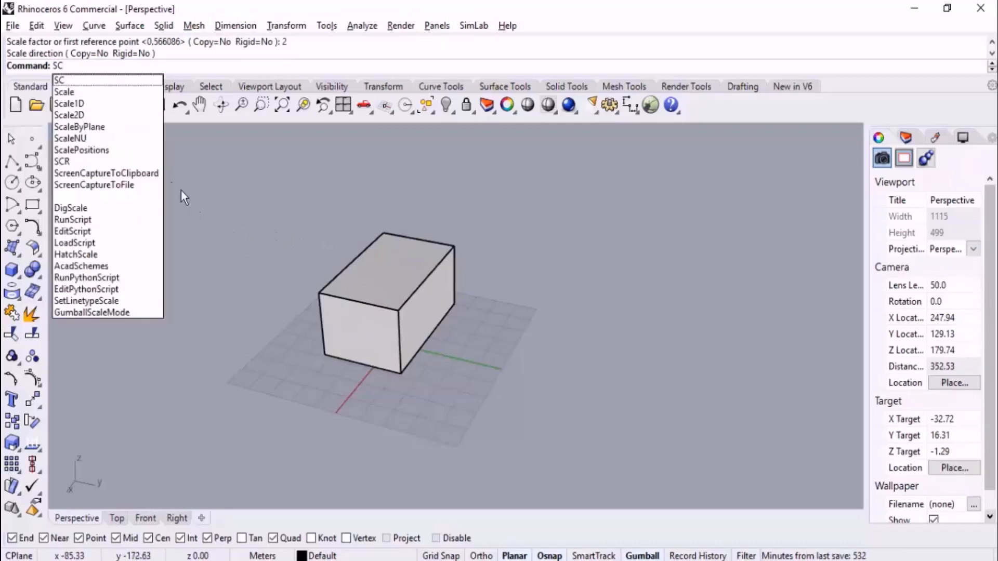
pyautogui.click(107, 103)
pyautogui.click(368, 280)
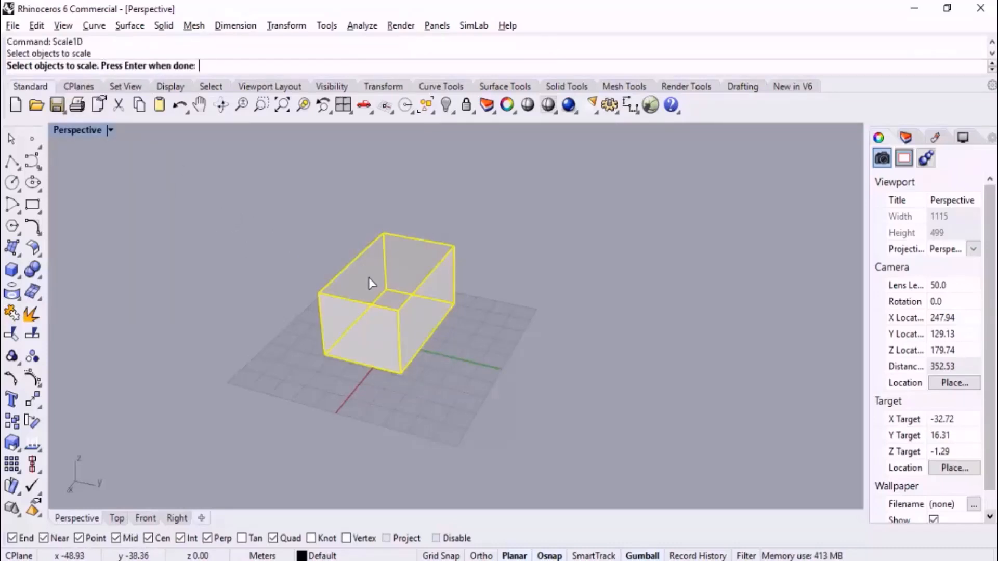
pyautogui.press('Return')
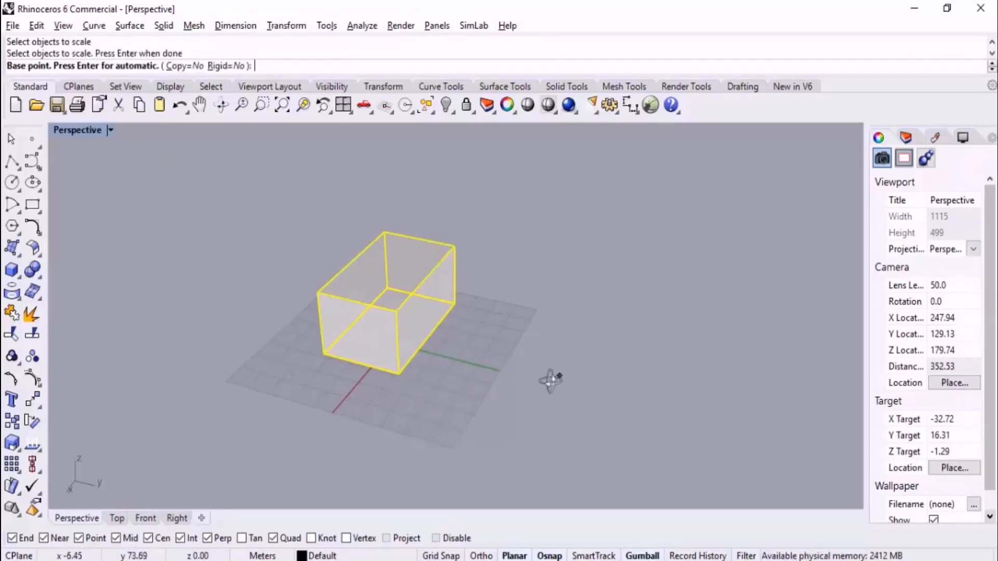
pyautogui.moveTo(550, 379); pyautogui.dragTo(486, 396, button='right')
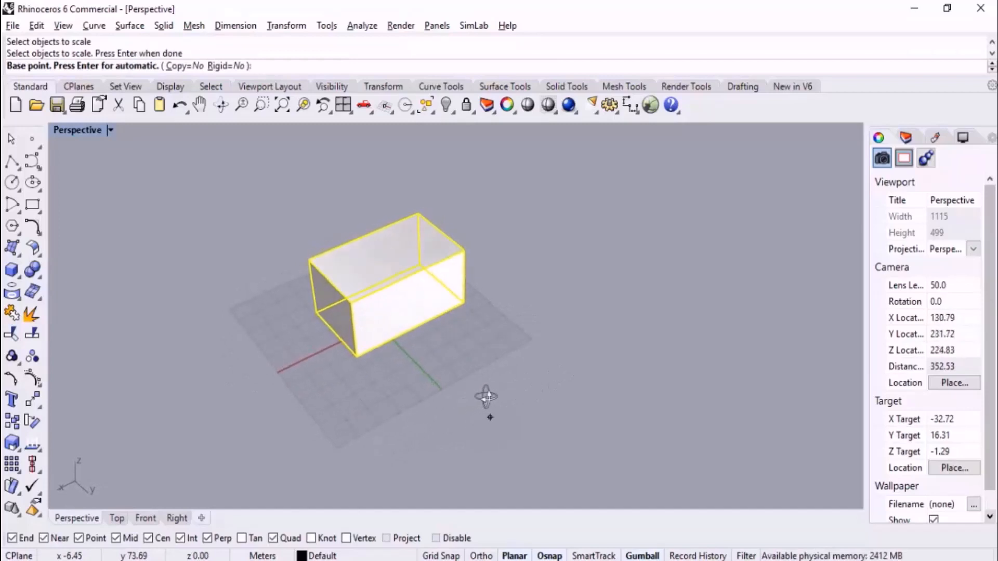
pyautogui.click(357, 357)
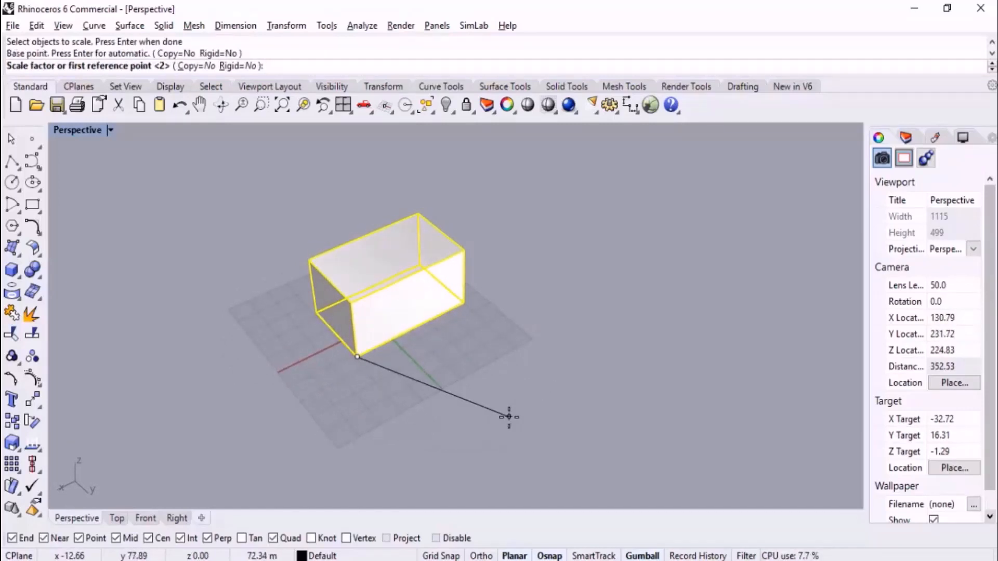
pyautogui.write('.5')
pyautogui.press('Return')
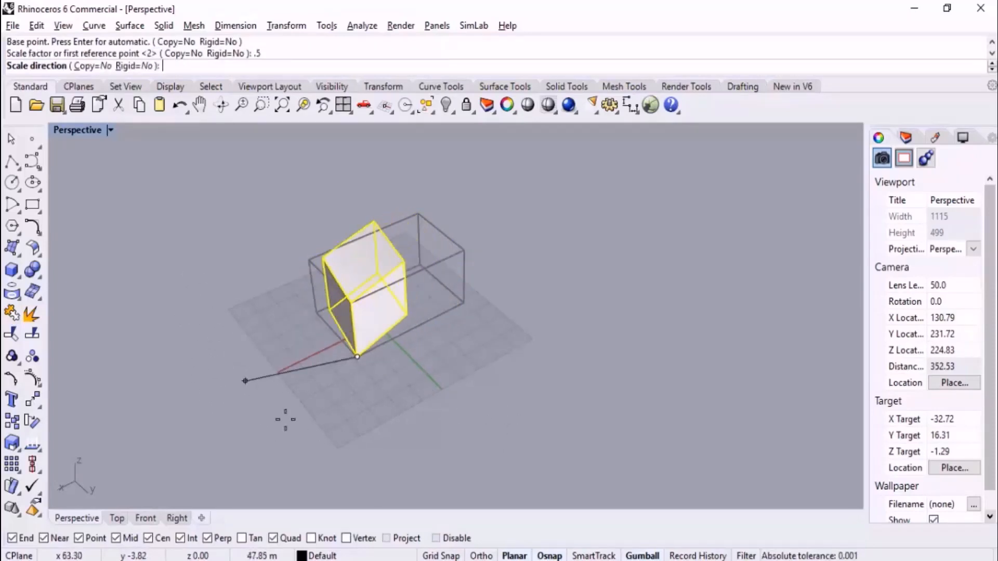
pyautogui.scroll(4, 513, 353)
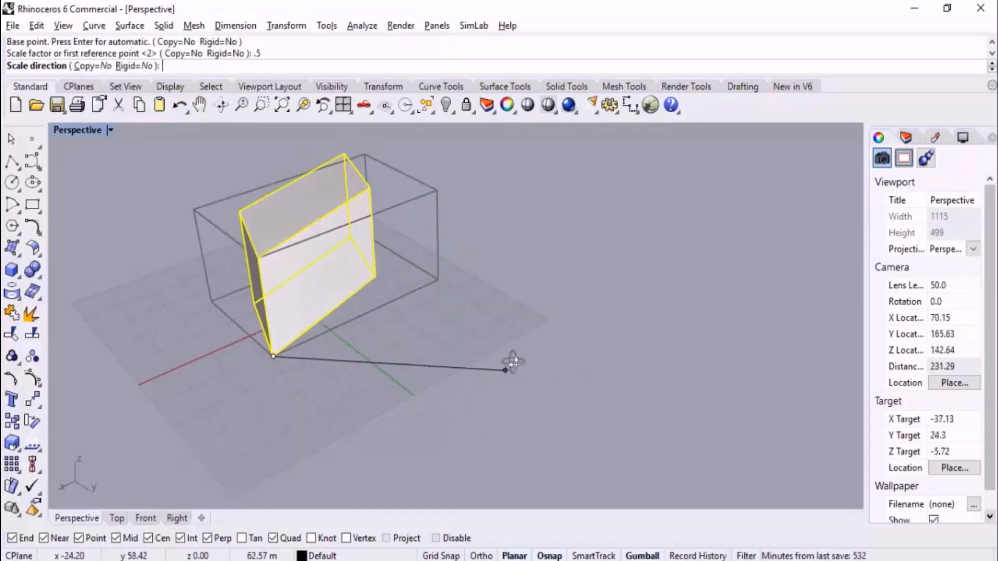
pyautogui.moveTo(512, 357); pyautogui.dragTo(542, 347, button='right')
pyautogui.scroll(-4, 552, 375)
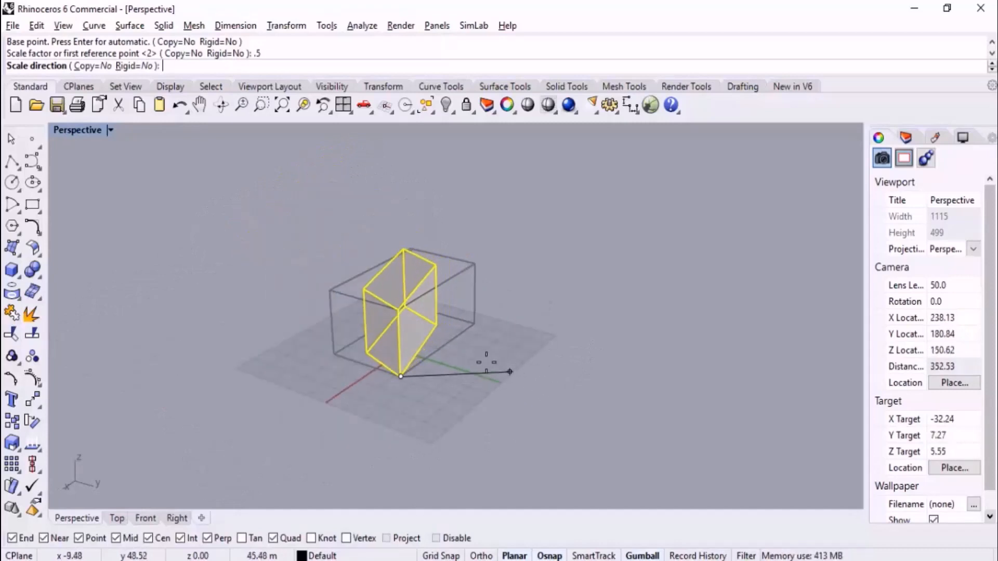
pyautogui.moveTo(398, 310); pyautogui.dragTo(400, 349, button='right')
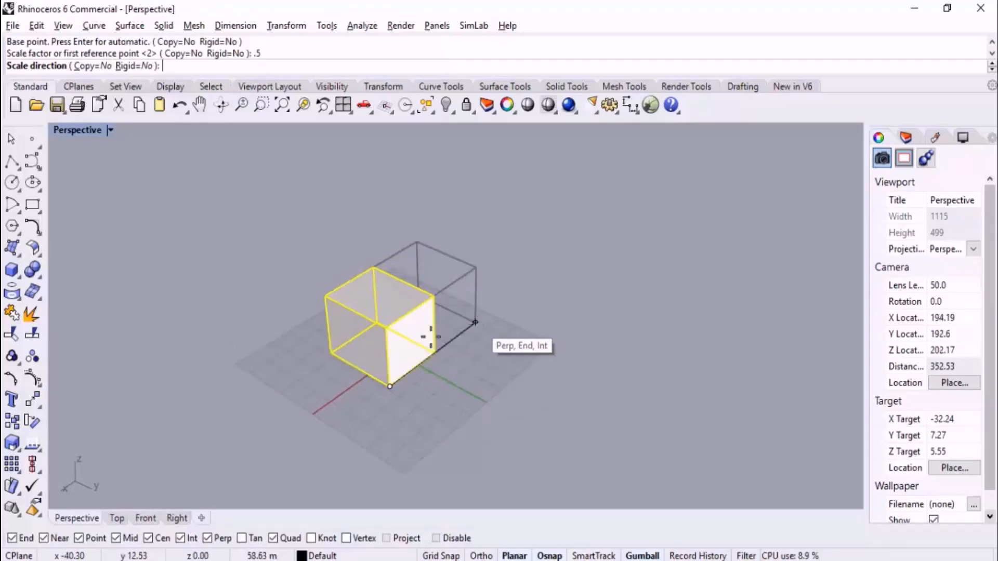
pyautogui.click(331, 352)
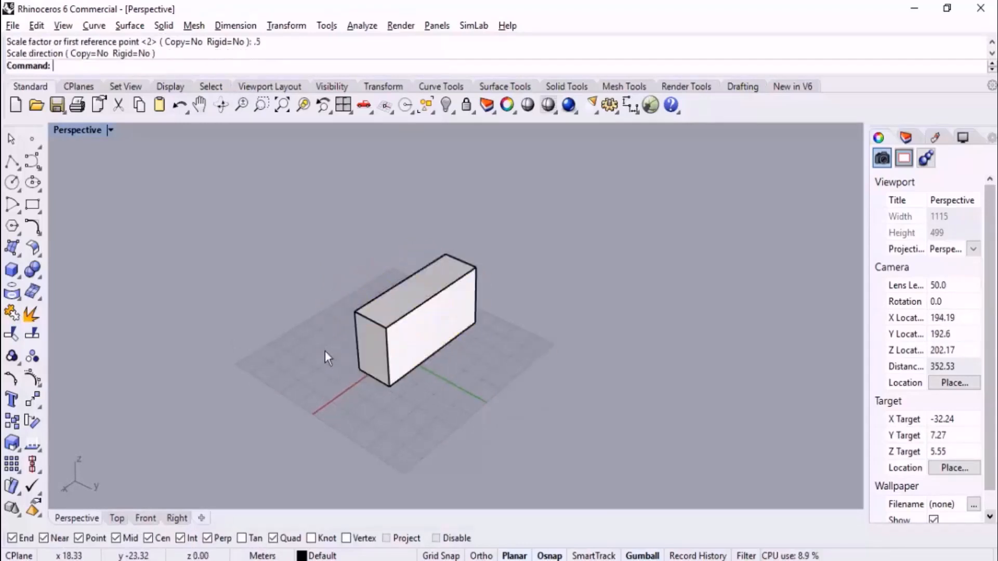
pyautogui.hotkey('ctrl', 'z')
# Step: Scale the box with Scale1D from its front base corner, taking the long base edge as reference and 2 m as its new length
pyautogui.moveTo(445, 384); pyautogui.dragTo(483, 369, button='right')
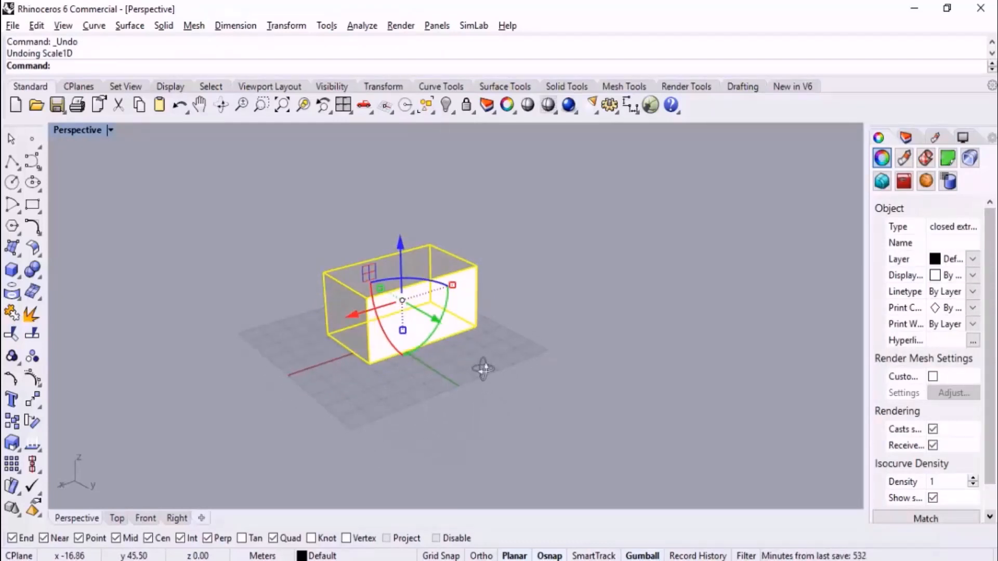
pyautogui.moveTo(483, 369); pyautogui.dragTo(477, 378, button='right')
pyautogui.scroll(3, 494, 364)
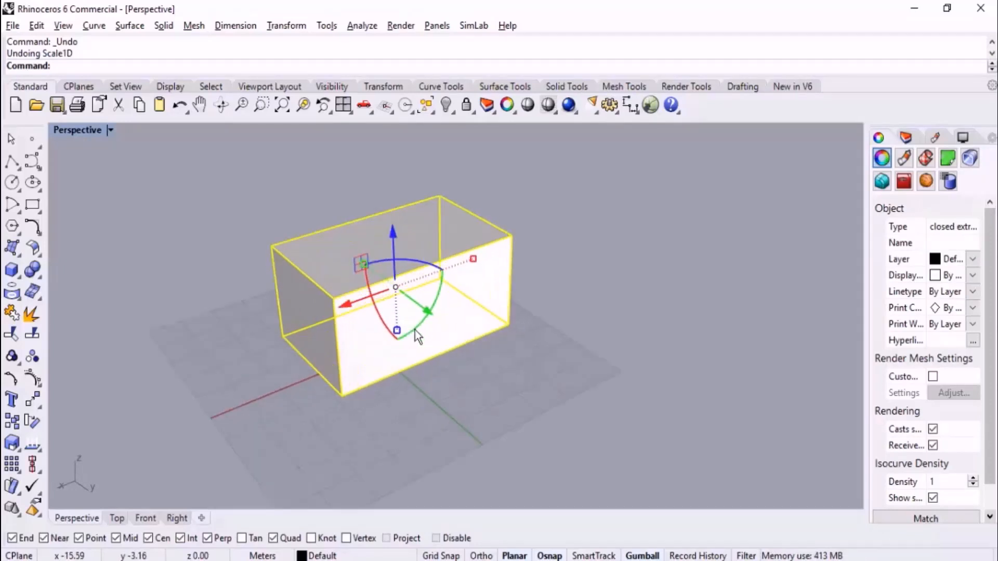
pyautogui.rightClick(507, 359)
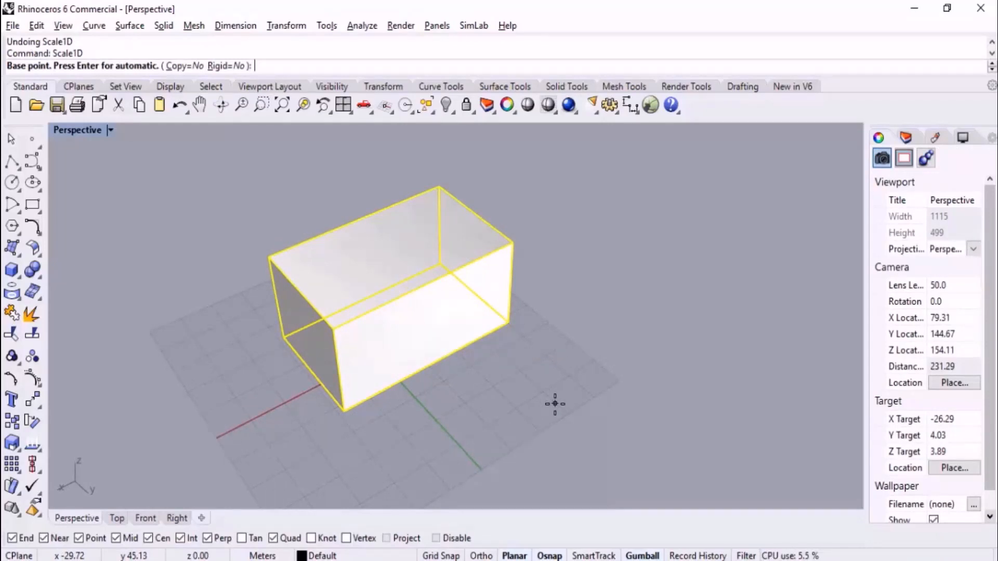
pyautogui.click(341, 412)
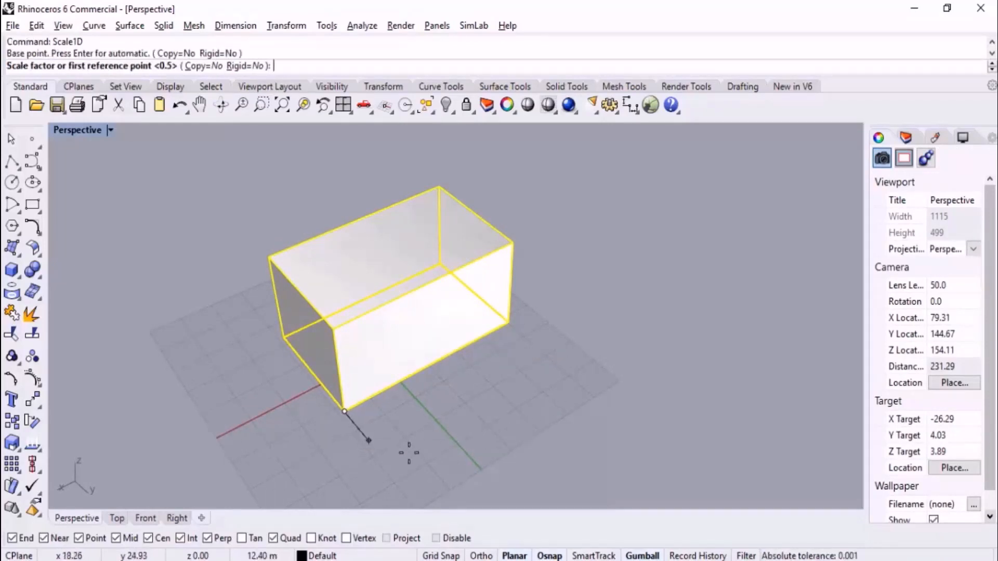
pyautogui.click(510, 322)
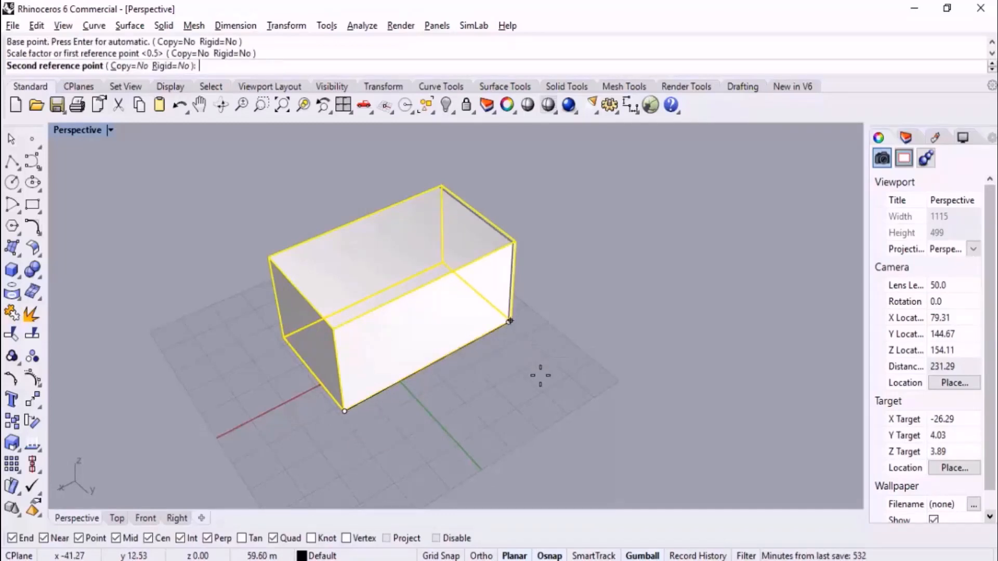
pyautogui.write('2')
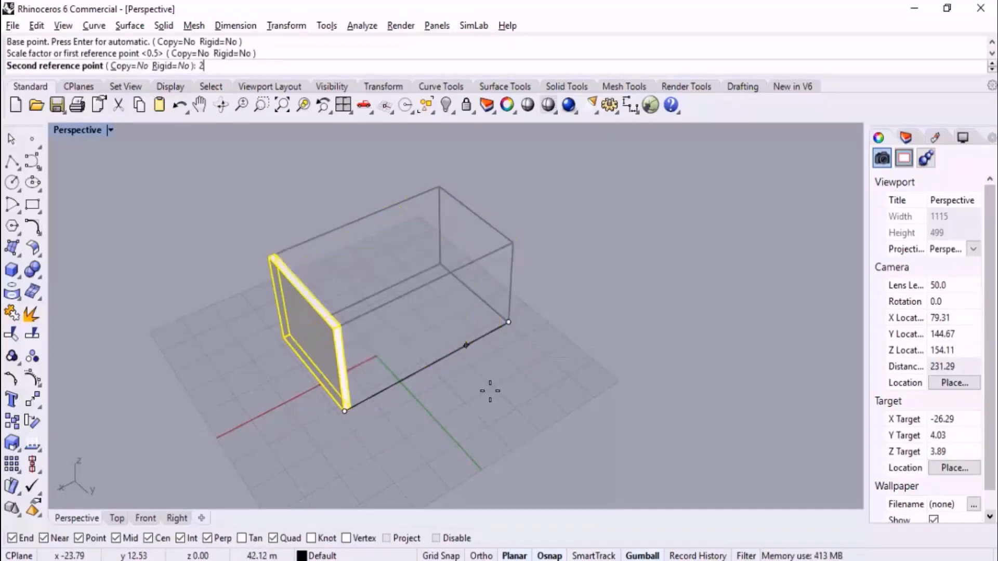